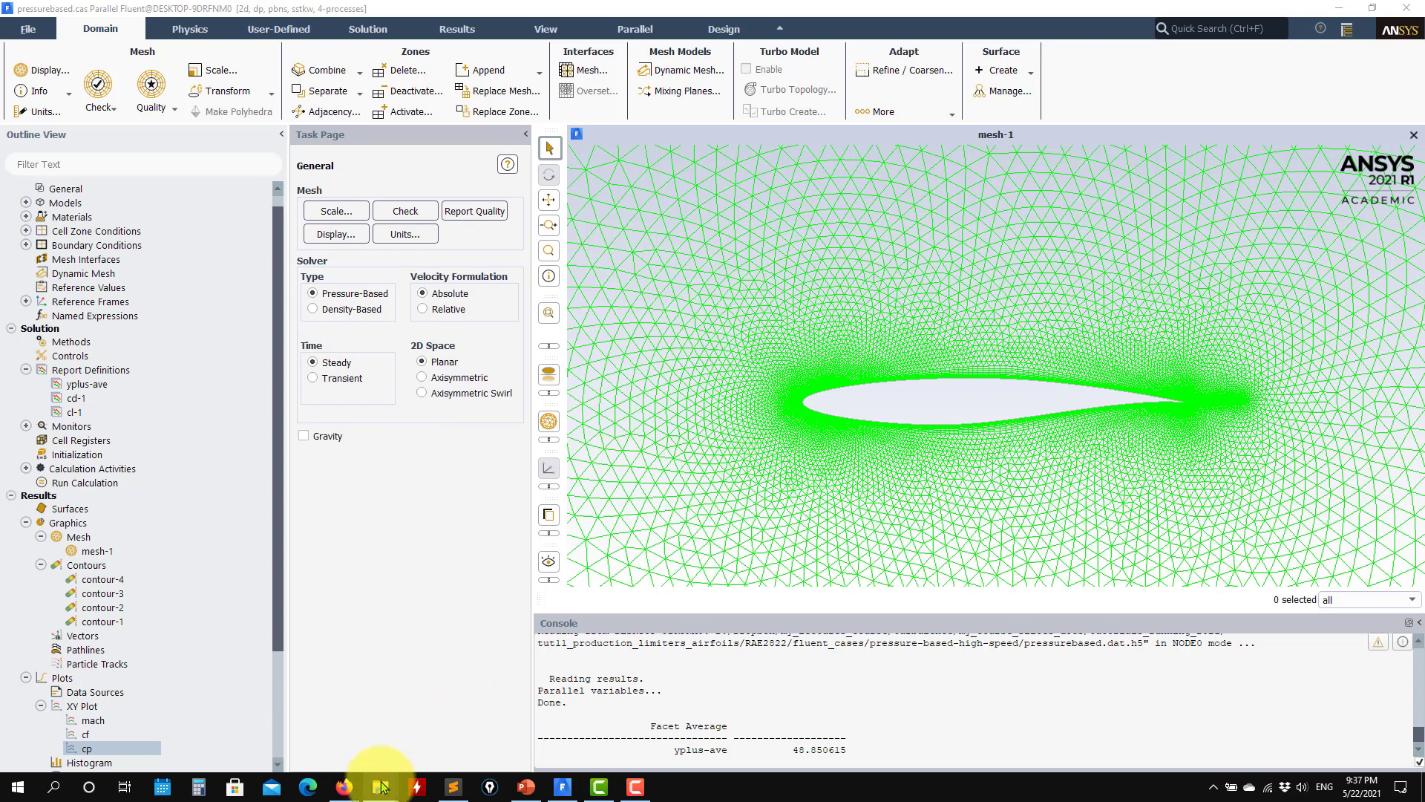
Step: Bring up the fluent_cases folder of the RAE2822 tutorial, examine its case folders, and minimize the window
mouse_move(380, 786)
click(492, 753)
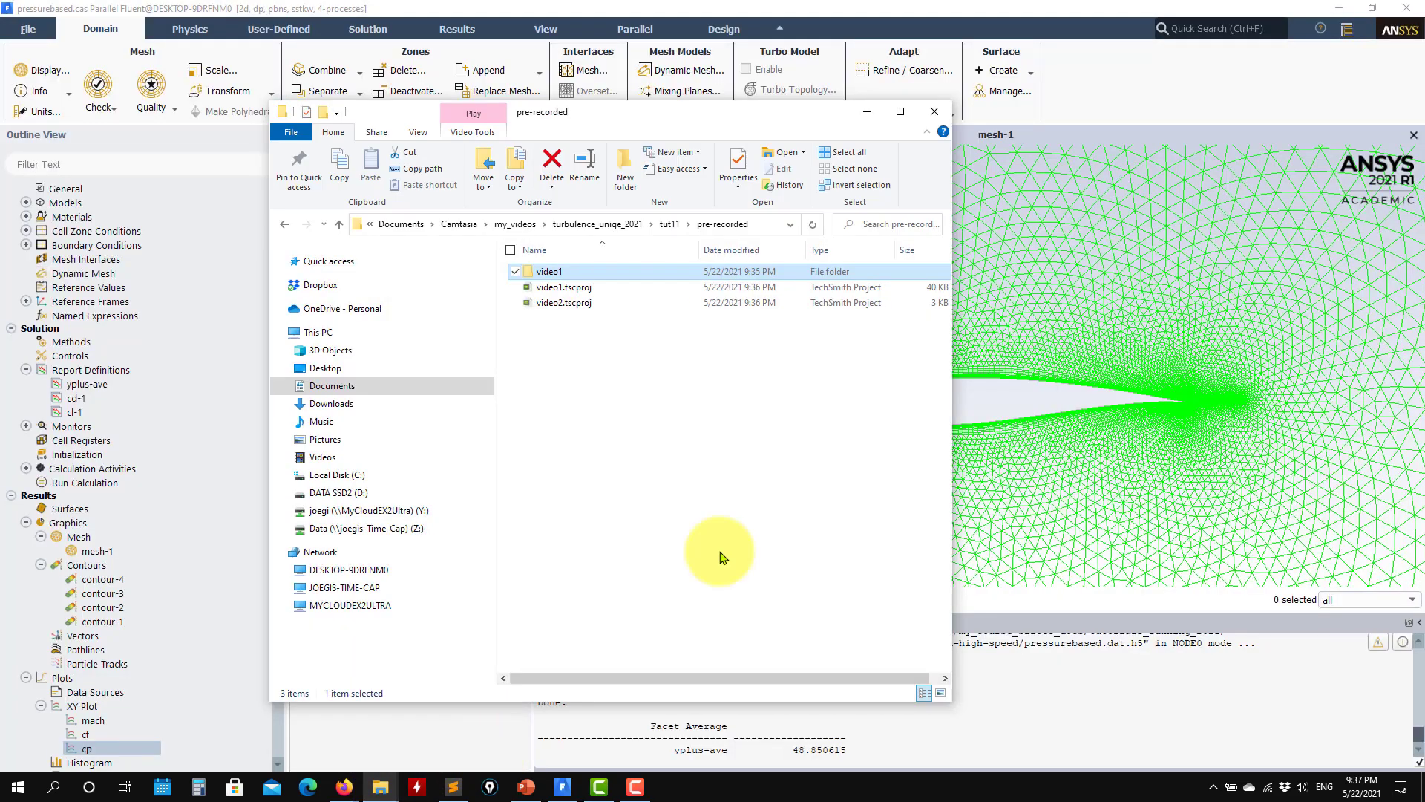
click(866, 113)
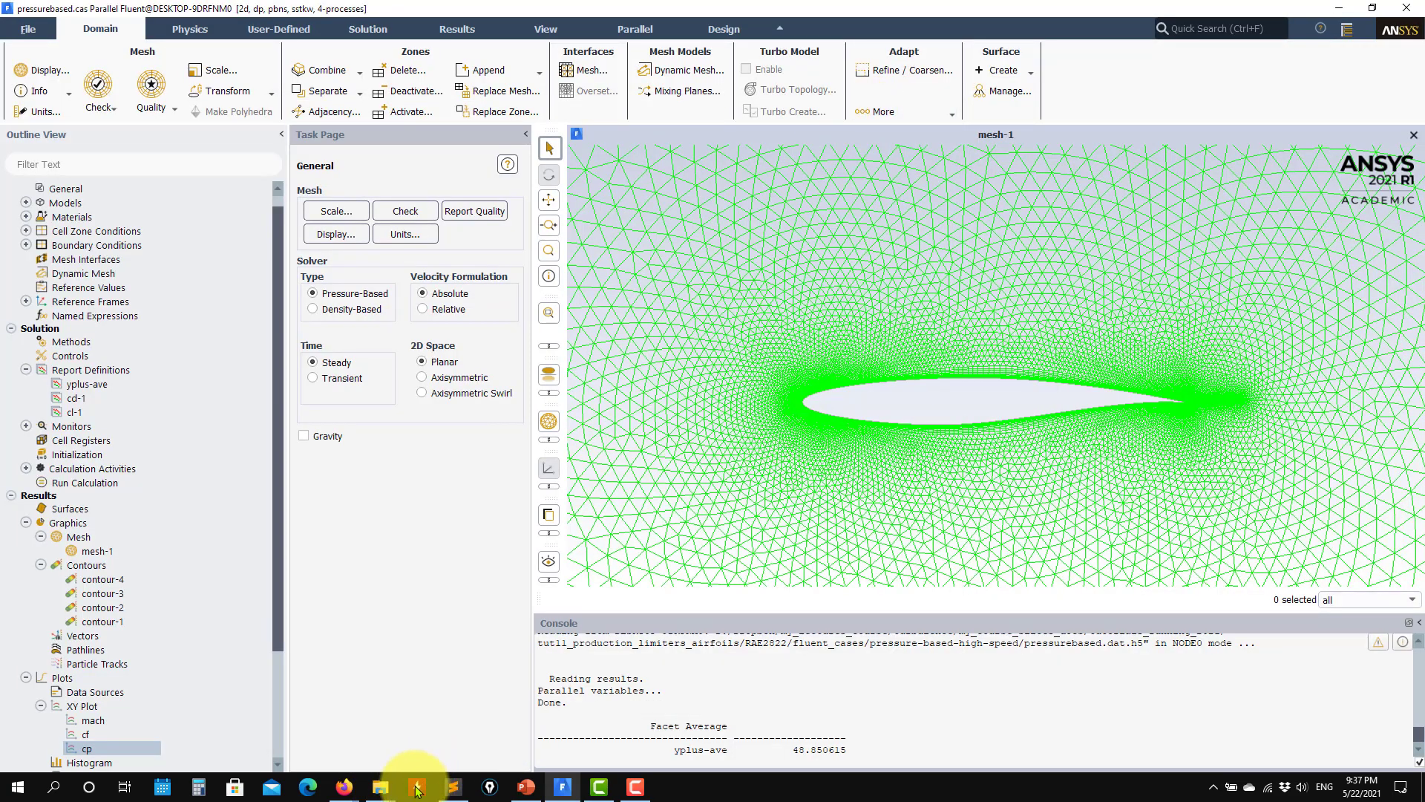
mouse_move(380, 786)
click(391, 736)
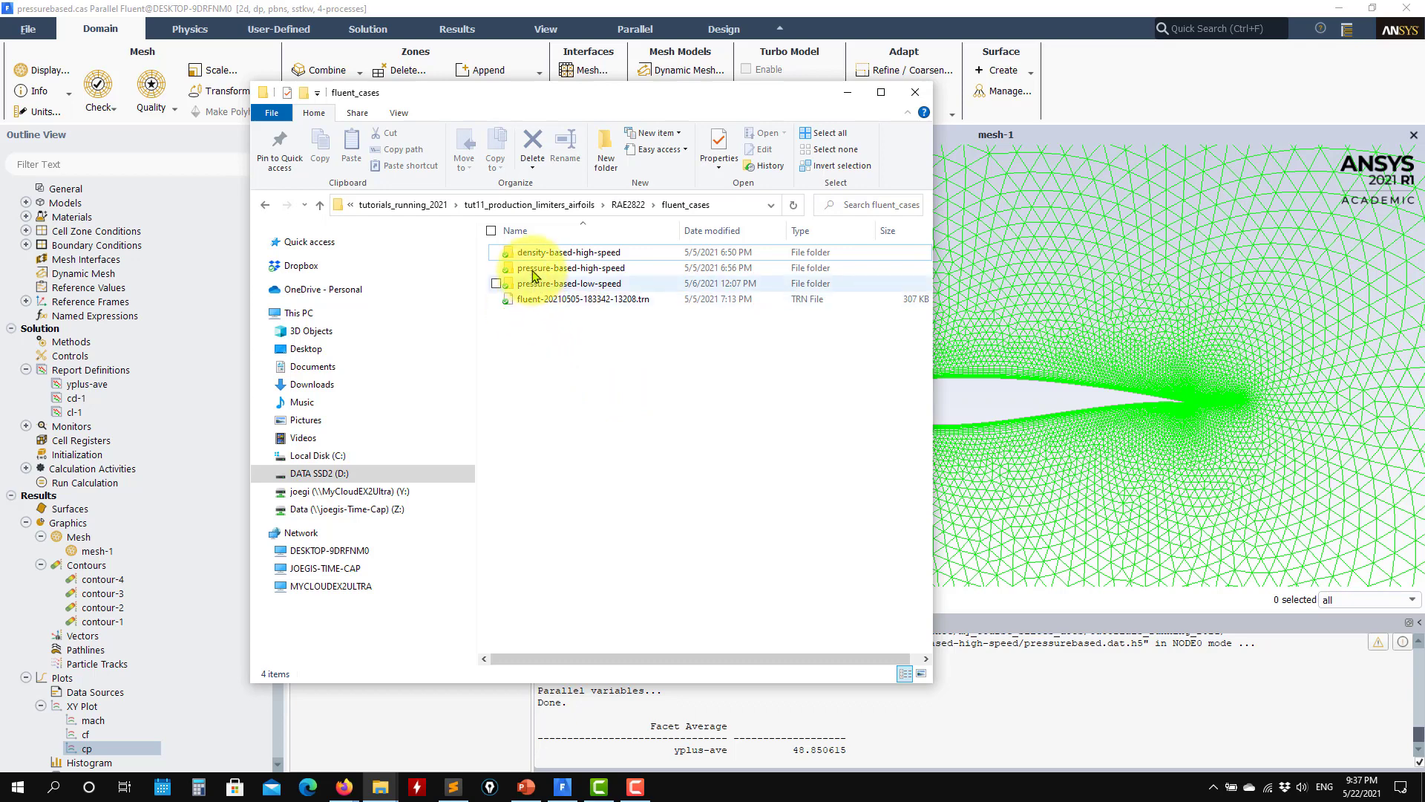
mouse_move(539, 261)
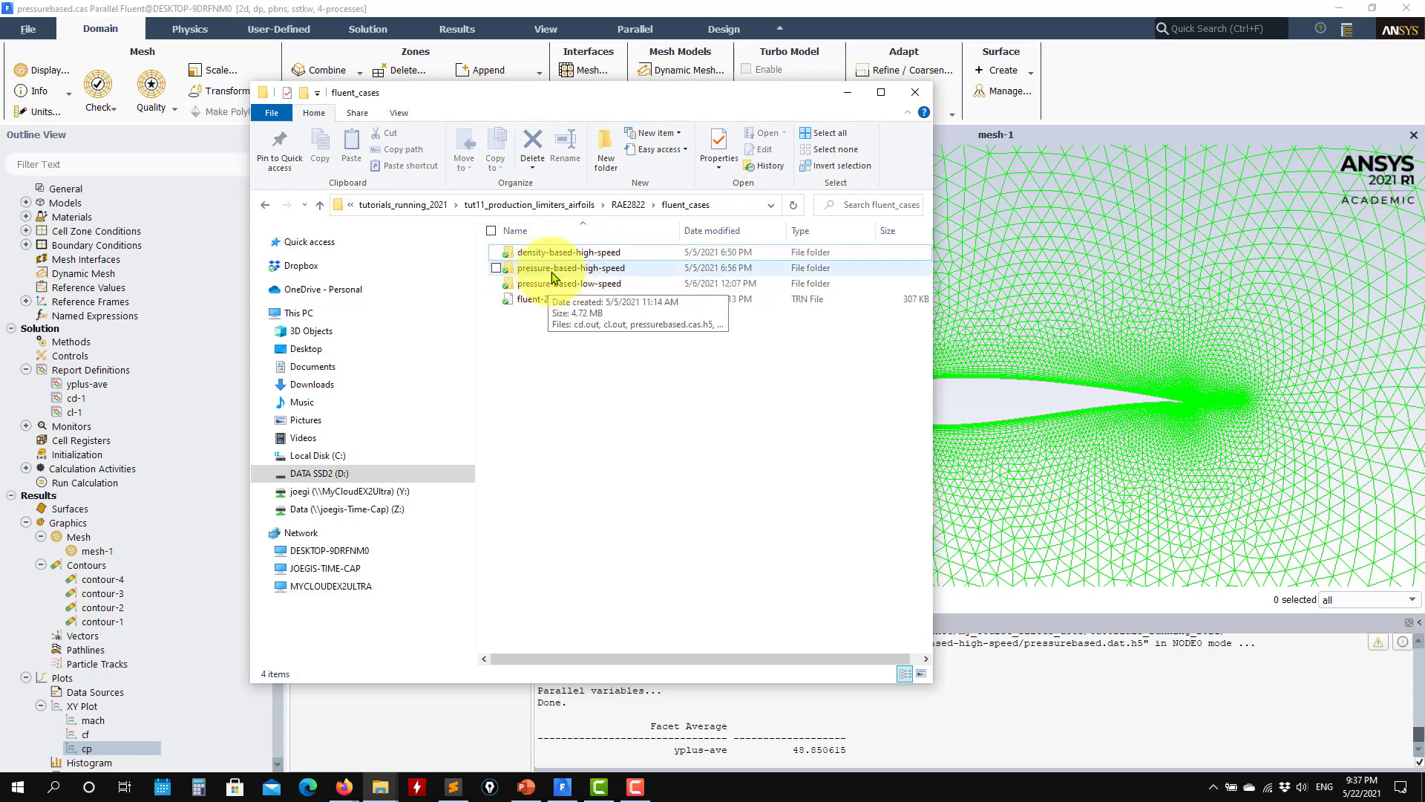
click(847, 92)
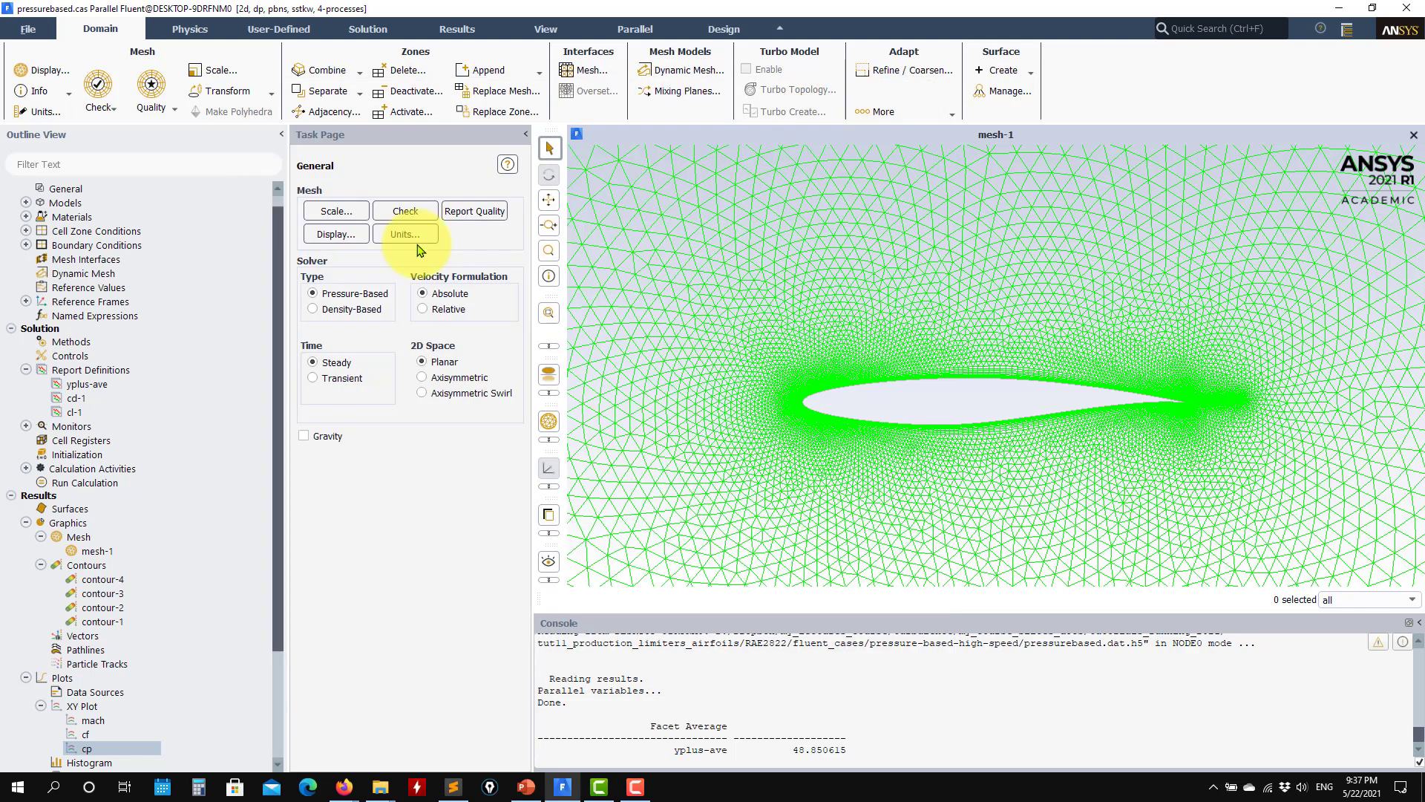
Step: Examine the mesh around the airfoil's leading edge, including the layers next to the wall
scroll(217, 338, up, 1)
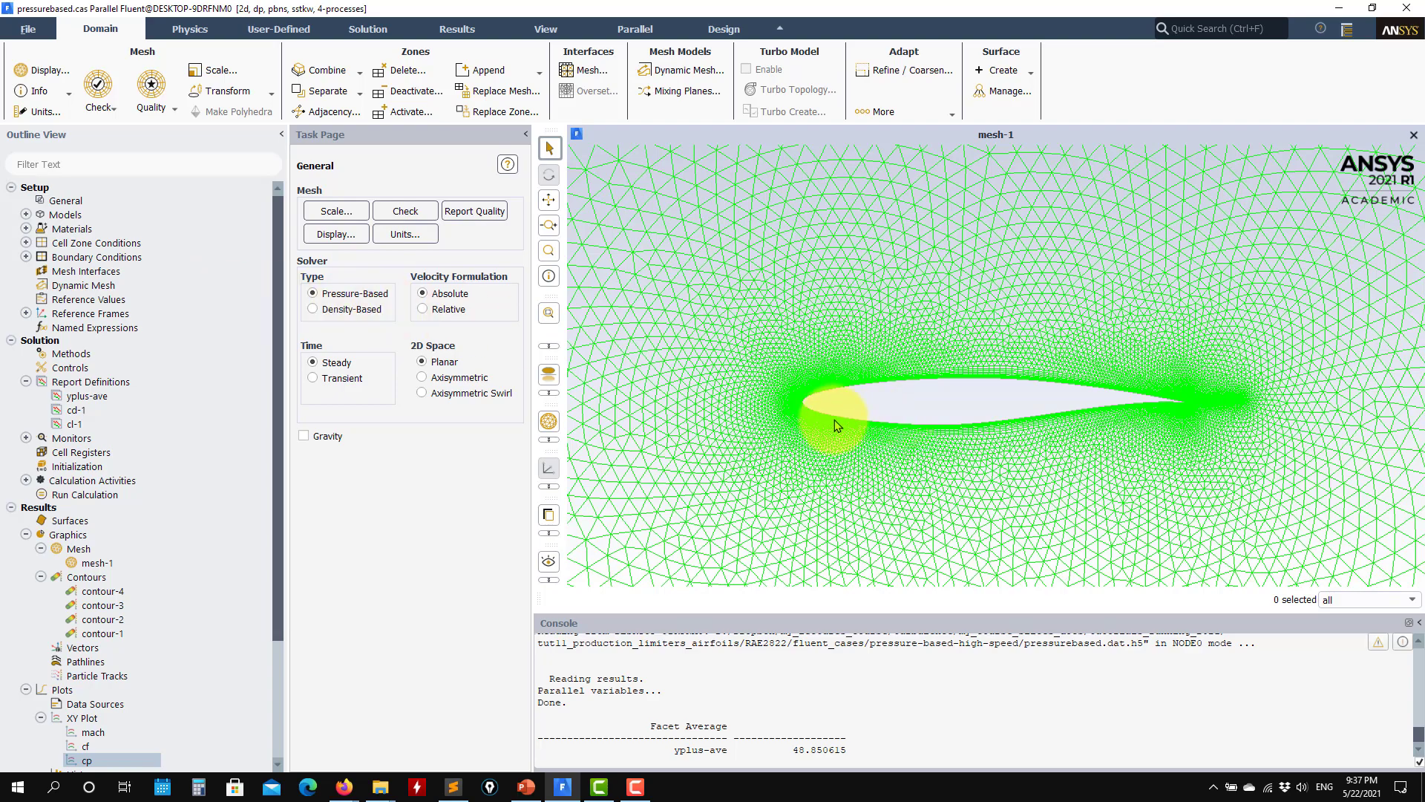
scroll(834, 420, up, 8)
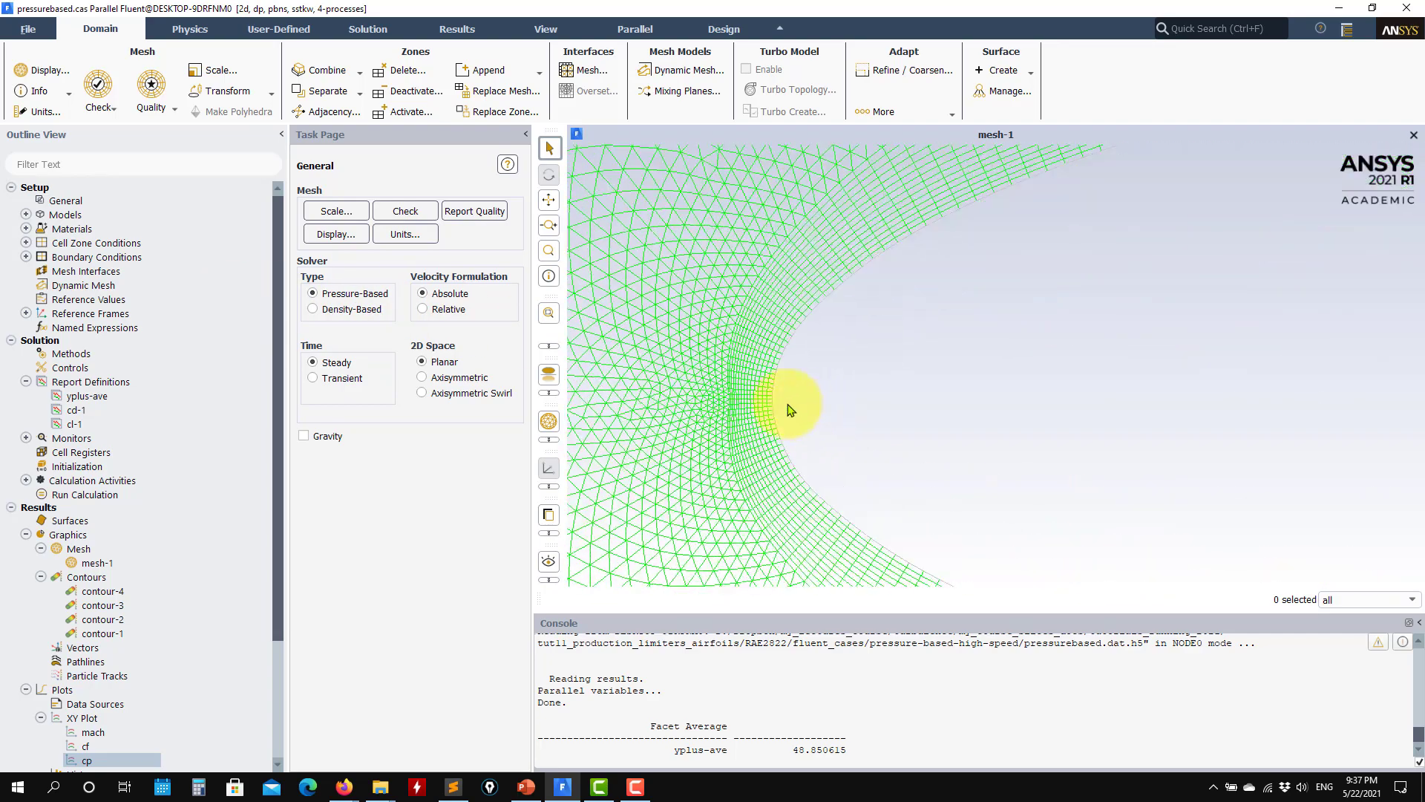
scroll(822, 438, down, 5)
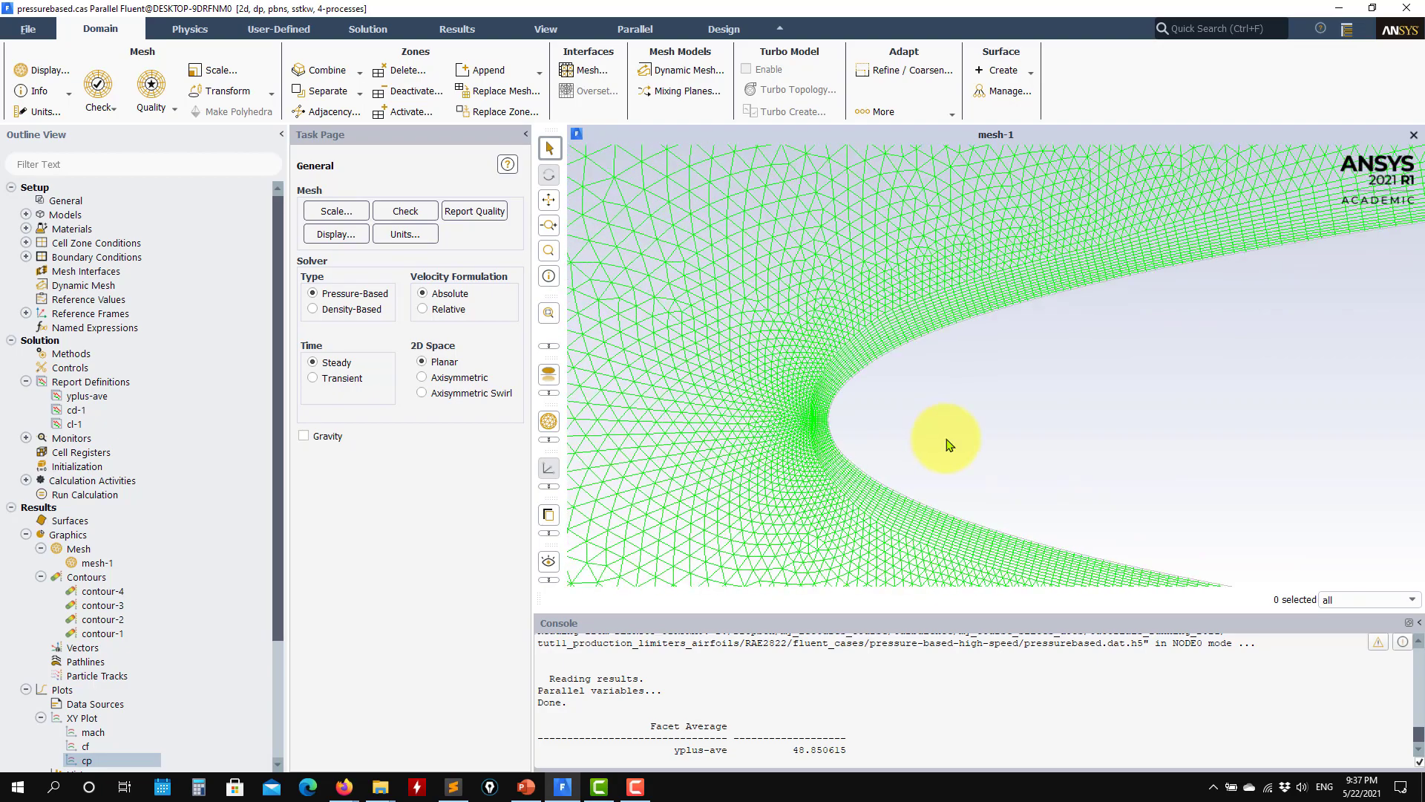
scroll(104, 636, down, 4)
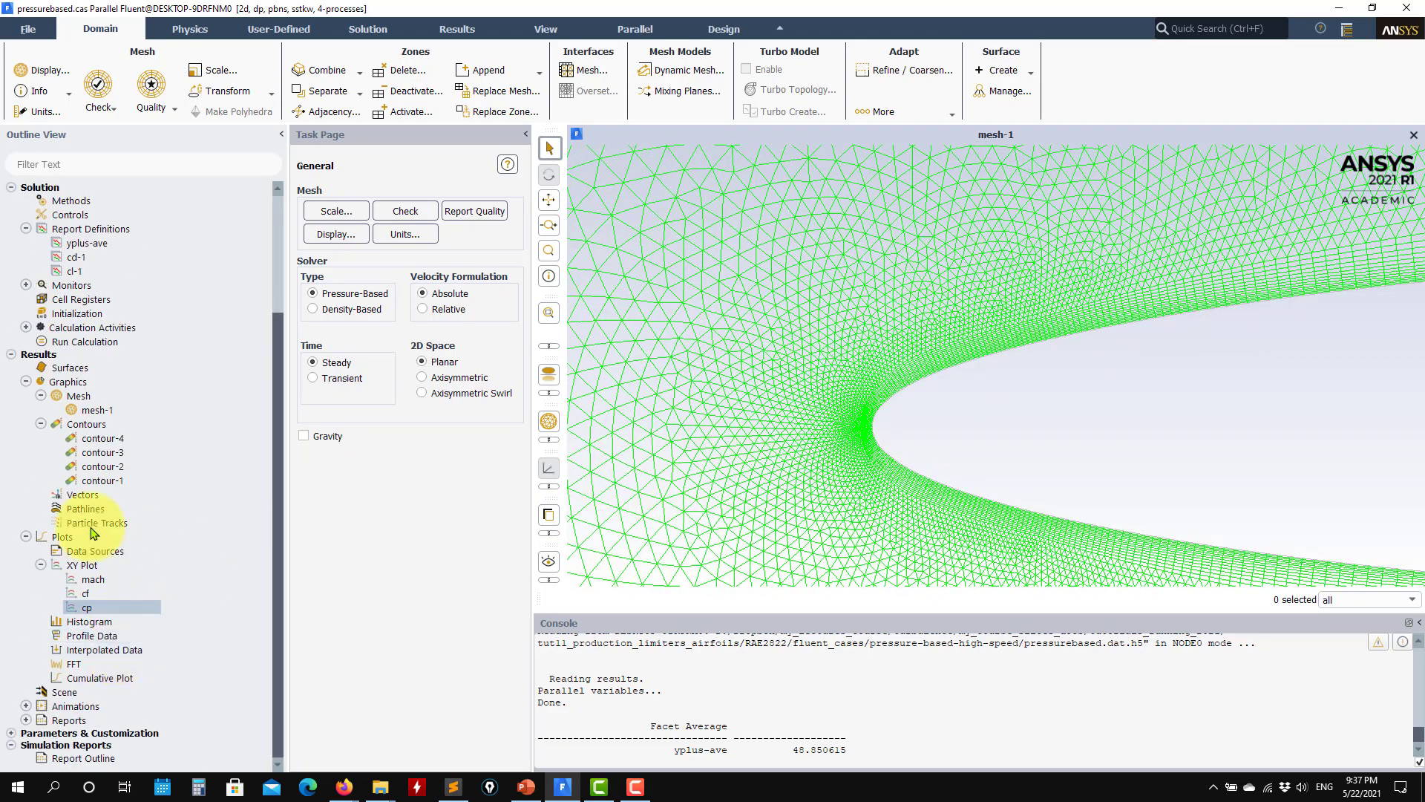
scroll(1000, 433, down, 1)
scroll(835, 419, up, 6)
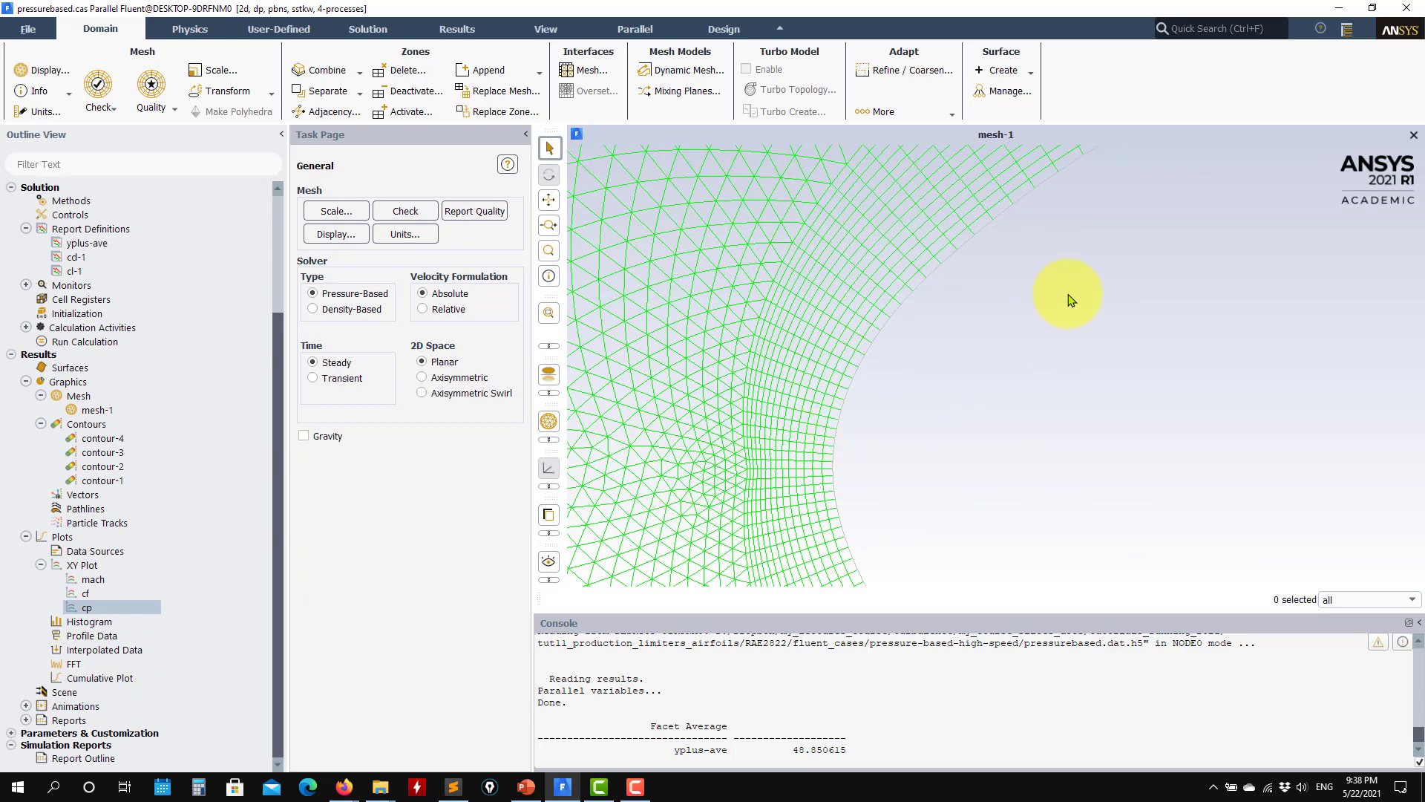
scroll(1169, 355, down, 4)
middle_drag(1250, 281, 1037, 344)
scroll(1064, 322, up, 4)
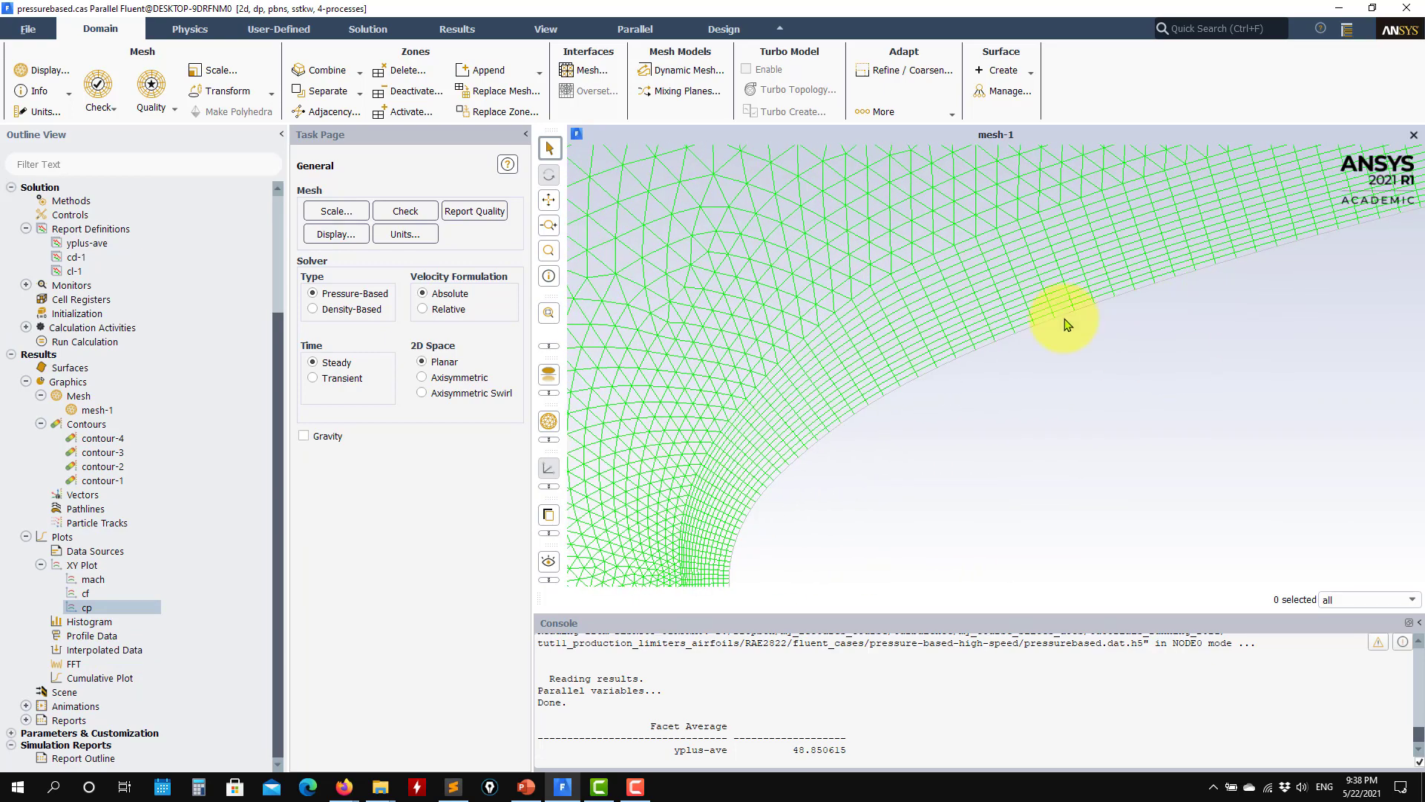
scroll(1126, 314, down, 2)
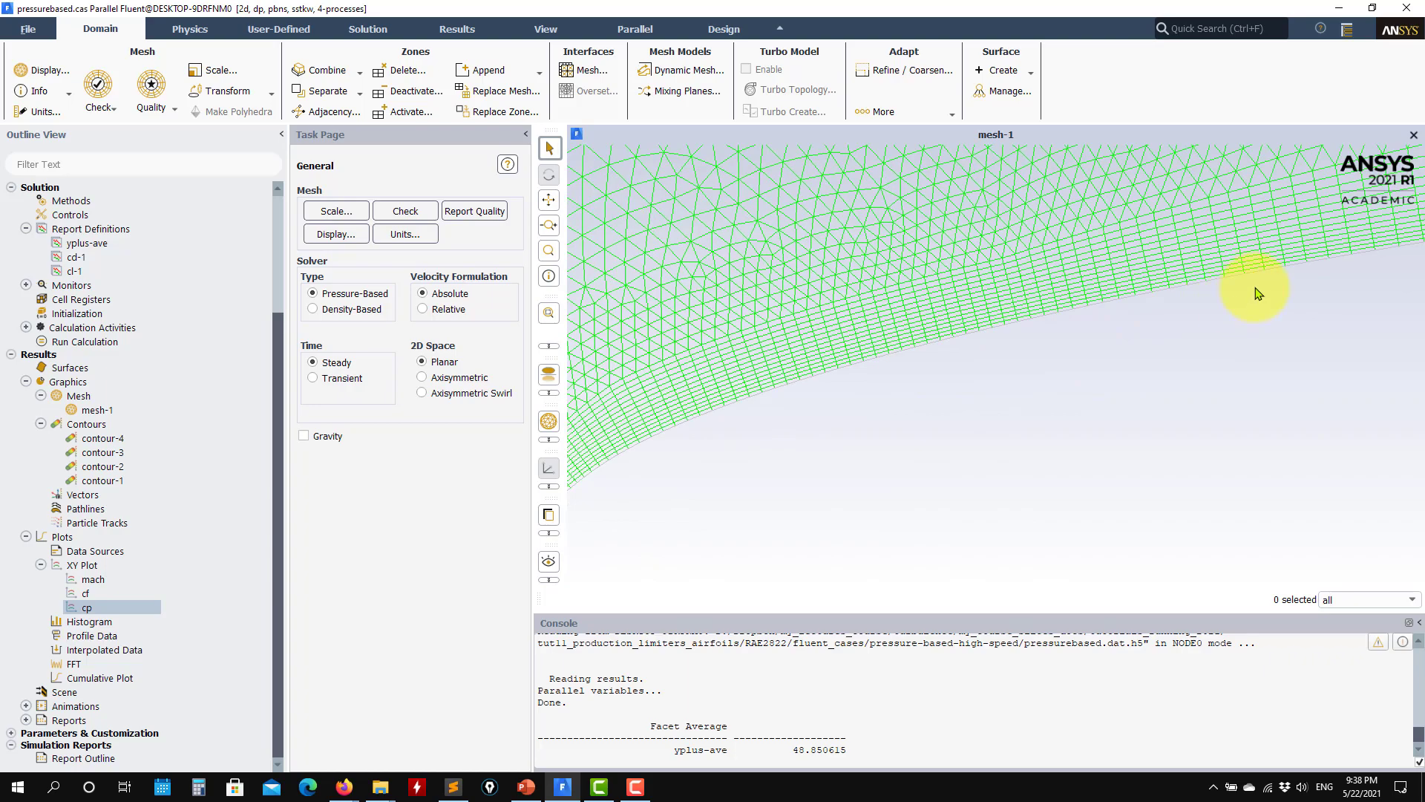
Step: Examine the near-wall mesh layers along the airfoil's upper surface
scroll(1012, 388, up, 5)
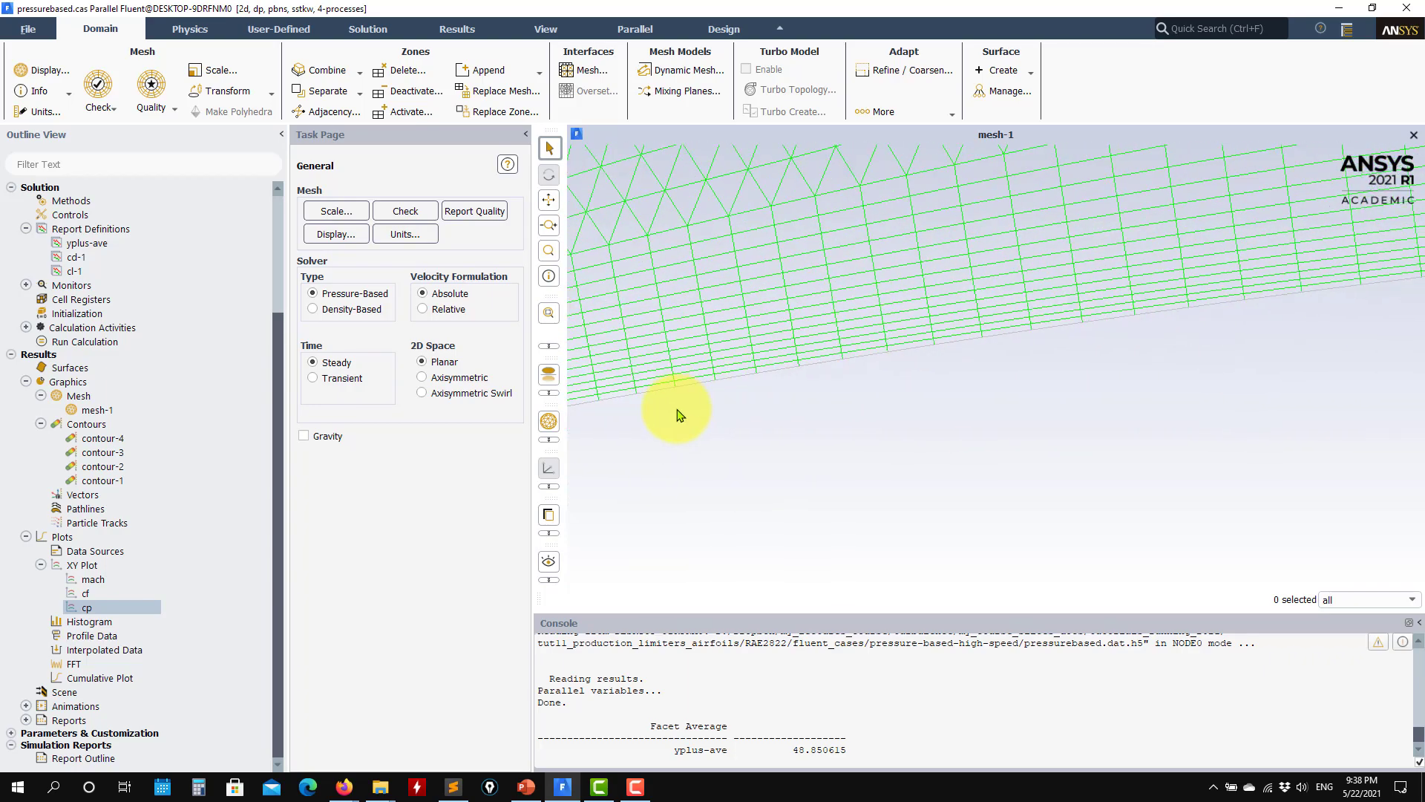
scroll(1170, 382, down, 3)
scroll(1151, 394, up, 2)
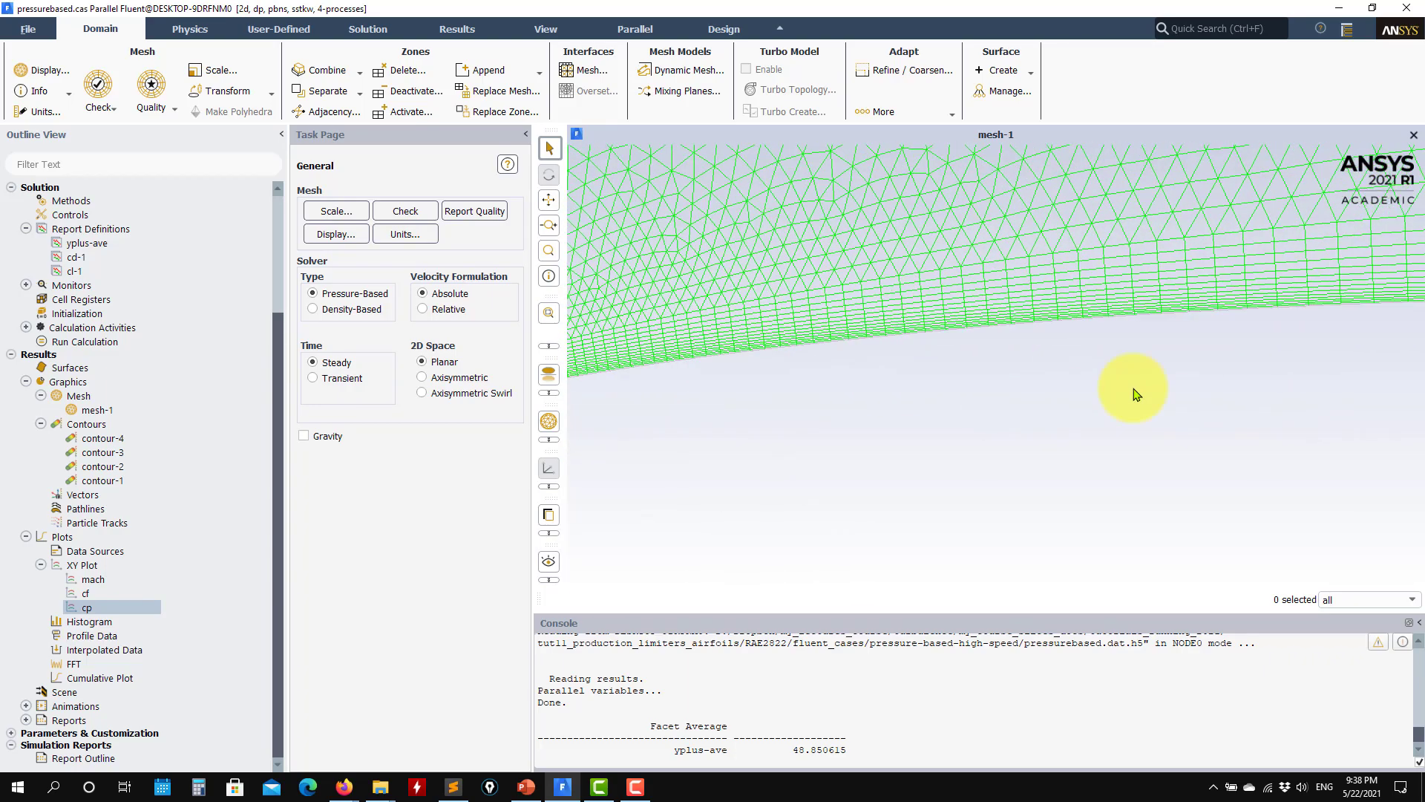
scroll(1203, 404, down, 3)
scroll(1161, 423, up, 3)
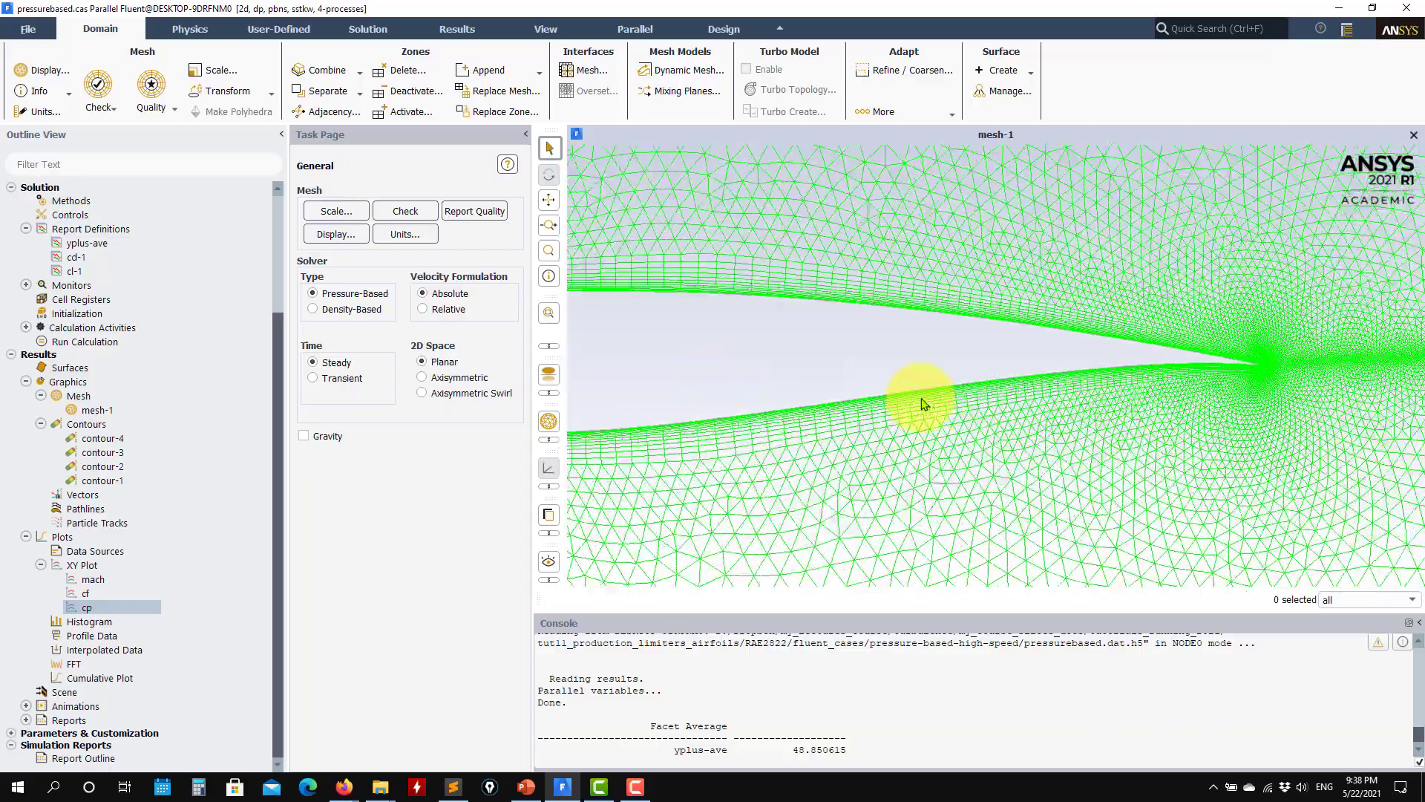
Step: Examine the mesh around the airfoil's trailing edge and wake, and return to a view of the whole airfoil
scroll(921, 401, down, 2)
scroll(1193, 365, up, 5)
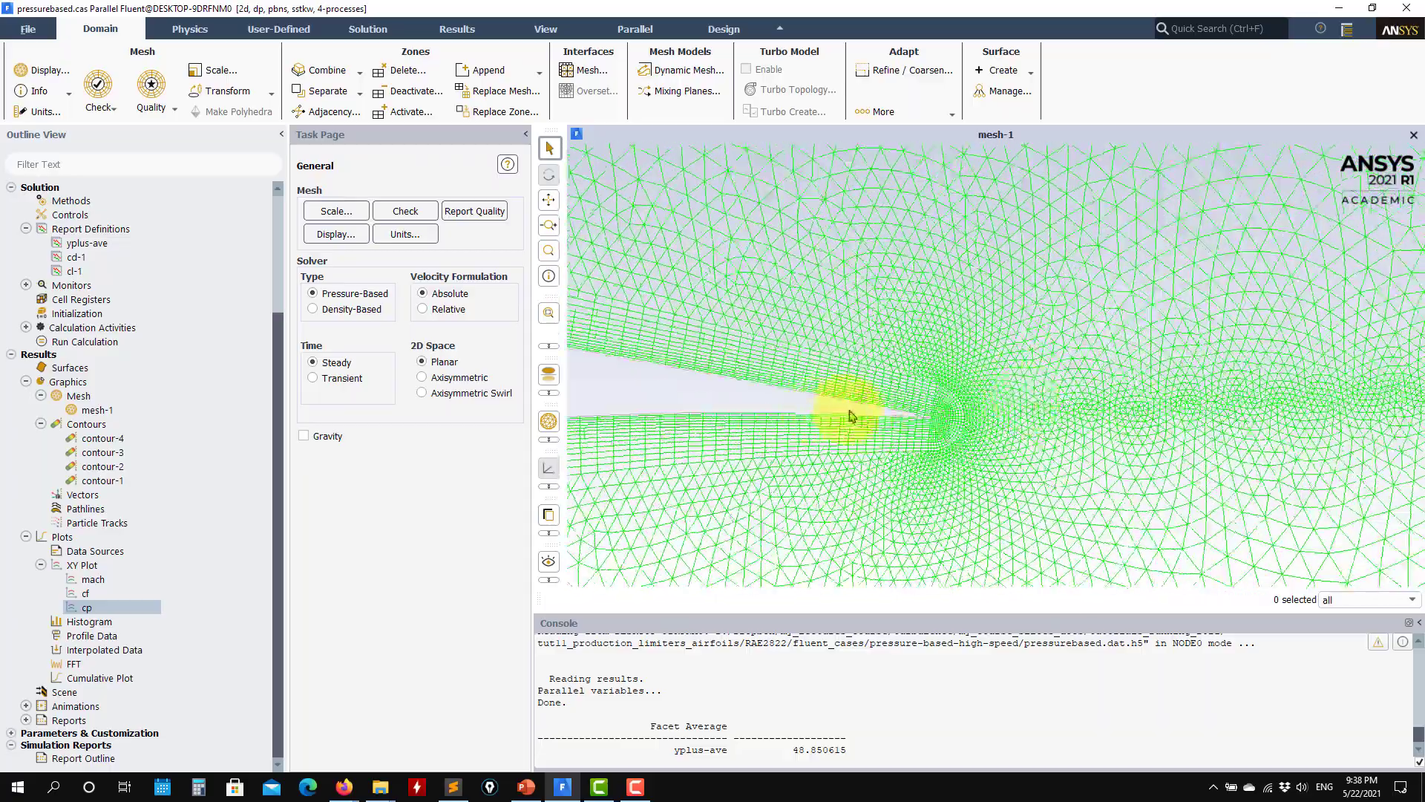
scroll(1135, 455, up, 5)
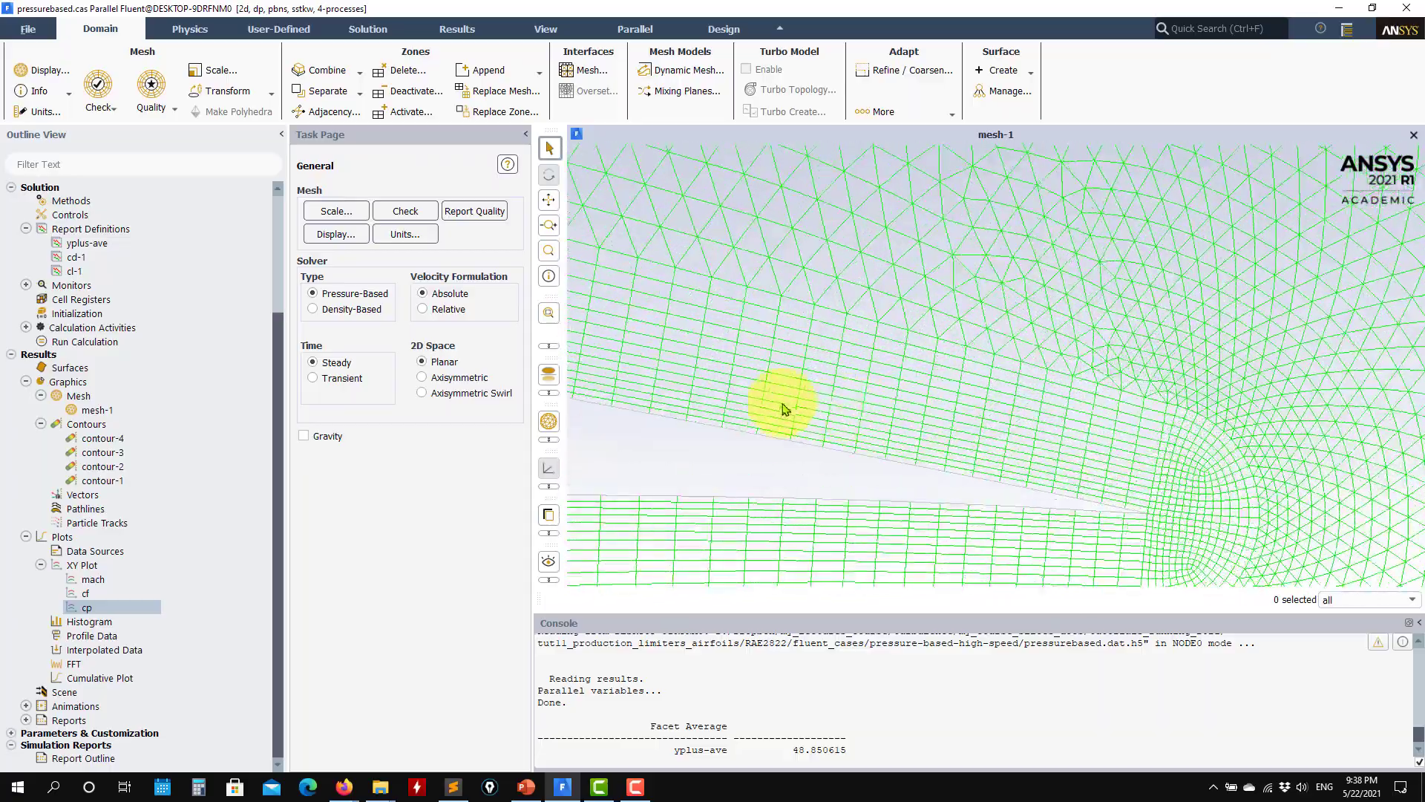
scroll(832, 417, up, 3)
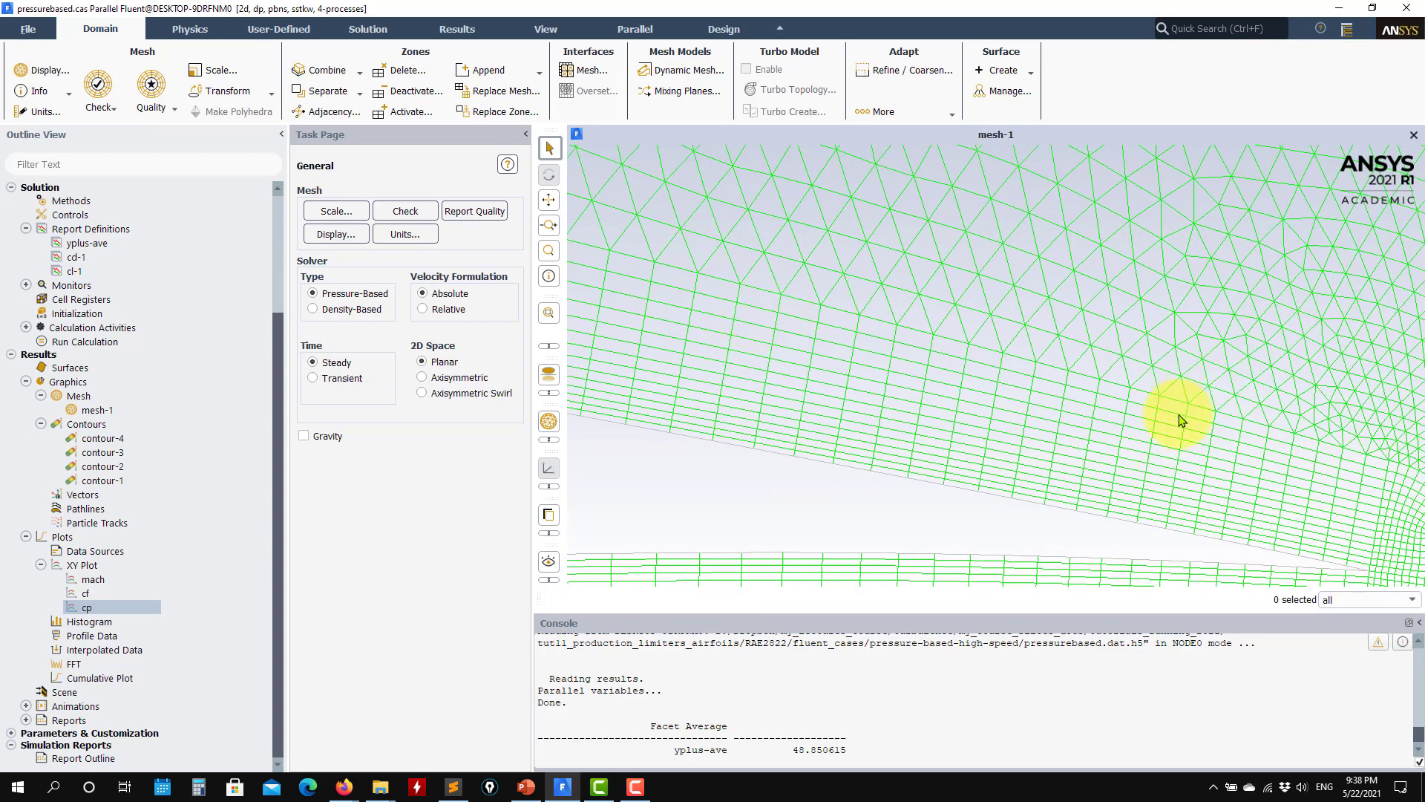
scroll(1039, 440, down, 2)
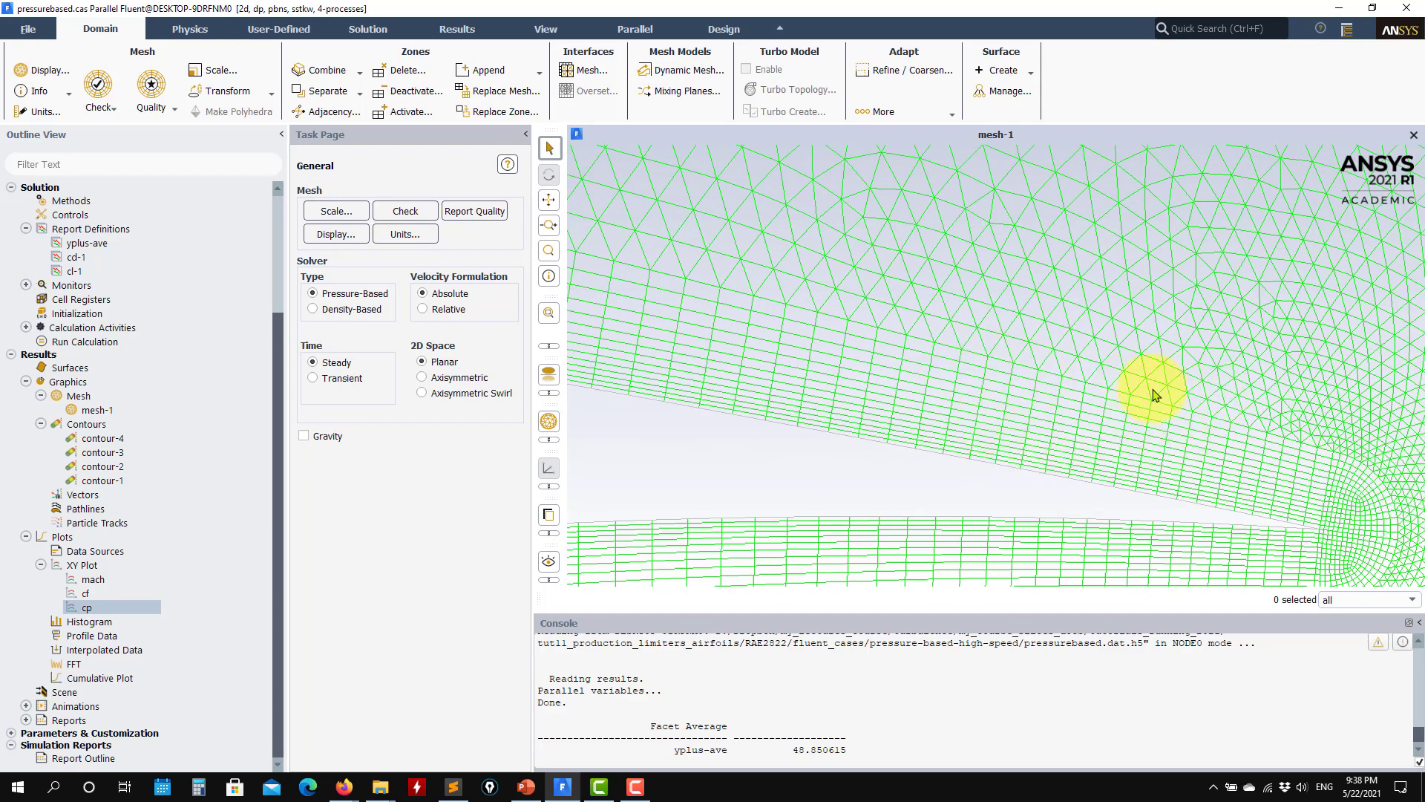
scroll(1083, 497, down, 2)
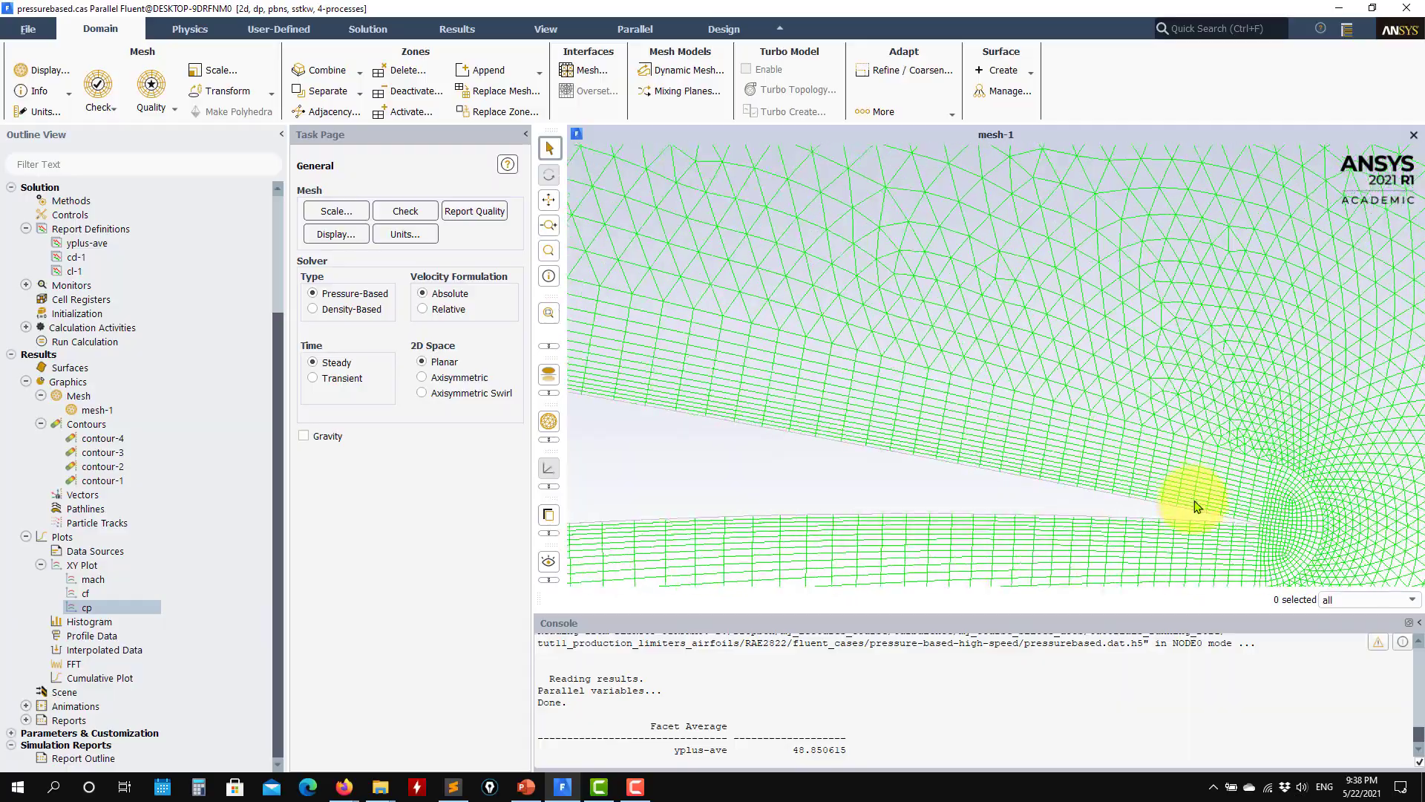
scroll(1188, 513, down, 2)
scroll(750, 385, down, 2)
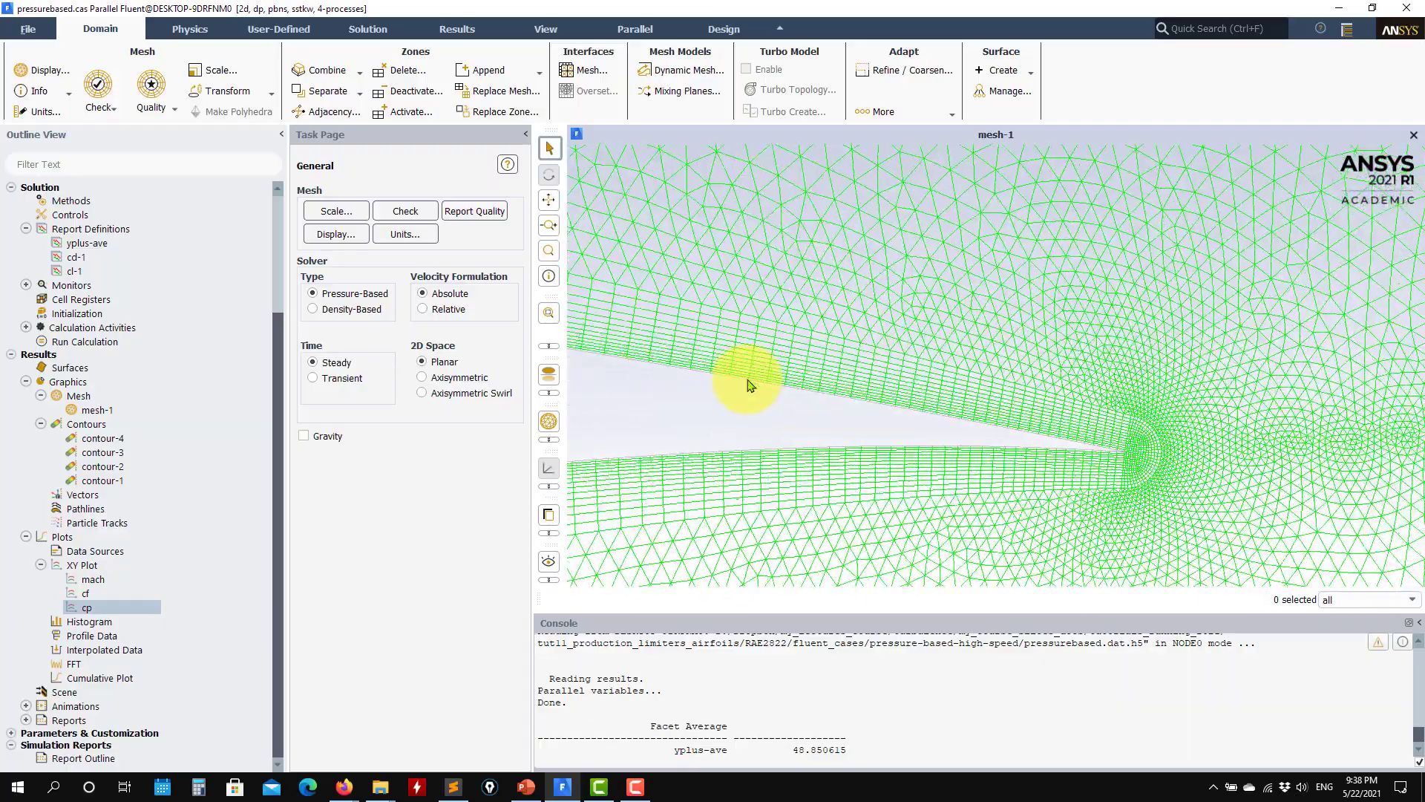
scroll(749, 384, down, 2)
scroll(883, 427, up, 2)
scroll(1116, 474, up, 2)
scroll(1062, 471, down, 2)
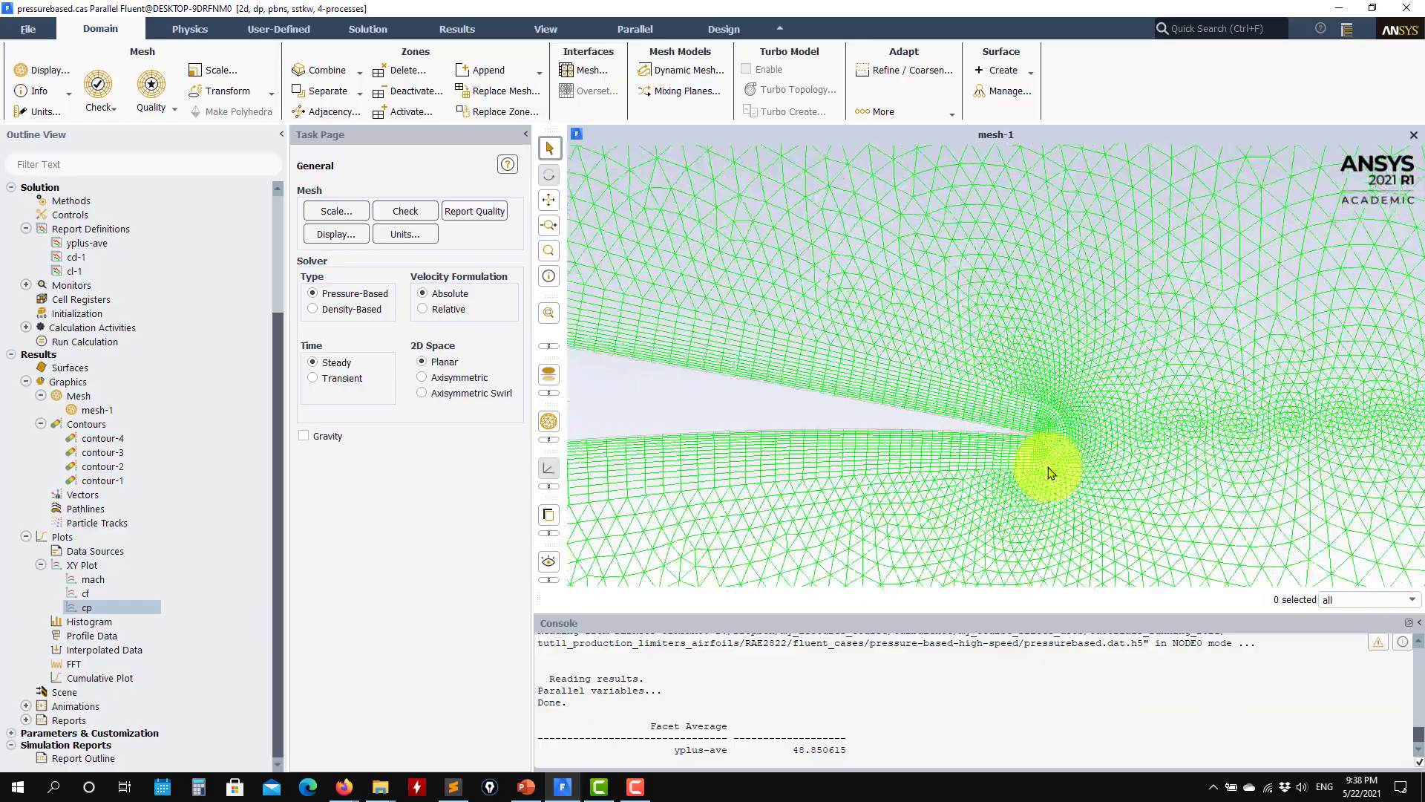
scroll(814, 455, down, 6)
middle_drag(736, 445, 1419, 466)
middle_drag(1017, 460, 1035, 372)
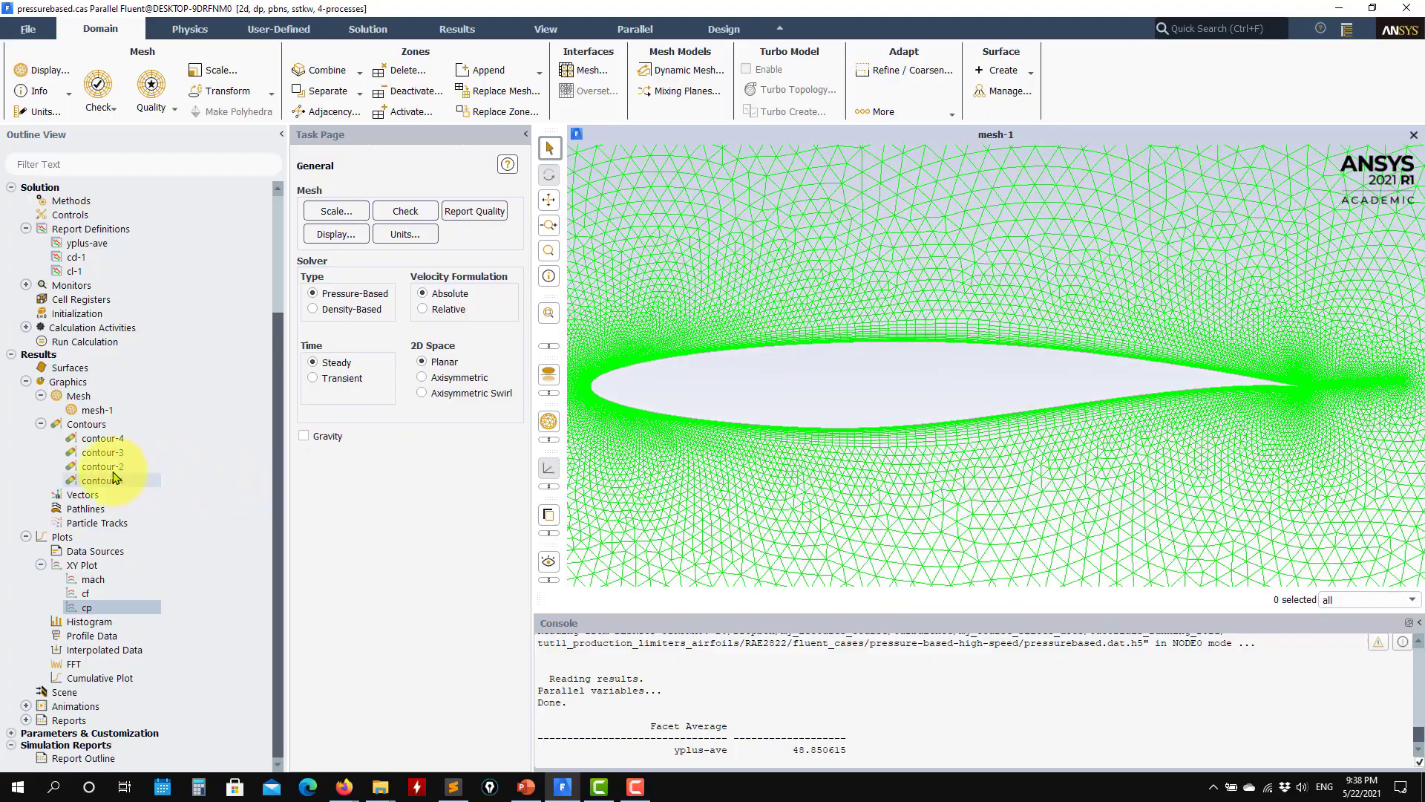
Step: Open the settings of the viscous model from the setup models and place the dialog clear of the mesh
scroll(114, 476, up, 4)
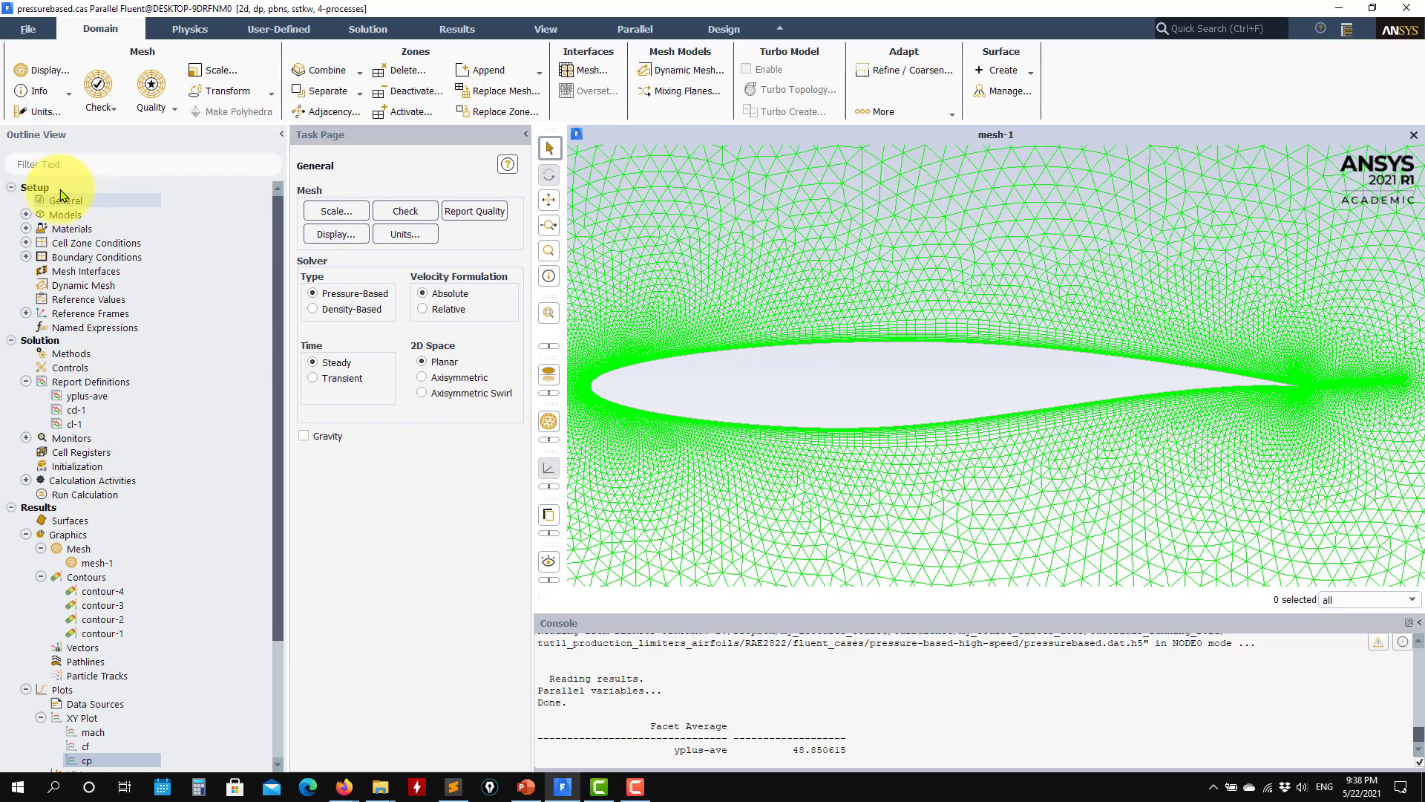
click(26, 216)
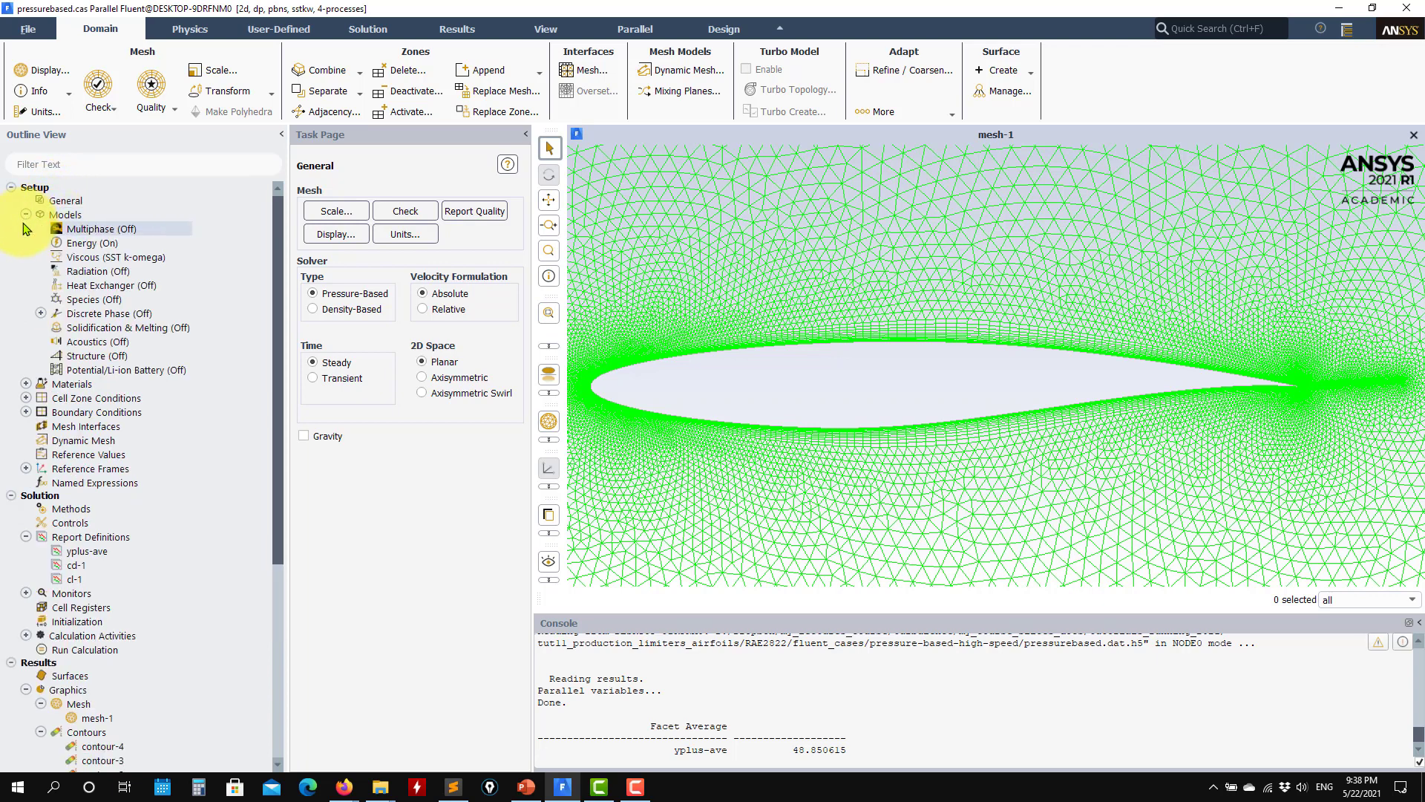
double_click(99, 258)
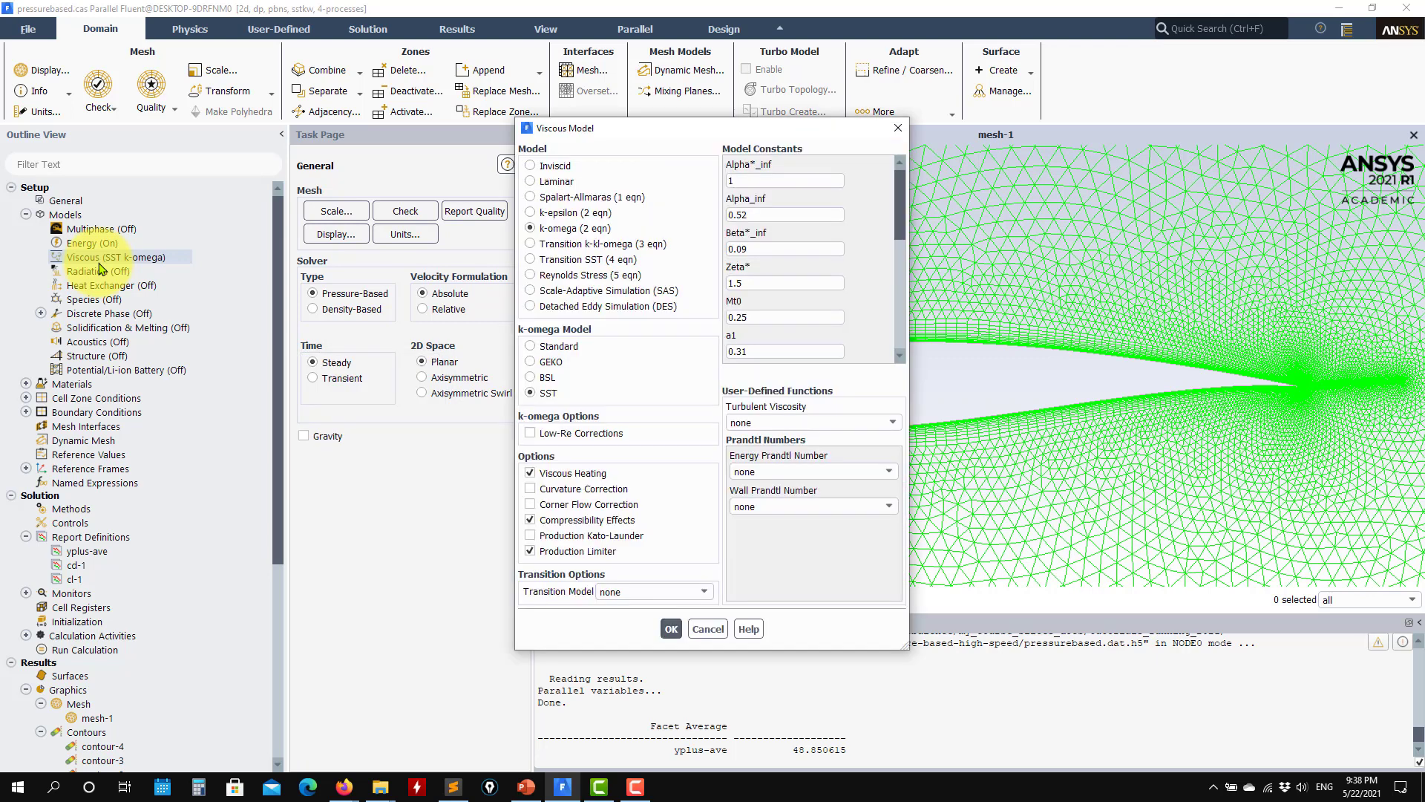
drag(703, 135, 331, 175)
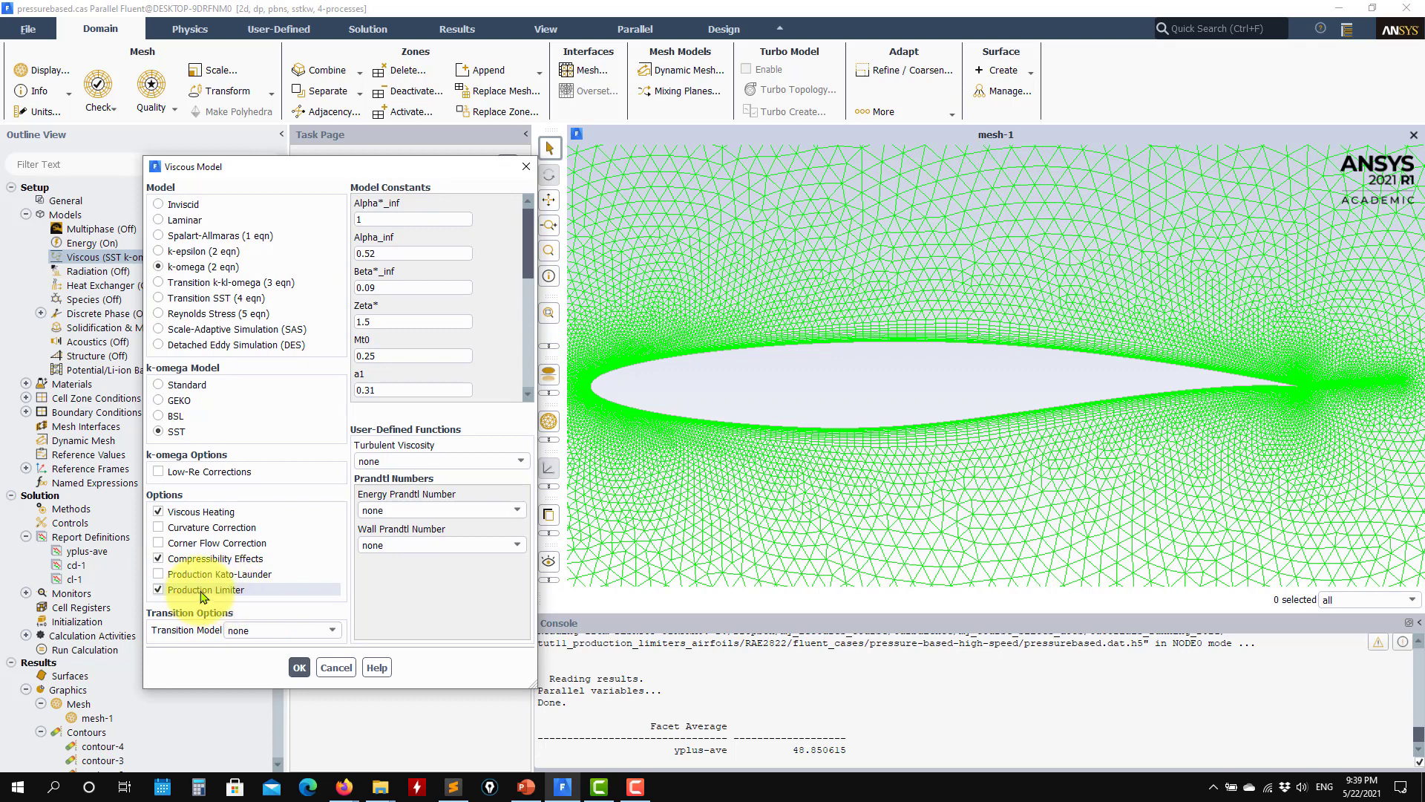
Step: Compare the options offered for the k-epsilon and Spalart-Allmaras turbulence models, and return the selection to k-omega (2 eqn)
click(188, 257)
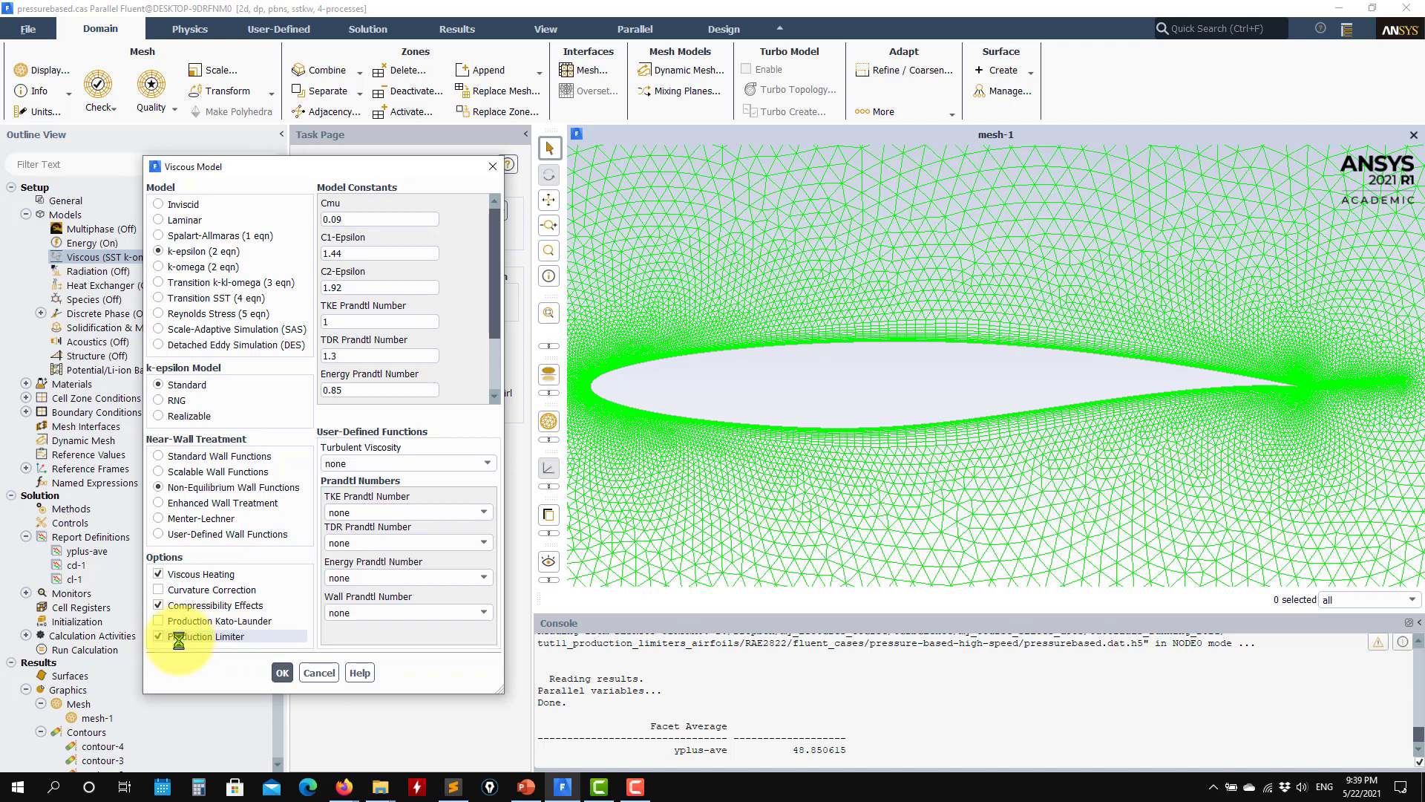
click(227, 236)
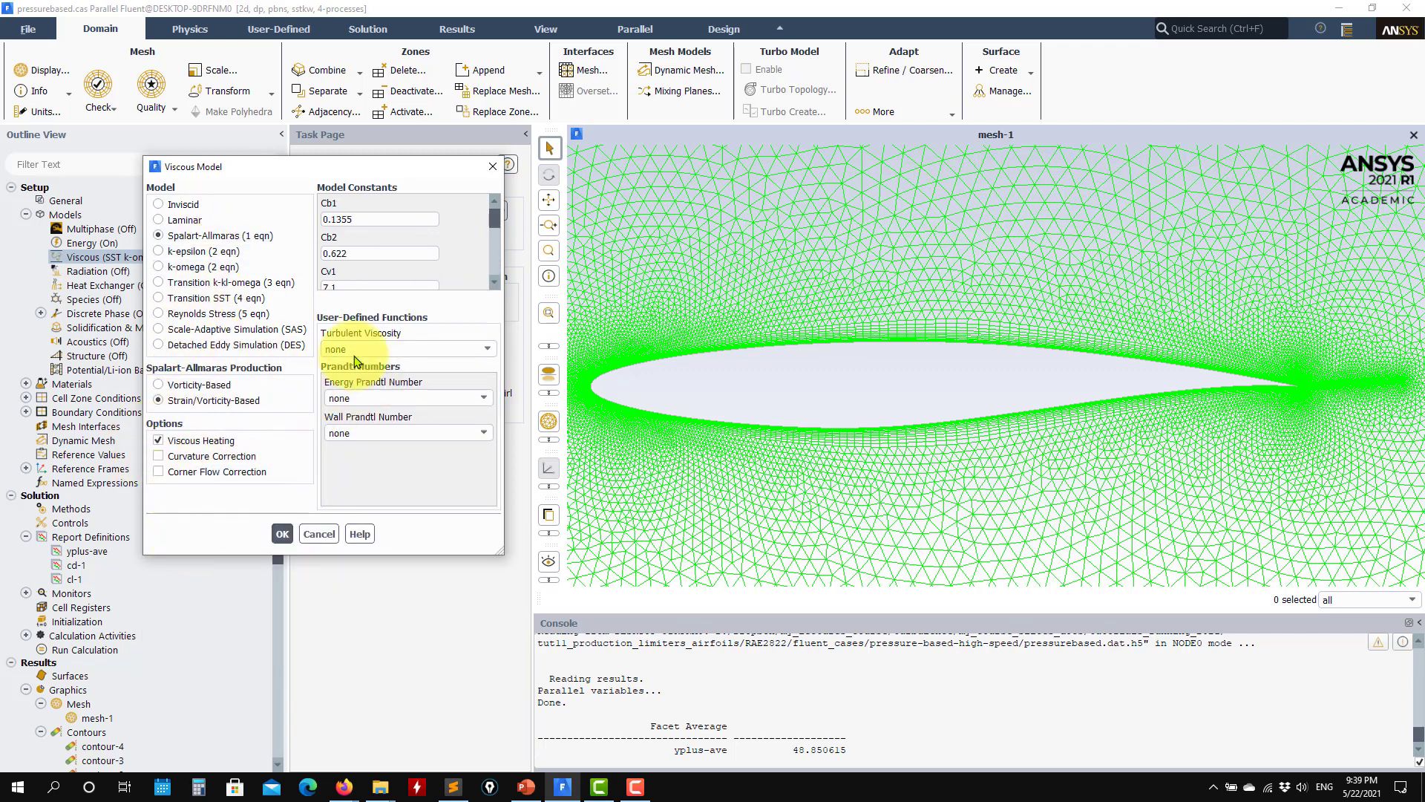
drag(494, 217, 500, 86)
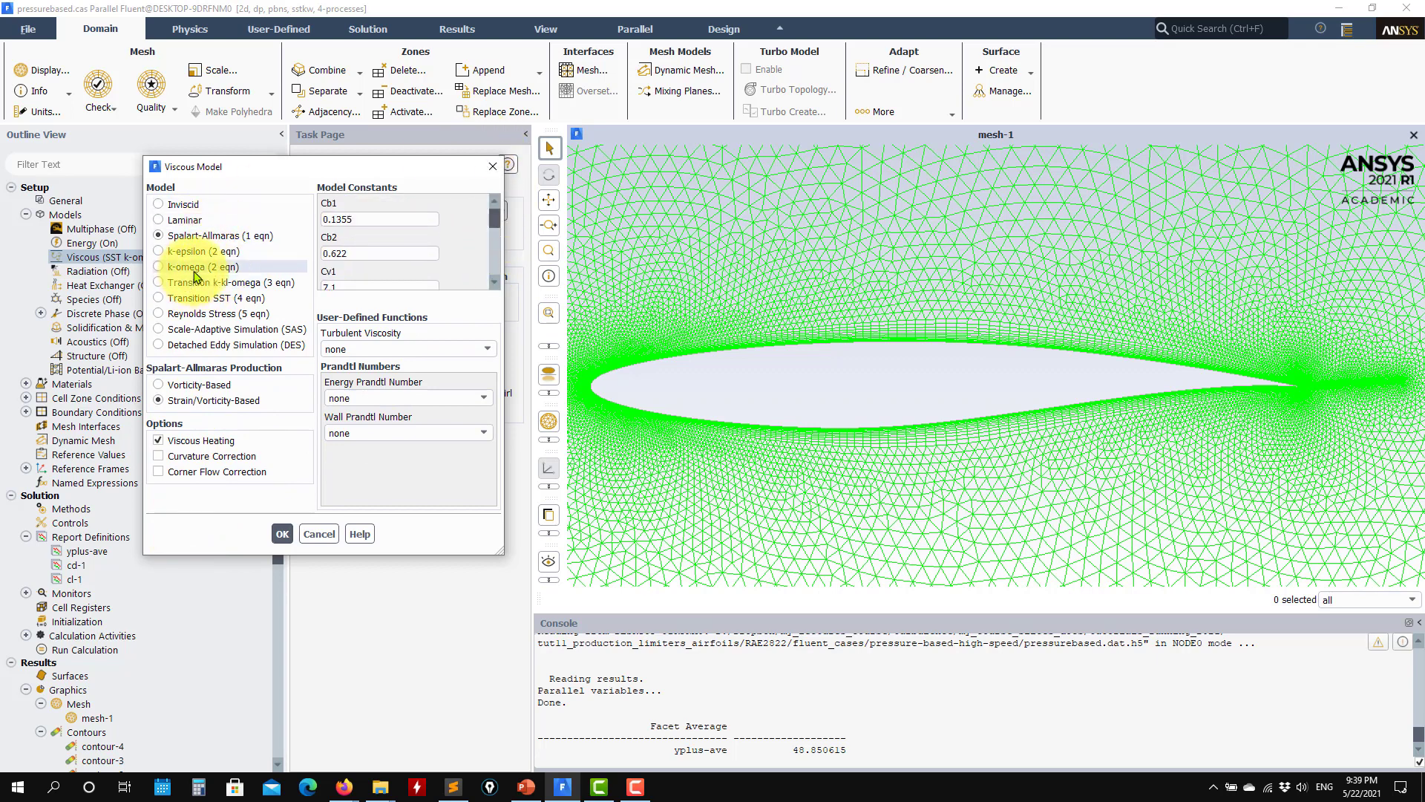
click(195, 271)
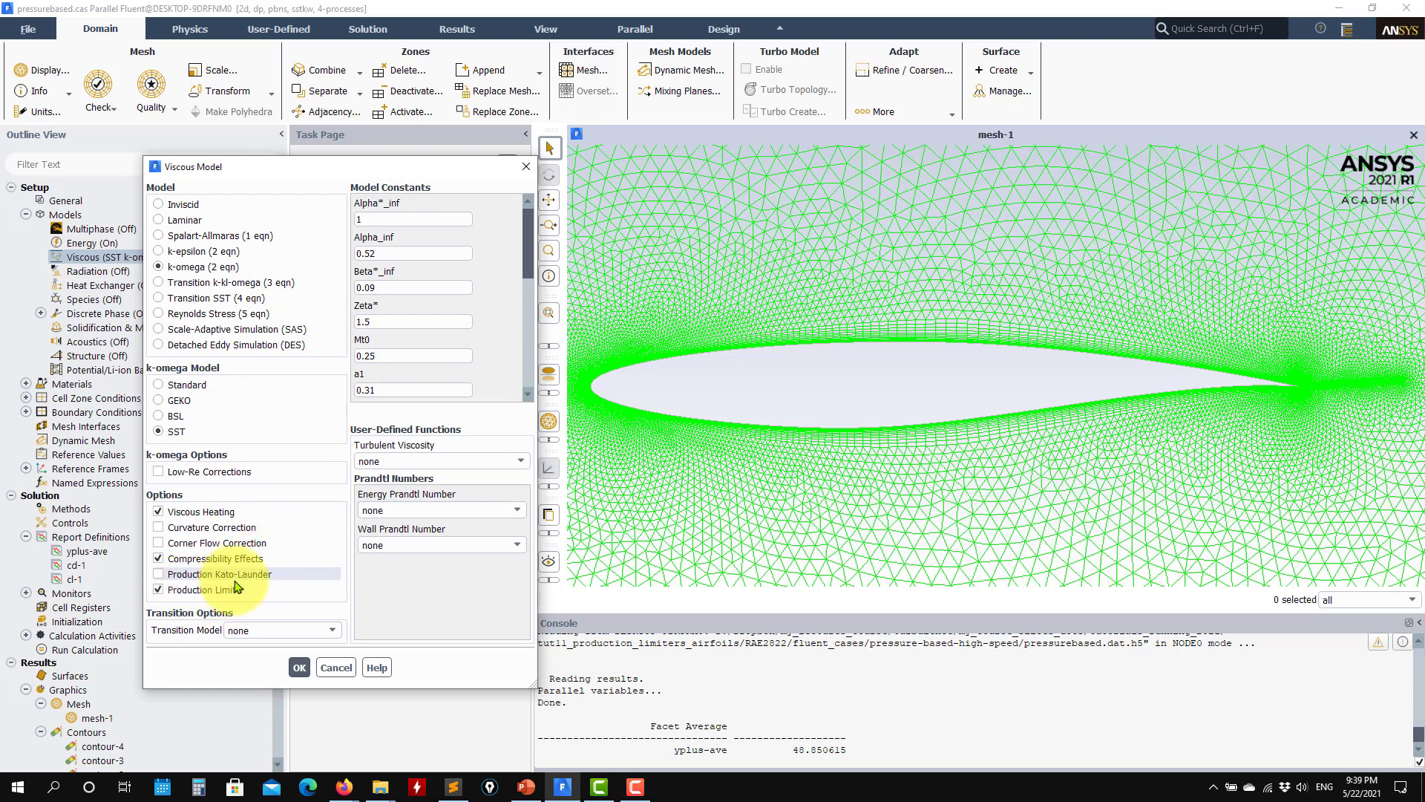
Step: Switch the Production Limiter option off and on again, and locate the Production Limiter Clip Factor among the model constants
click(170, 574)
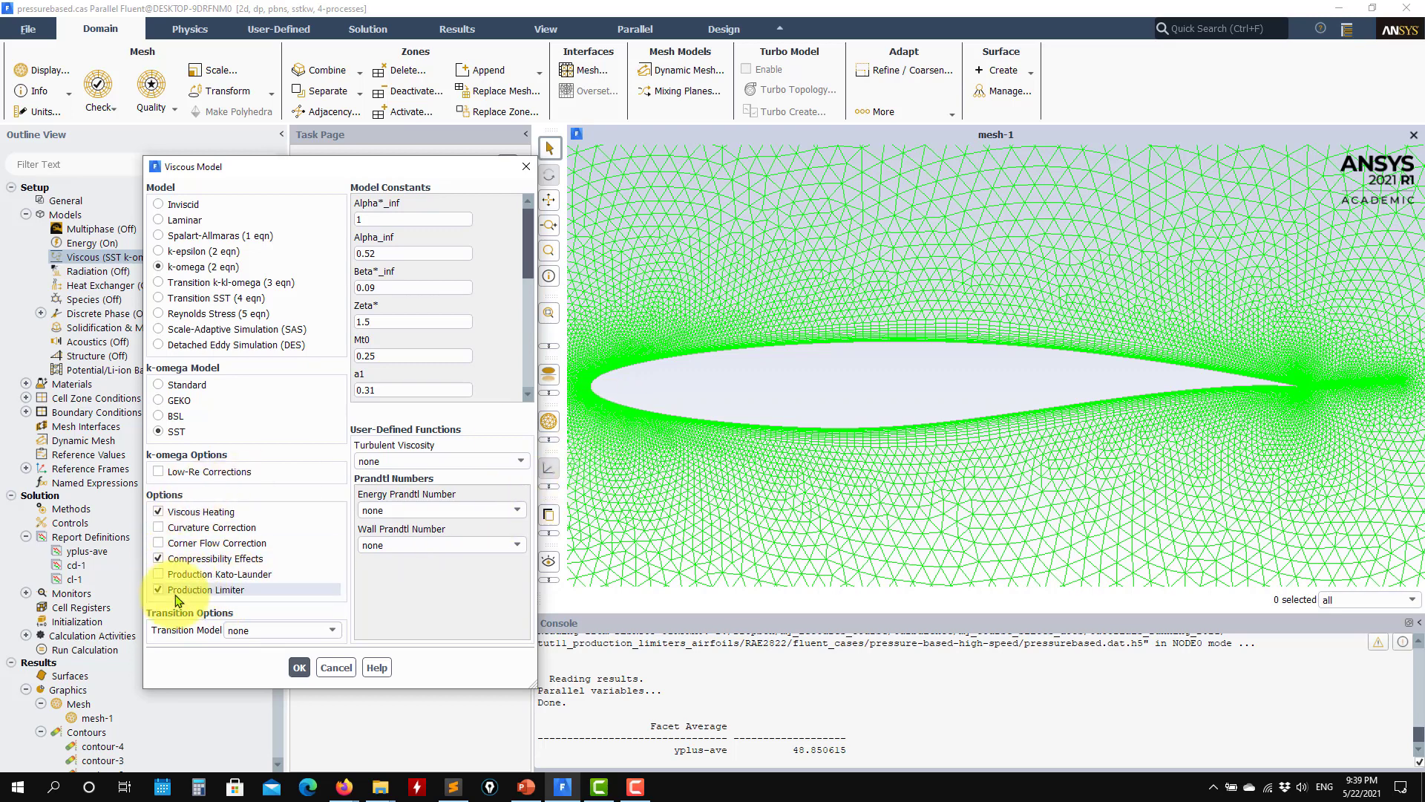
click(175, 590)
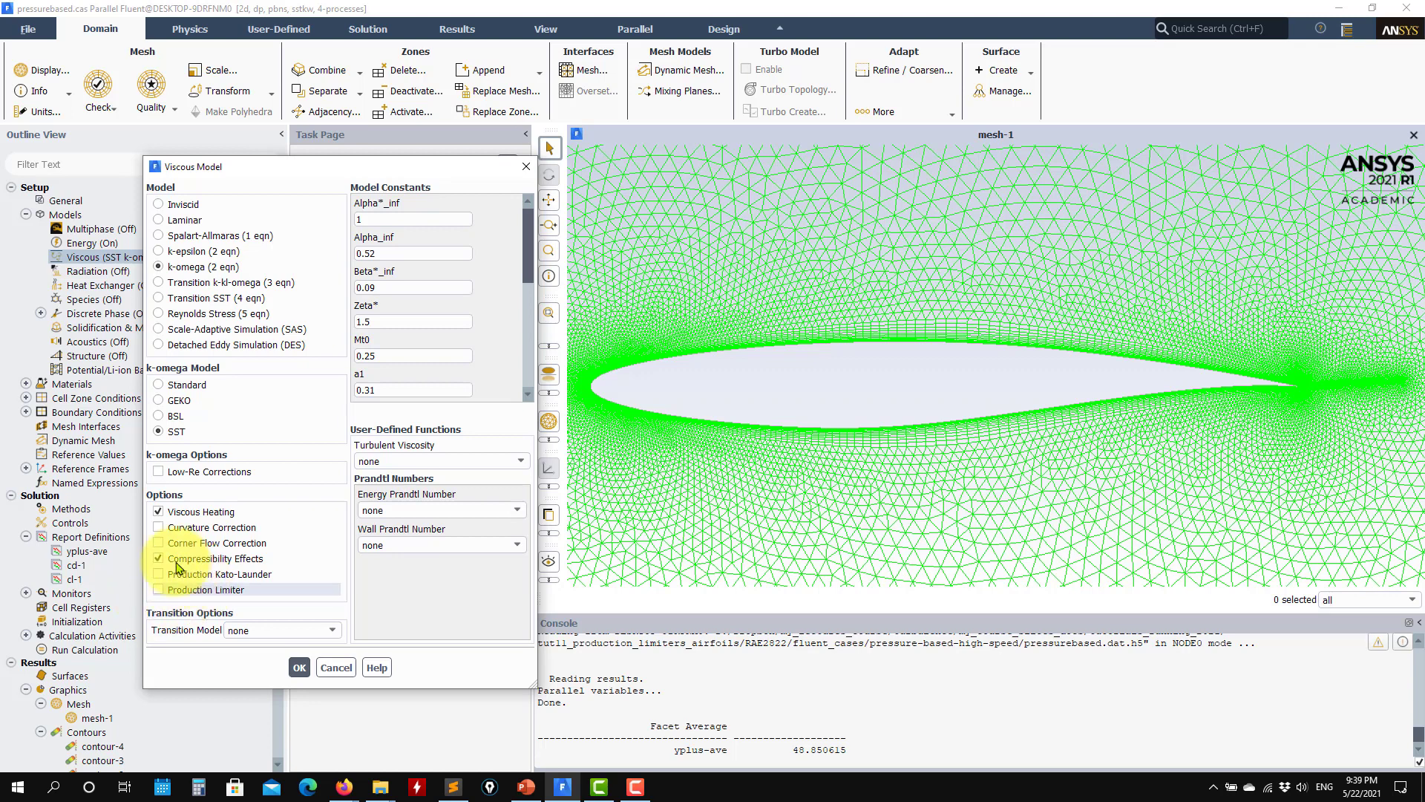
click(179, 590)
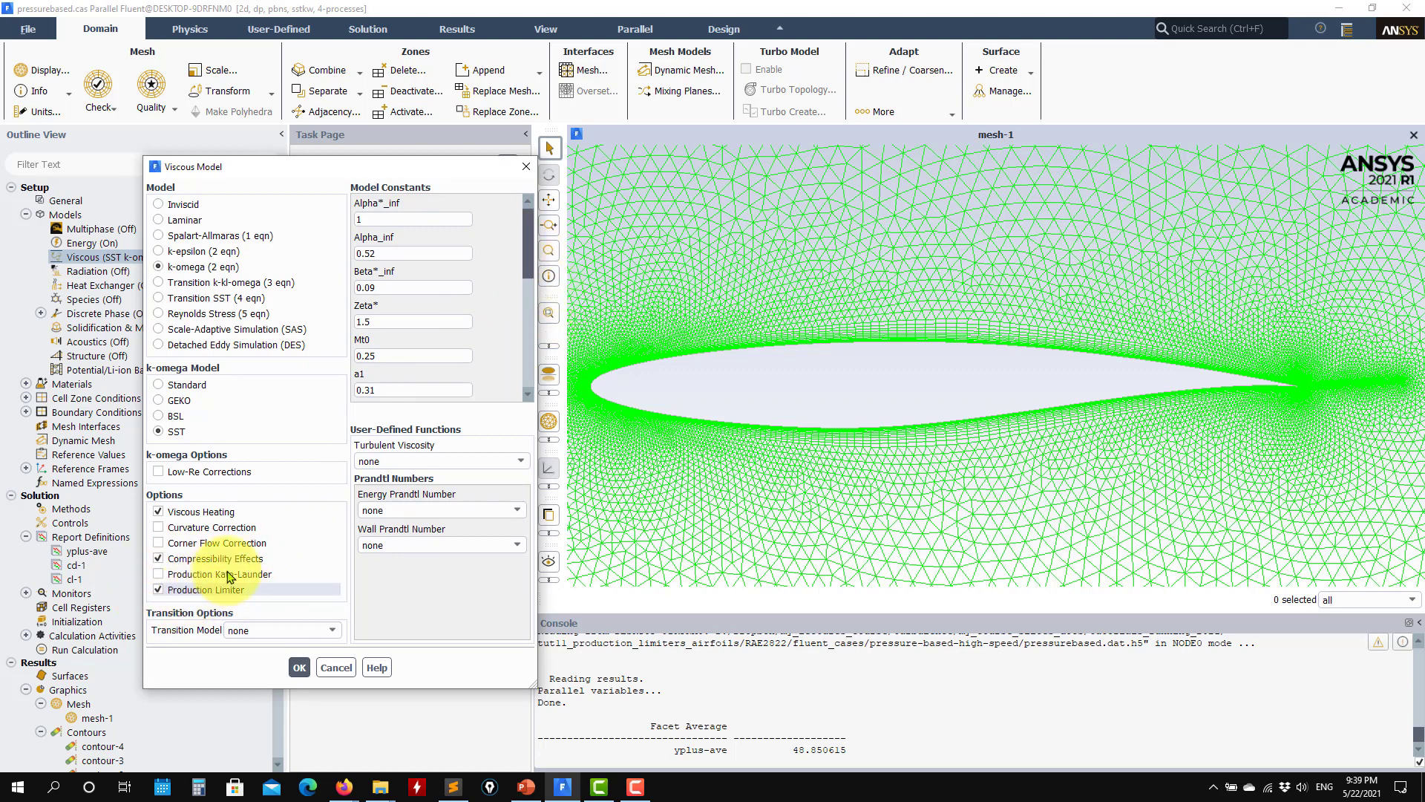
drag(528, 253, 527, 382)
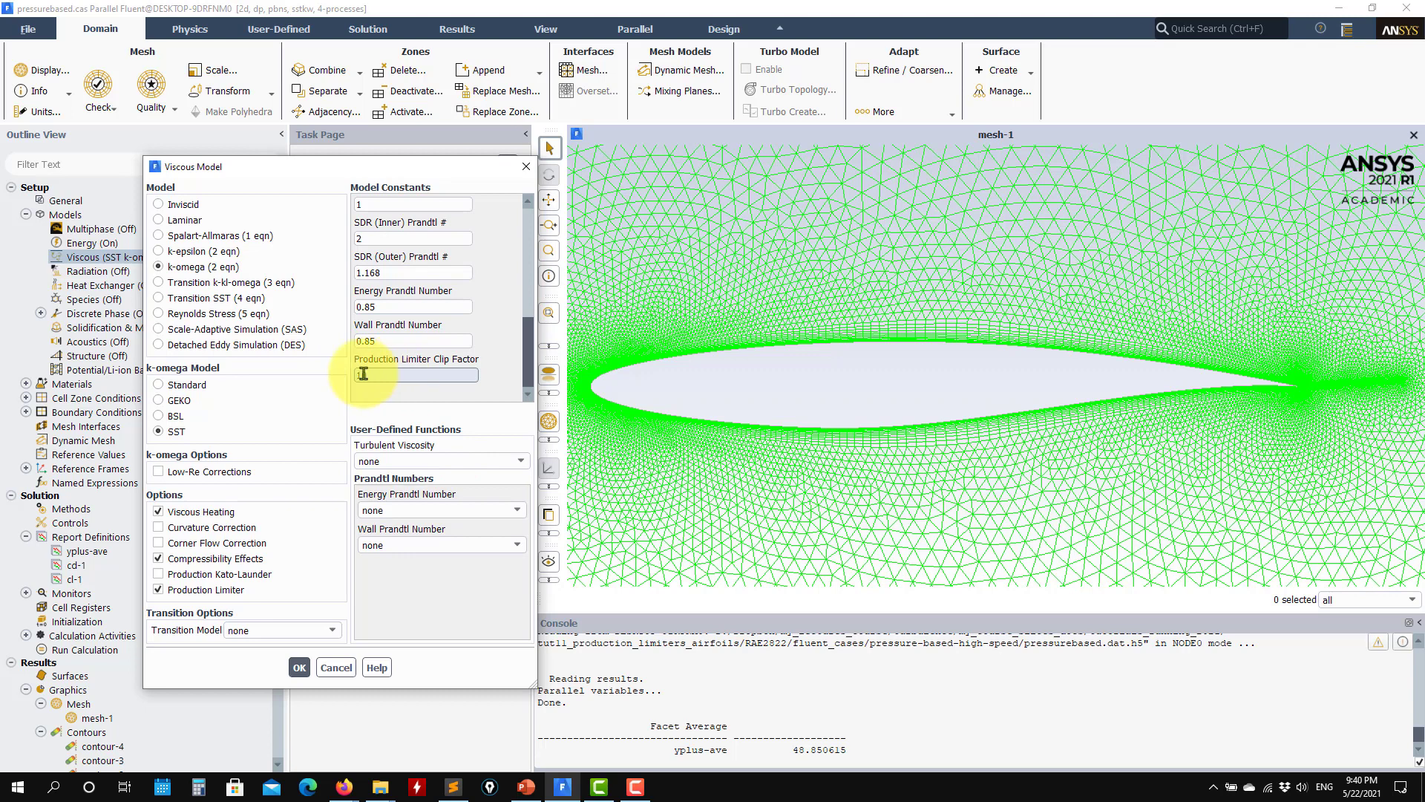
Step: Check the Production Limiter Clip Factor with the Production Limiter option enabled, and accept the viscous model settings without changing them
double_click(434, 377)
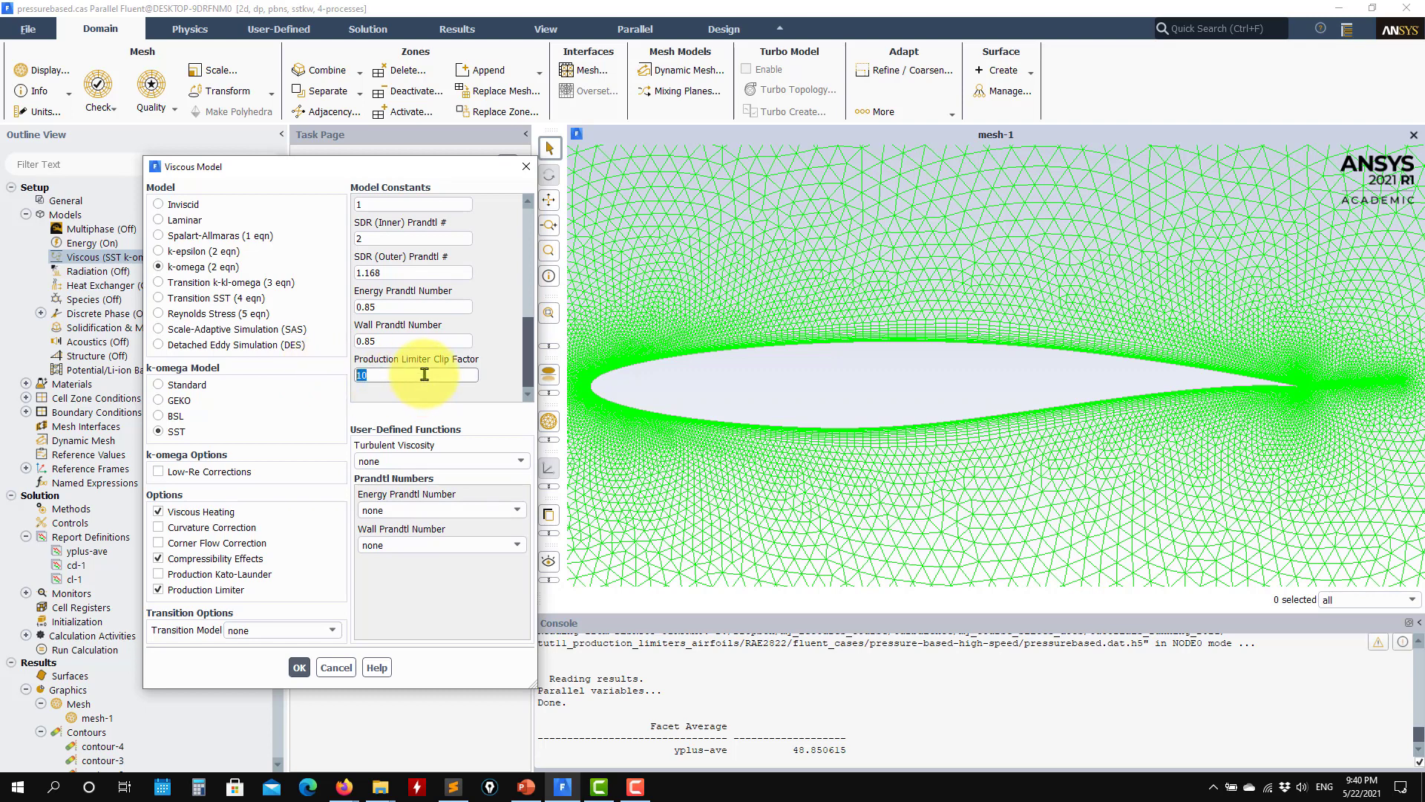
click(195, 589)
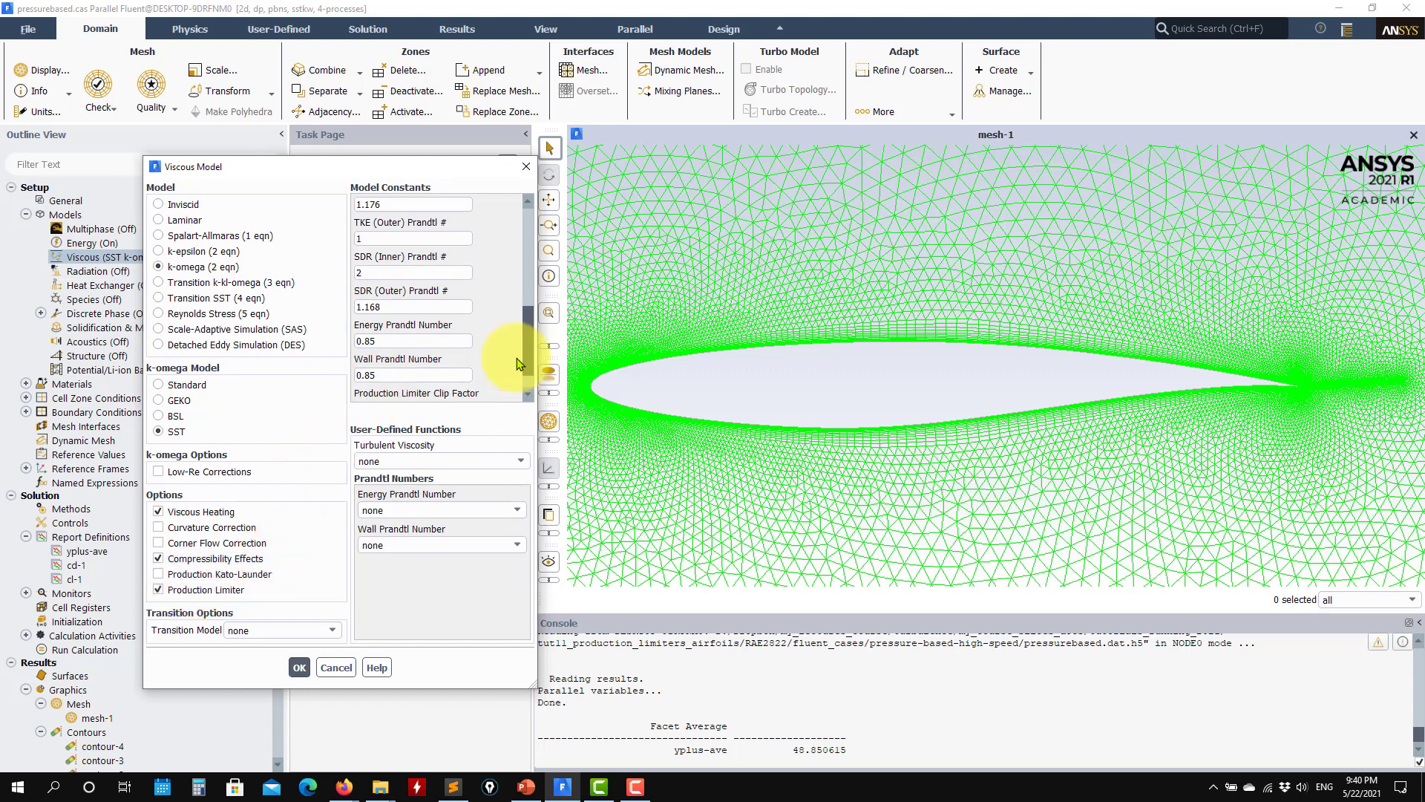
drag(527, 356, 526, 374)
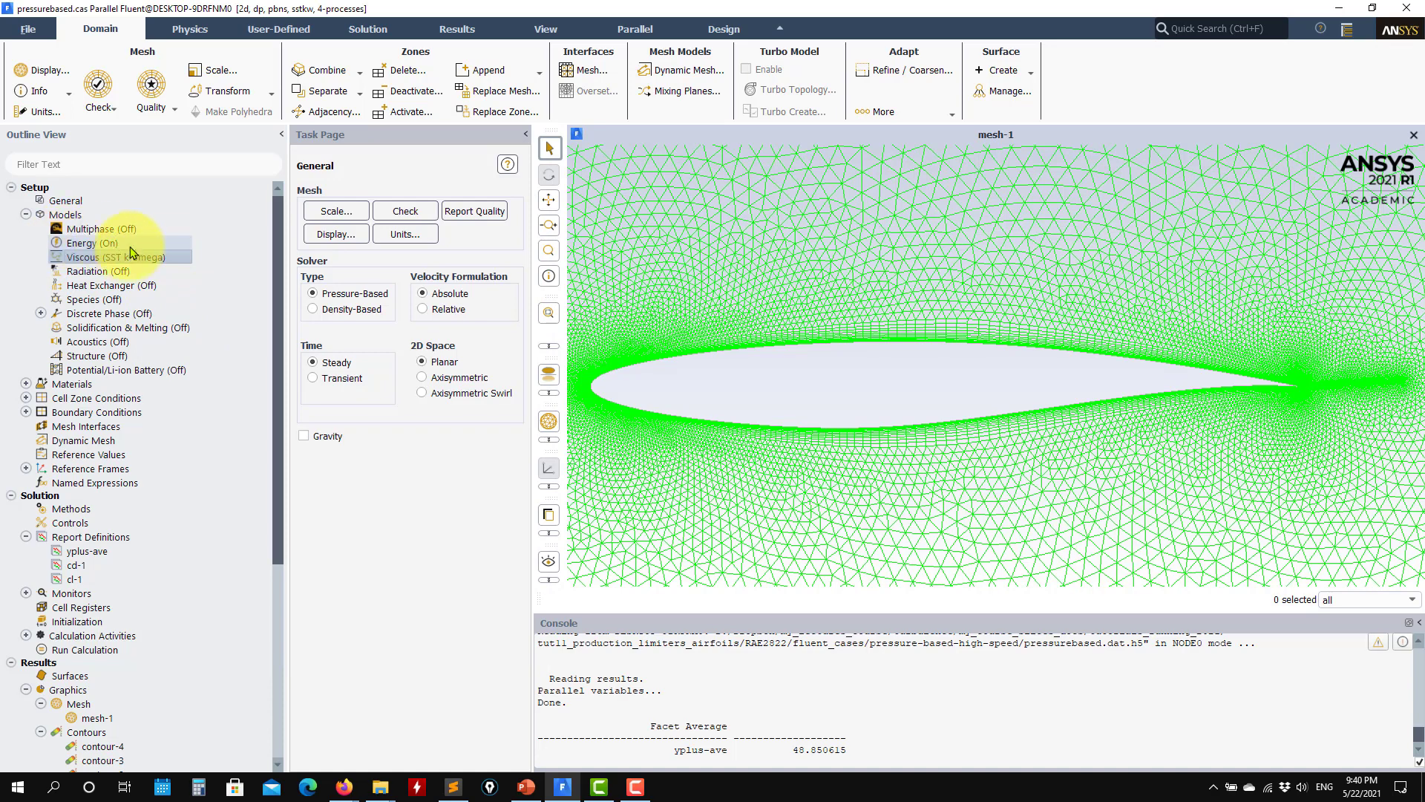
double_click(109, 258)
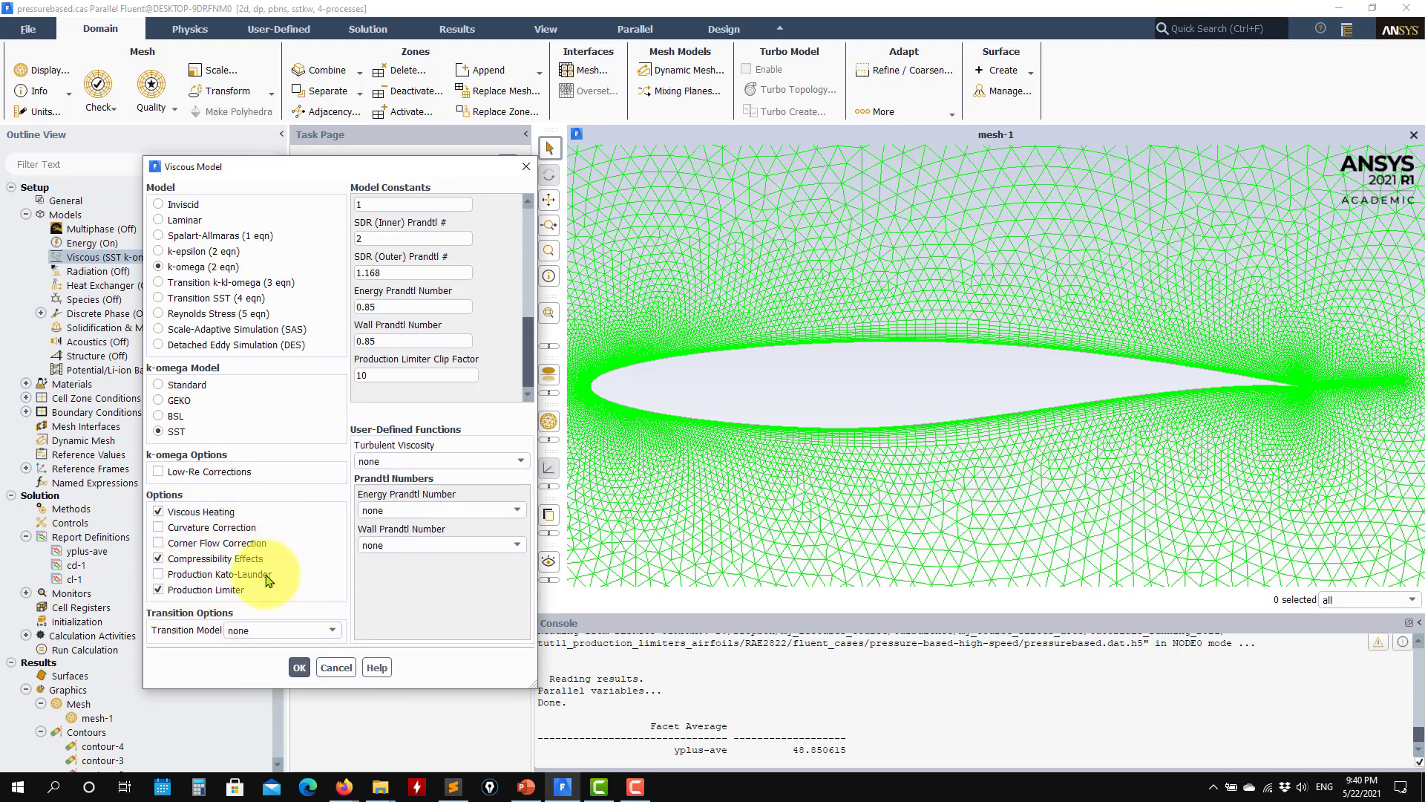
click(294, 661)
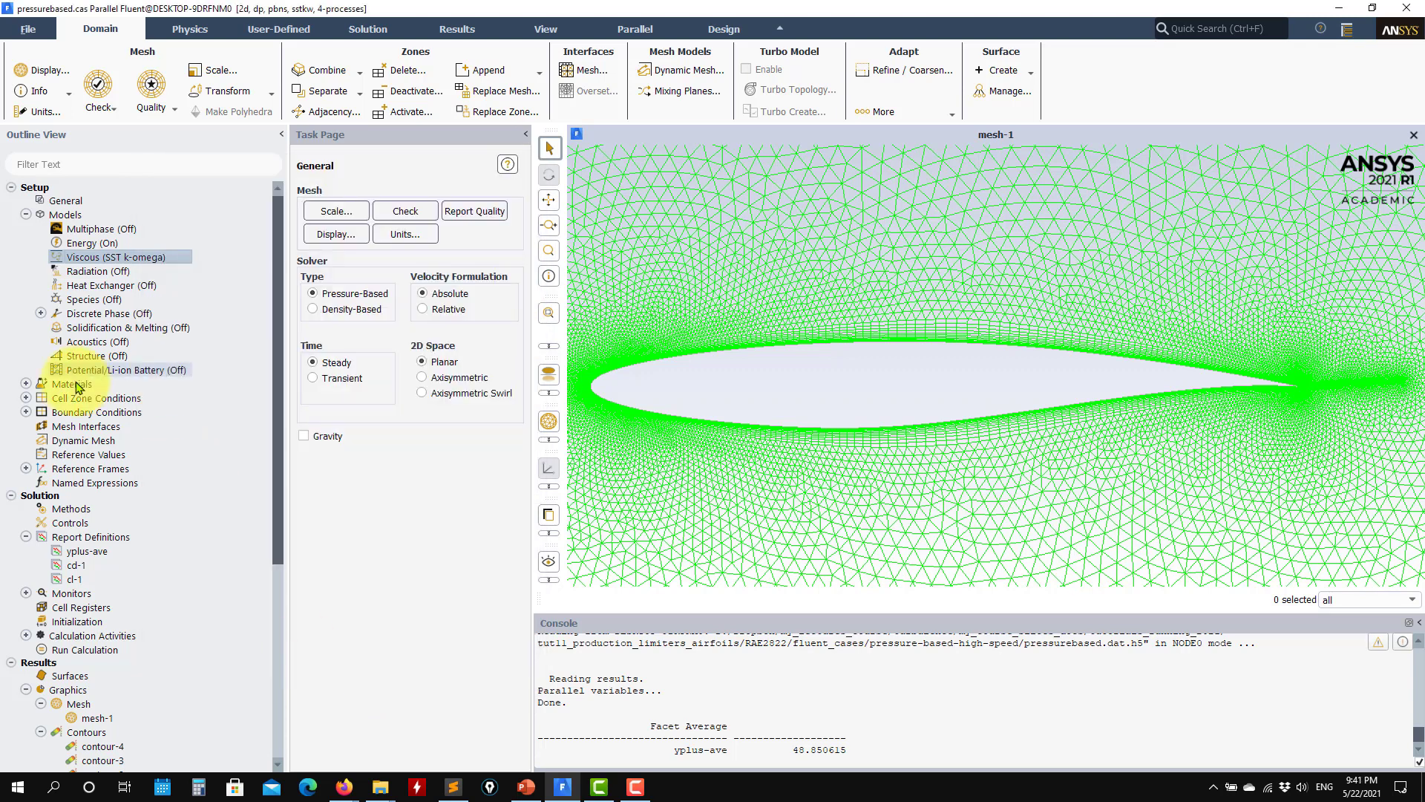
Step: Review all properties of the fluid material air, including density, viscosity and molecular weight, and close its settings without changes
click(26, 384)
click(40, 398)
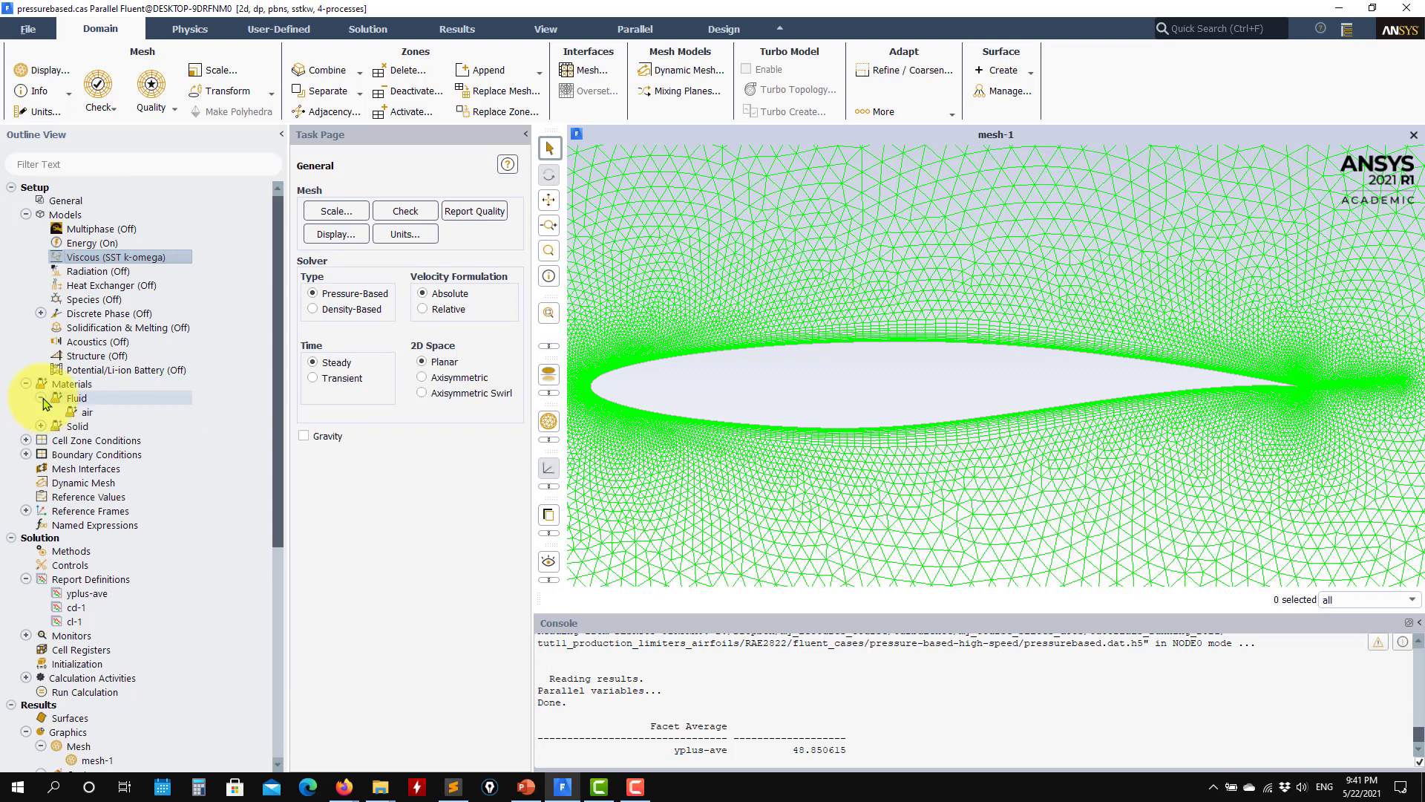
double_click(103, 414)
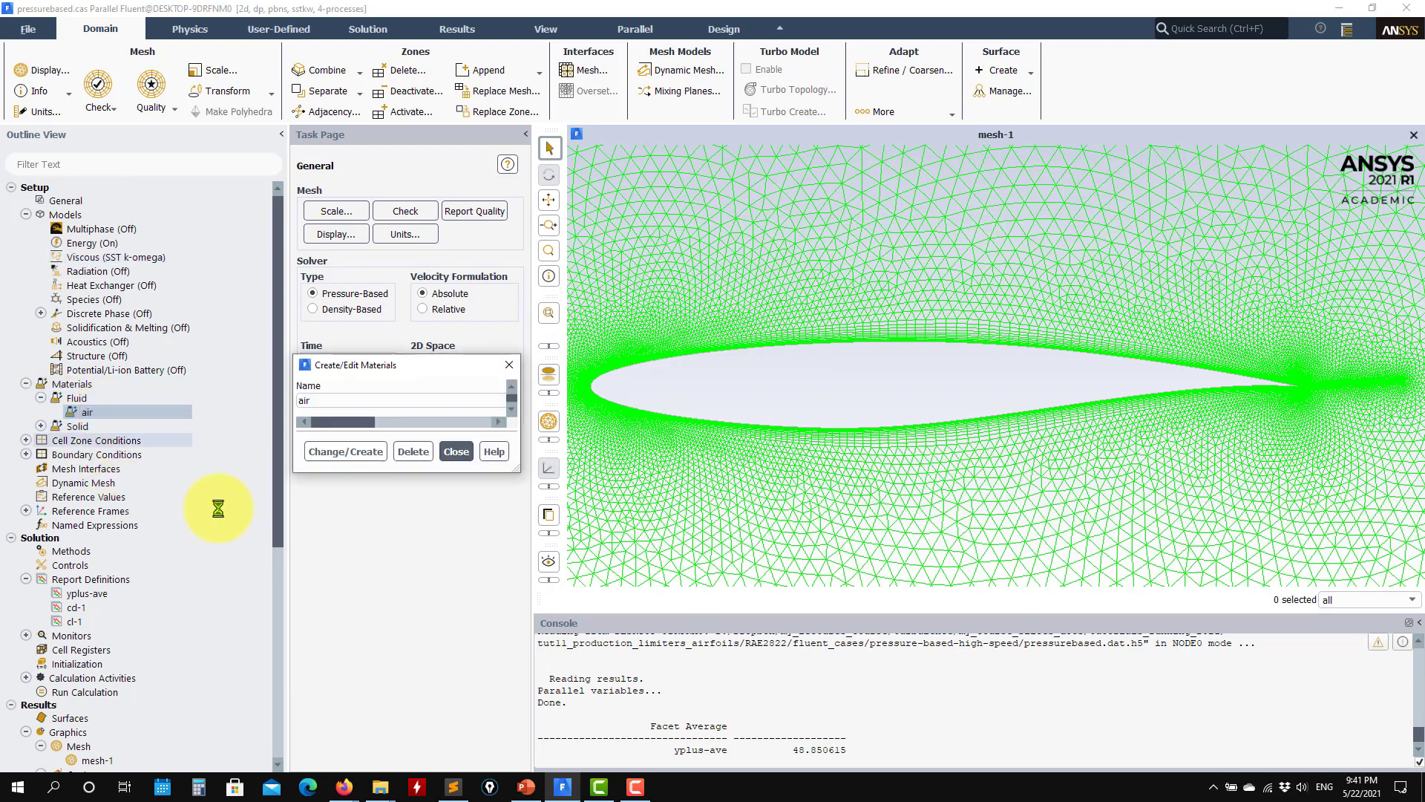
drag(686, 187, 289, 107)
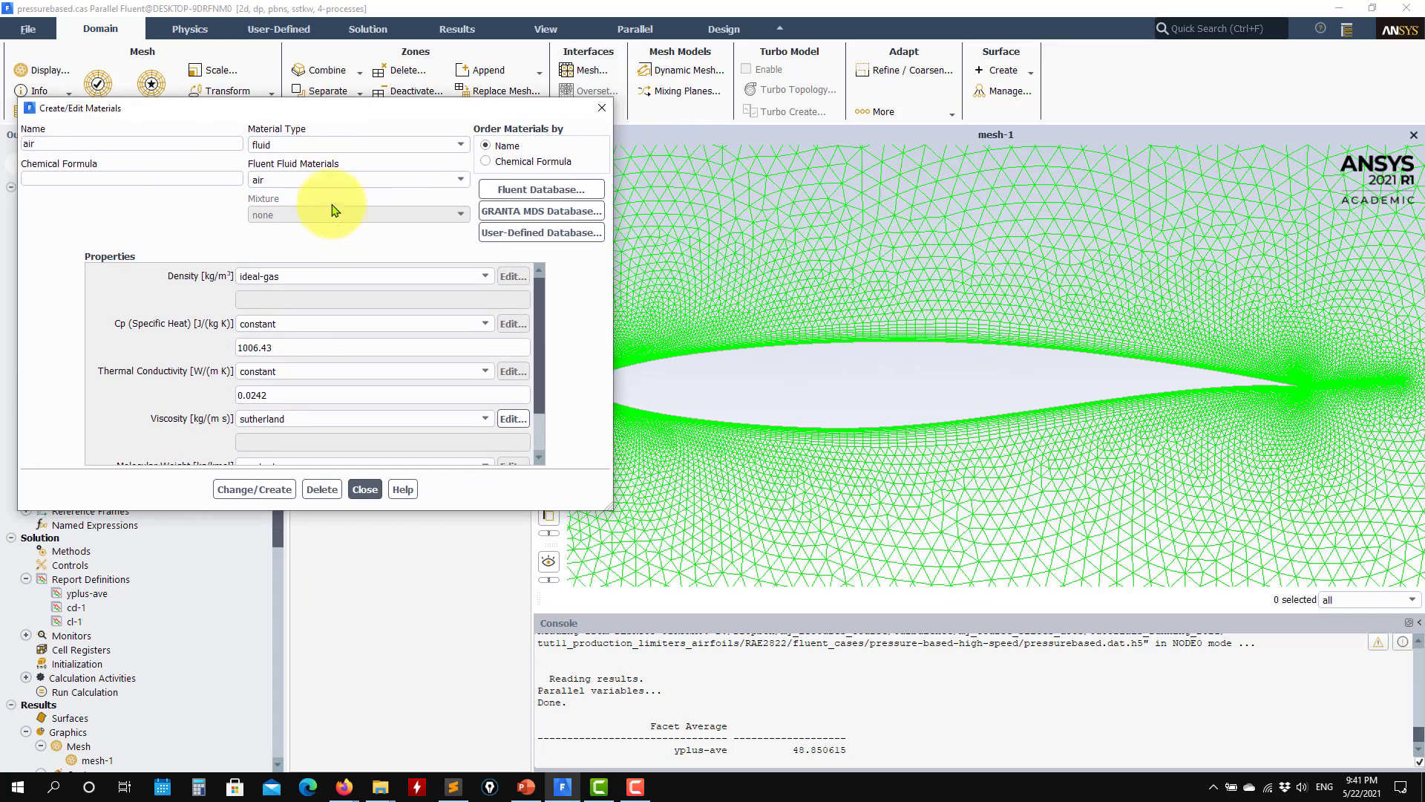
drag(537, 305, 557, 384)
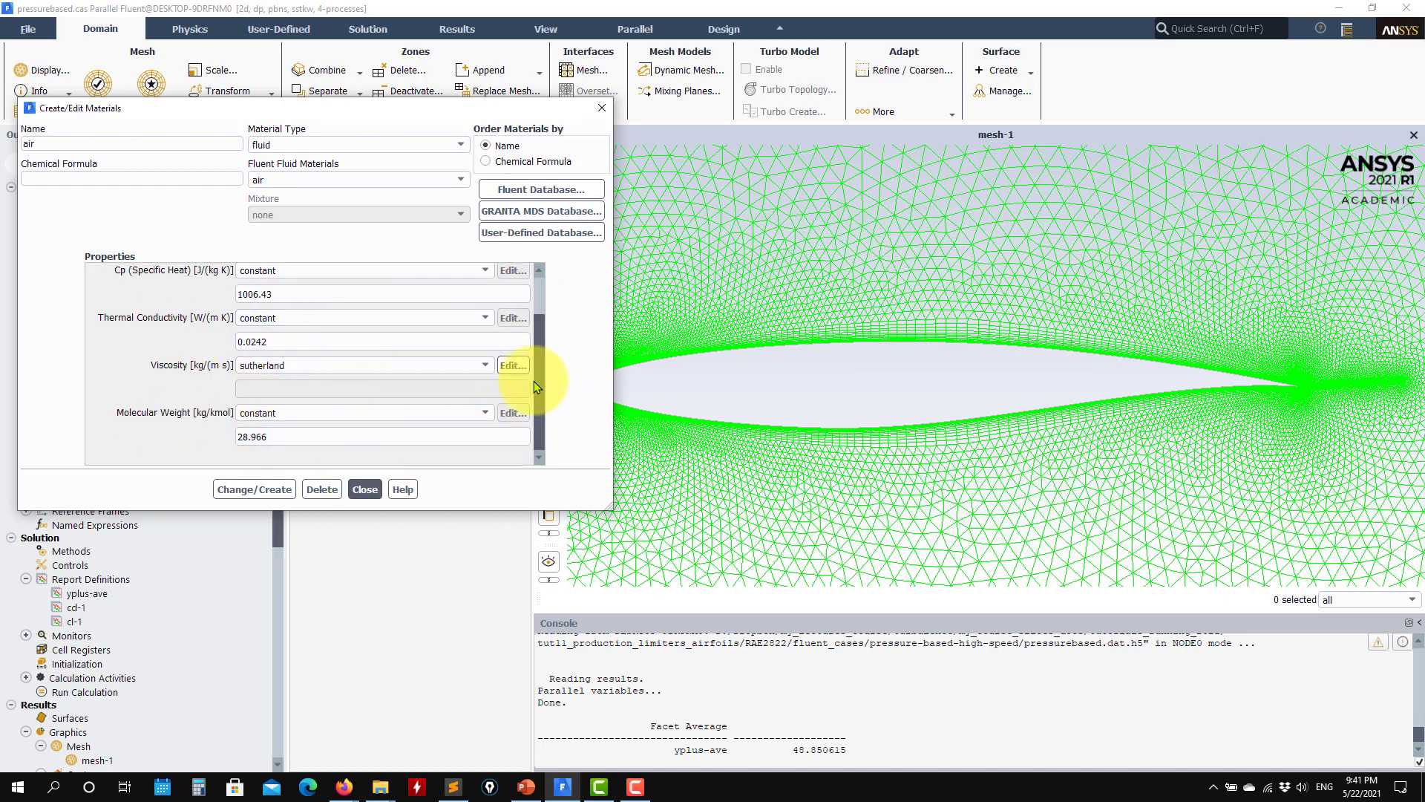
drag(541, 366, 533, 283)
click(379, 490)
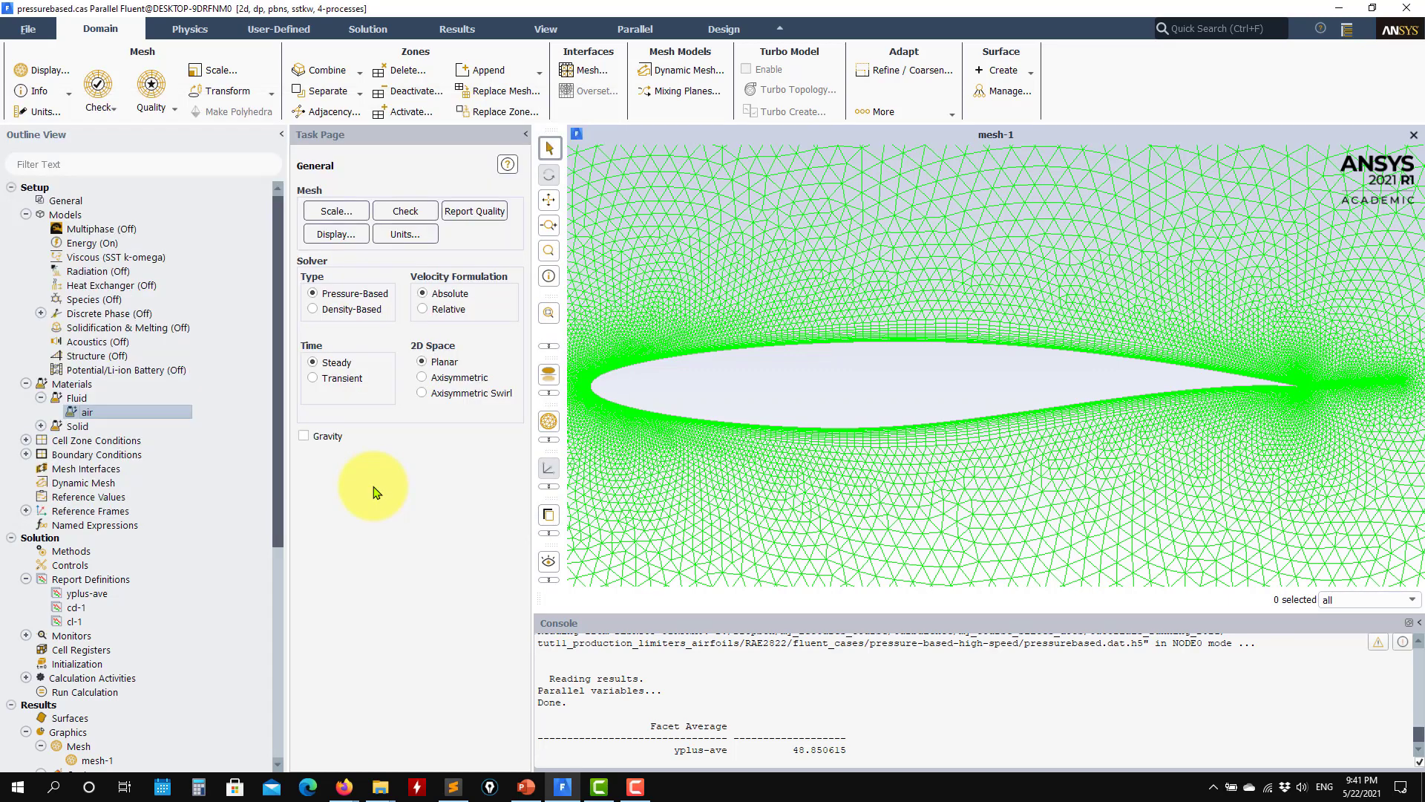
Step: List the boundary condition zones and bring the entire far-field mesh domain into view
click(26, 455)
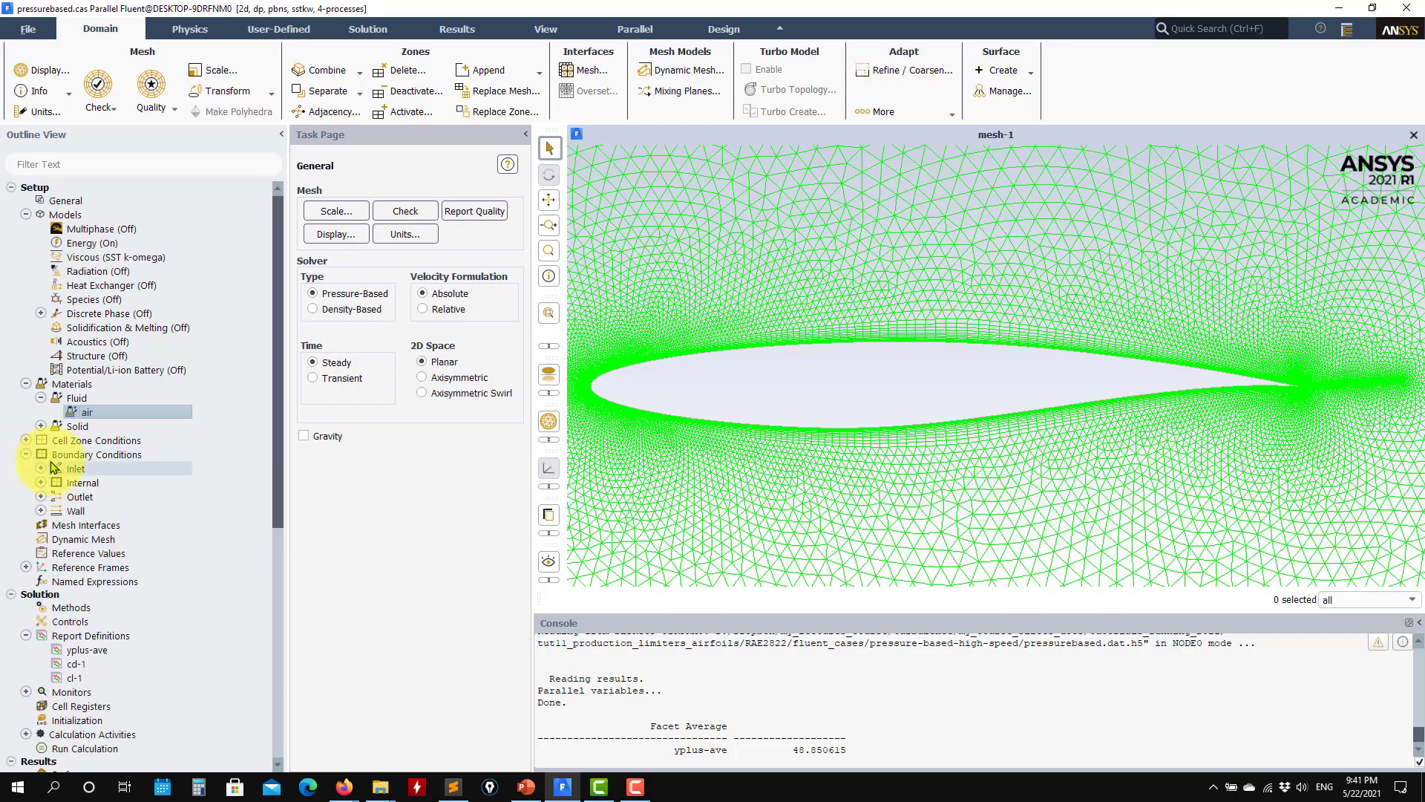
double_click(64, 454)
scroll(739, 488, down, 2)
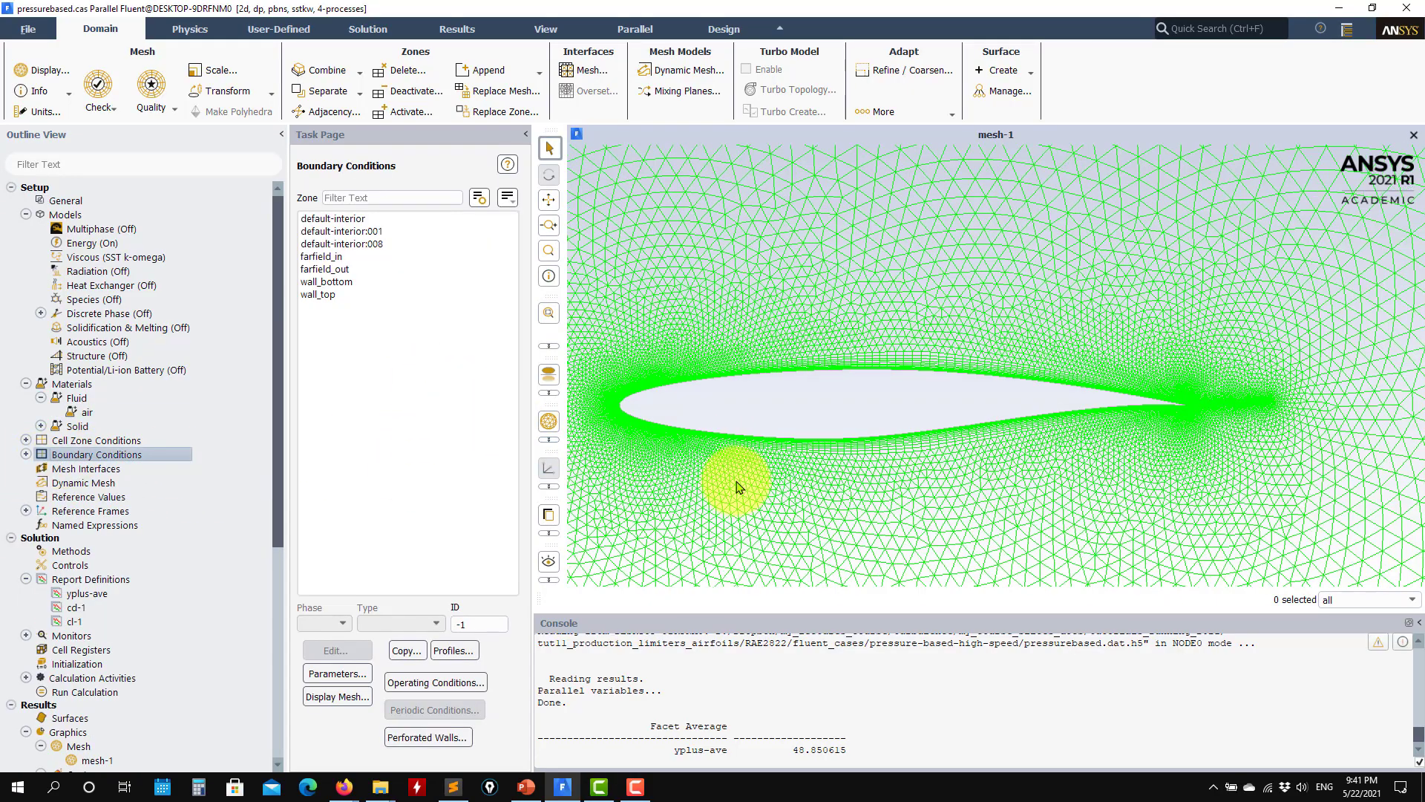
scroll(740, 487, down, 10)
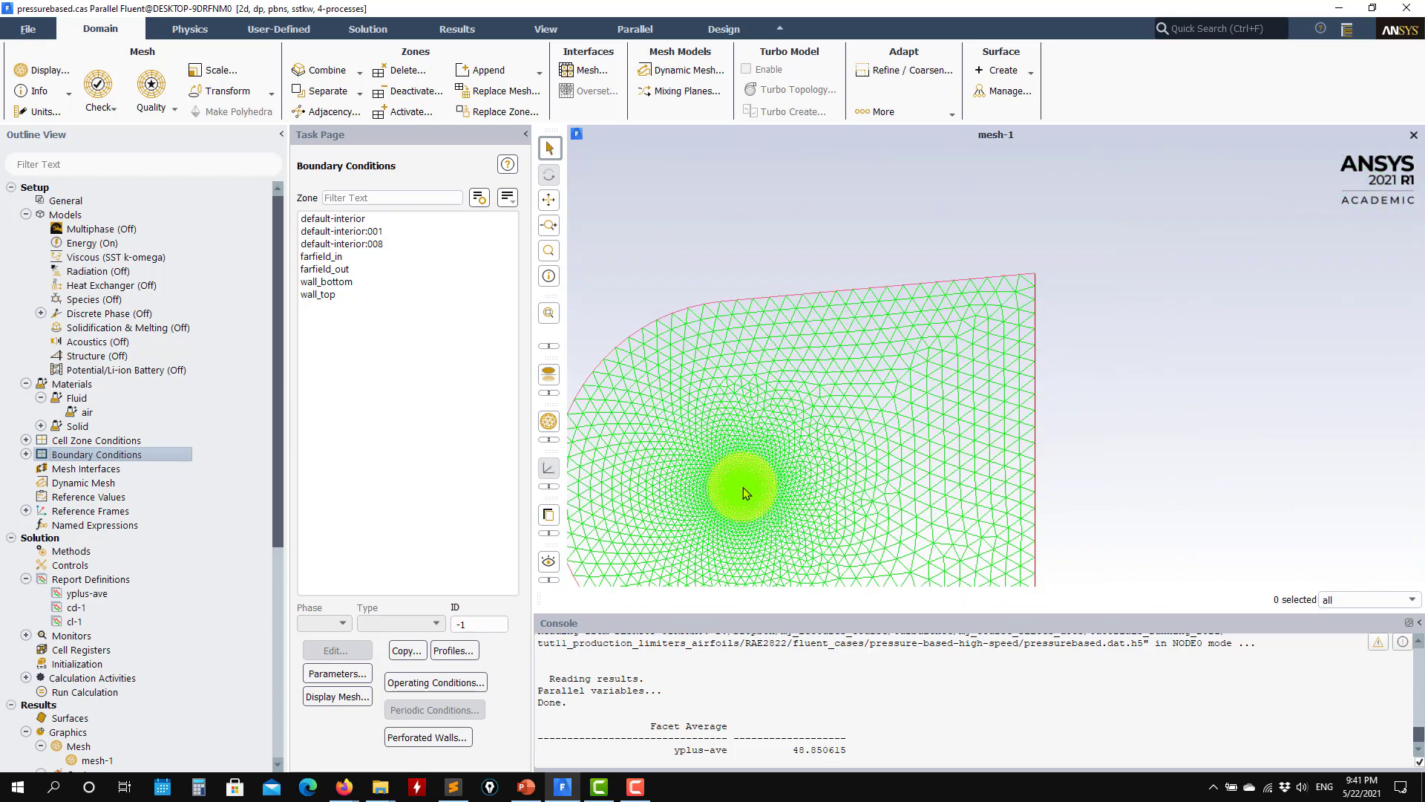
scroll(743, 487, down, 2)
drag(816, 470, 850, 347)
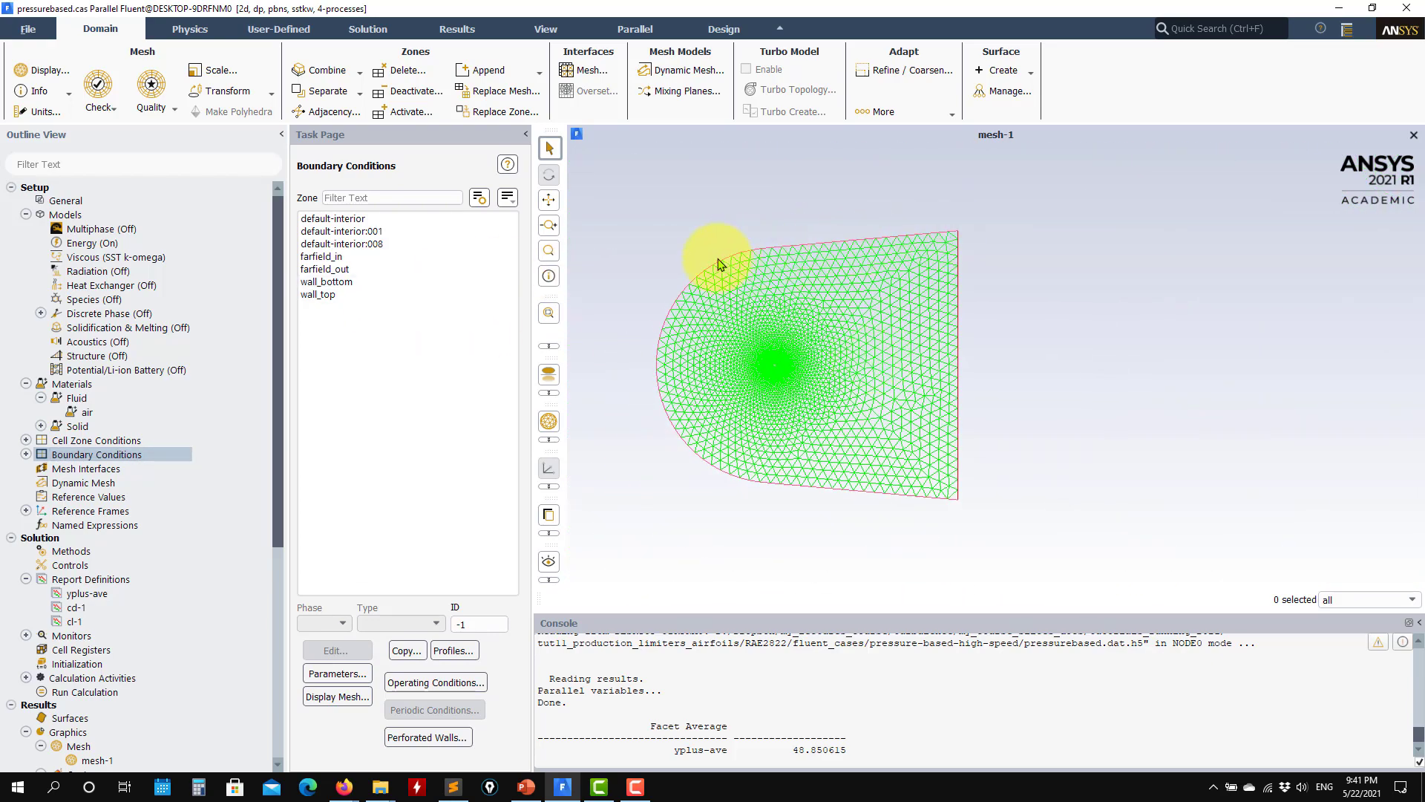
Step: Review the pressure far-field momentum settings of the farfield_in zone, including Mach number and flow direction, and close them unchanged
click(341, 258)
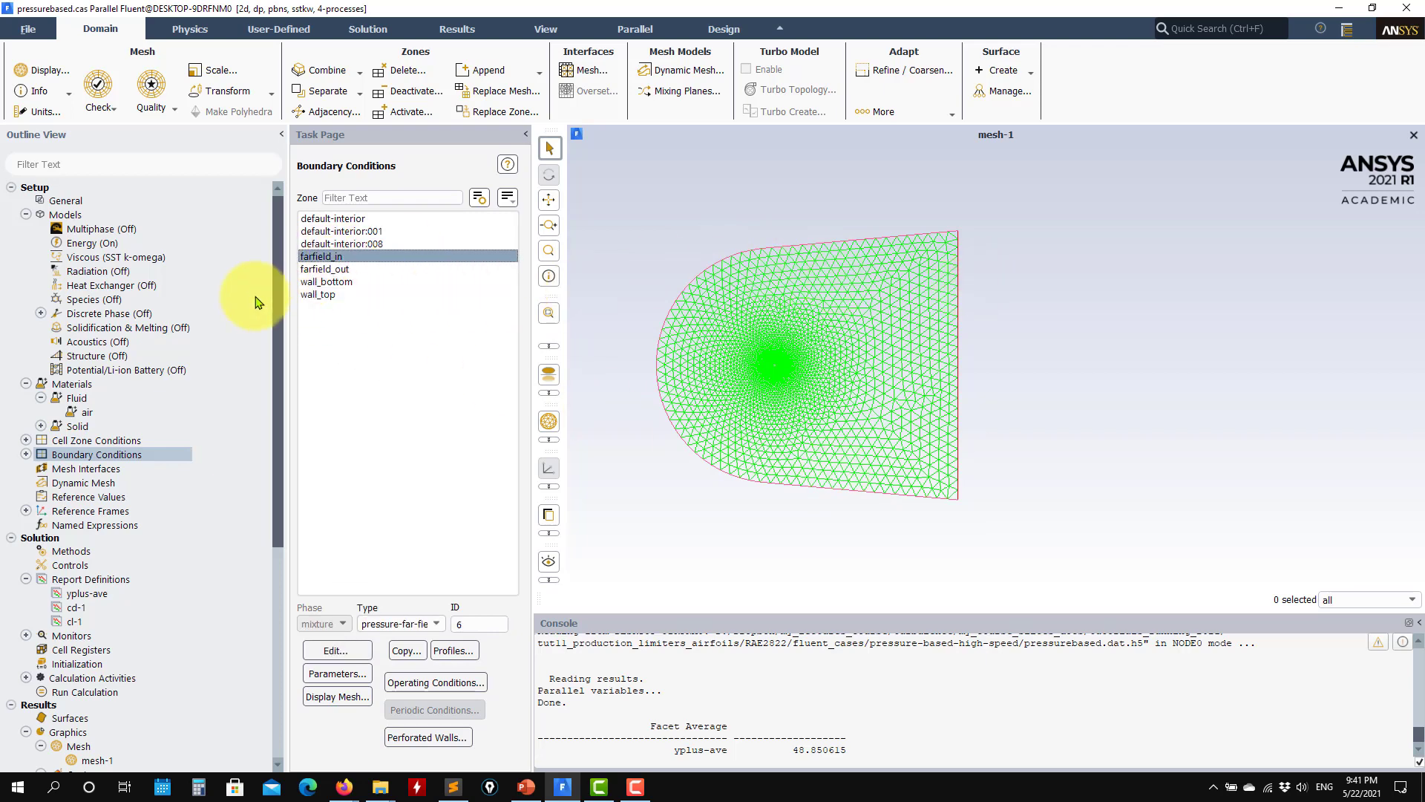
click(329, 269)
click(327, 258)
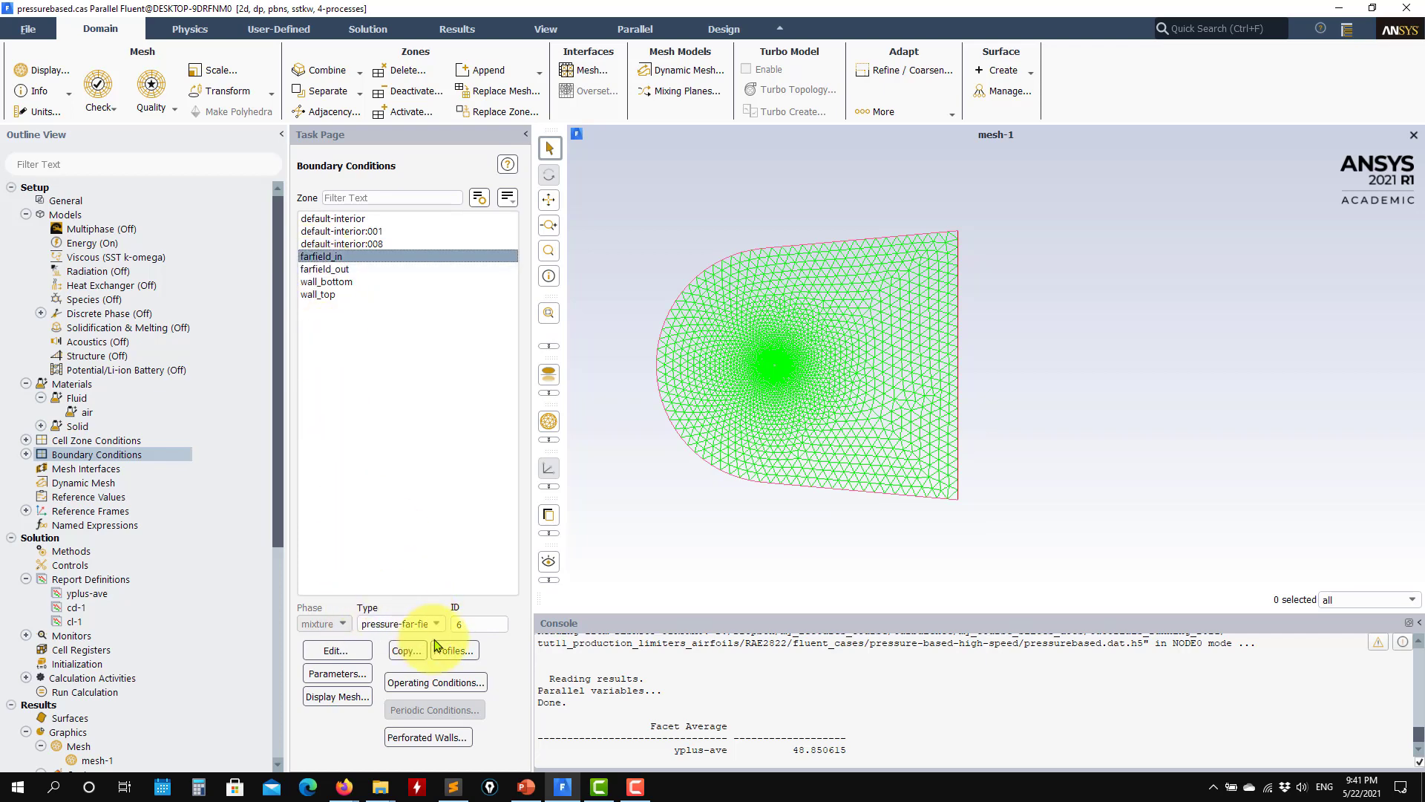
click(336, 650)
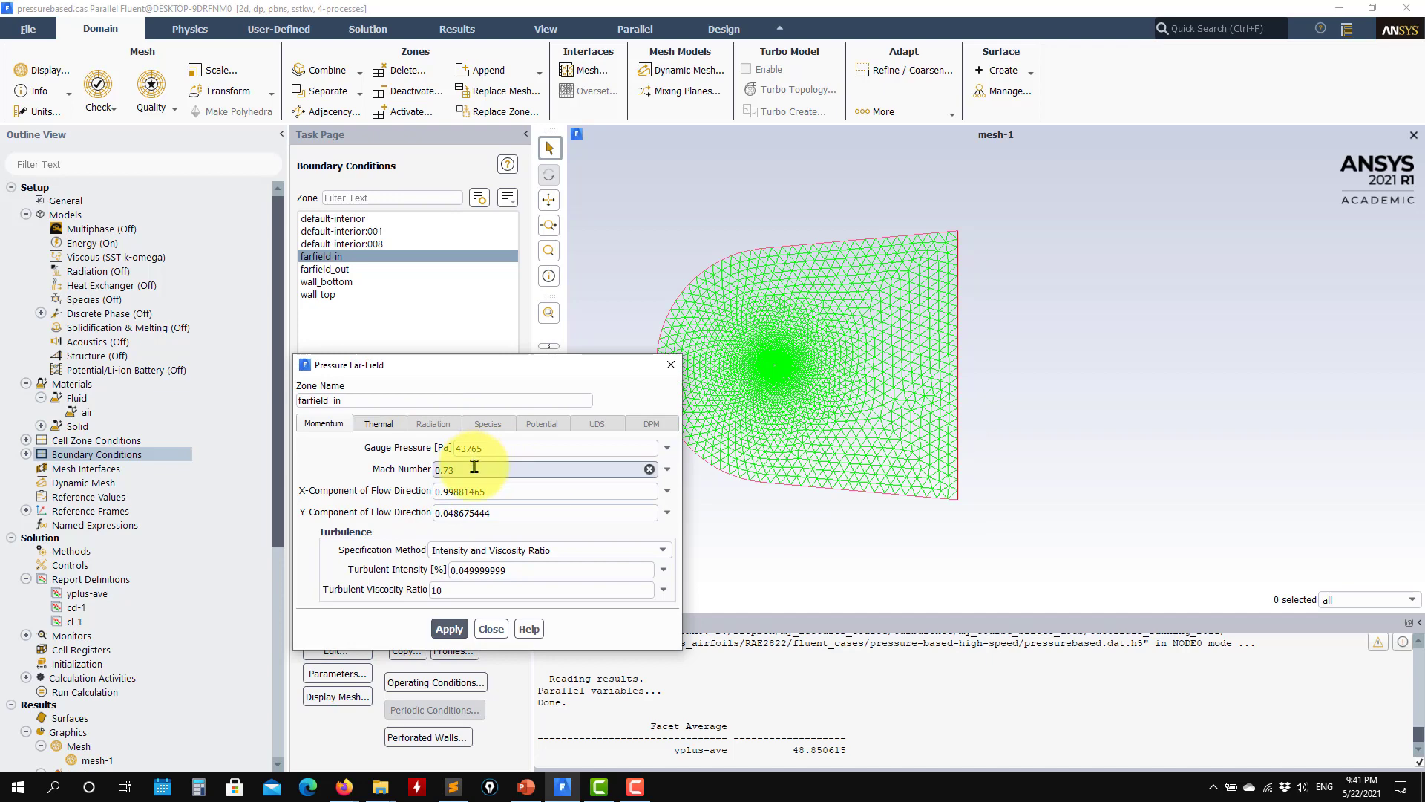
double_click(477, 492)
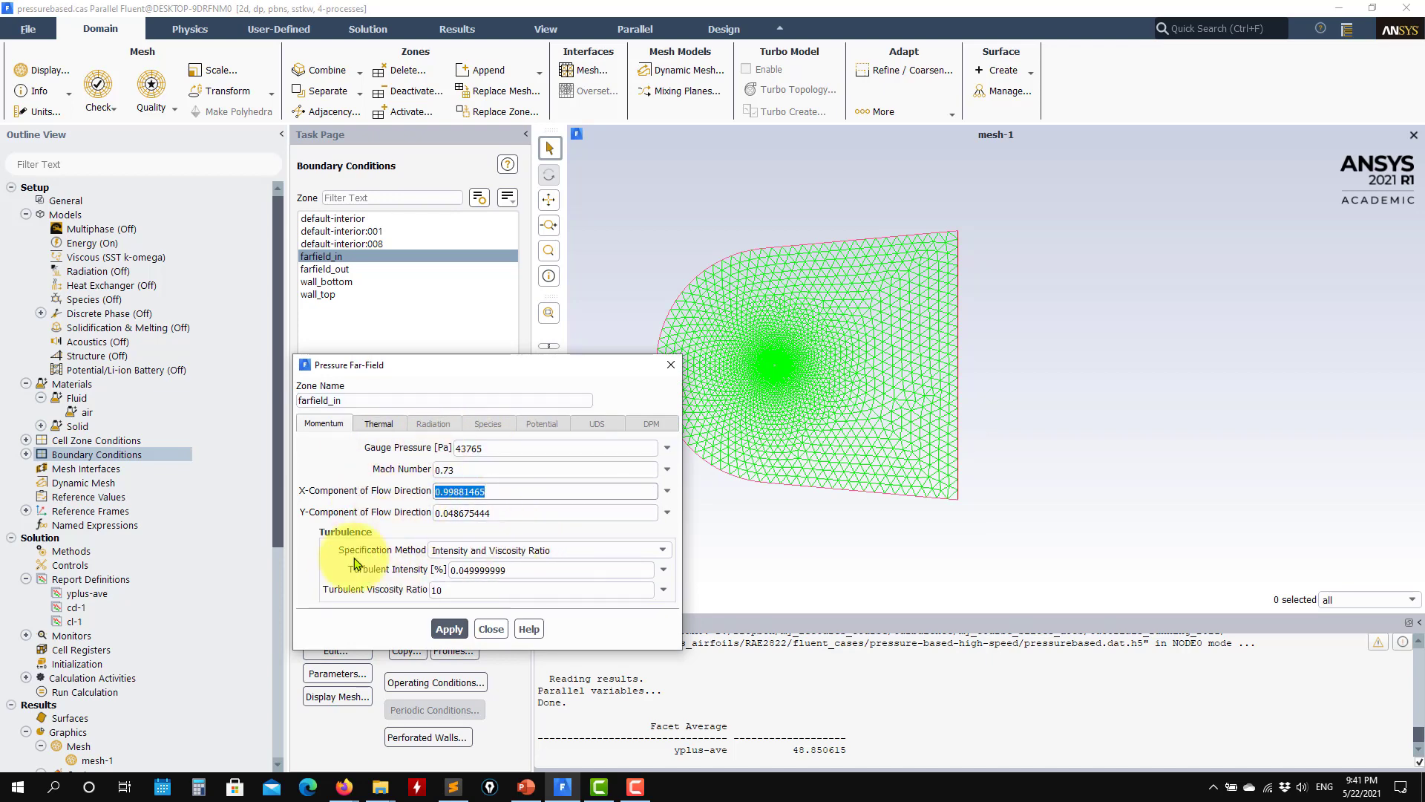
click(489, 629)
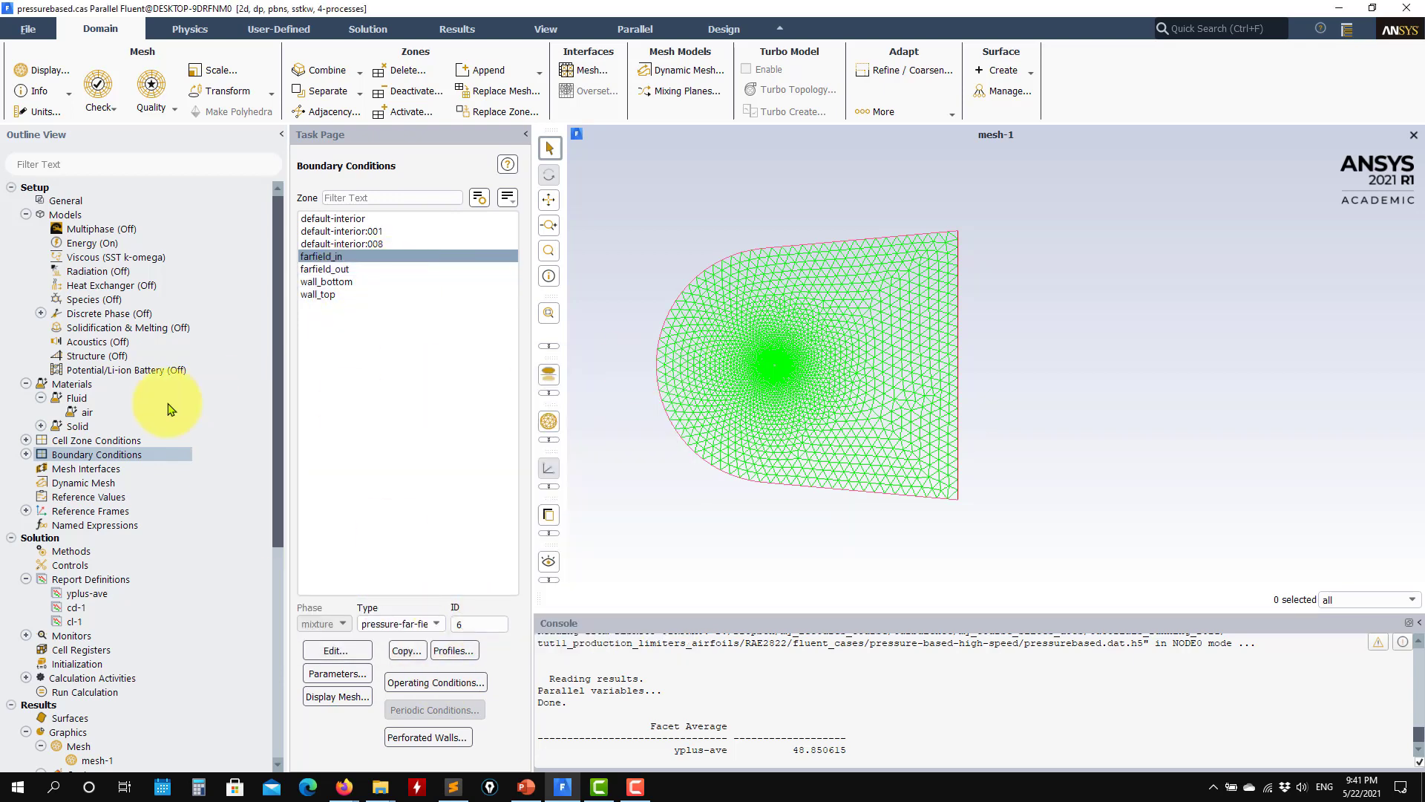
Step: Review the reference values defined for the case
click(85, 484)
click(89, 498)
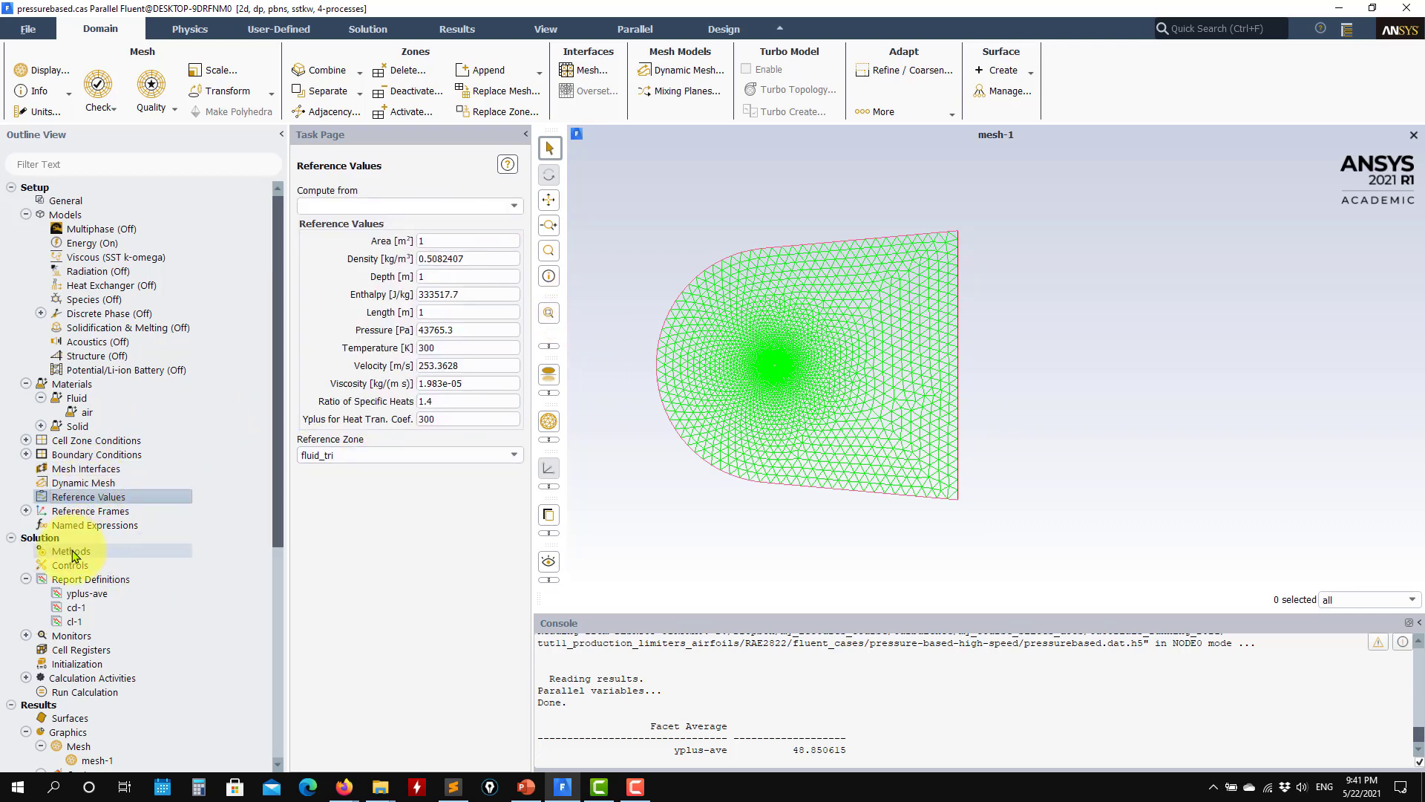
click(40, 539)
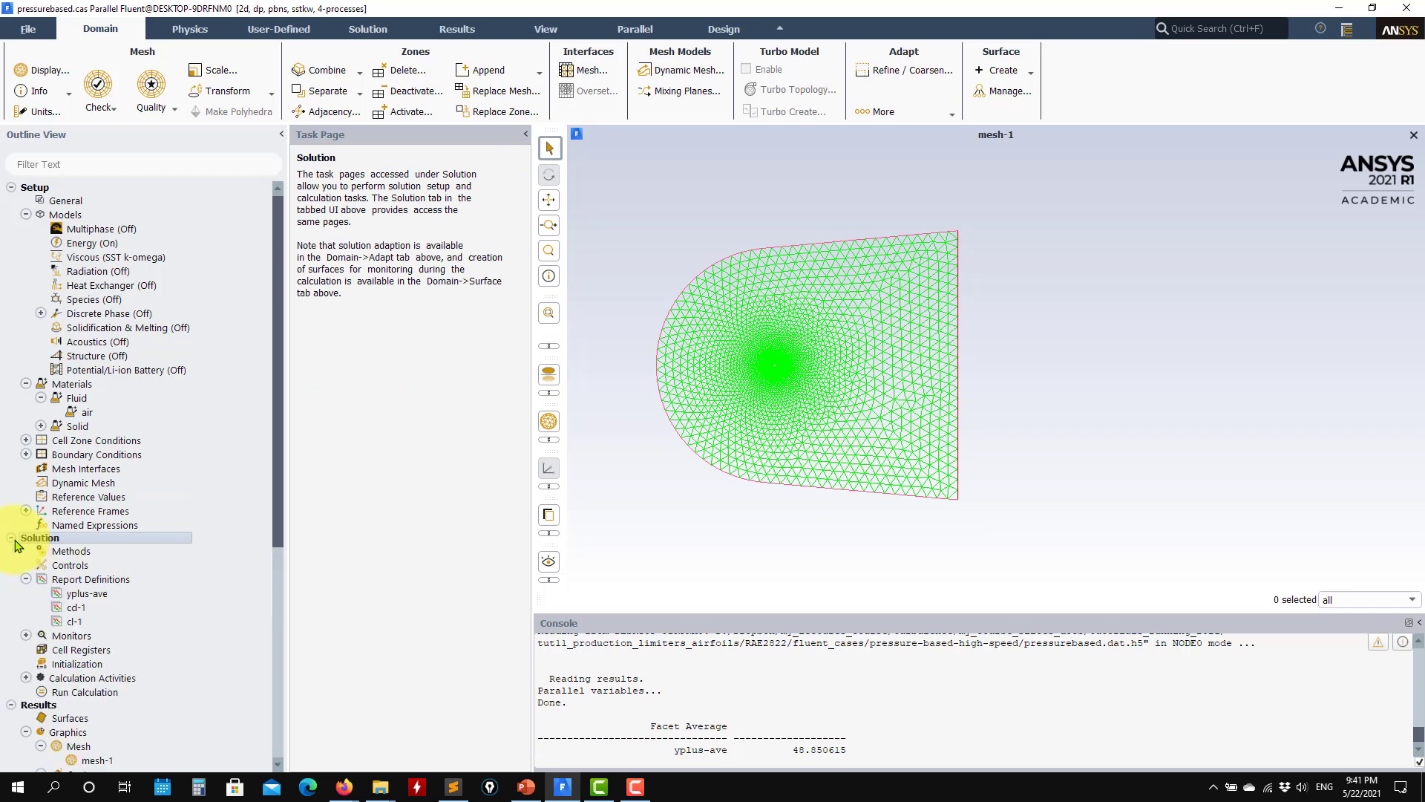
Step: Collapse the Report Definitions, Models and Materials branches of the outline tree
click(25, 579)
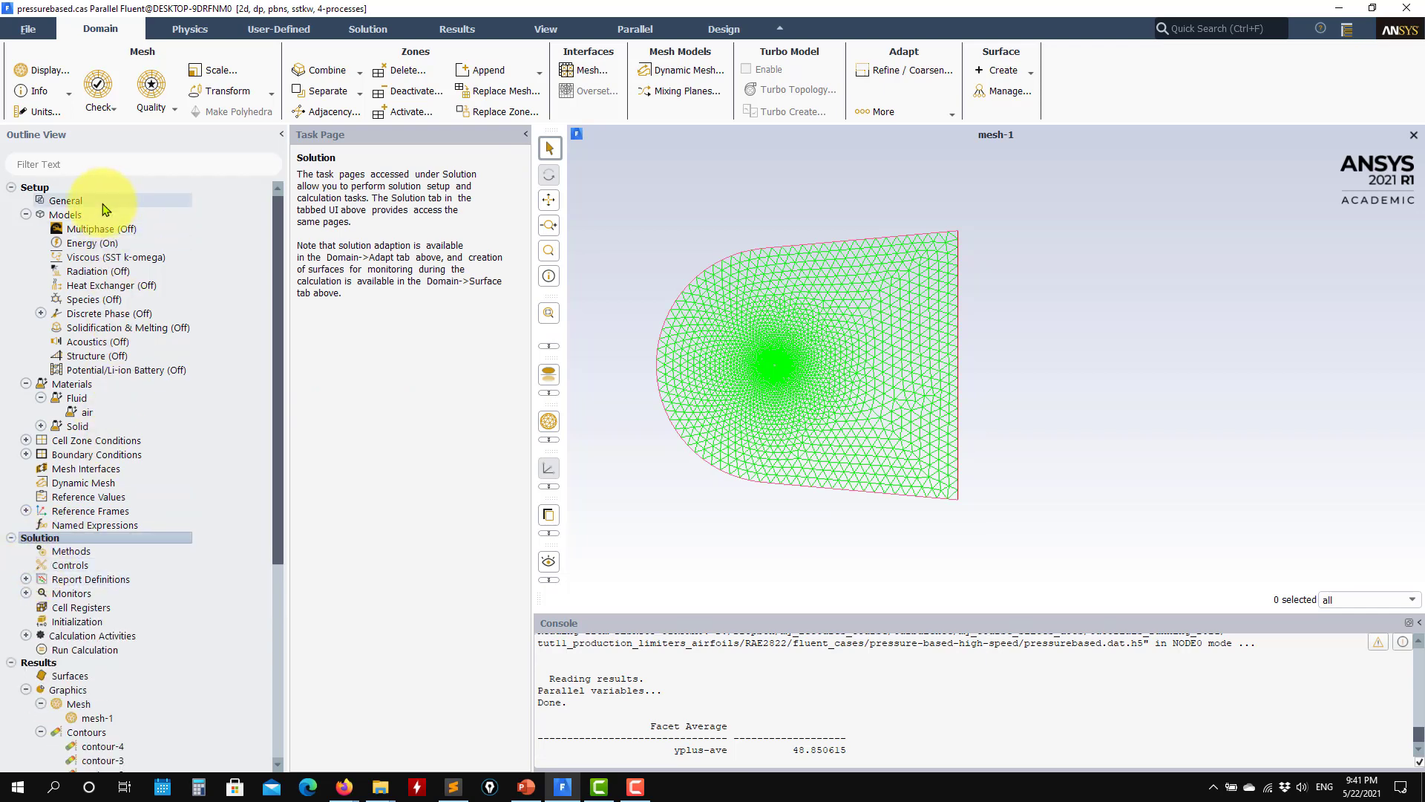
click(25, 216)
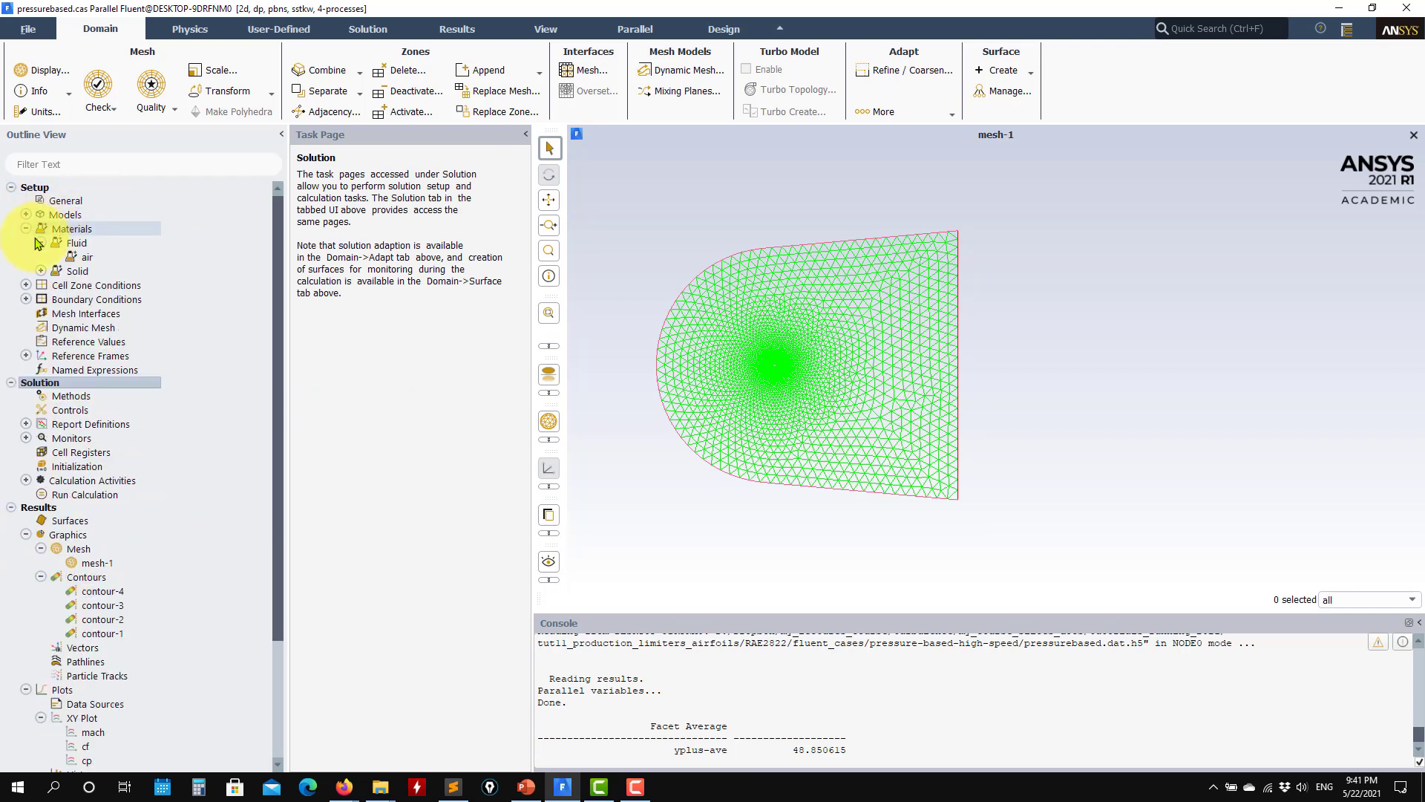
click(26, 229)
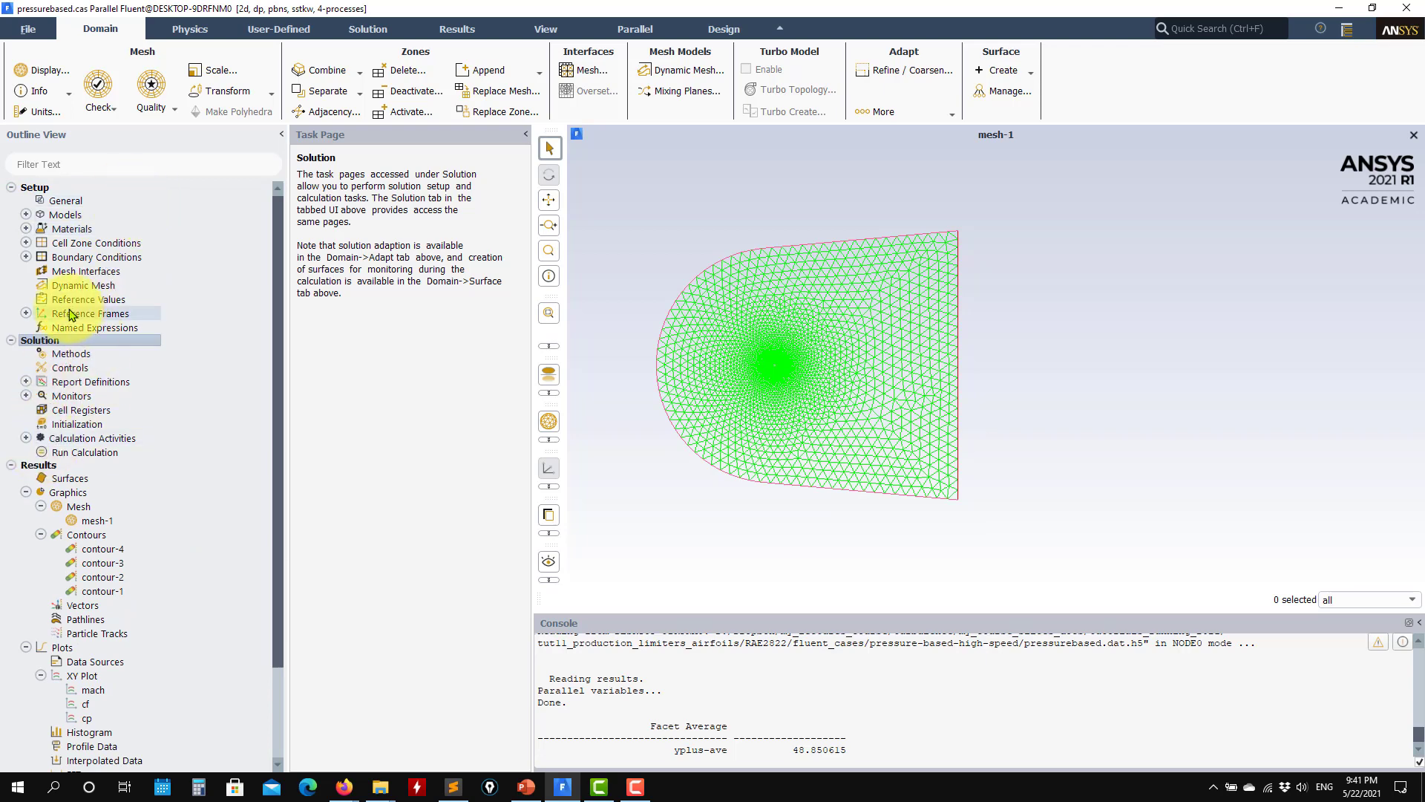
Step: Recheck the flow direction components and turbulence specification of the farfield_in inlet from the outline tree, leaving them unchanged
click(26, 257)
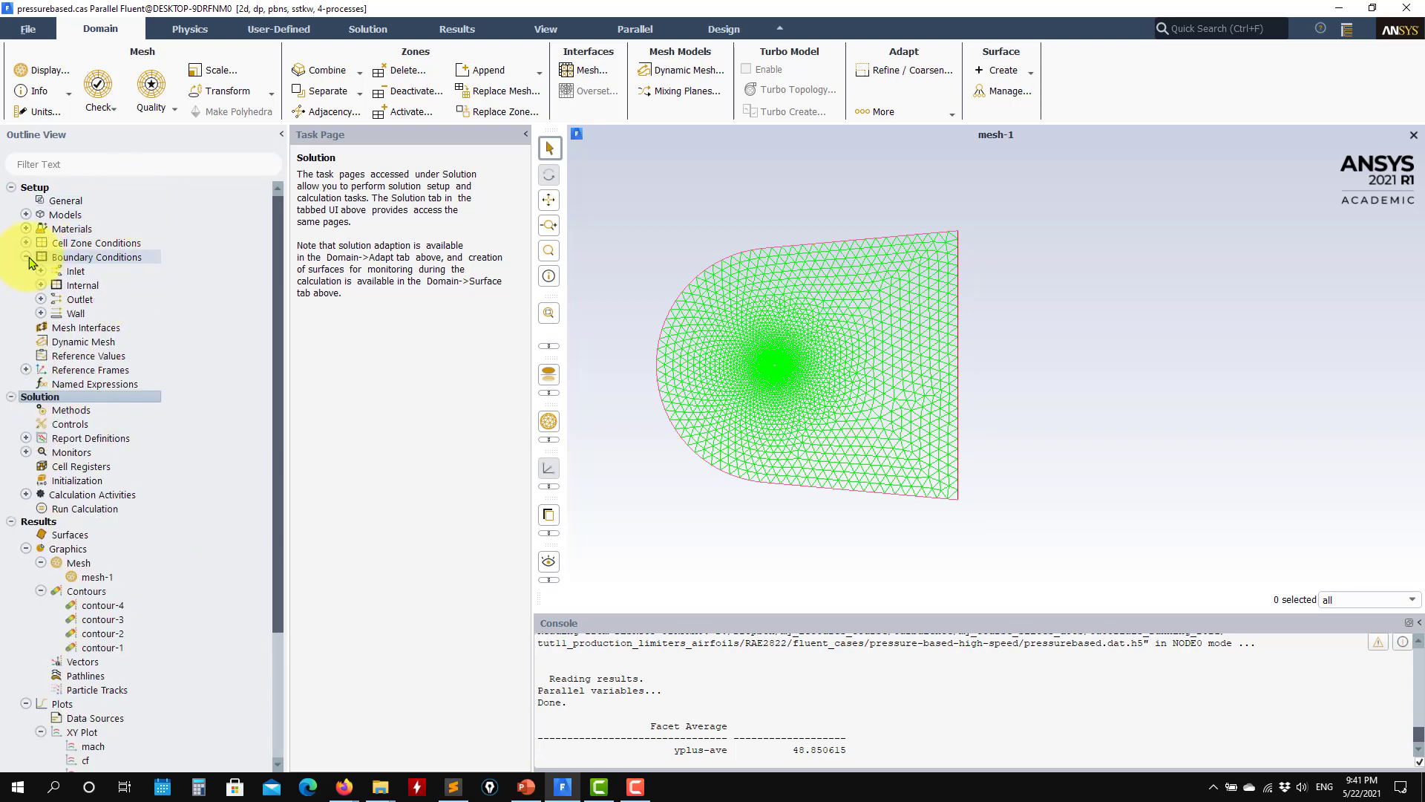
click(40, 271)
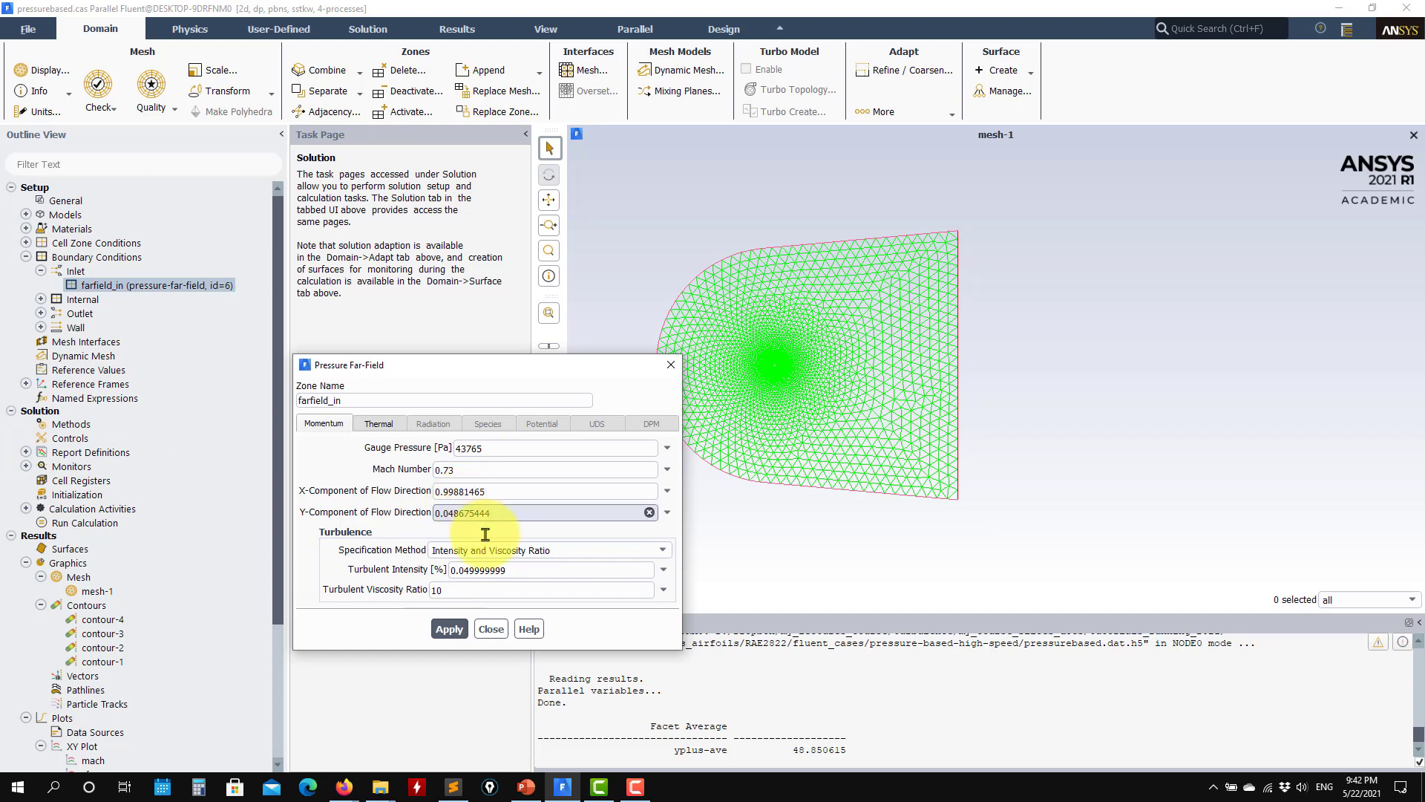
click(492, 630)
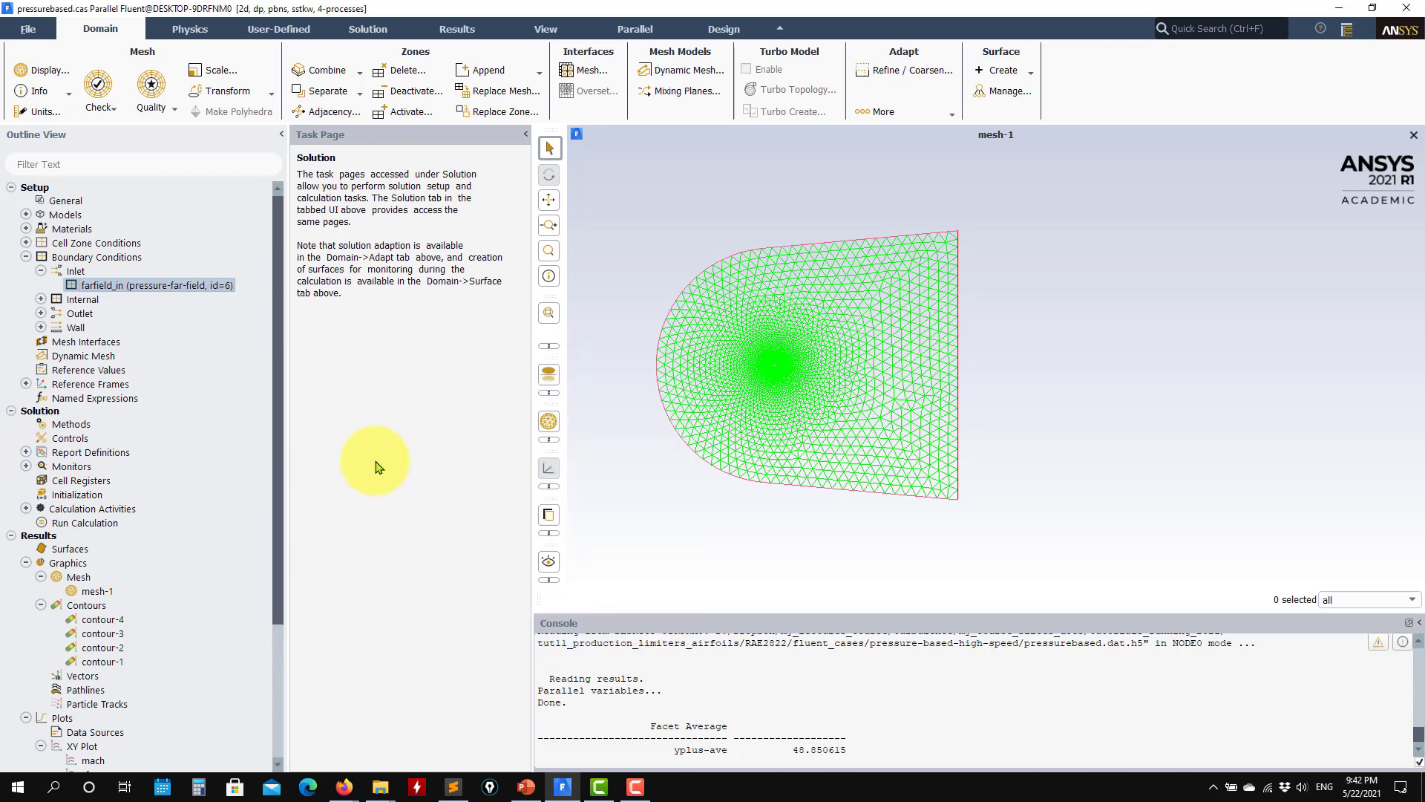
Step: Review the solution methods and the pseudo transient explicit relaxation factors
click(95, 422)
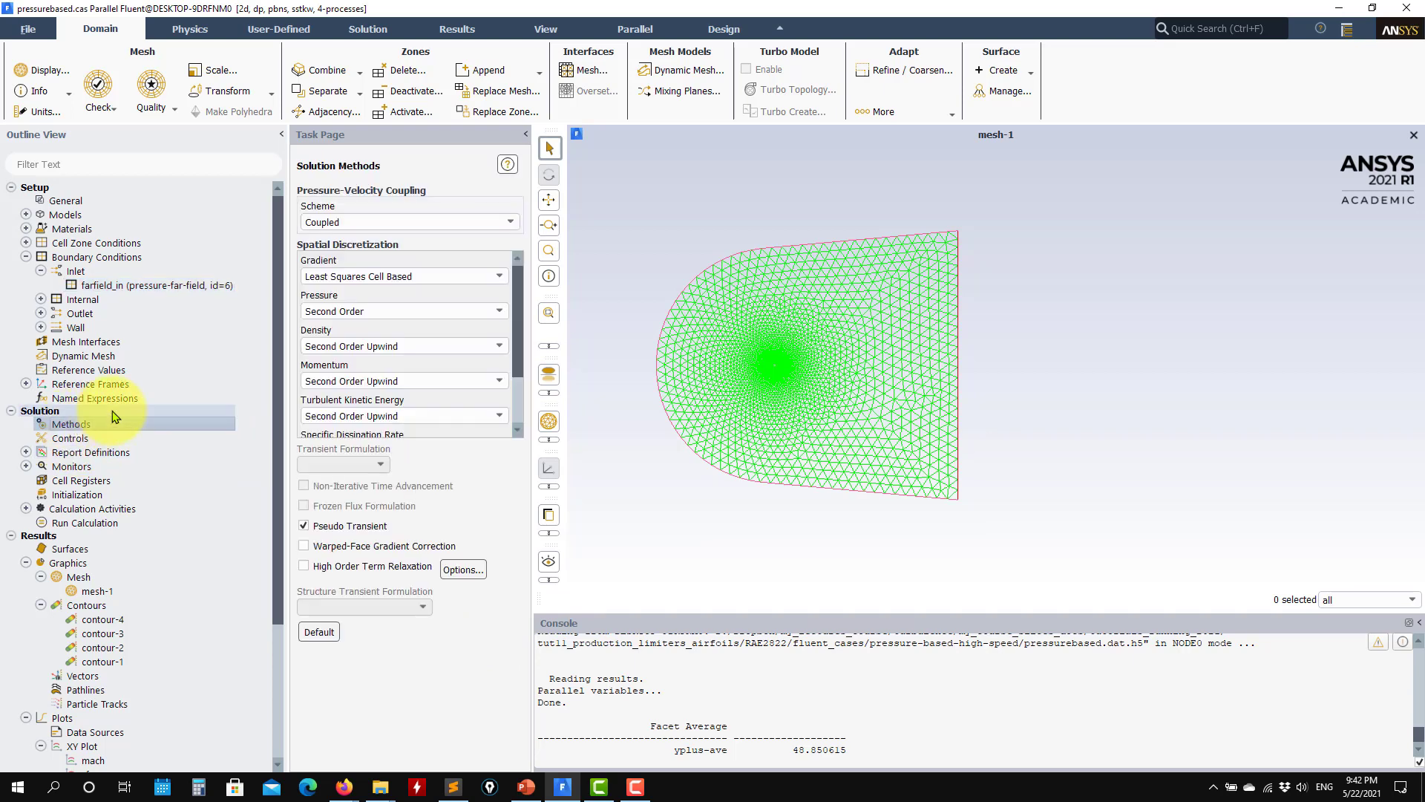
click(59, 438)
Step: Look over the list of report definitions and examine the yplus-ave report's field variable and surfaces, leaving it unchanged
click(26, 452)
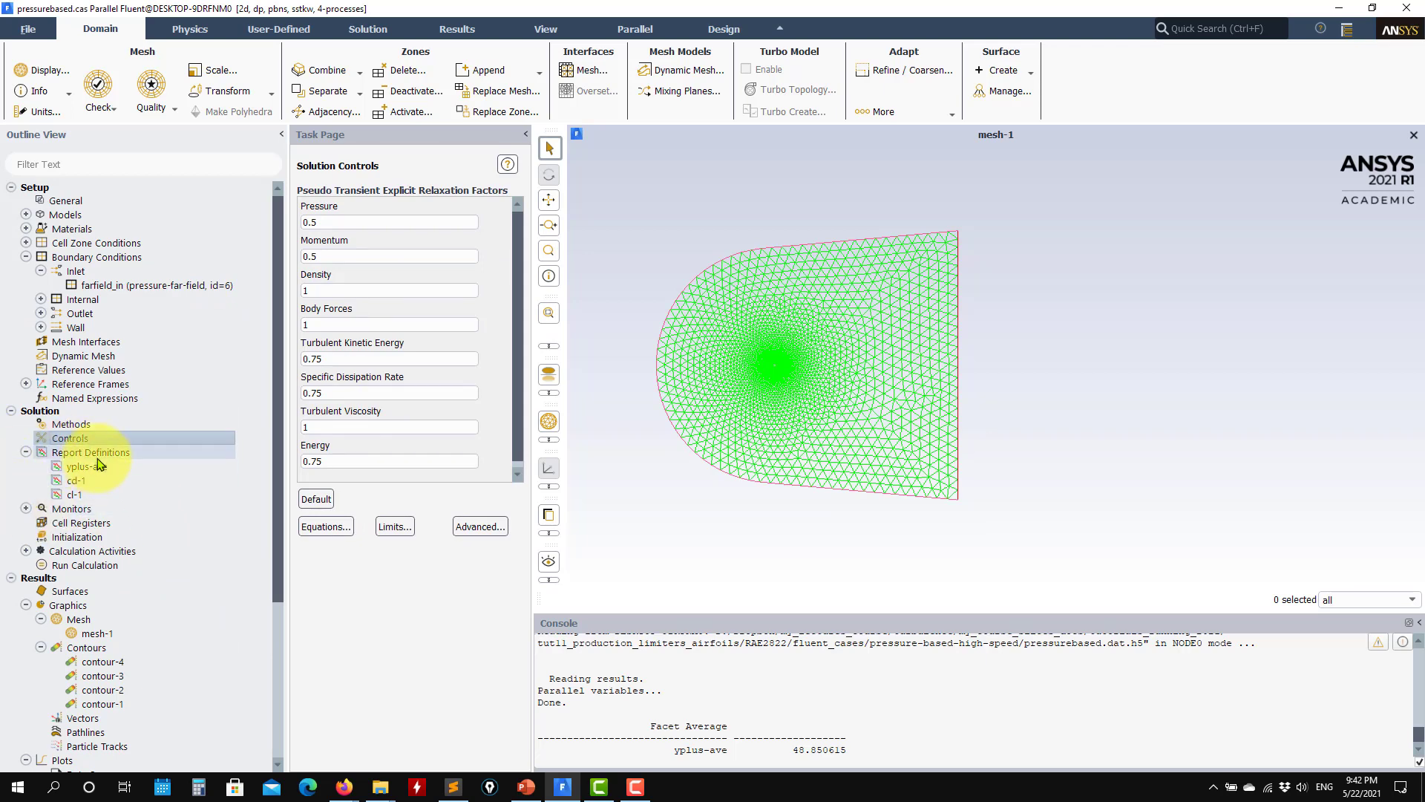
double_click(74, 452)
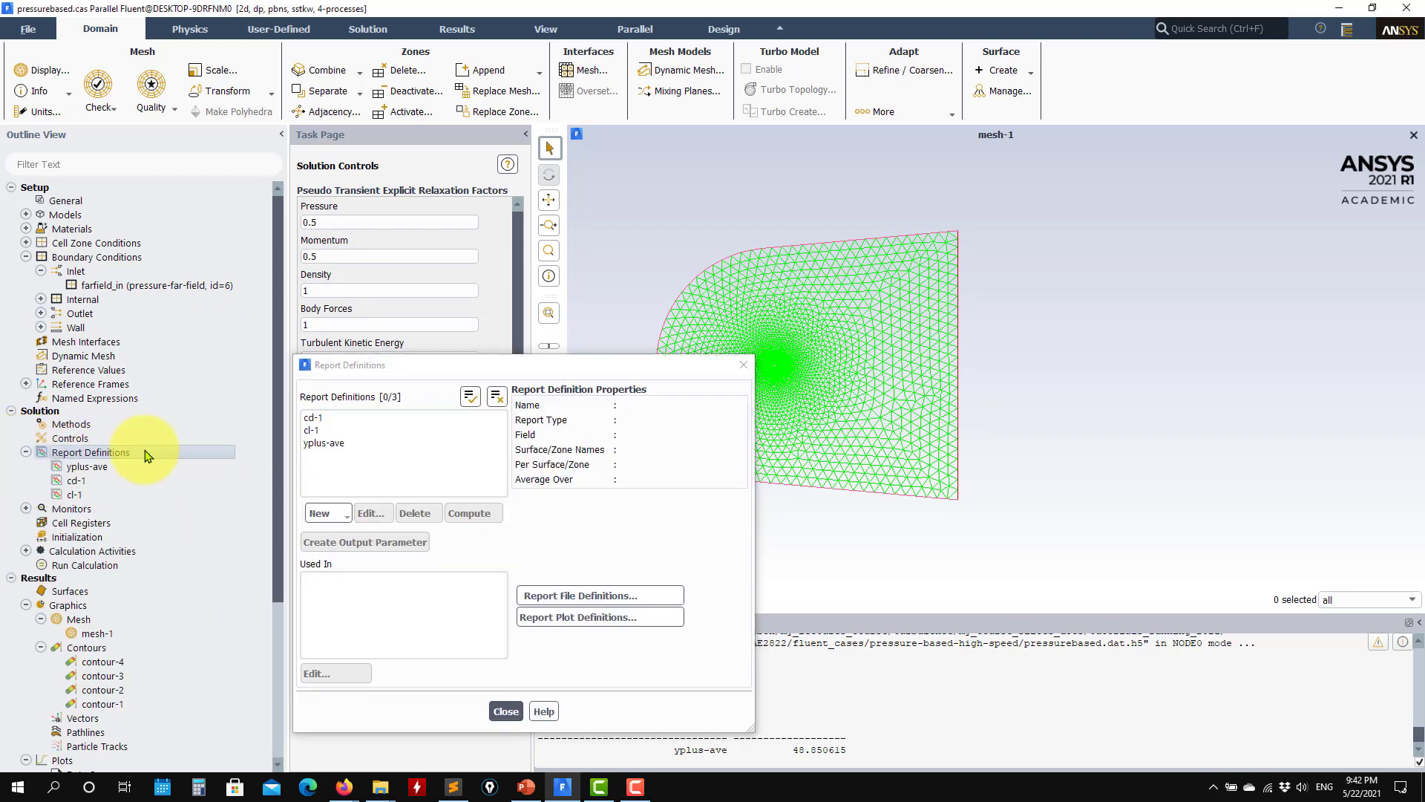
click(505, 711)
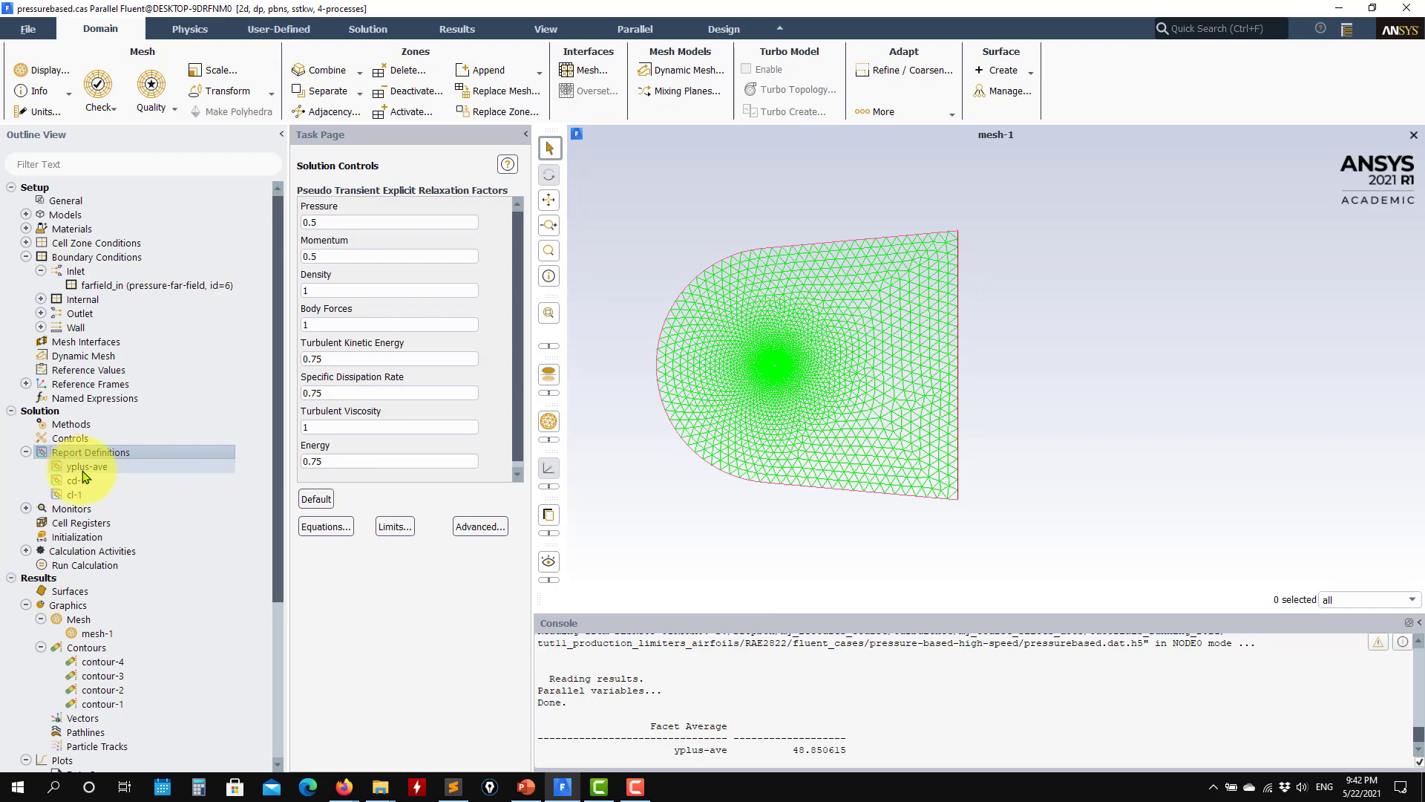
double_click(82, 468)
scroll(512, 646, down, 2)
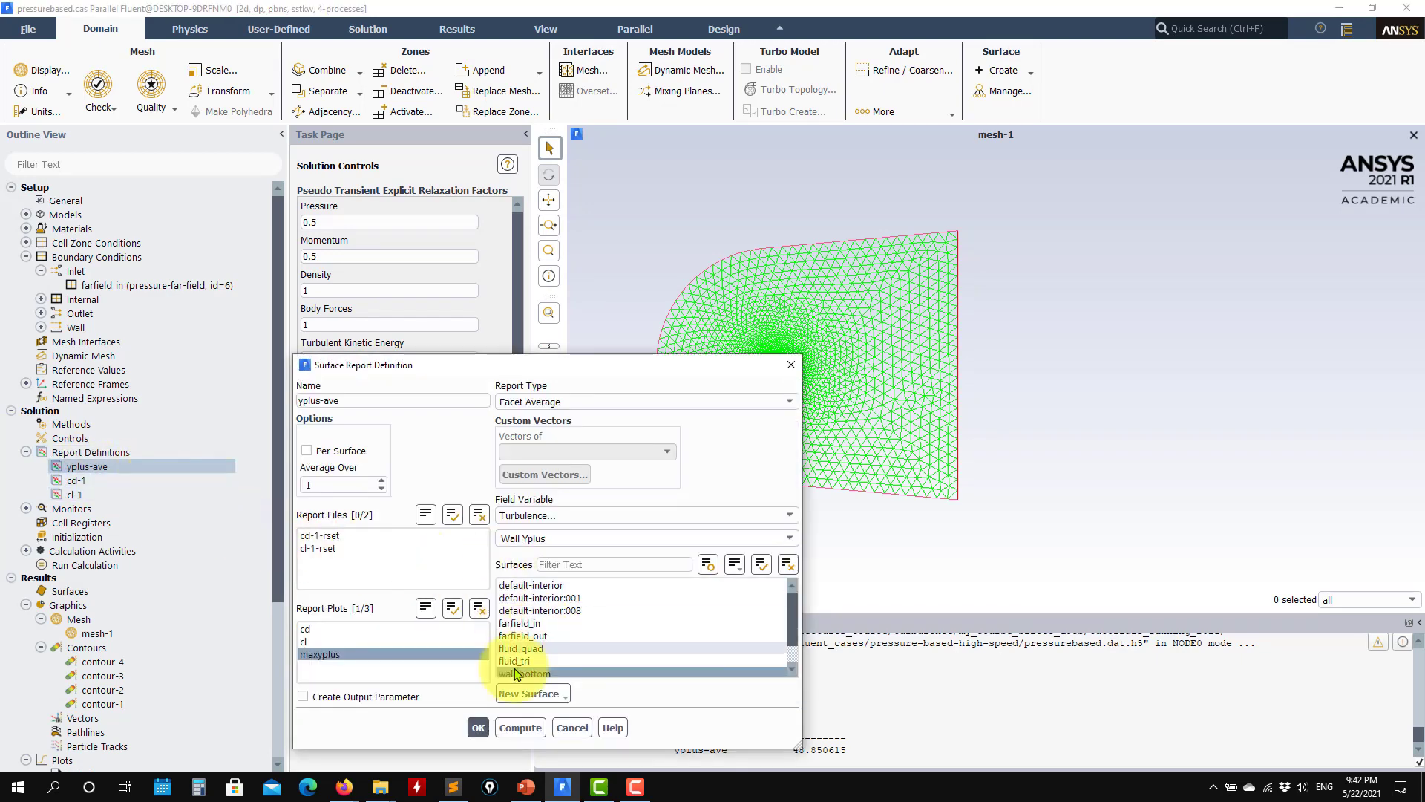
scroll(794, 621, down, 1)
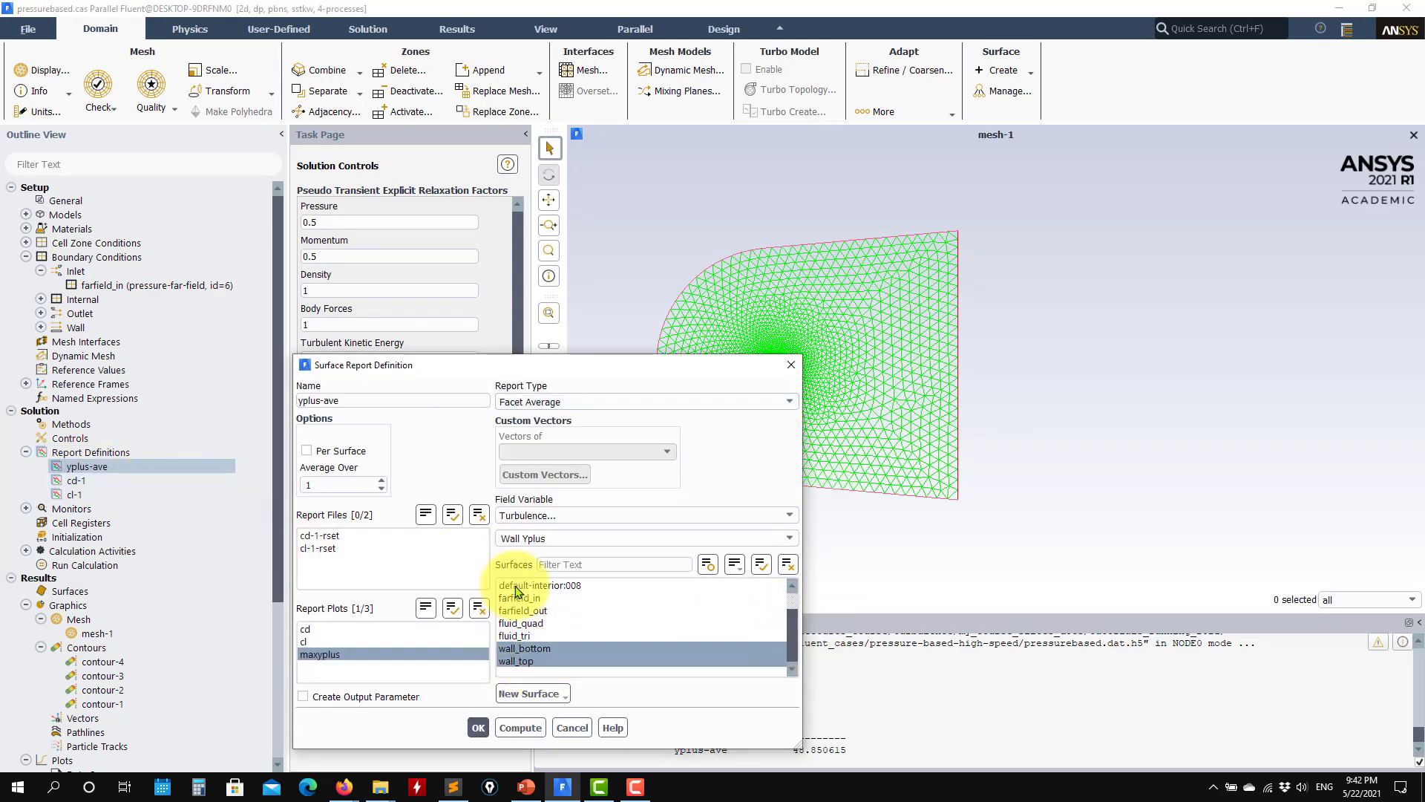
click(552, 729)
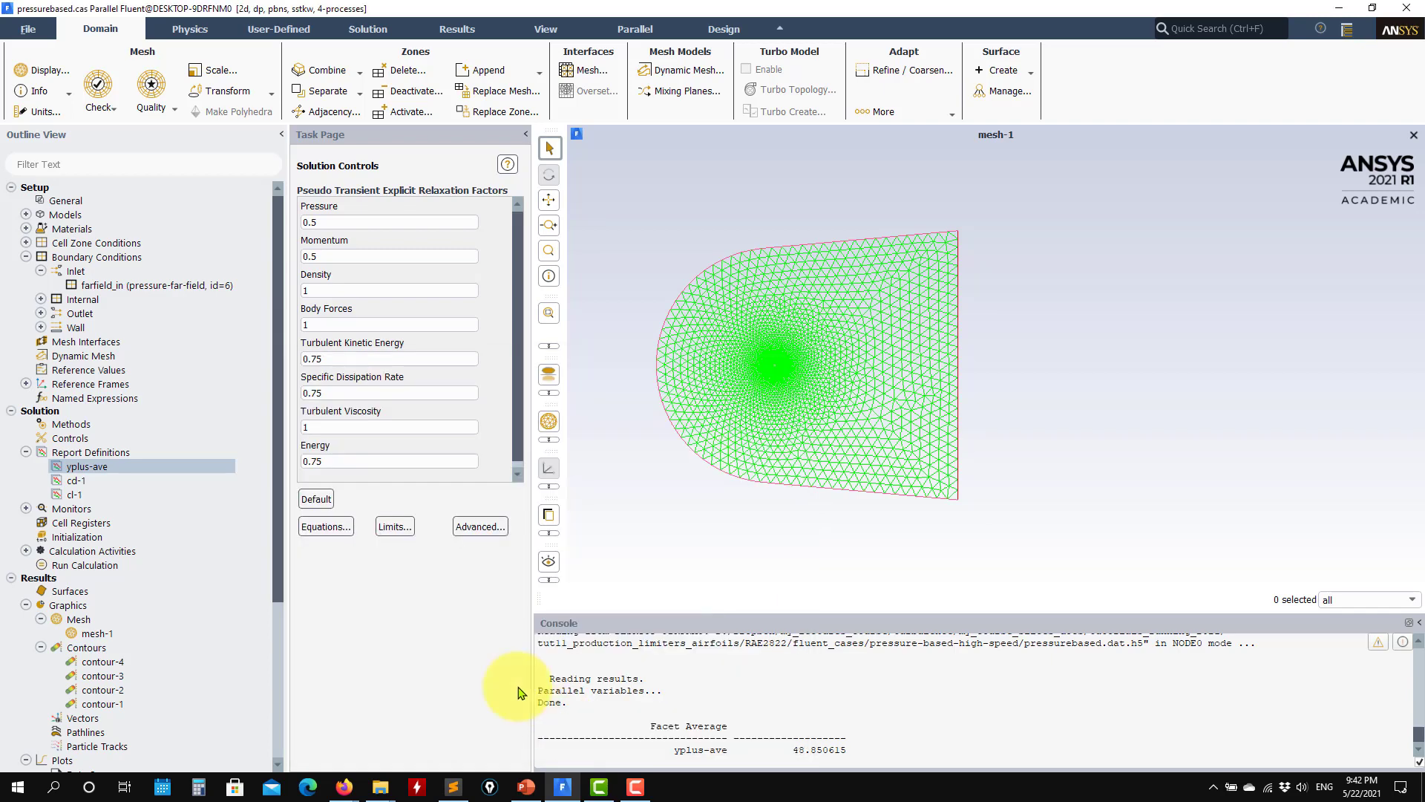
Step: Examine the force vectors and selected wall zones of the cd-1 drag and cl-1 lift report definitions, leaving them unchanged
double_click(76, 482)
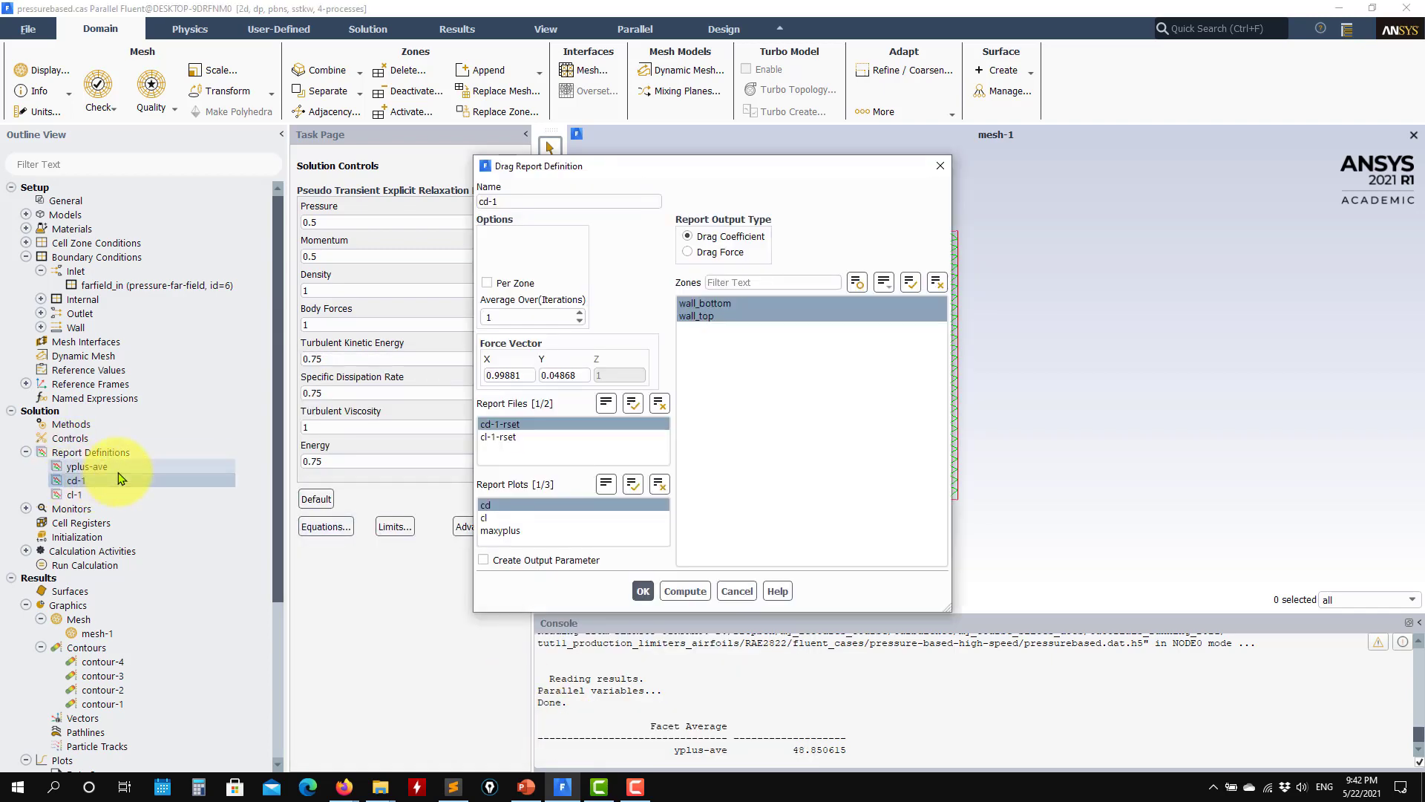
click(587, 377)
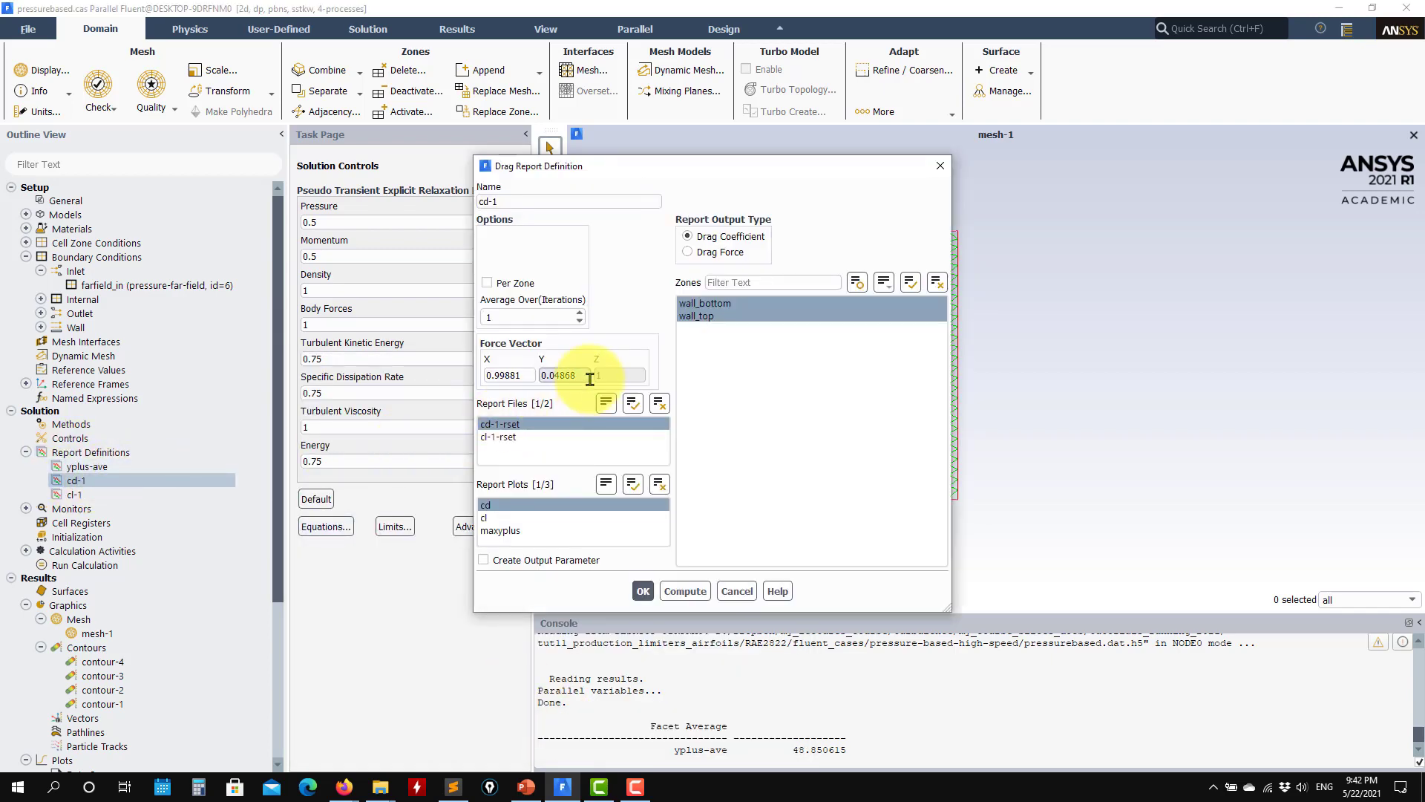
double_click(522, 378)
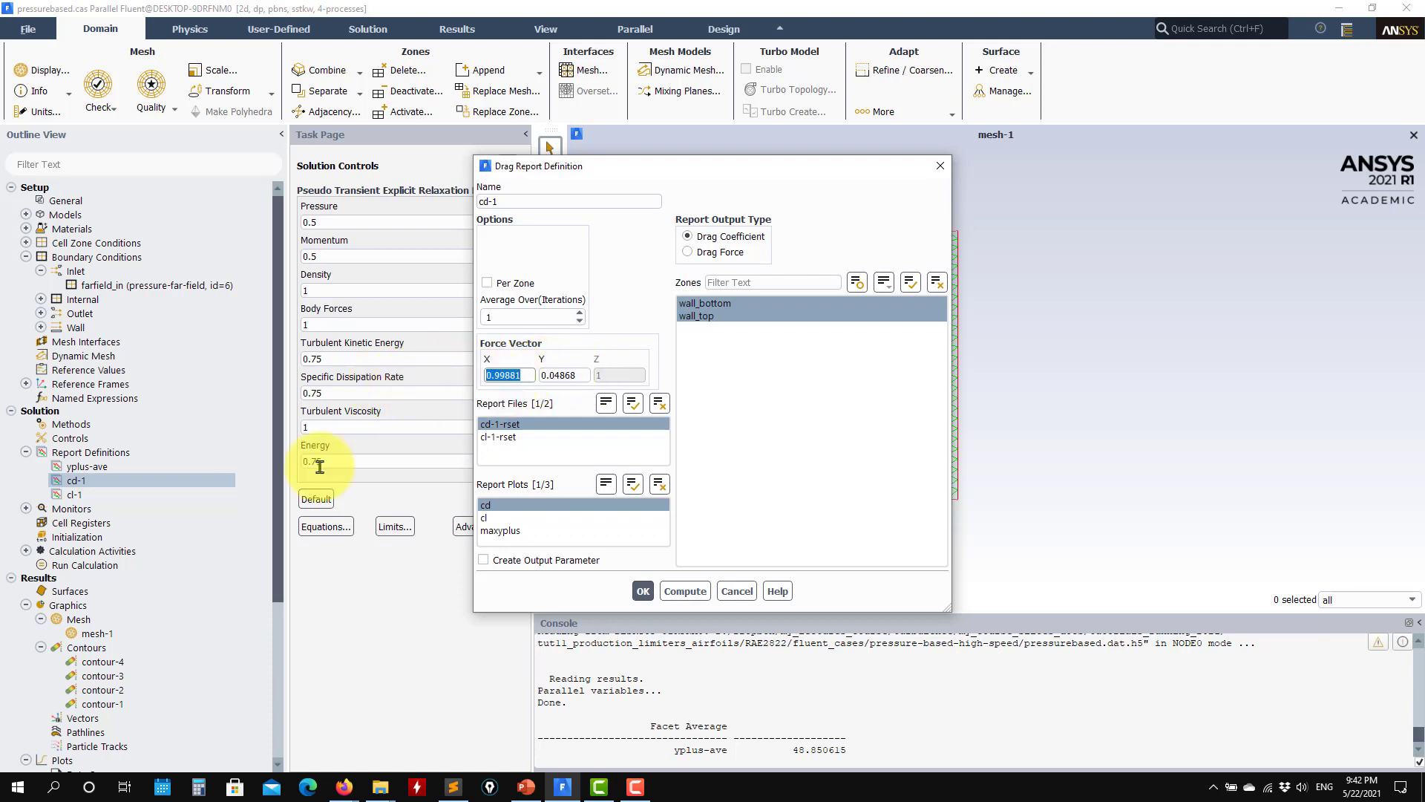
double_click(74, 495)
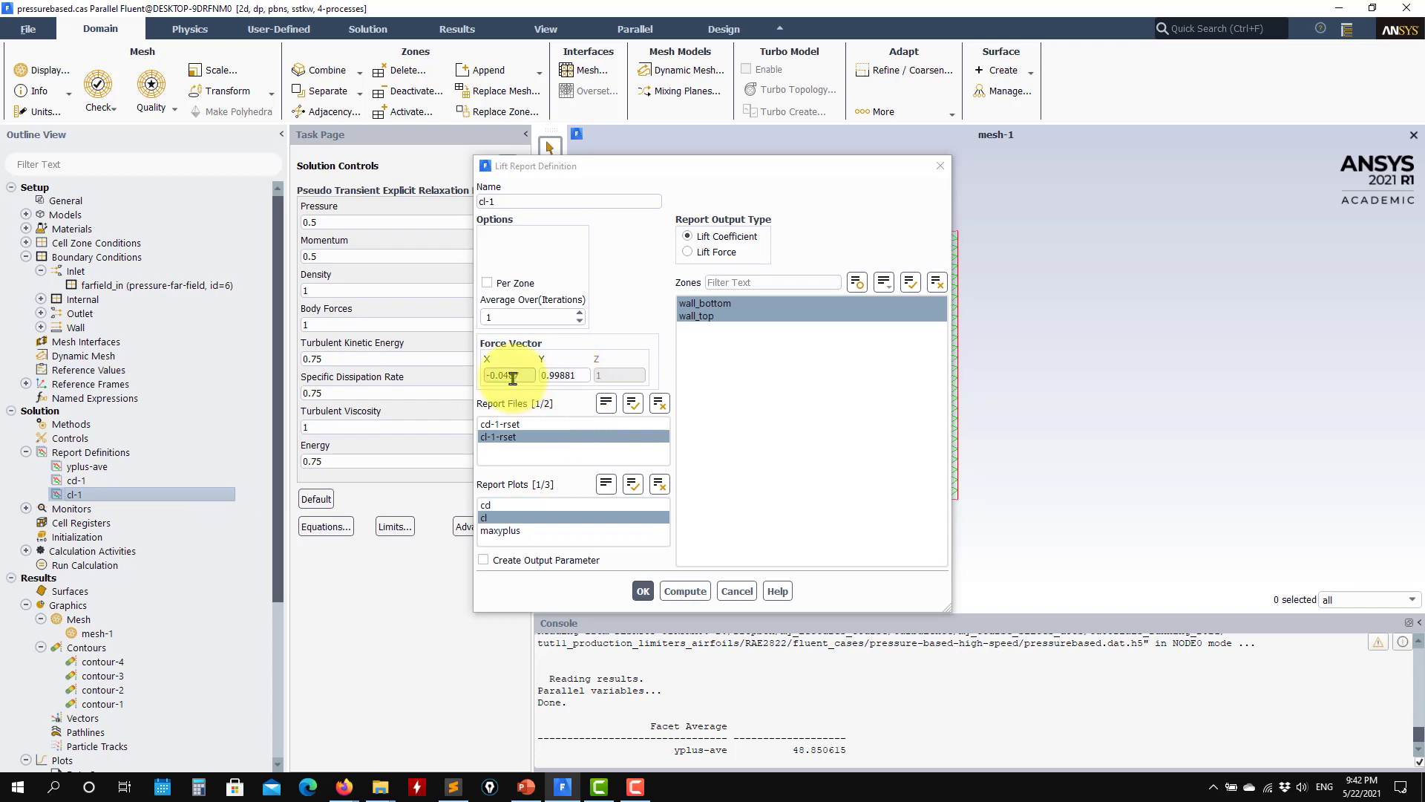
click(736, 591)
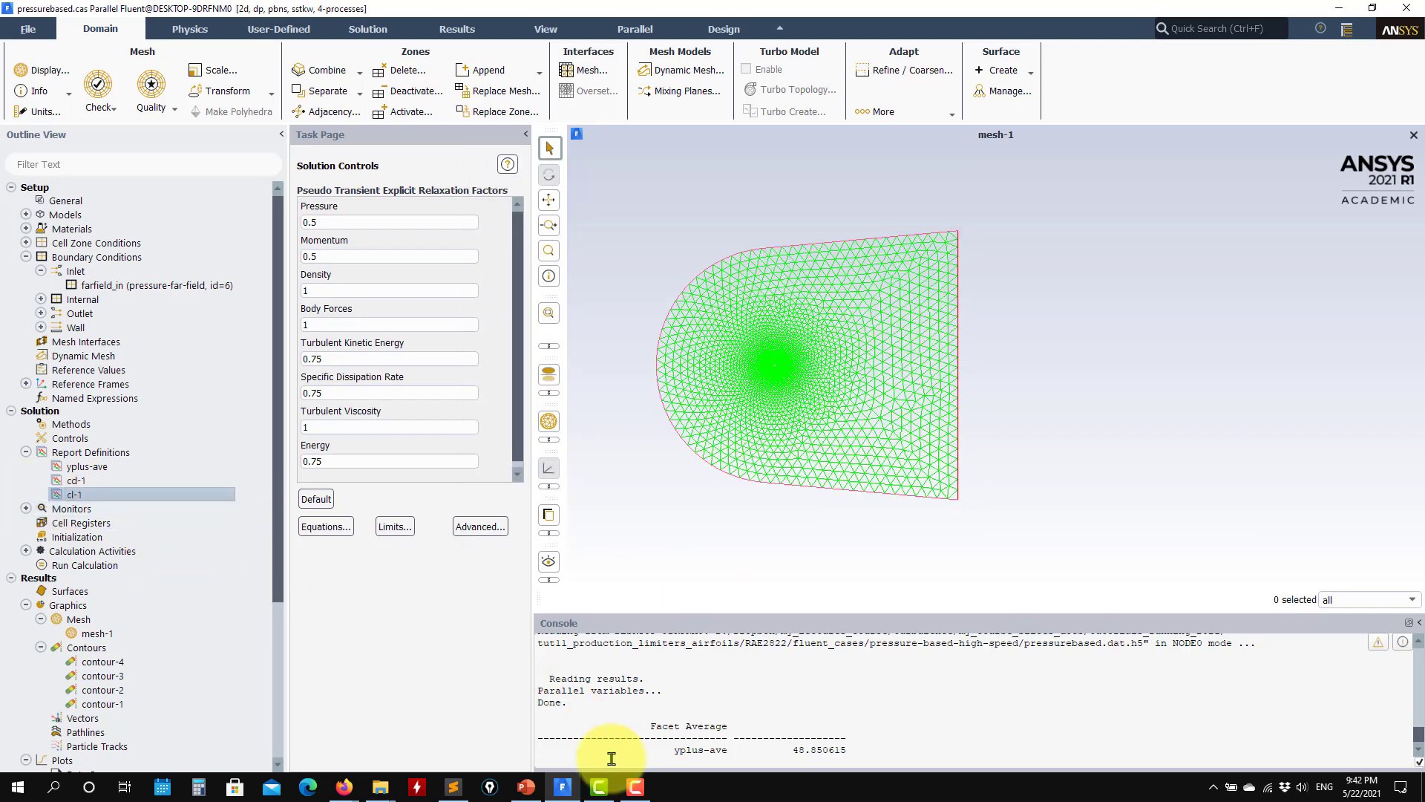
Step: Expand the monitors and review the report definition, stop criterion and iteration settings of the cl convergence condition
click(25, 510)
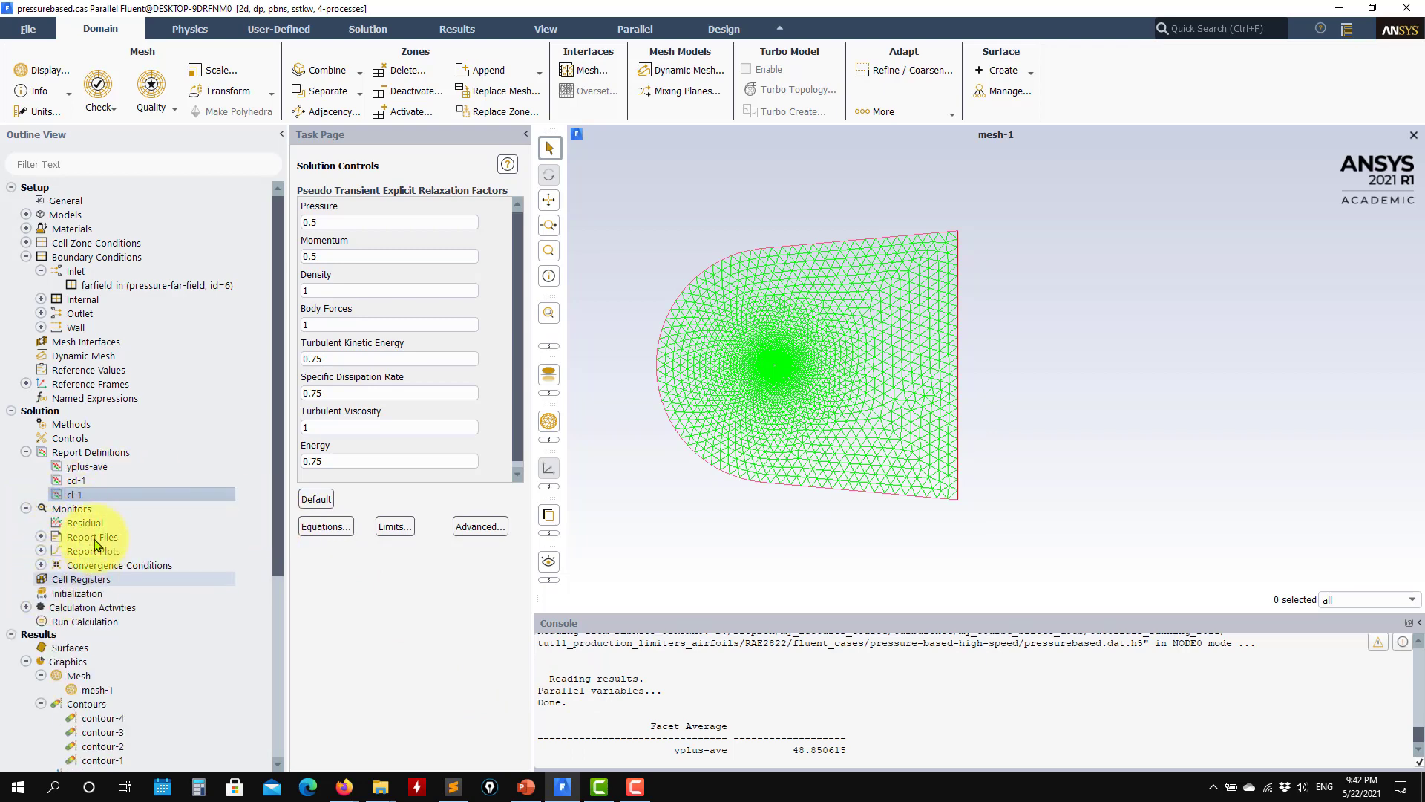
double_click(89, 566)
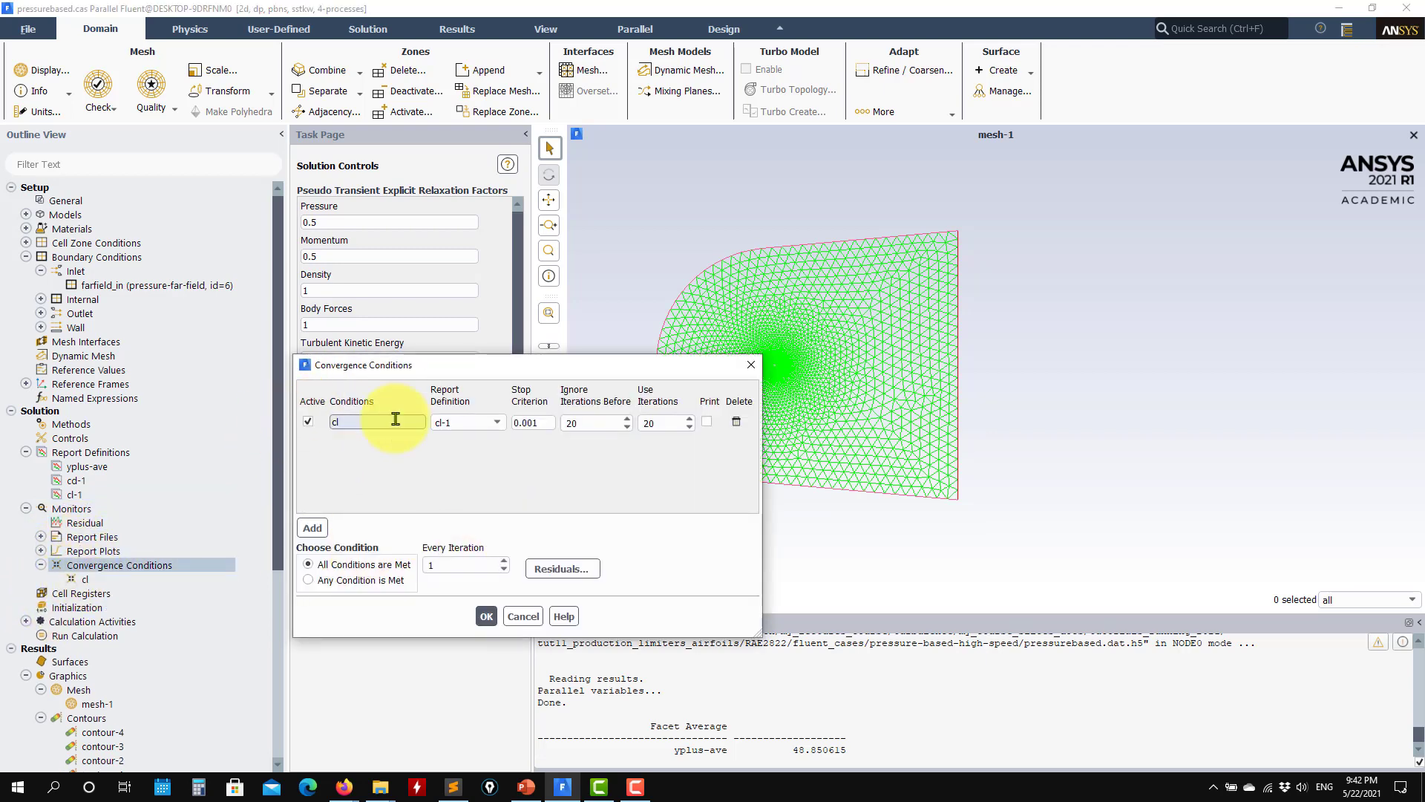
click(523, 616)
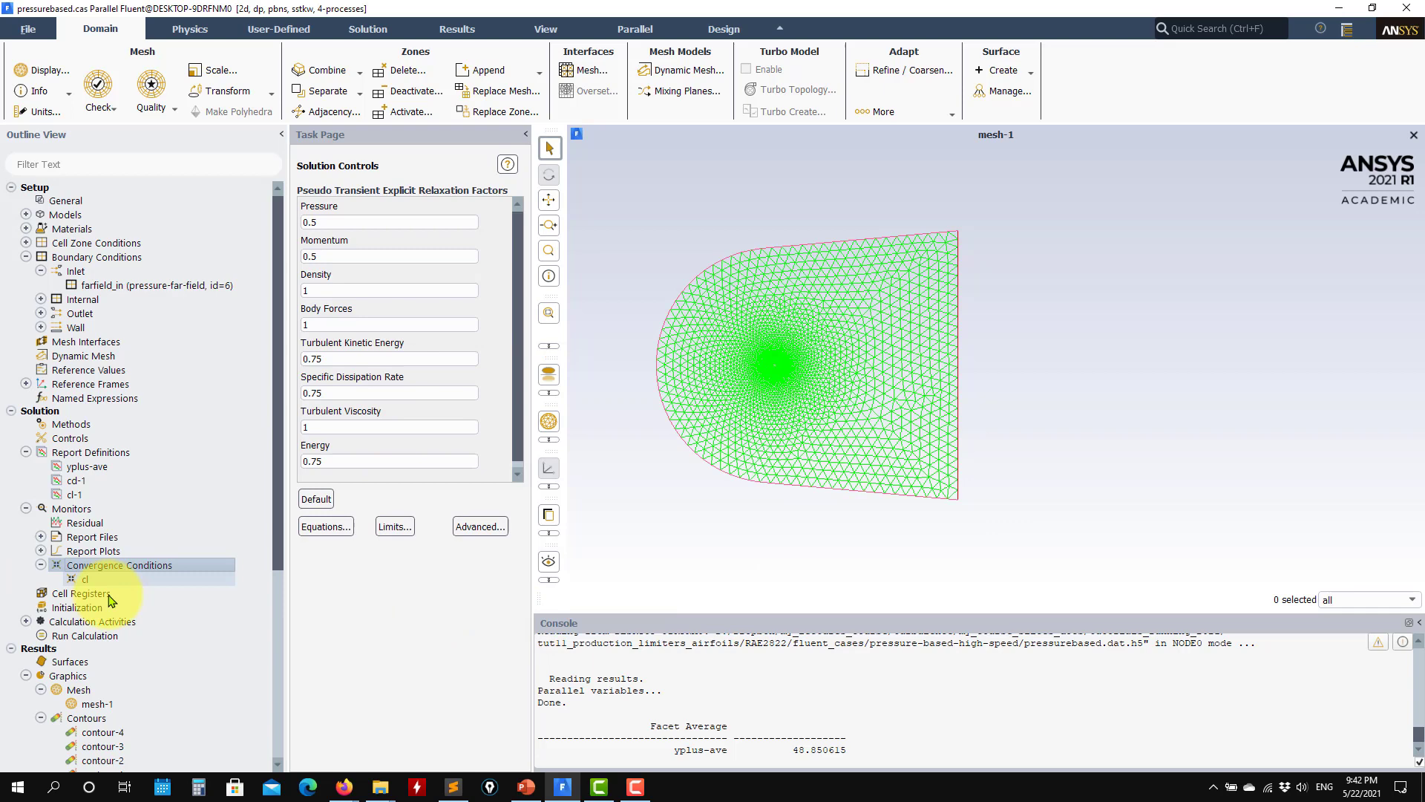
Step: Check the standard initialization values and display contour-1's velocity magnitude on the fluid_quad and fluid_tri surfaces
click(57, 614)
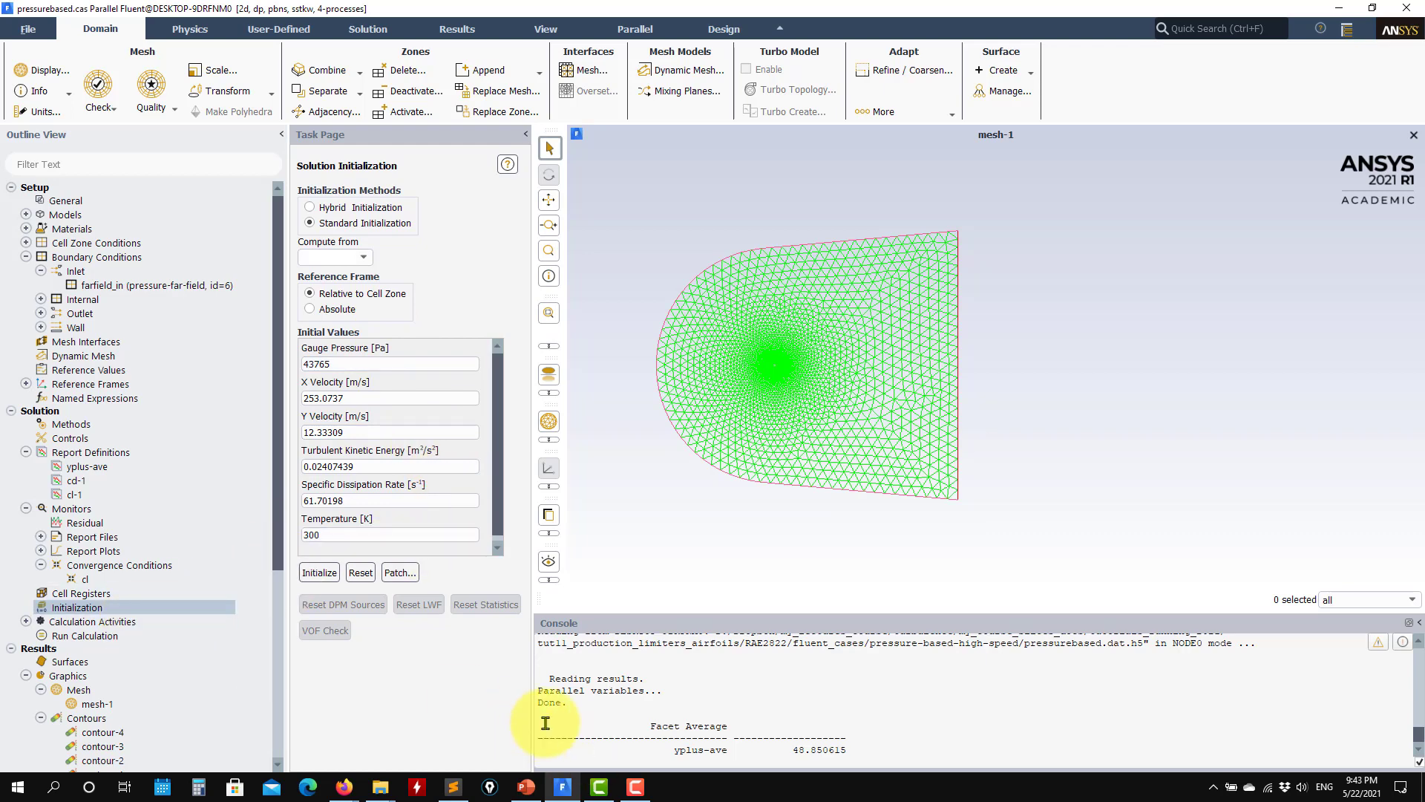
key(Return)
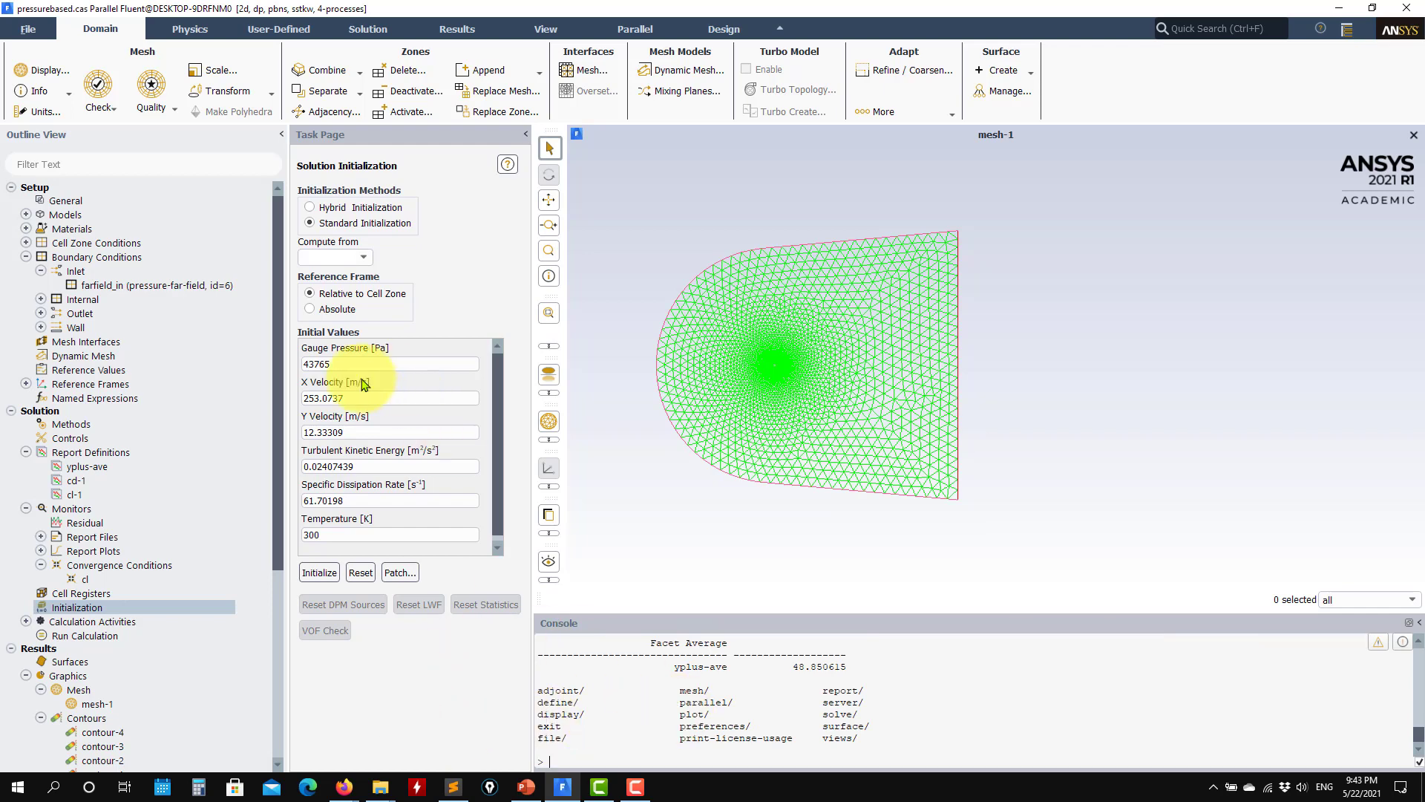
scroll(51, 601, down, 3)
double_click(117, 649)
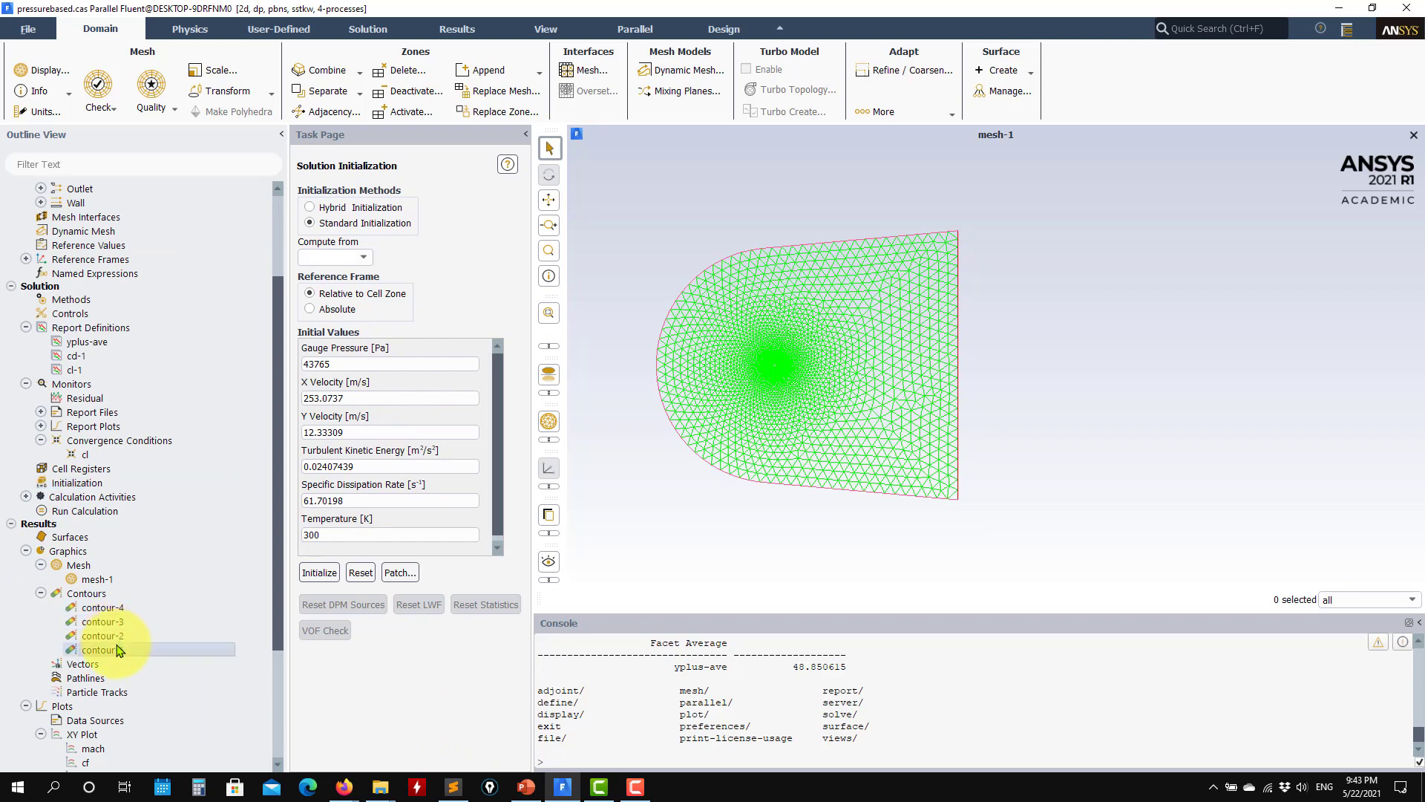
click(416, 708)
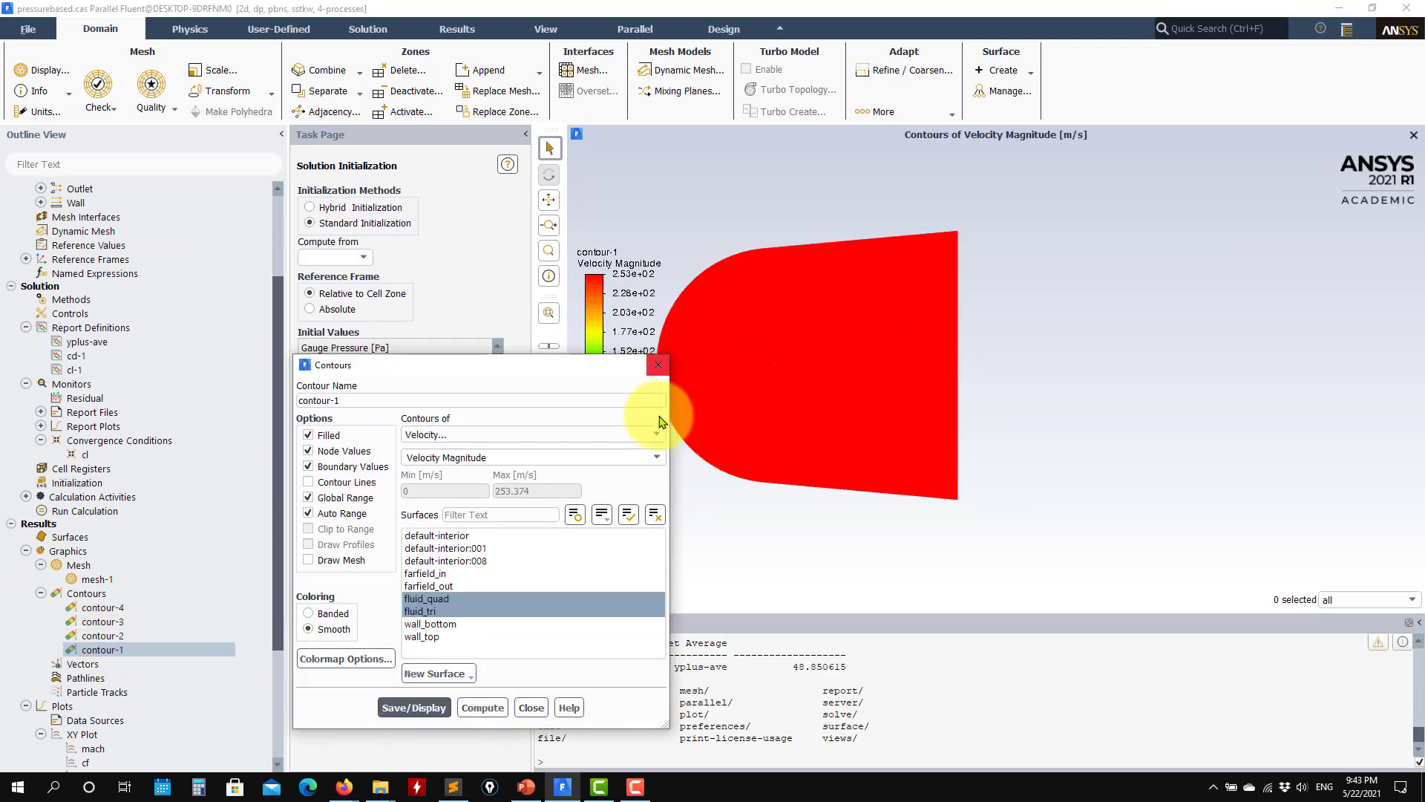
click(531, 707)
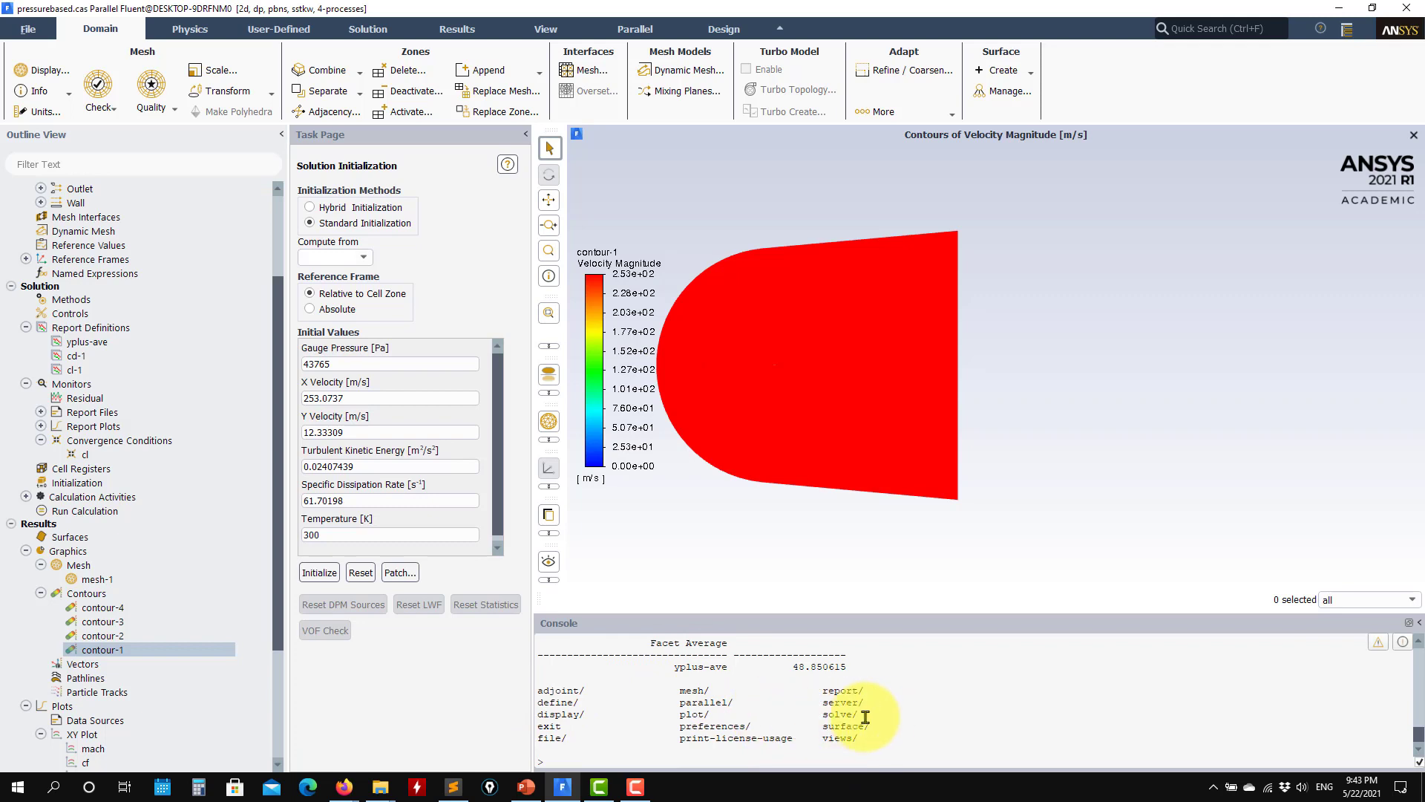
Step: Run the FMG initialization through the console's solve, init and fmg-ini commands, answering yes to enable it
key(Return)
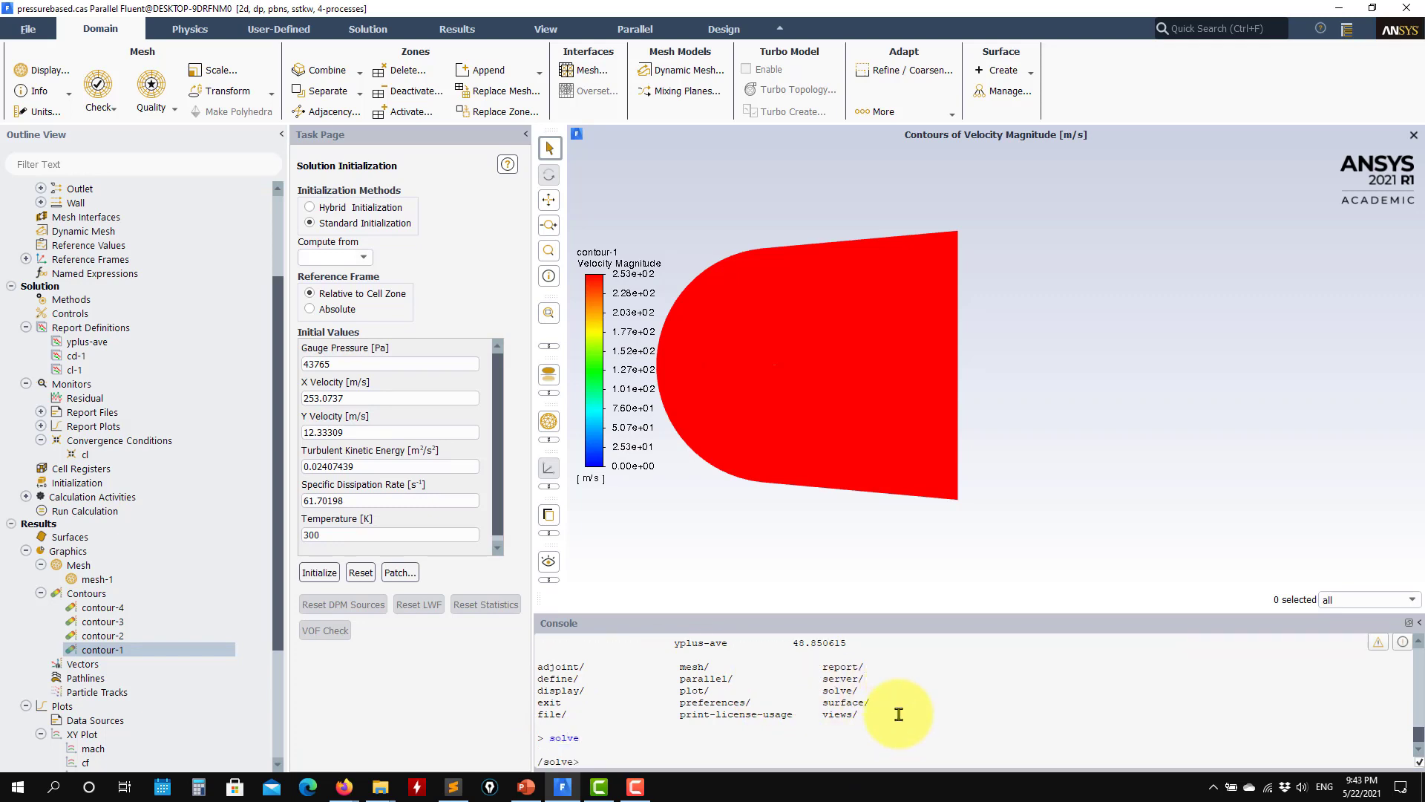
text(init)
key(Return)
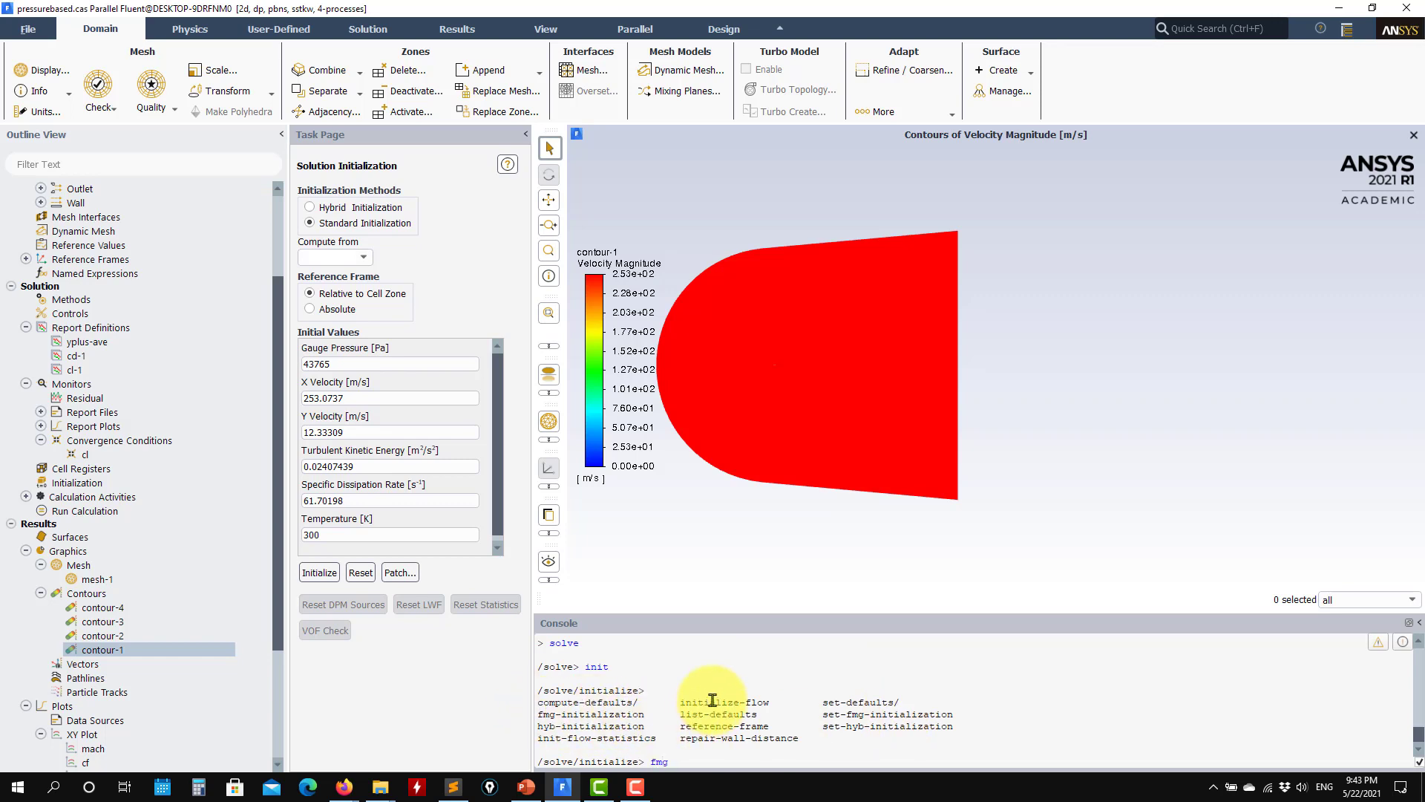
text(fmg-ini)
key(Return)
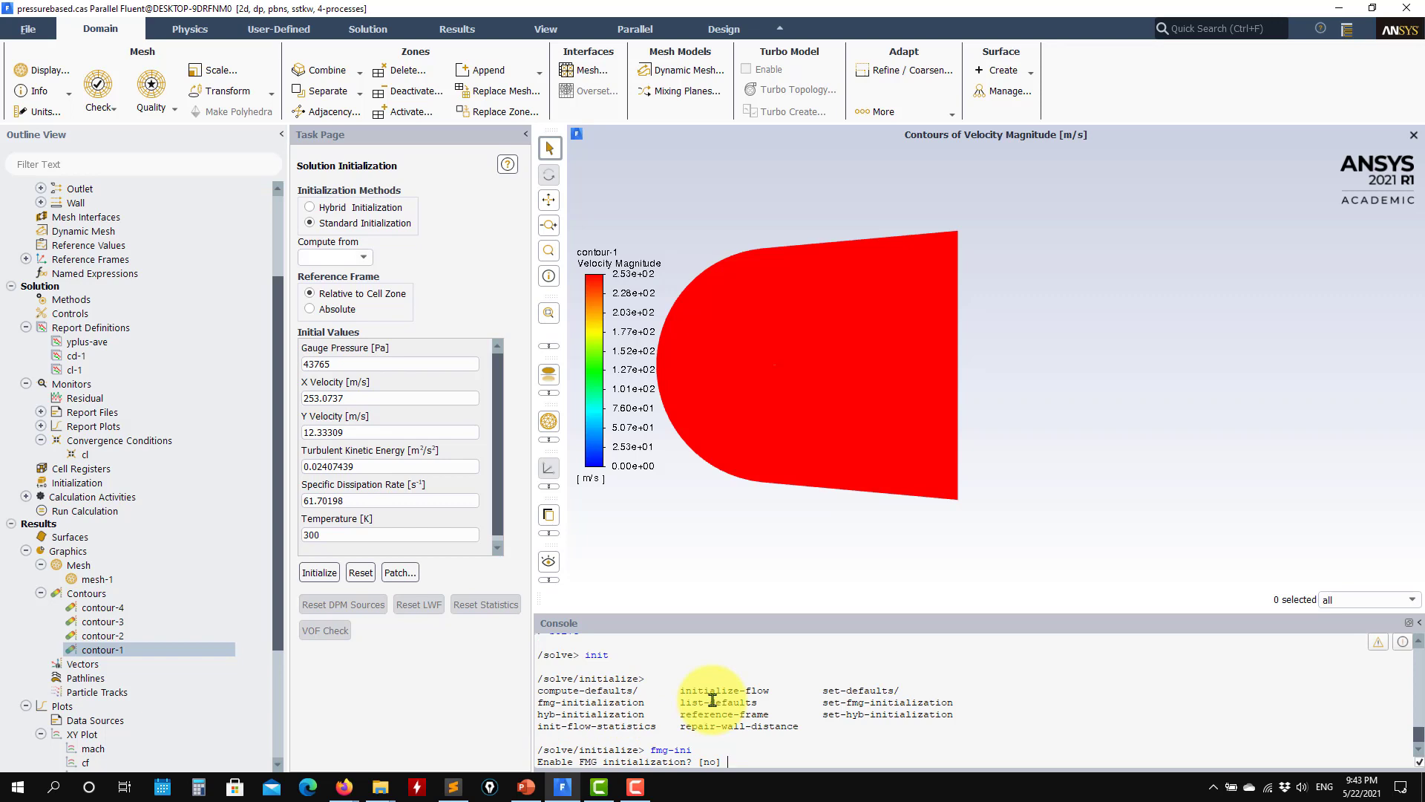
text(ye)
key(Return)
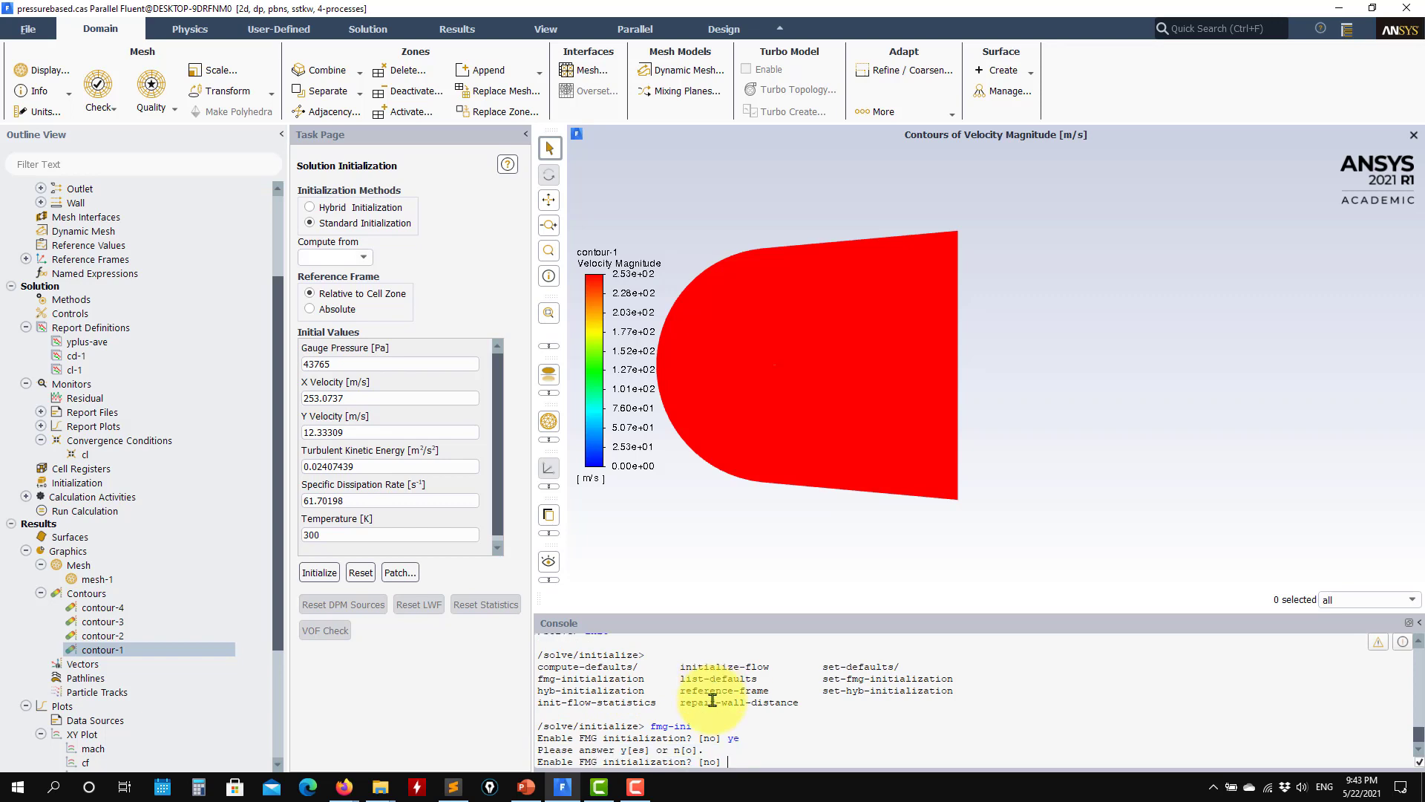
text(yes)
key(Return)
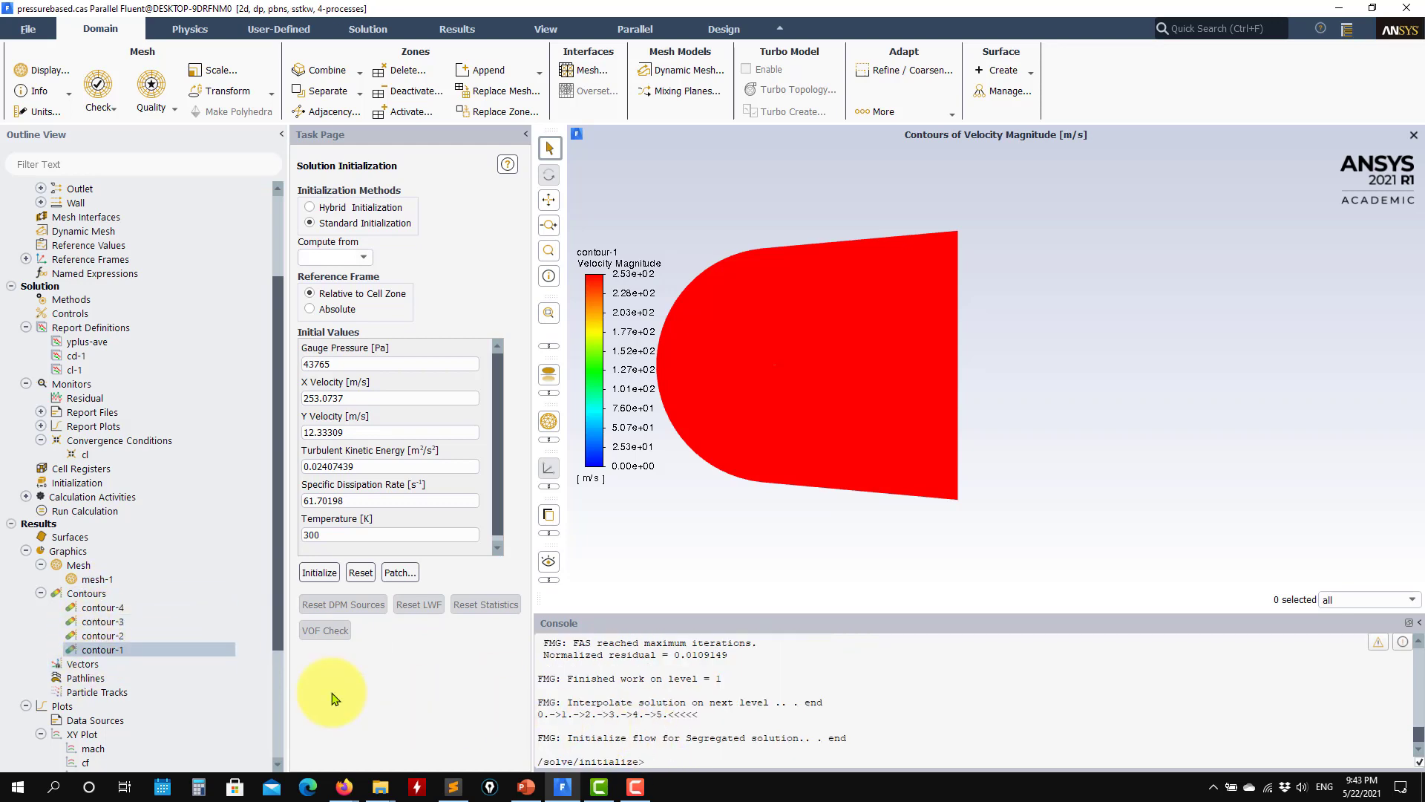
Step: Redisplay contour-1's velocity magnitude from the FMG-initialized flow and inspect it close to the airfoil
double_click(159, 650)
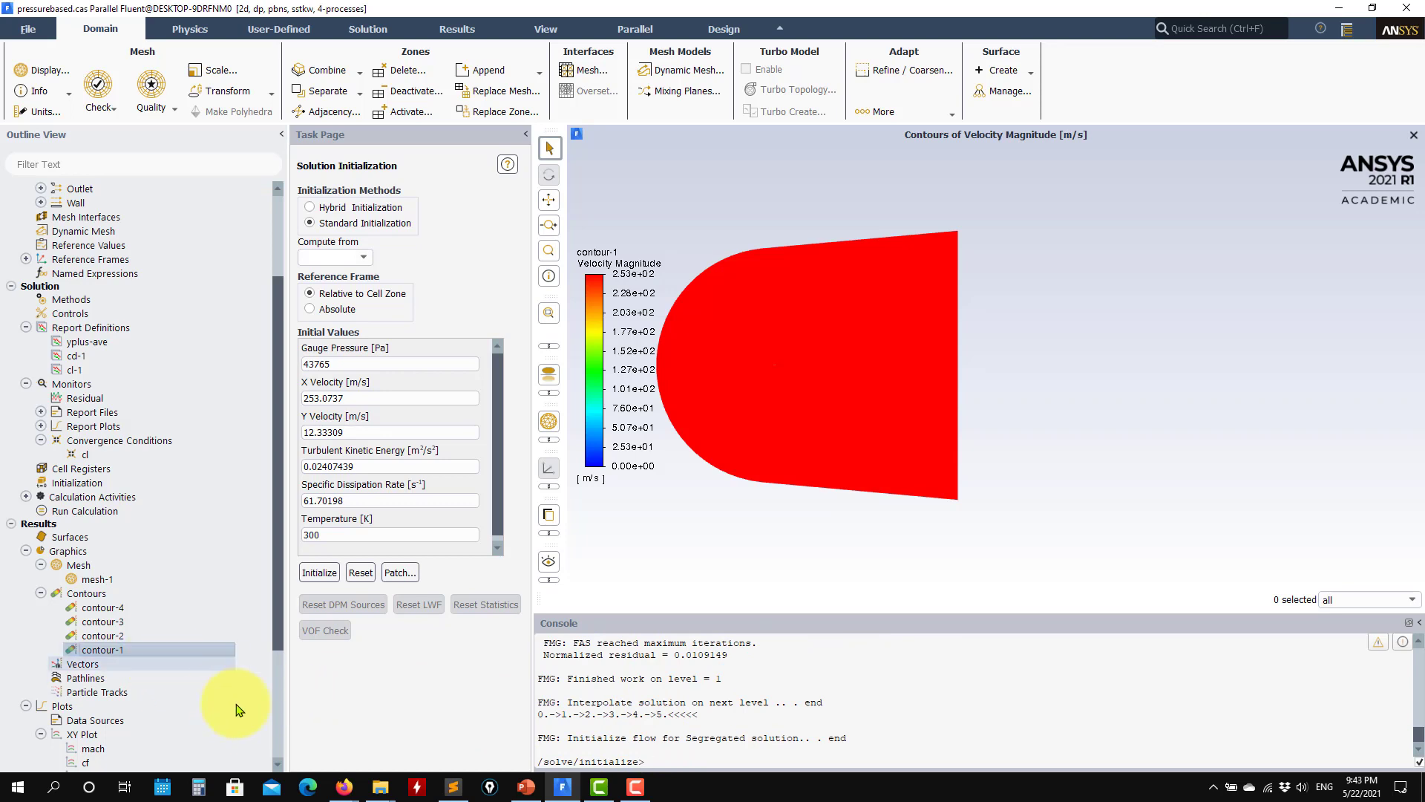
click(433, 714)
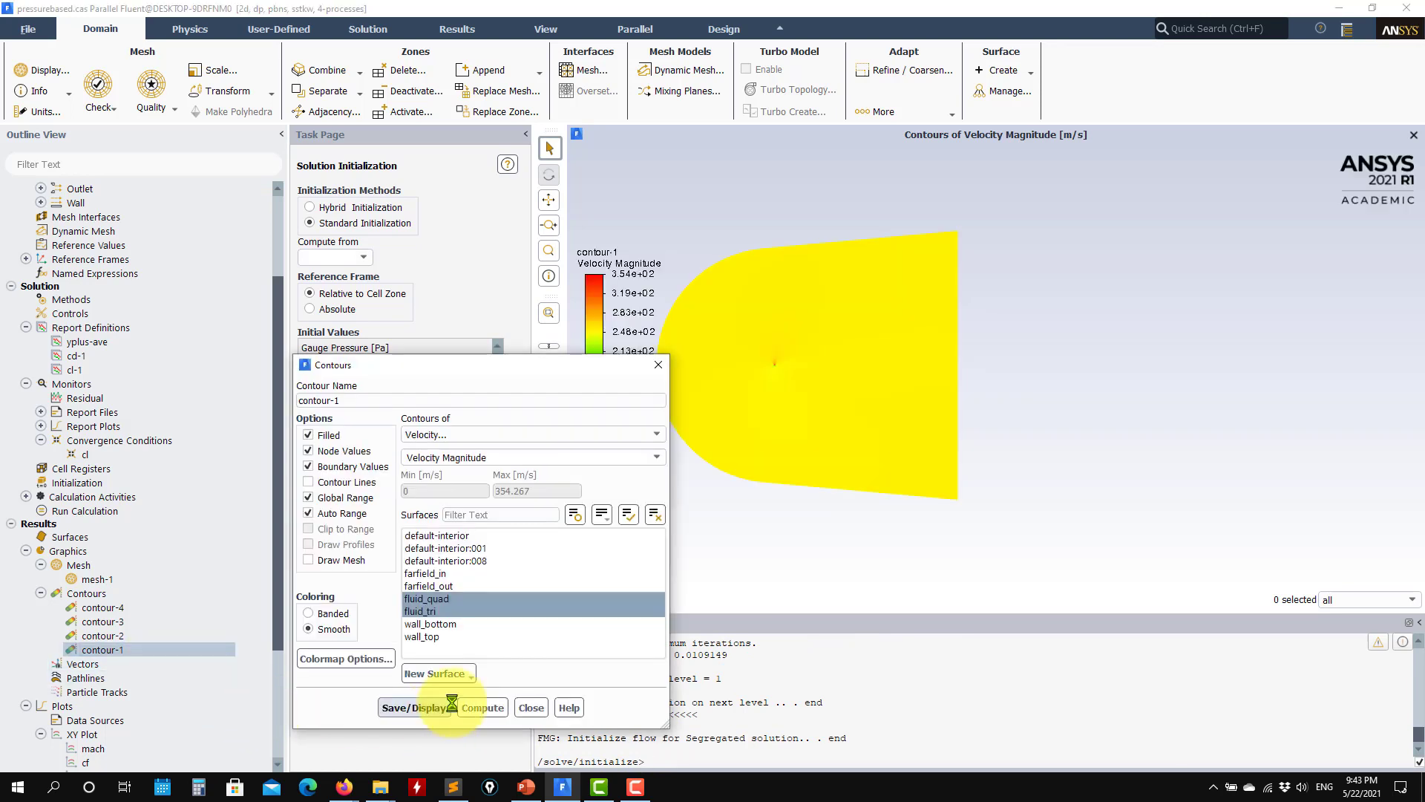
scroll(772, 379, up, 5)
scroll(759, 393, up, 5)
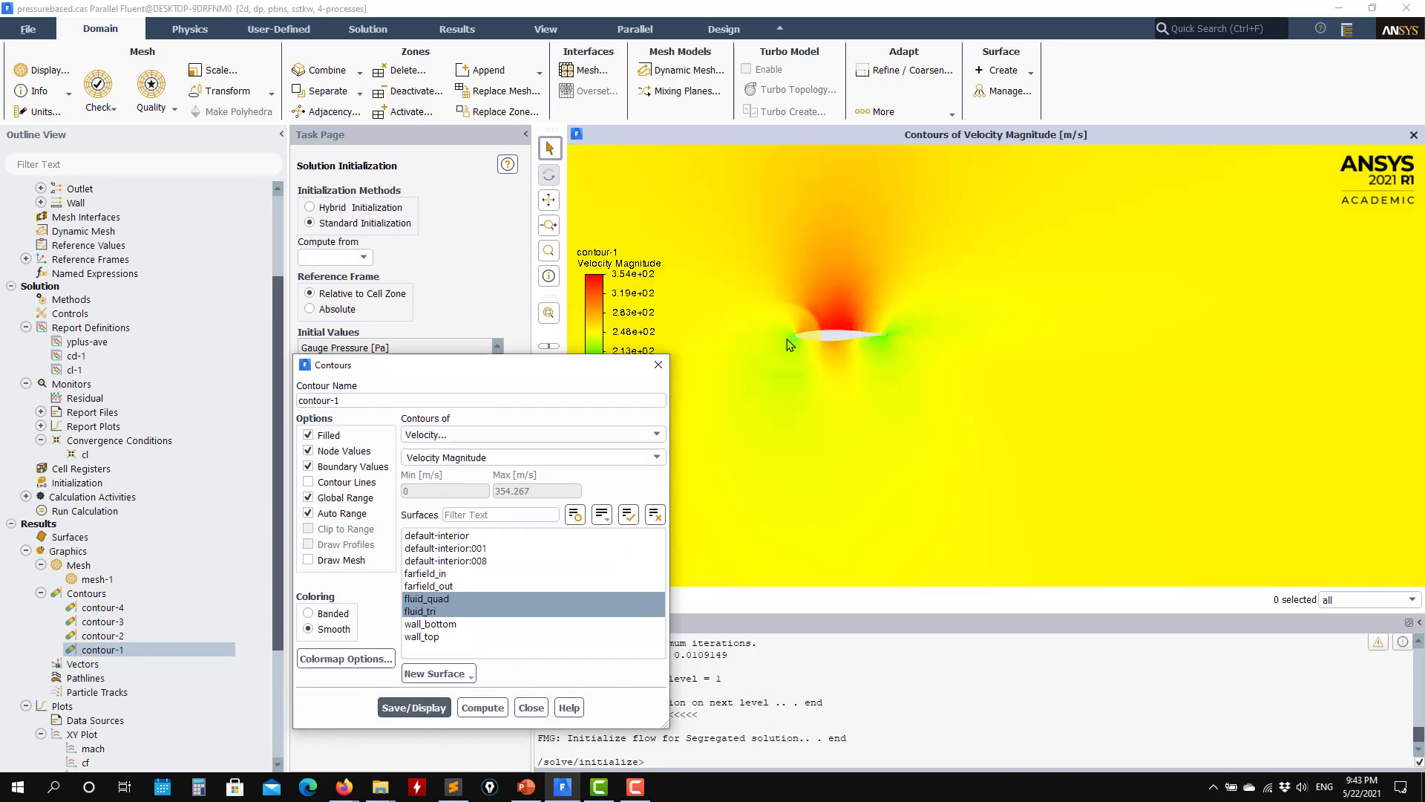
Step: Display contour-1 as static temperature around the airfoil
click(655, 434)
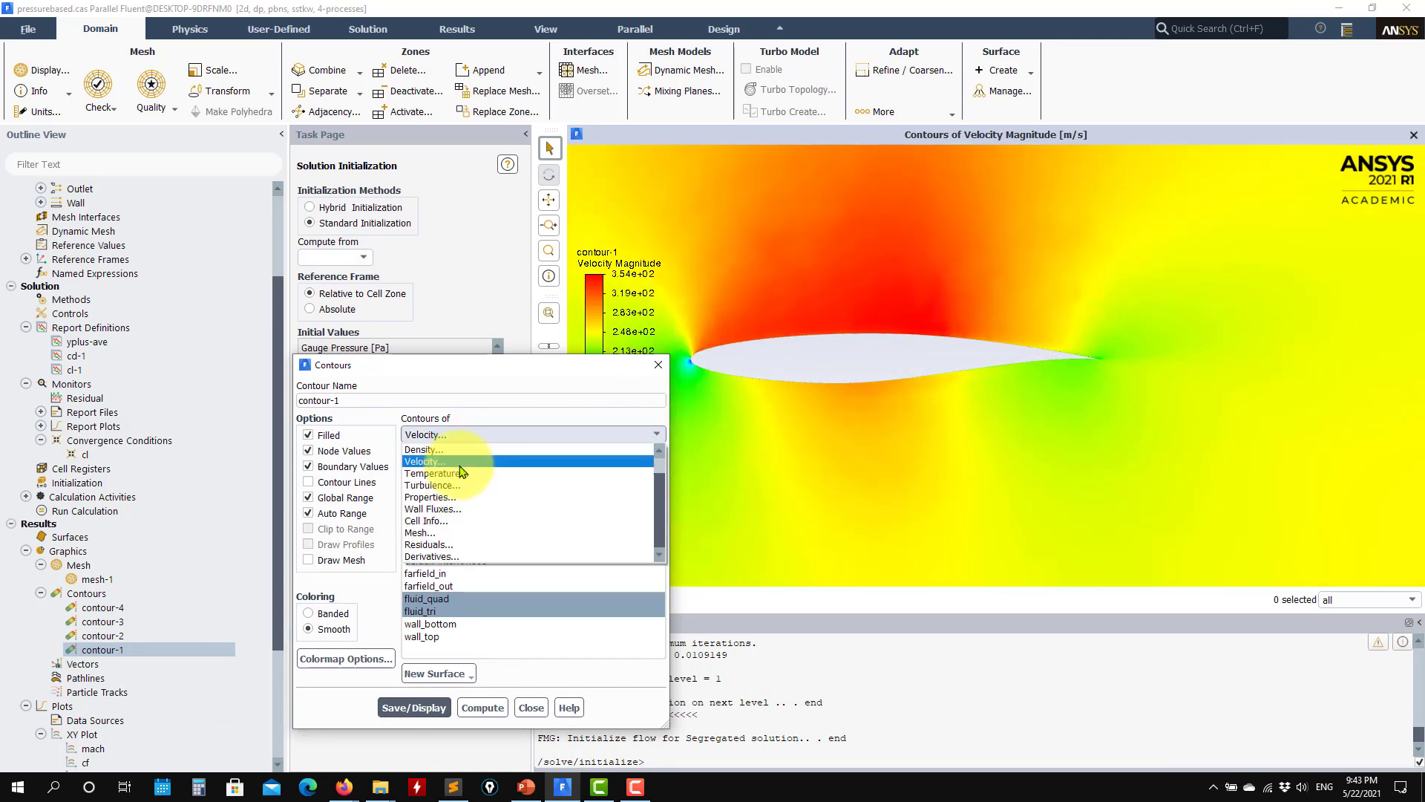
click(449, 472)
click(434, 707)
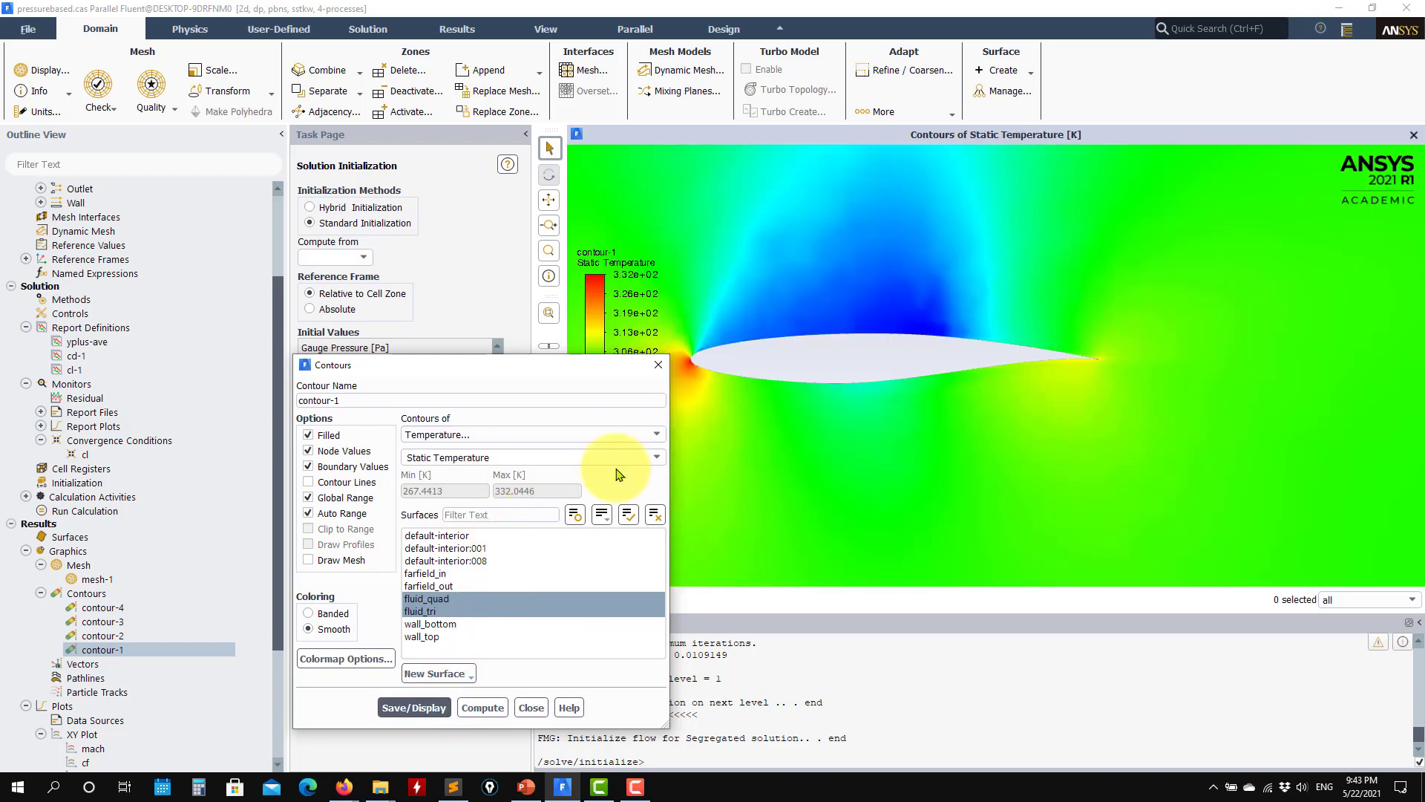
Step: Return contour-1 to velocity magnitude, display it and close the contour settings
click(657, 434)
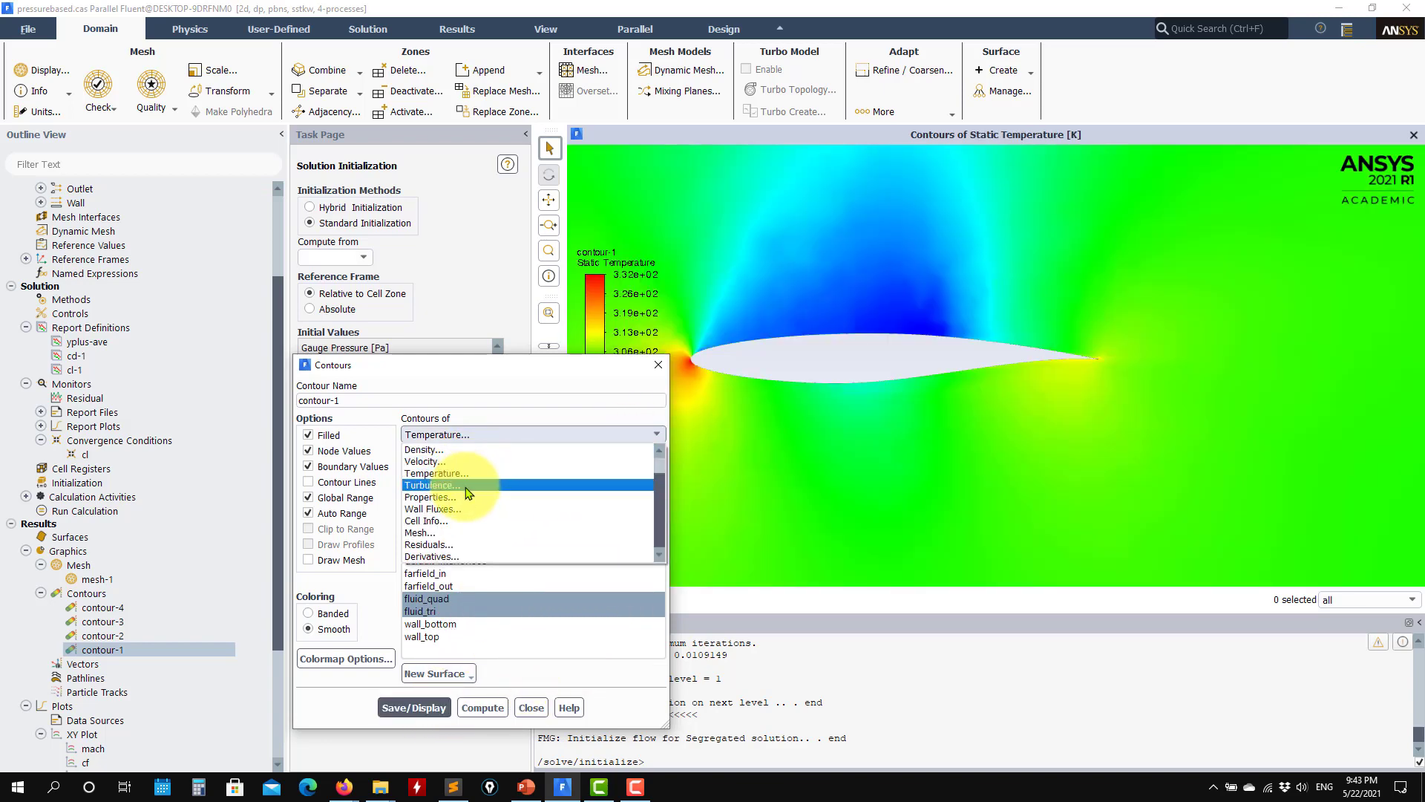
click(434, 461)
click(413, 707)
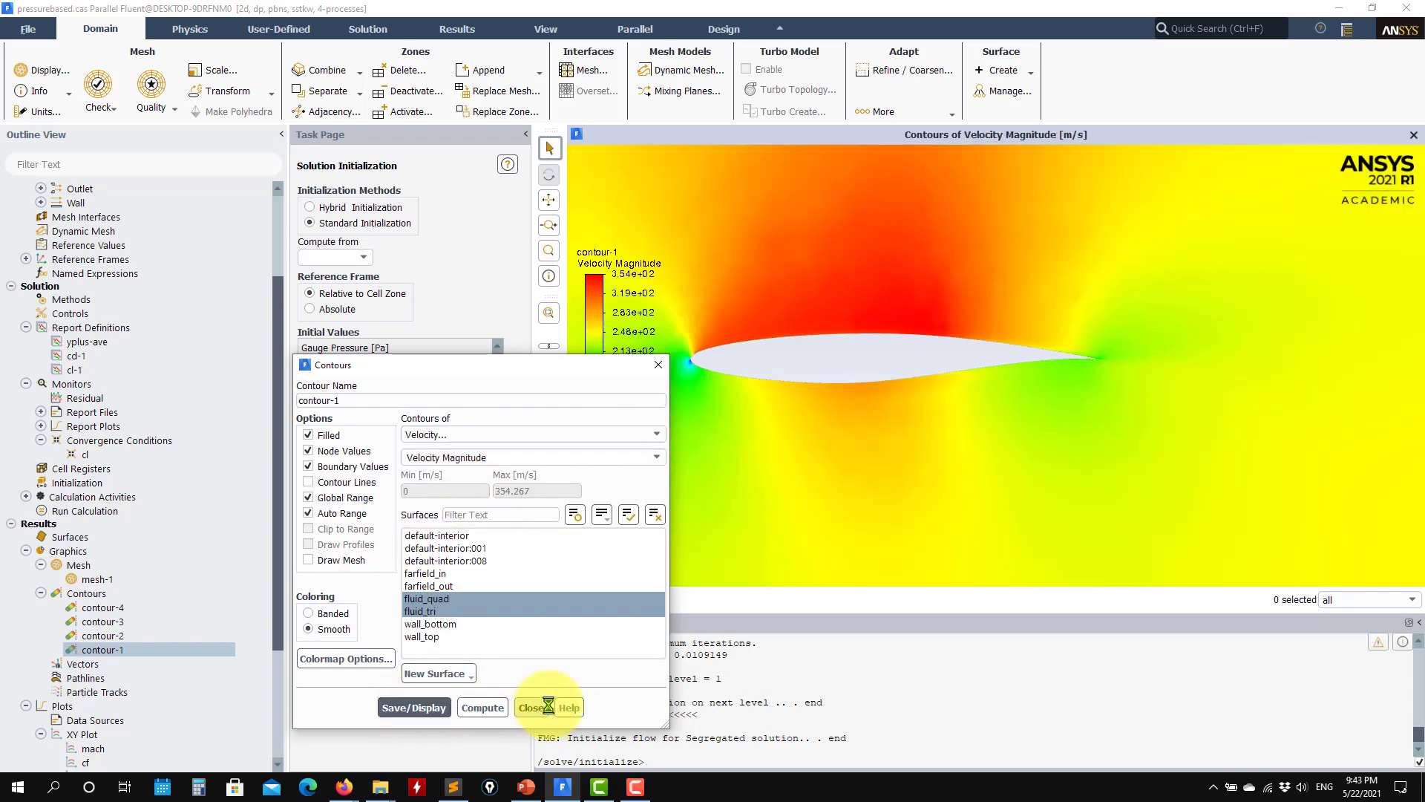
click(531, 708)
scroll(895, 453, down, 3)
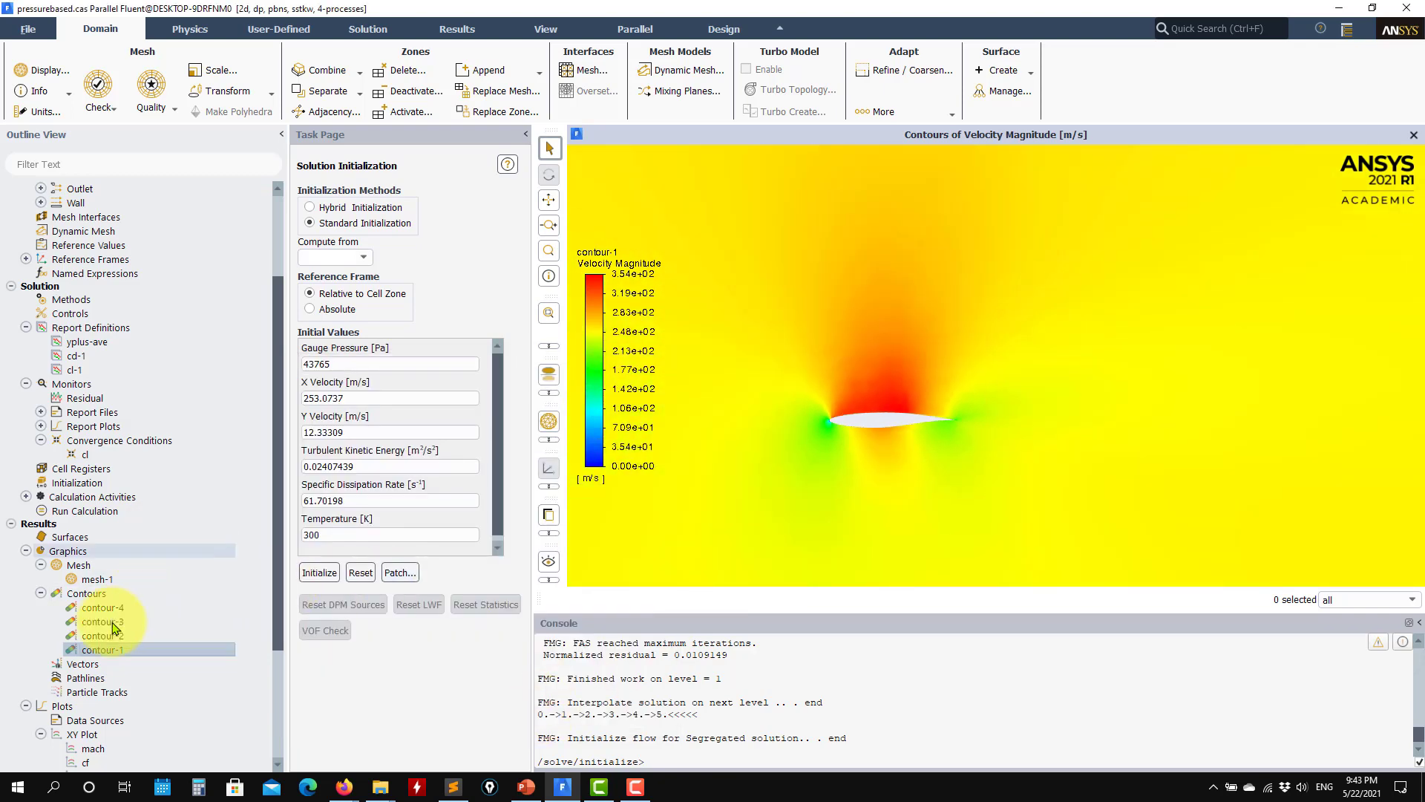
Step: Start the calculation with 500 iterations and agree to create new report files for cd-1-rset and cl-1-rset
double_click(77, 512)
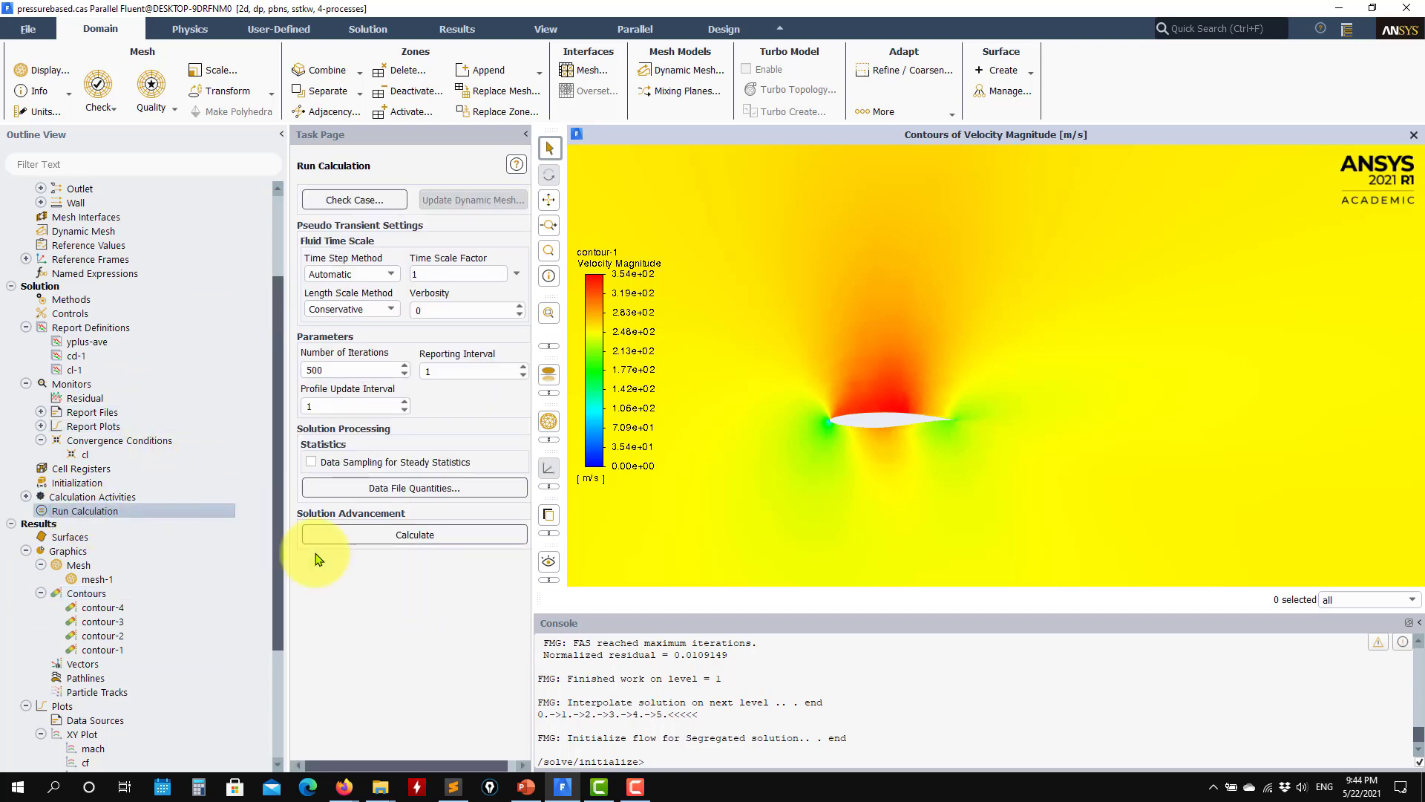
click(422, 534)
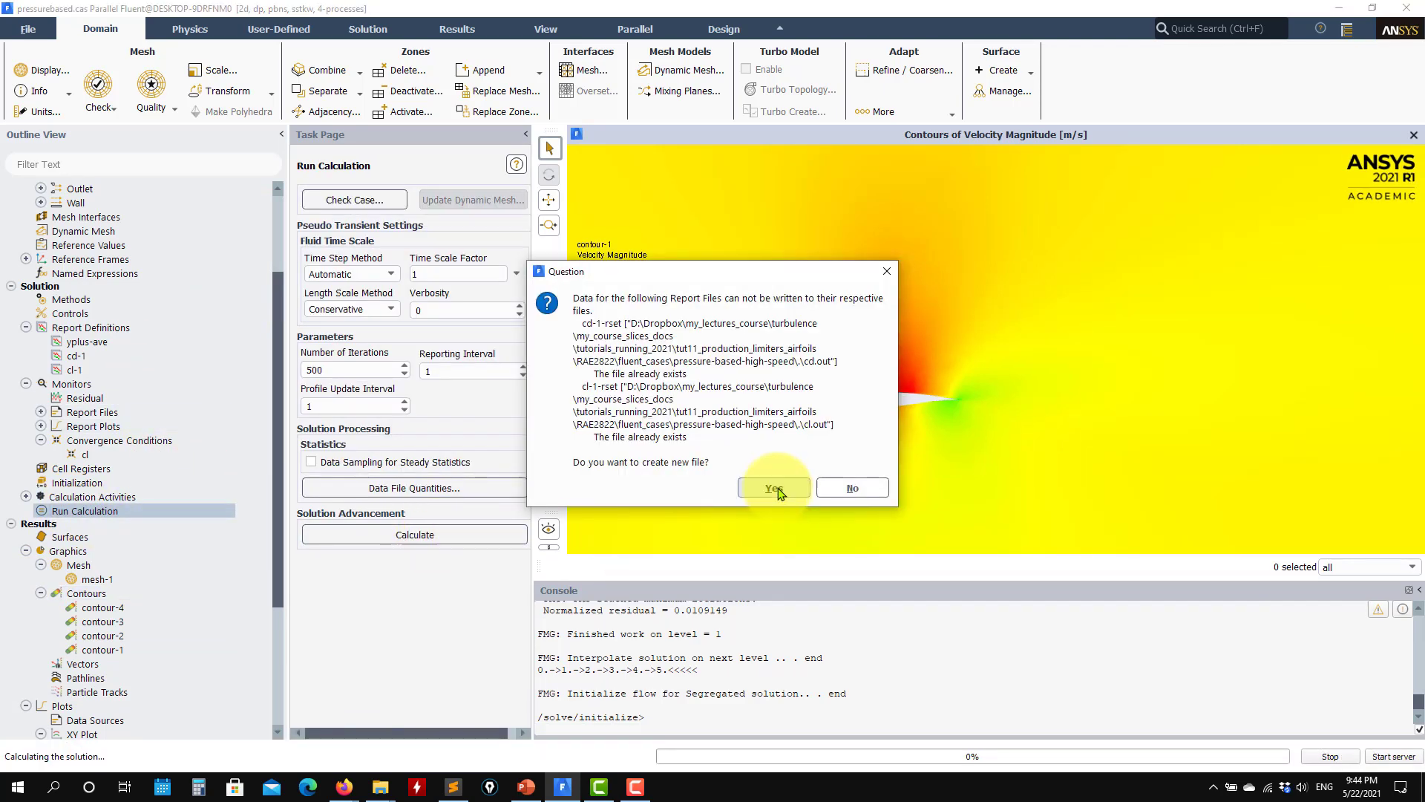
click(774, 487)
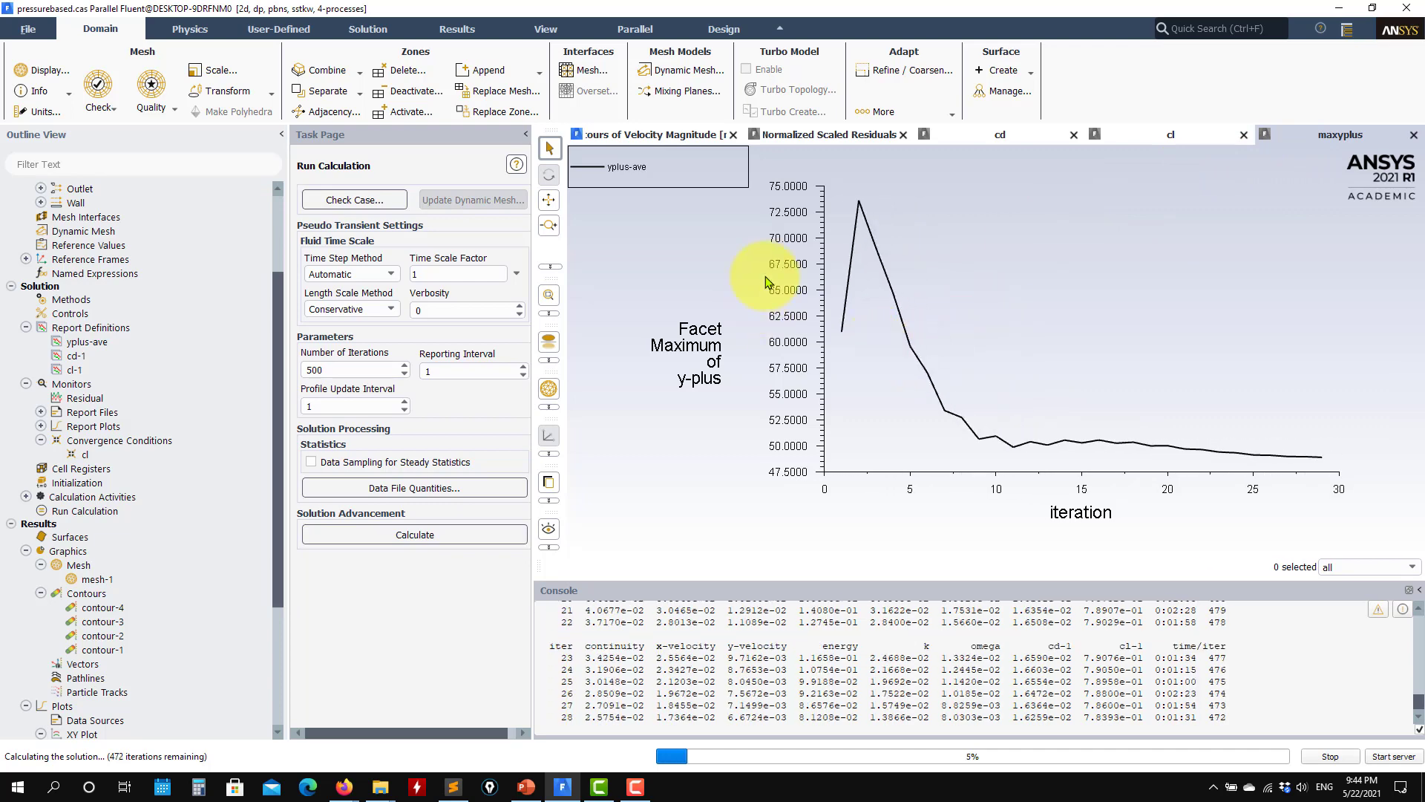
Step: Inspect the velocity magnitude contours close to the airfoil while the calculation runs
click(644, 135)
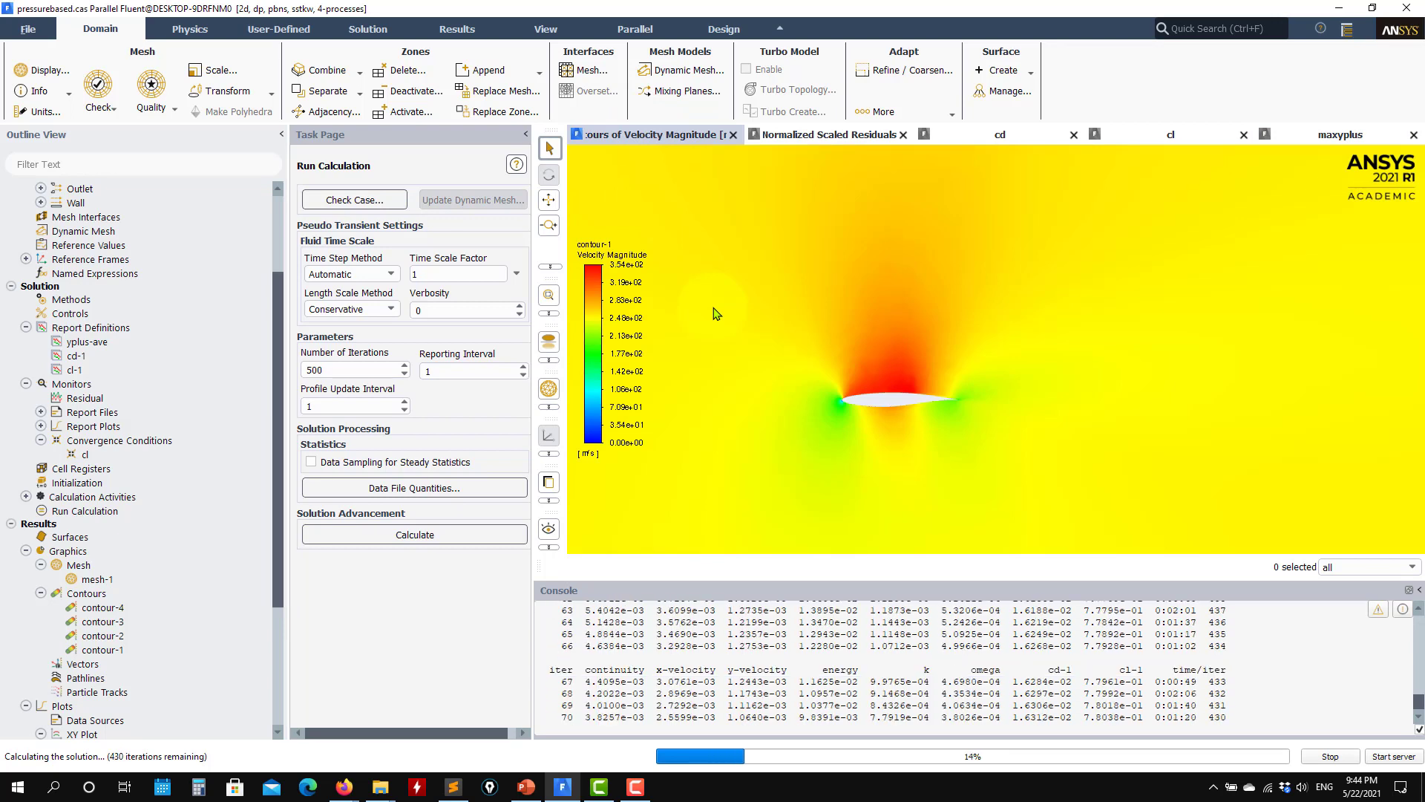
scroll(874, 437, up, 3)
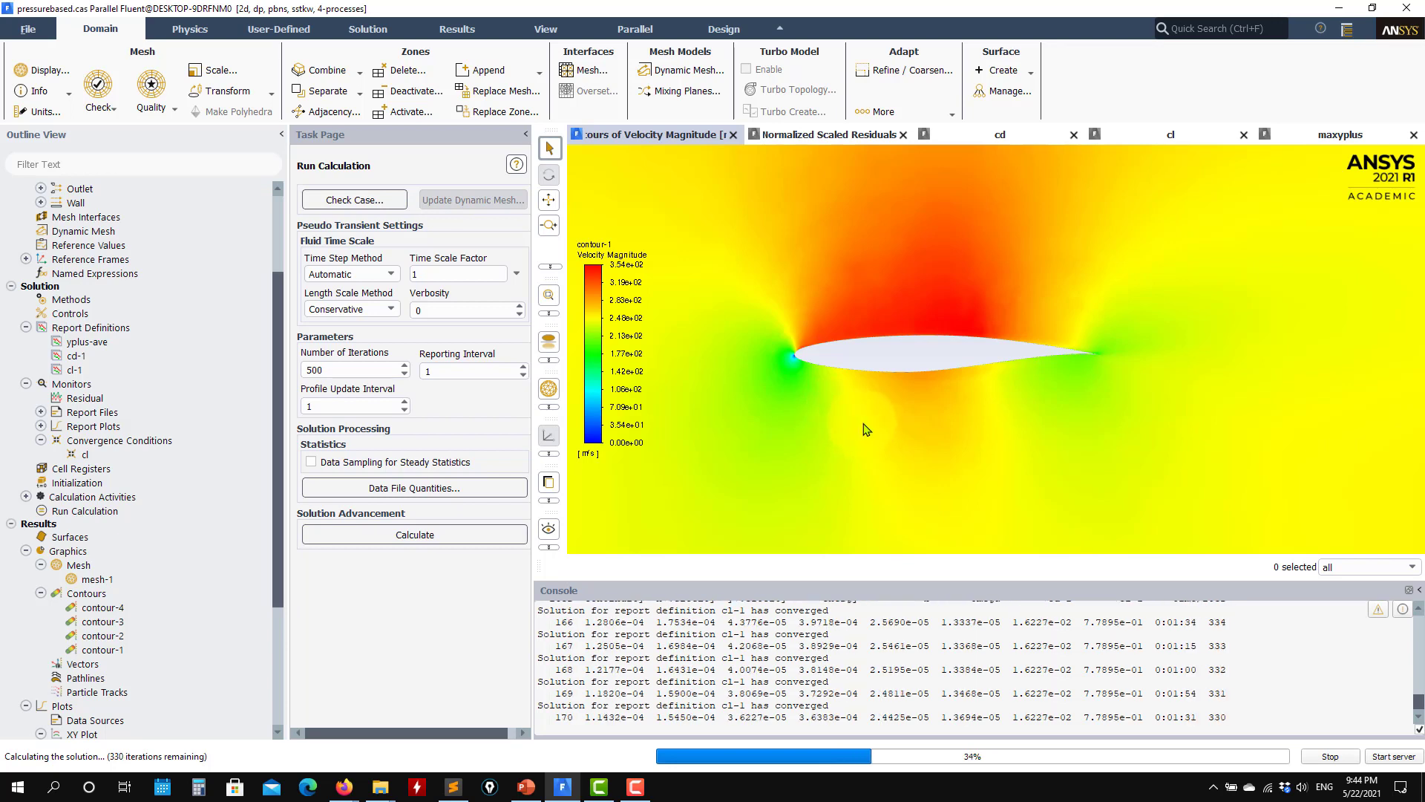
click(839, 135)
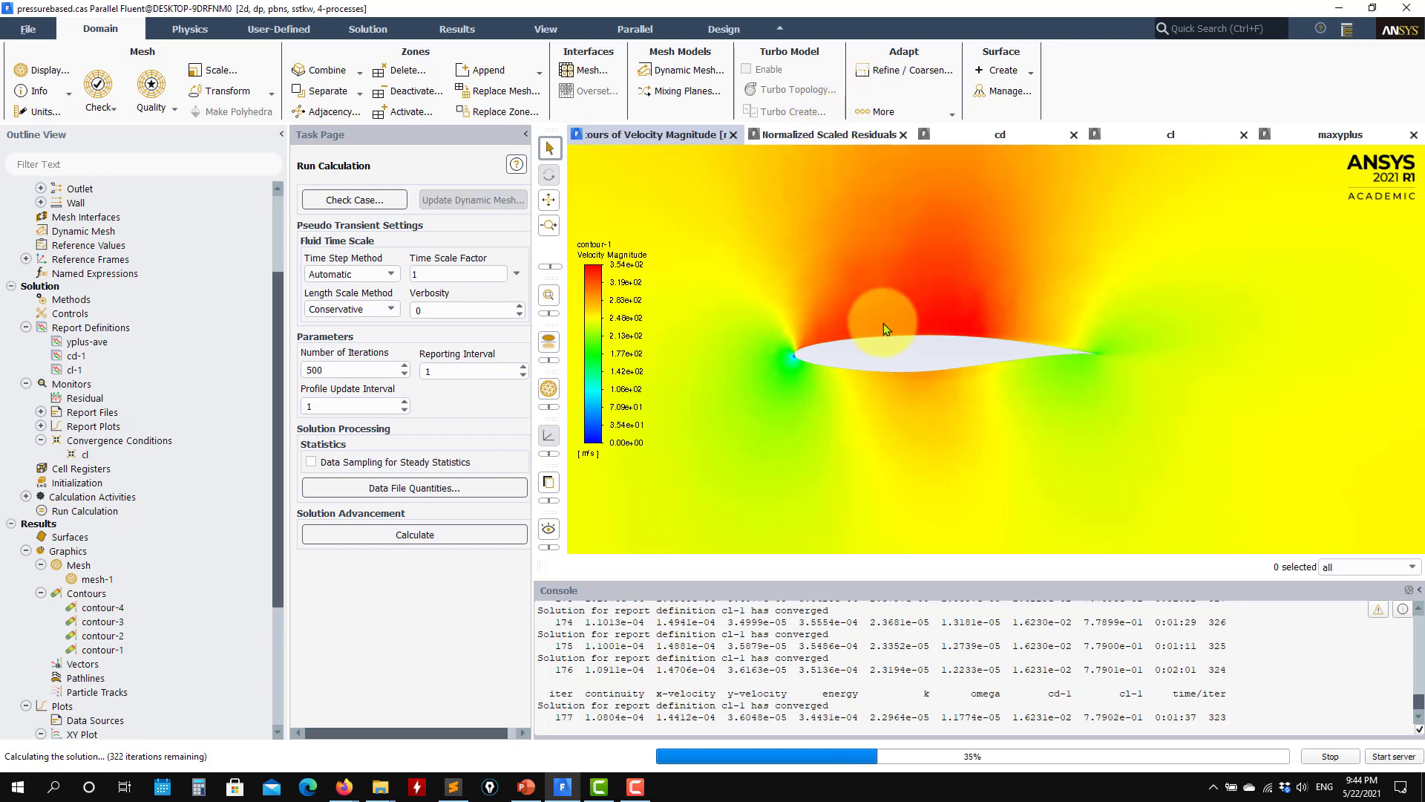
scroll(886, 327, up, 6)
scroll(910, 401, down, 3)
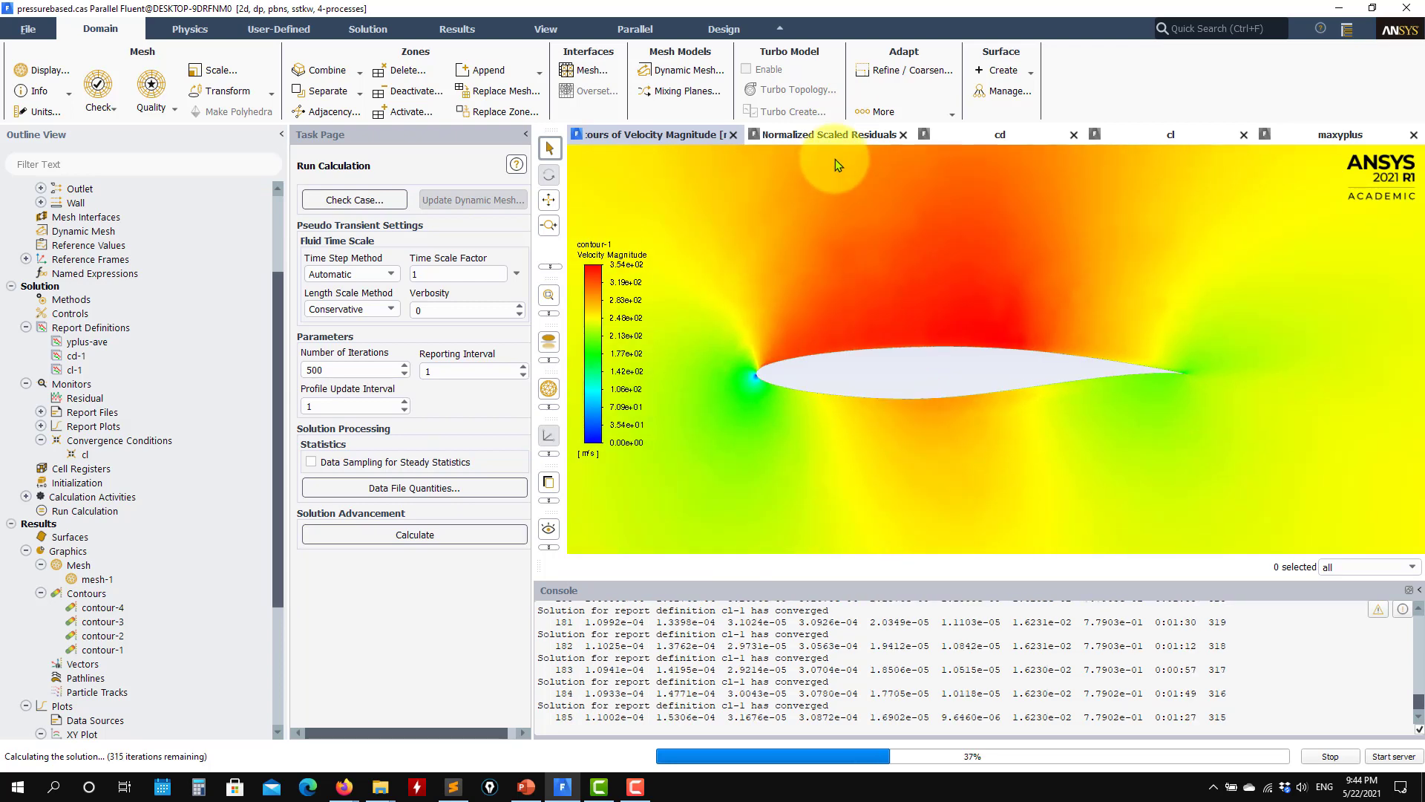
Step: Check the convergence history of the scaled residuals and the drag coefficient
click(834, 135)
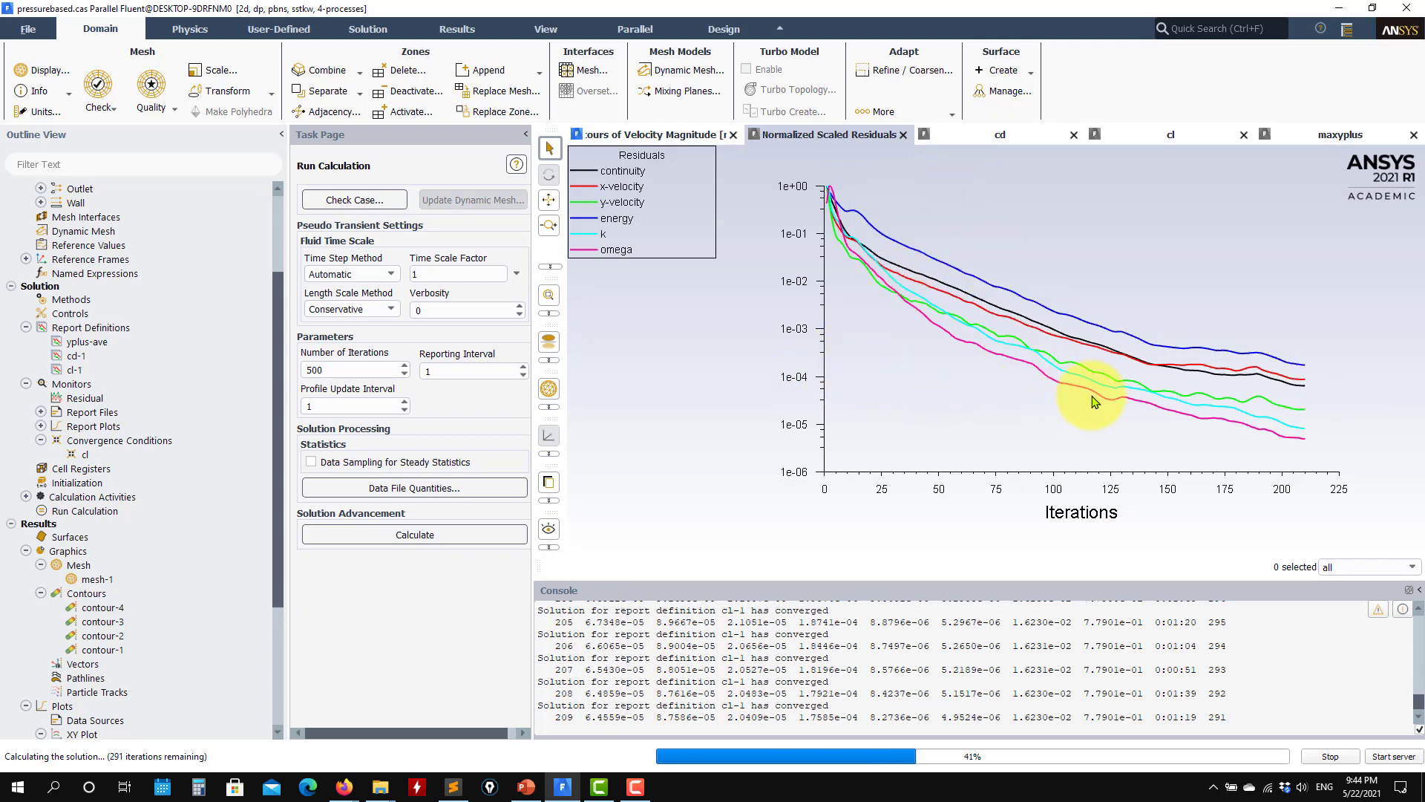
click(989, 134)
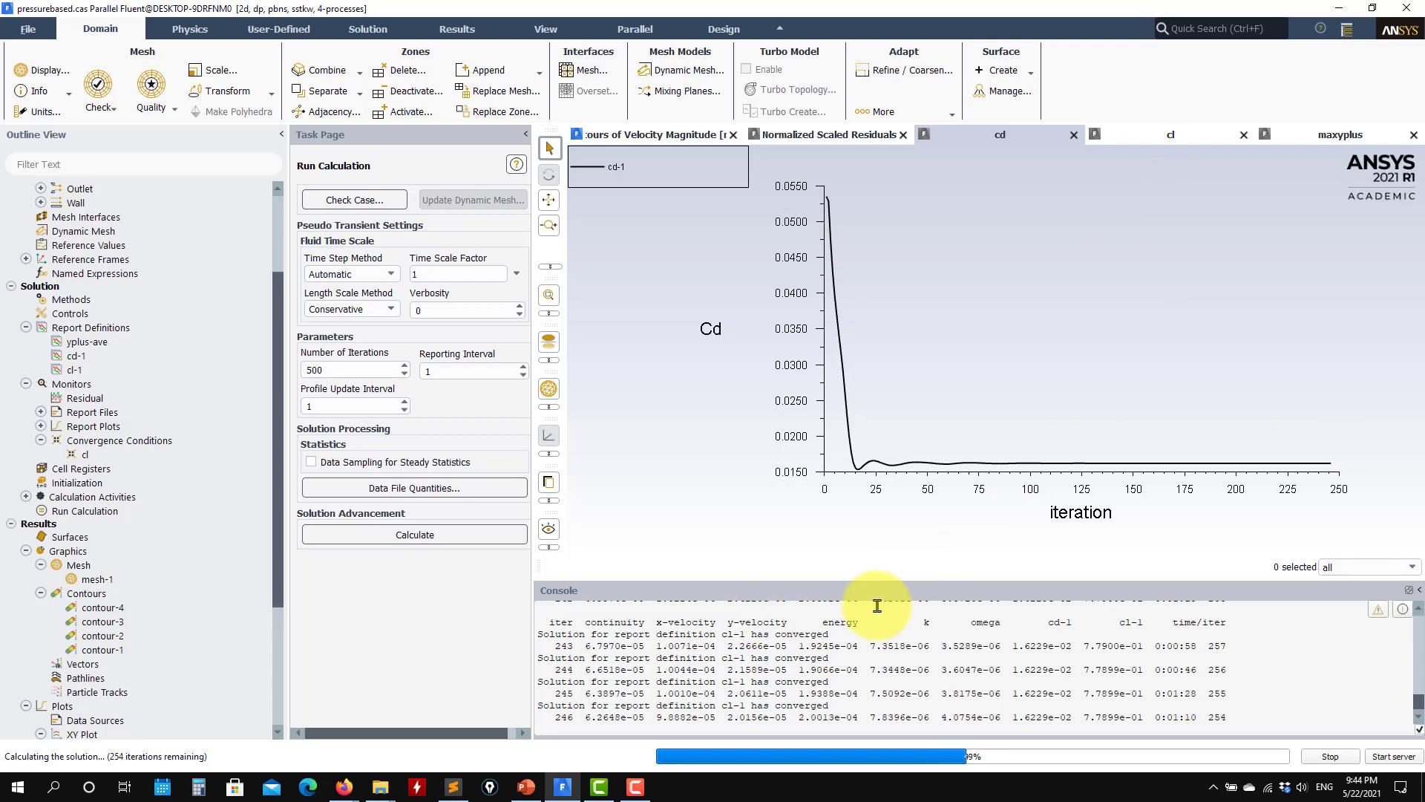
Step: Check the convergence histories of the scaled residuals, lift coefficient and maximum y-plus while the calculation runs
click(93, 454)
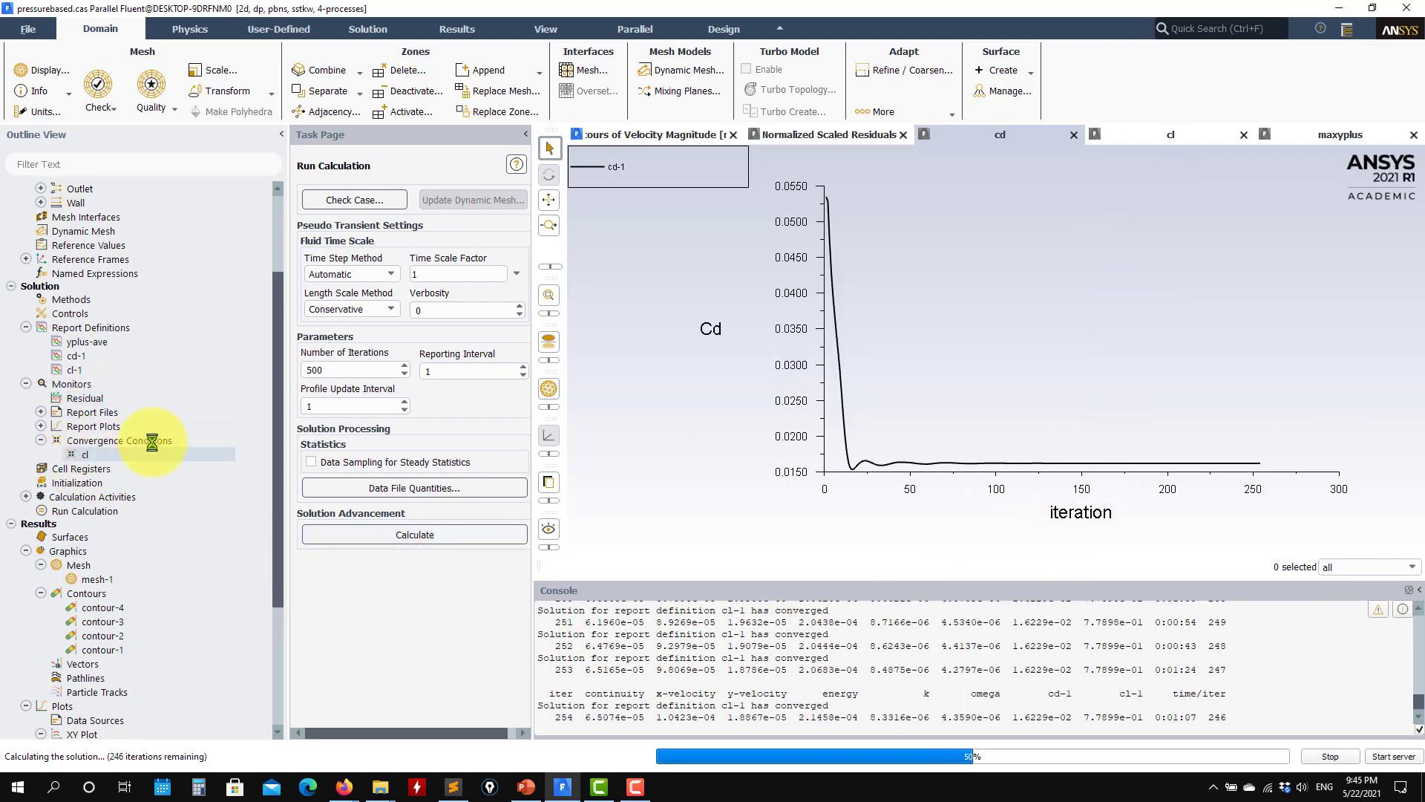
click(671, 134)
click(787, 134)
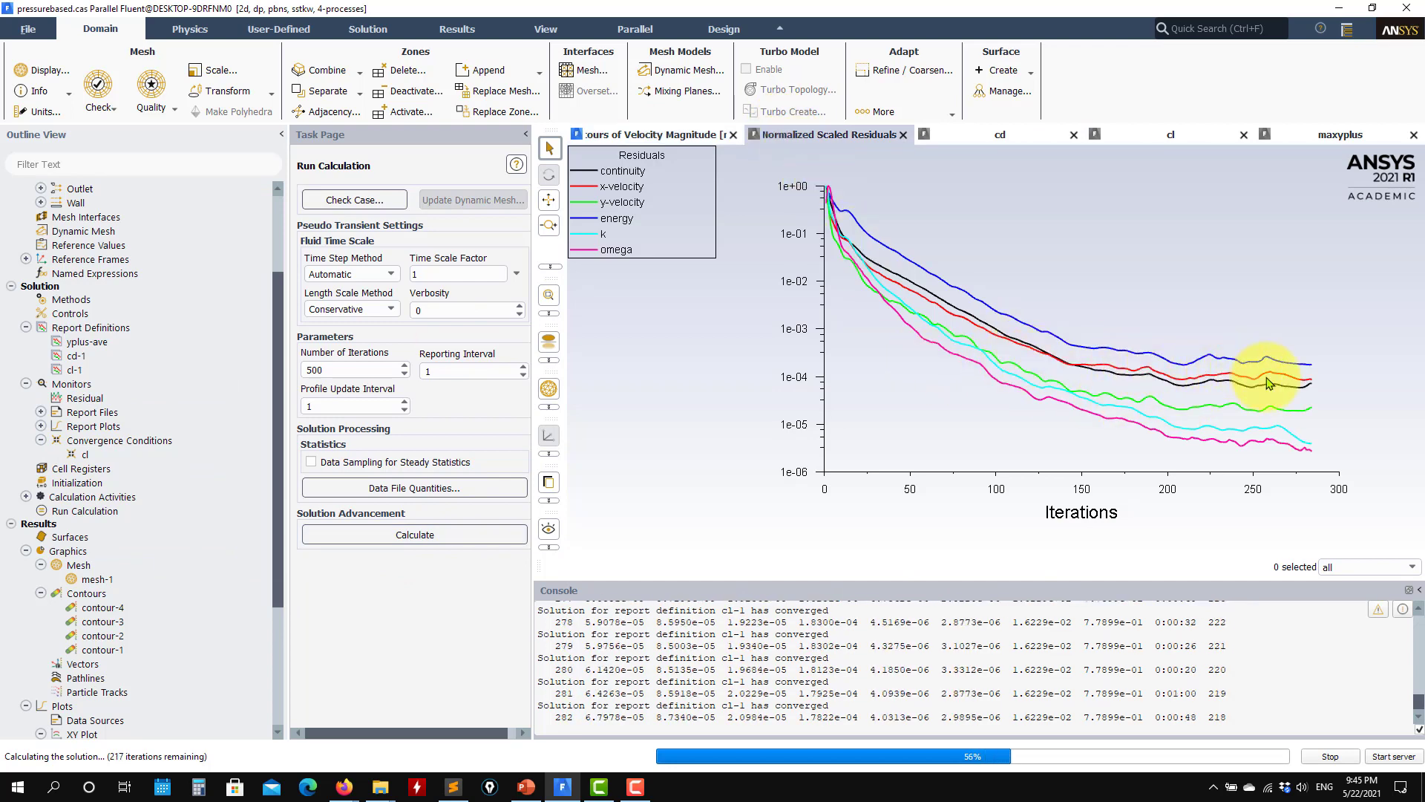
click(1032, 135)
click(1150, 139)
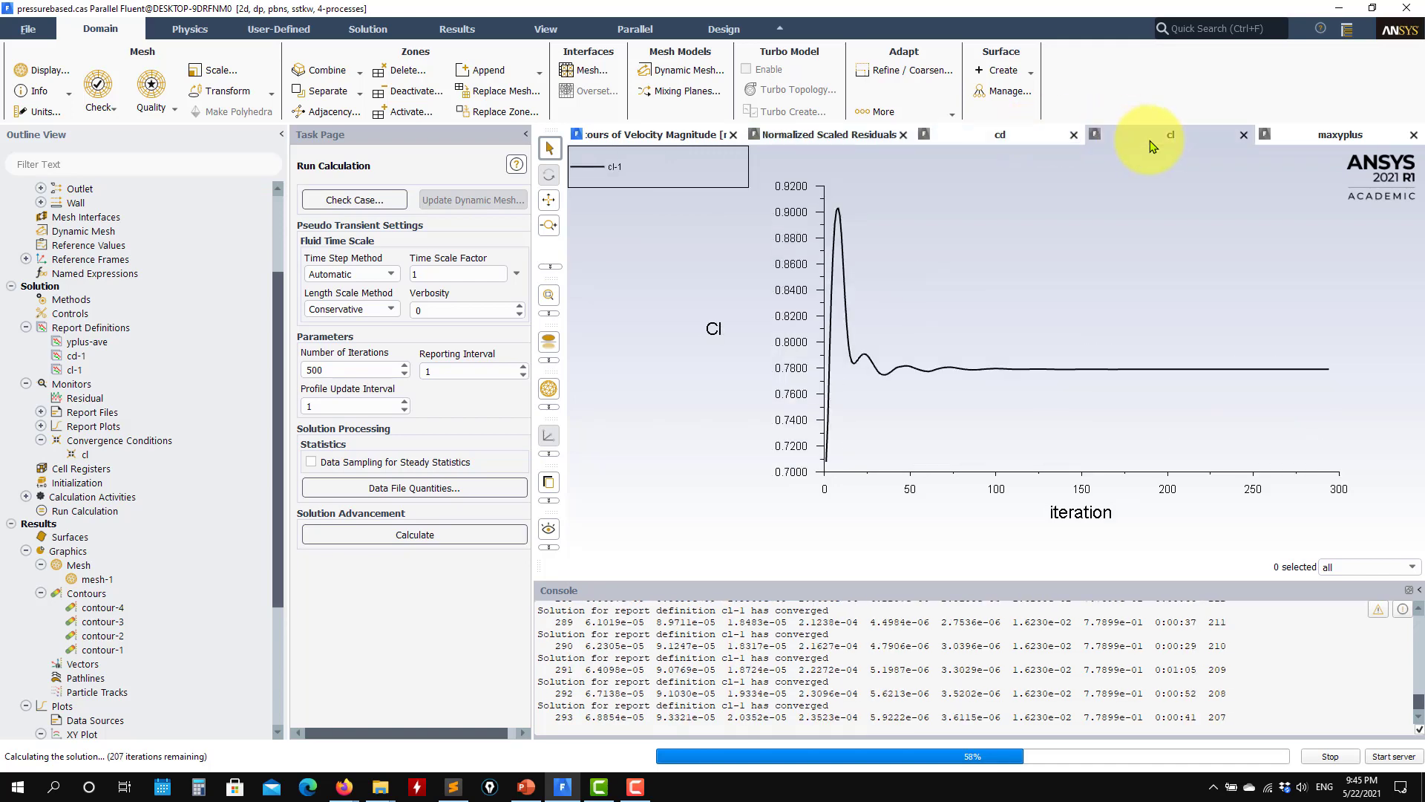
click(1330, 141)
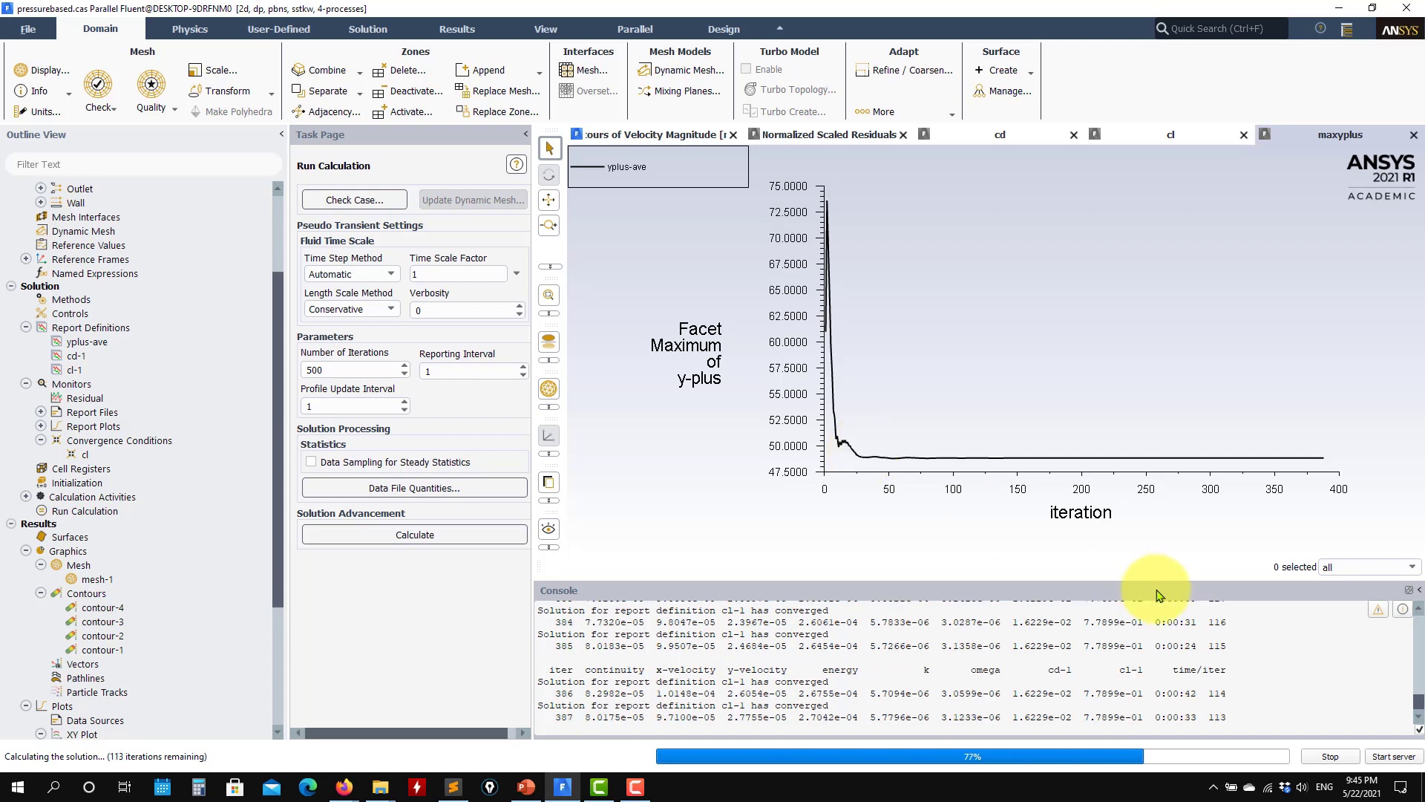
Step: Recheck the drag coefficient and residual histories, and stop the calculation
click(961, 135)
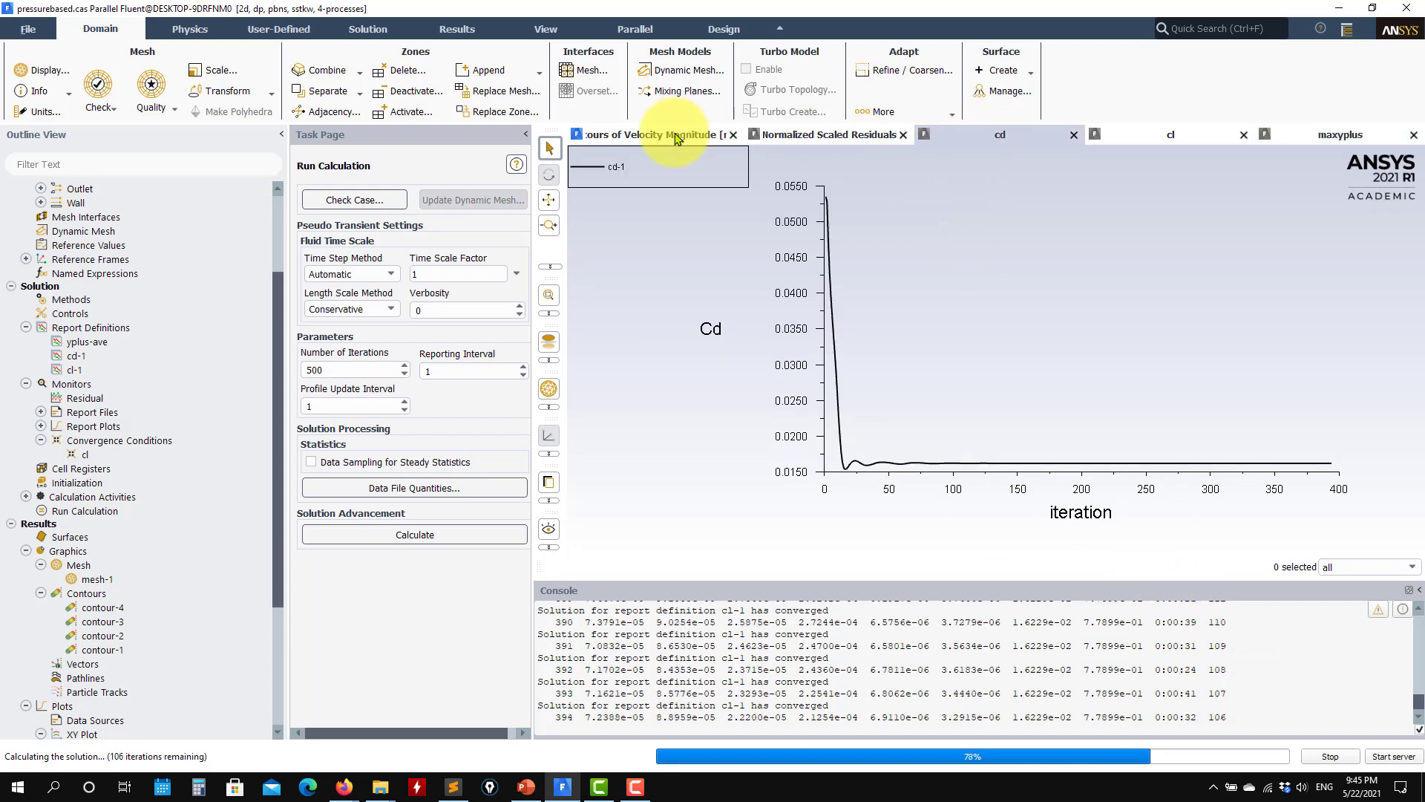
click(653, 134)
click(791, 135)
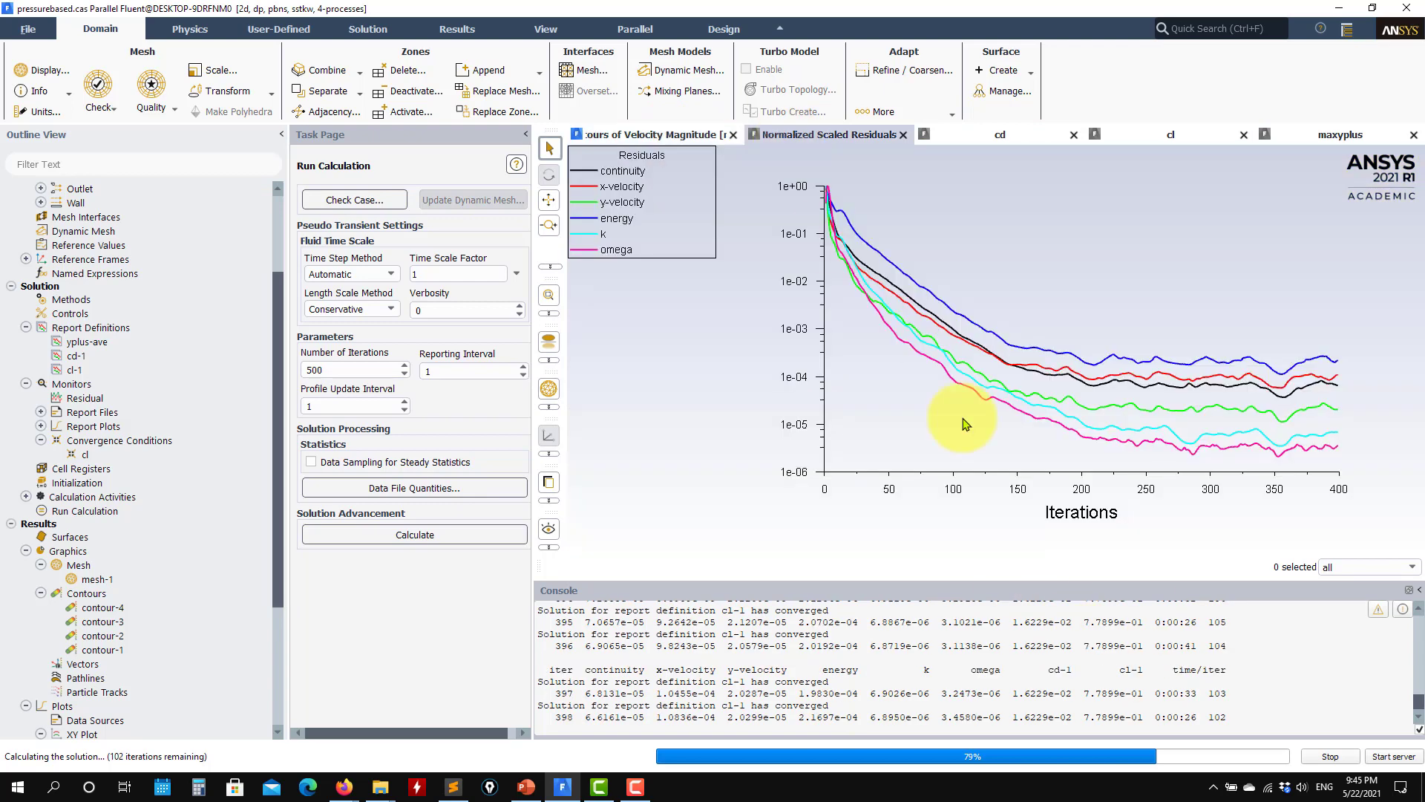
click(1328, 757)
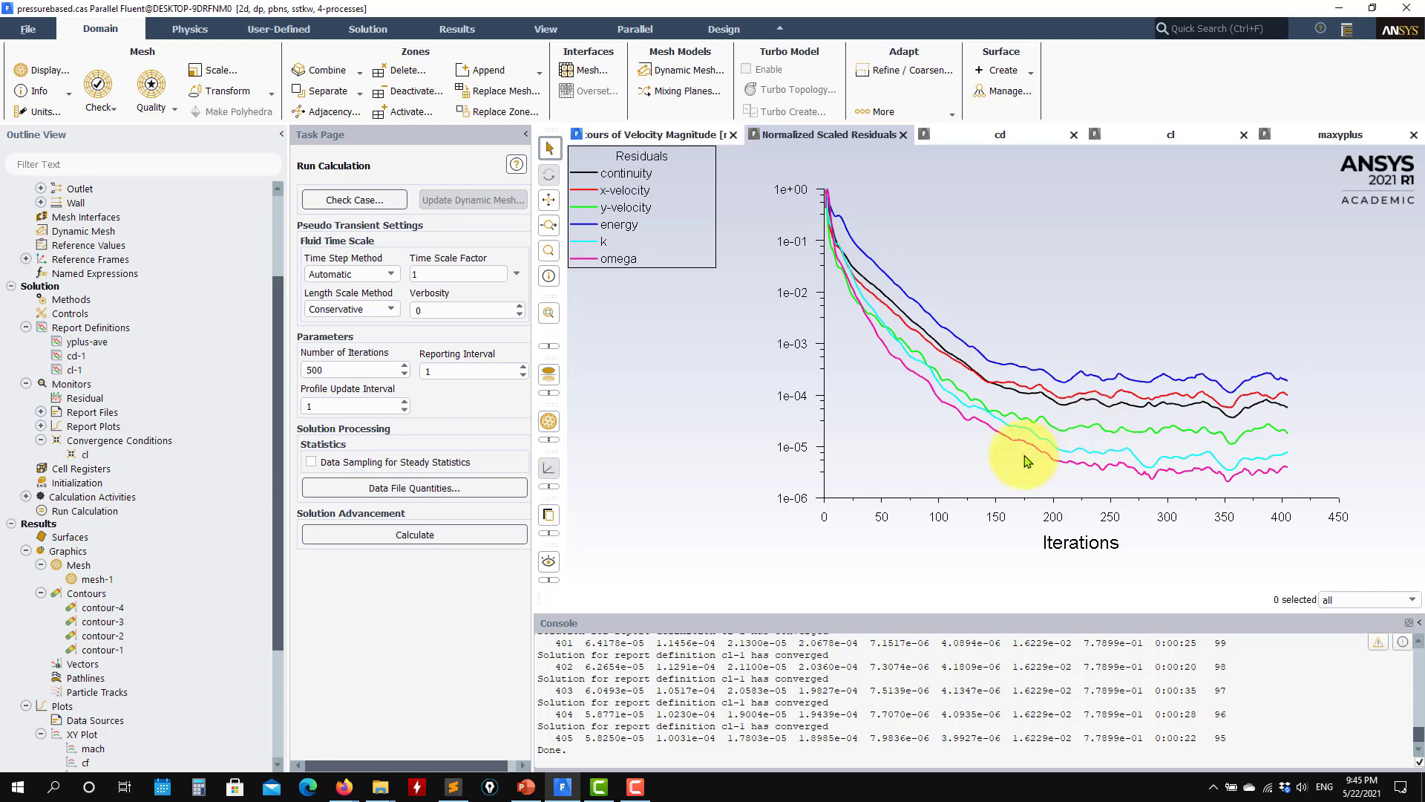
Step: Display the updated velocity magnitude contours of contour-1, inspect the flow over the airfoil's upper surface and close the contour settings
double_click(92, 649)
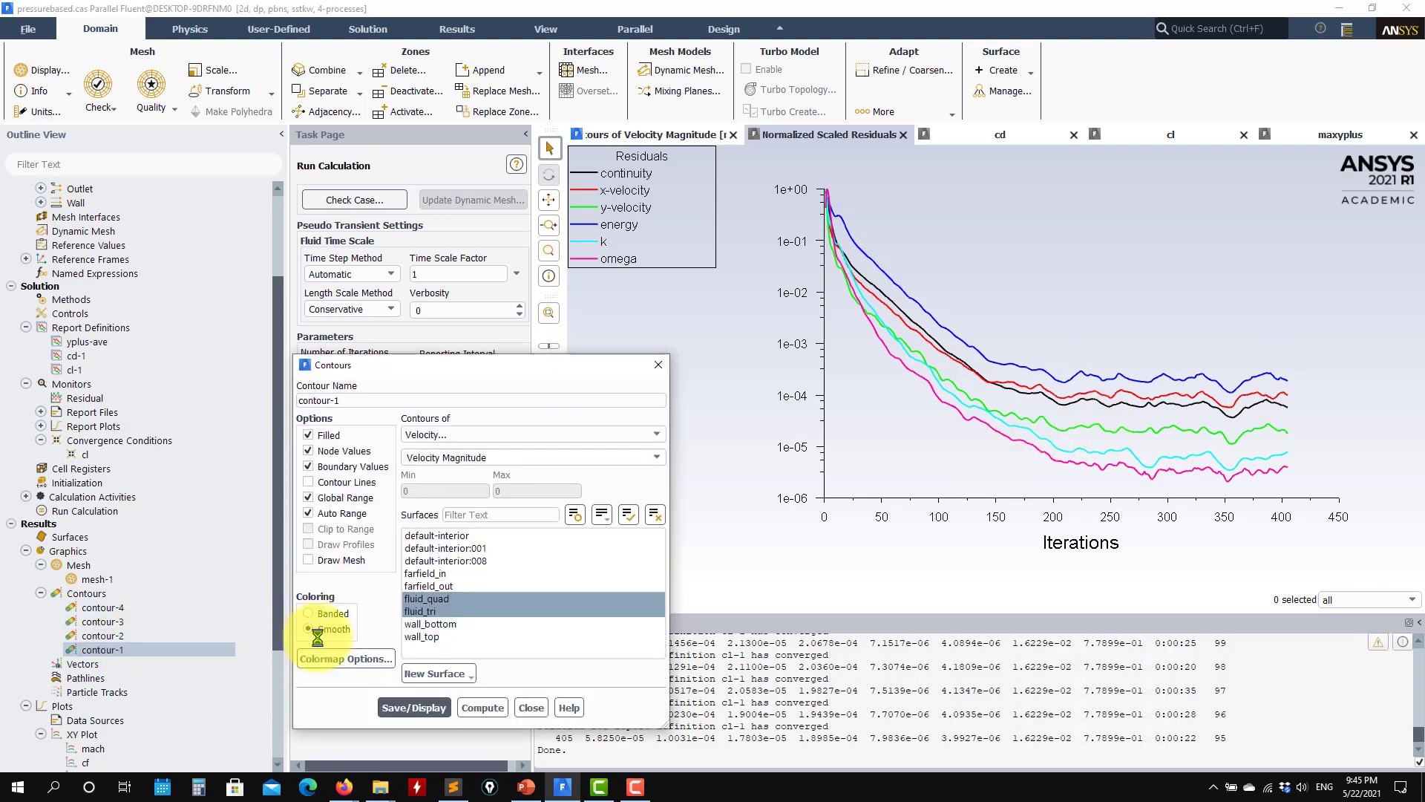
click(414, 708)
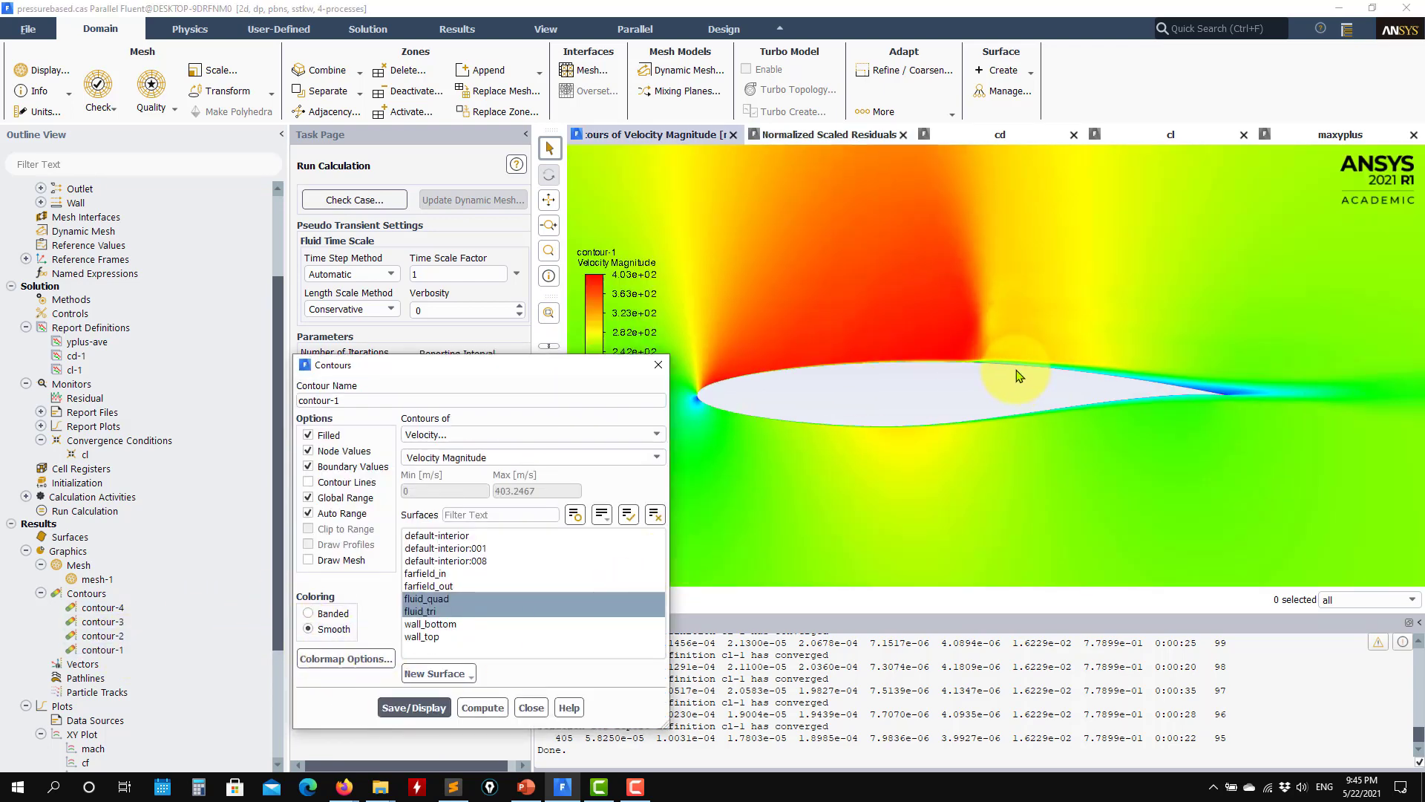
scroll(1019, 376, down, 5)
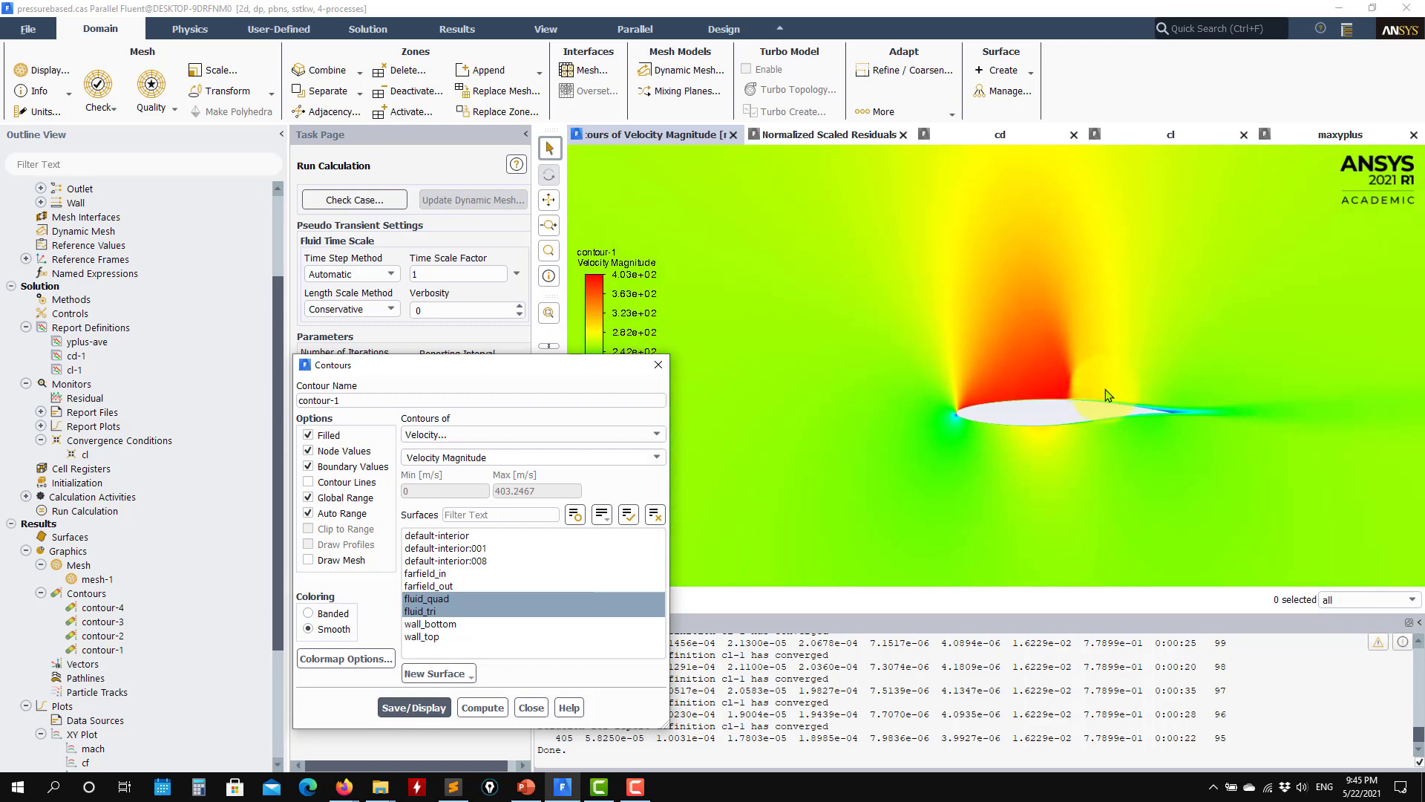
scroll(965, 475, up, 4)
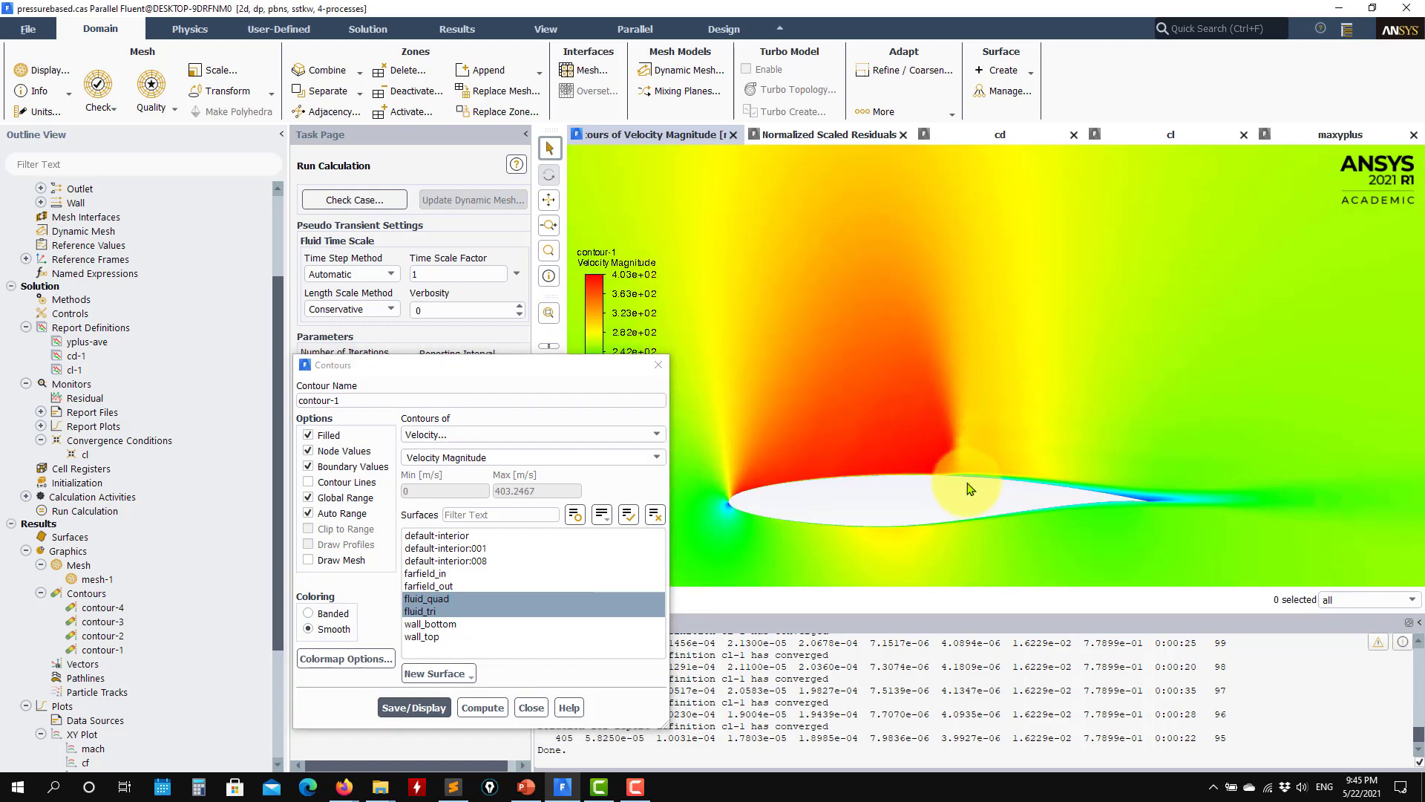
scroll(967, 489, up, 2)
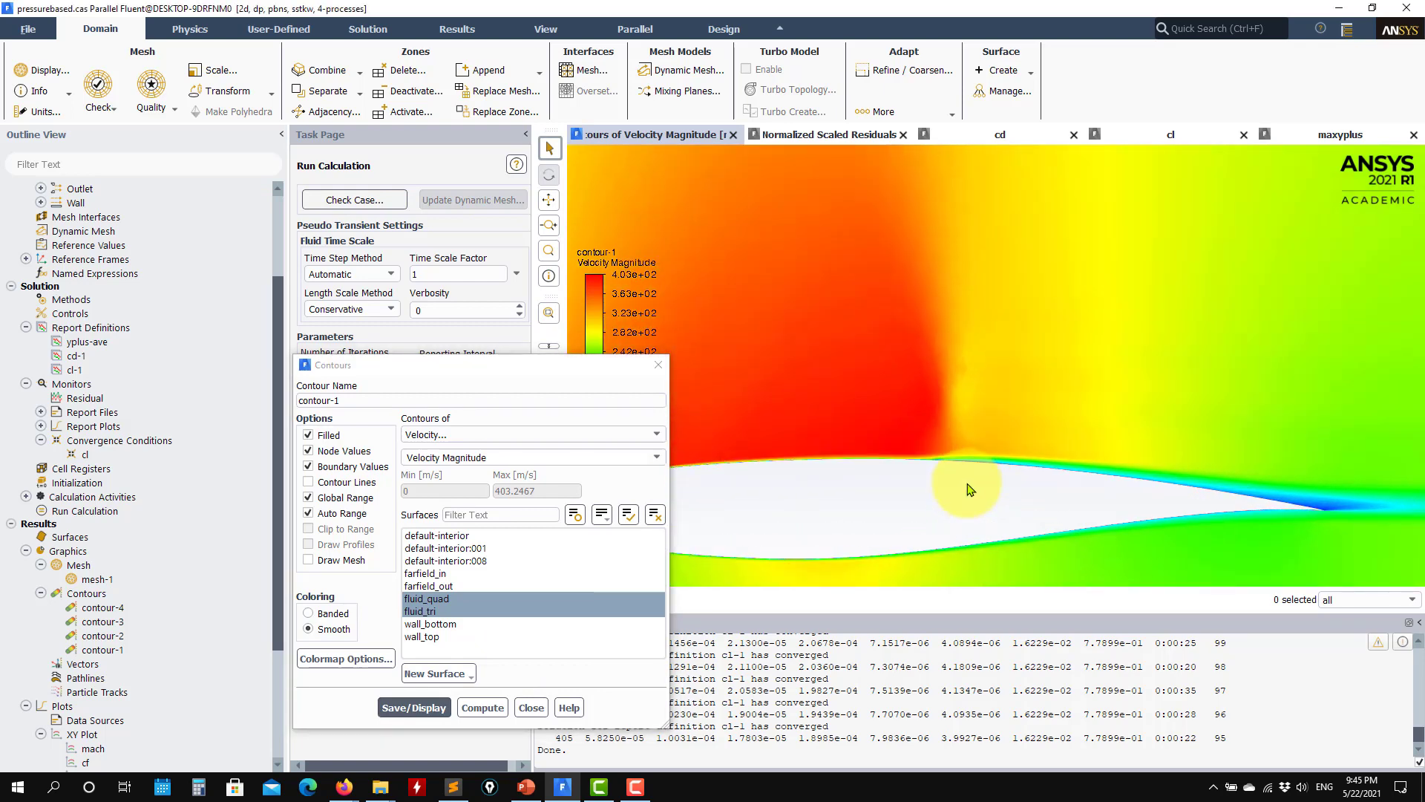
click(532, 708)
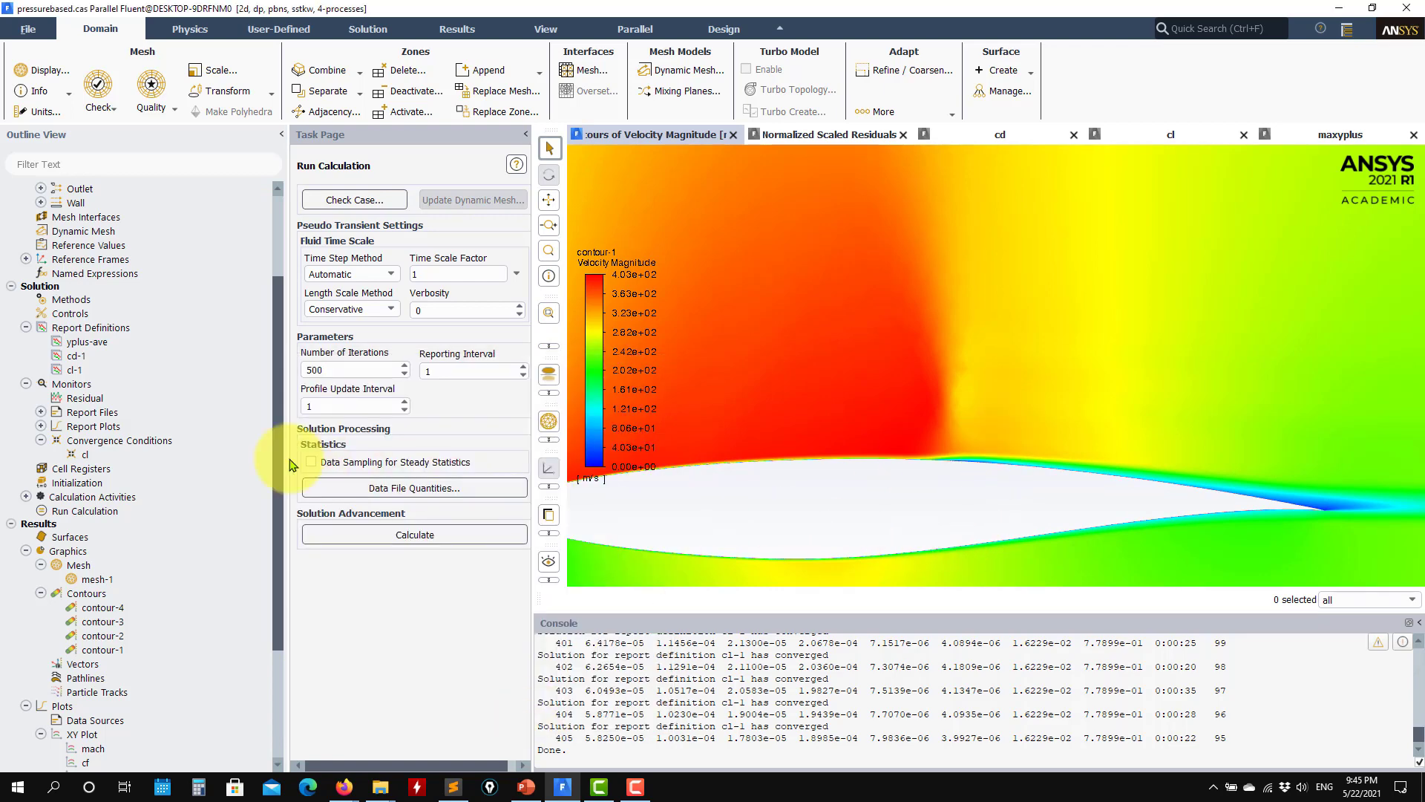
scroll(166, 430, up, 3)
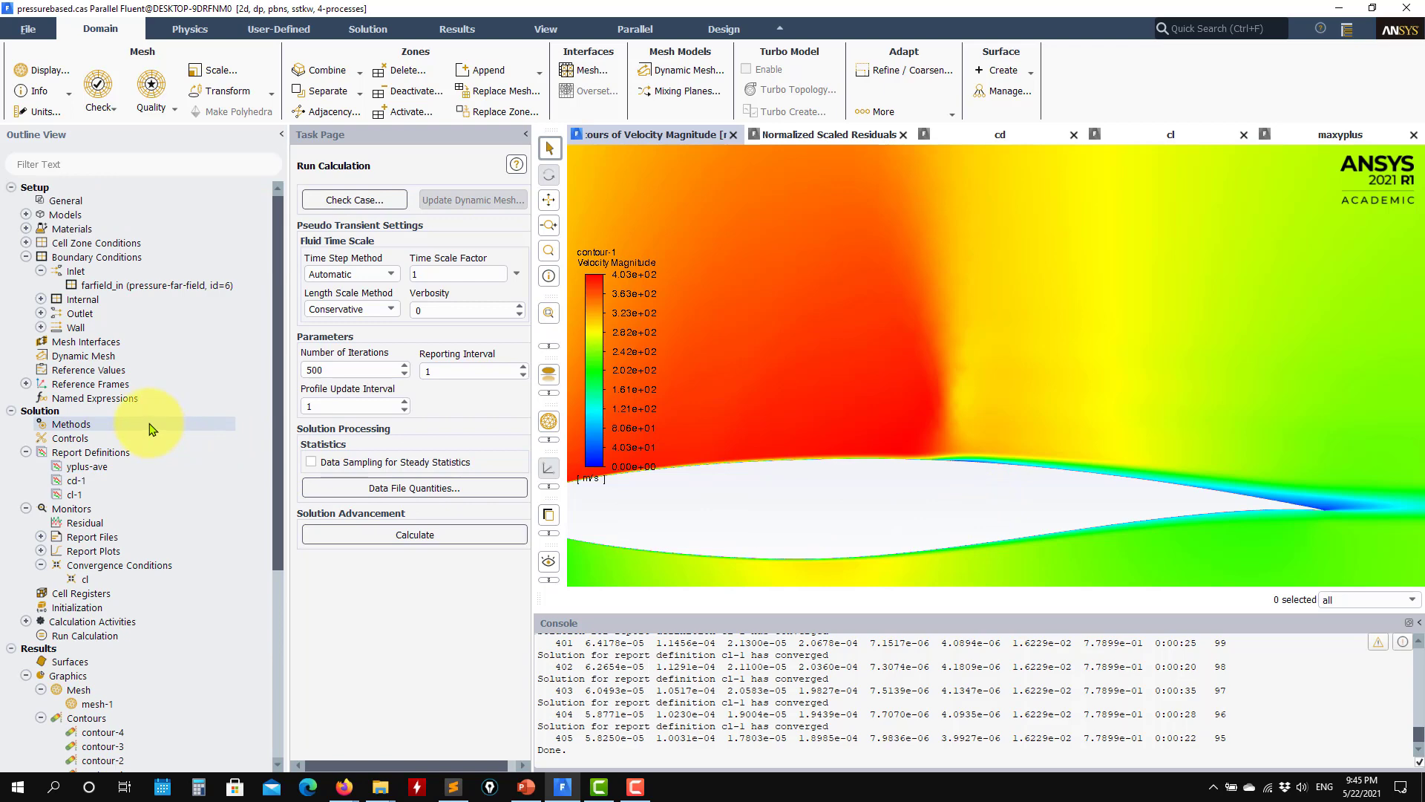
scroll(933, 455, down, 2)
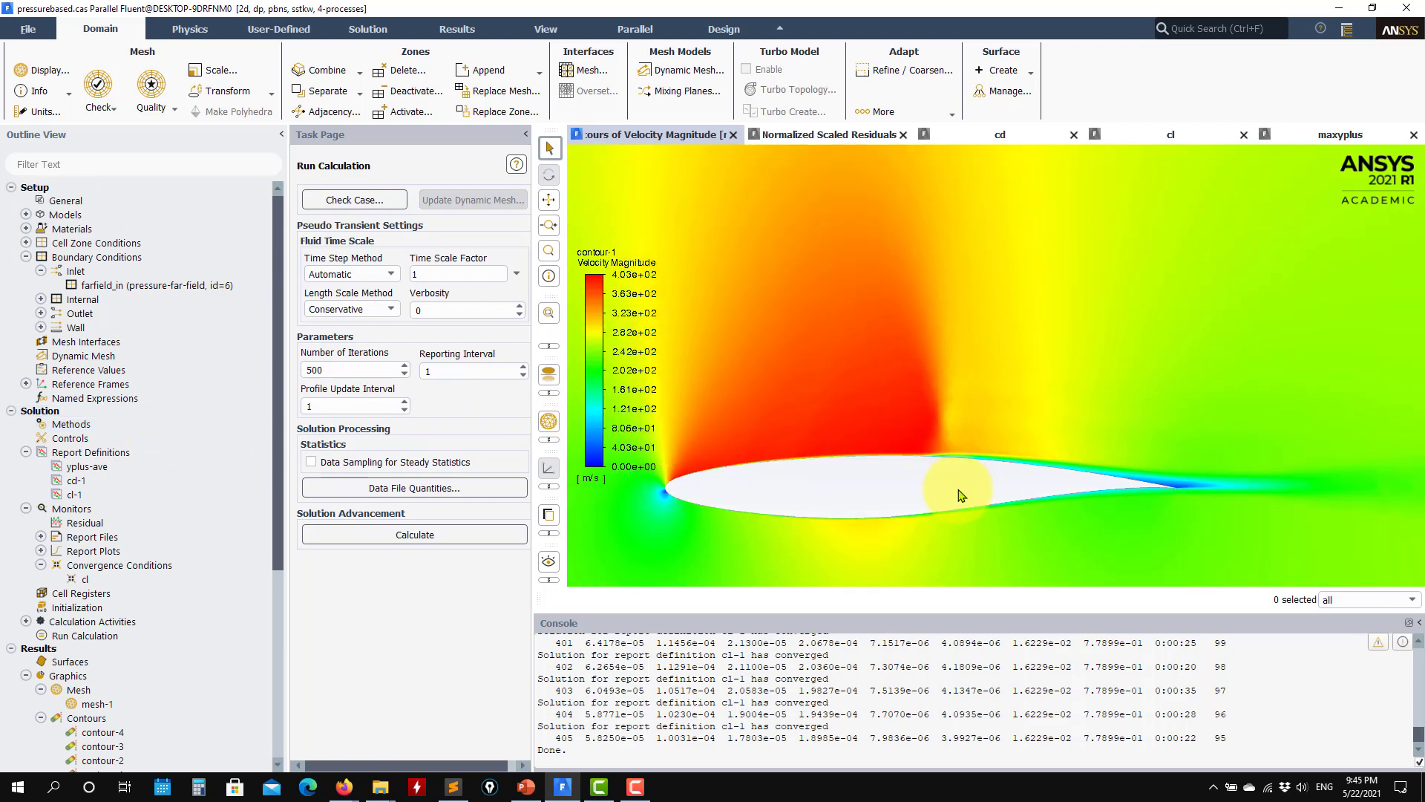
scroll(783, 439, up, 2)
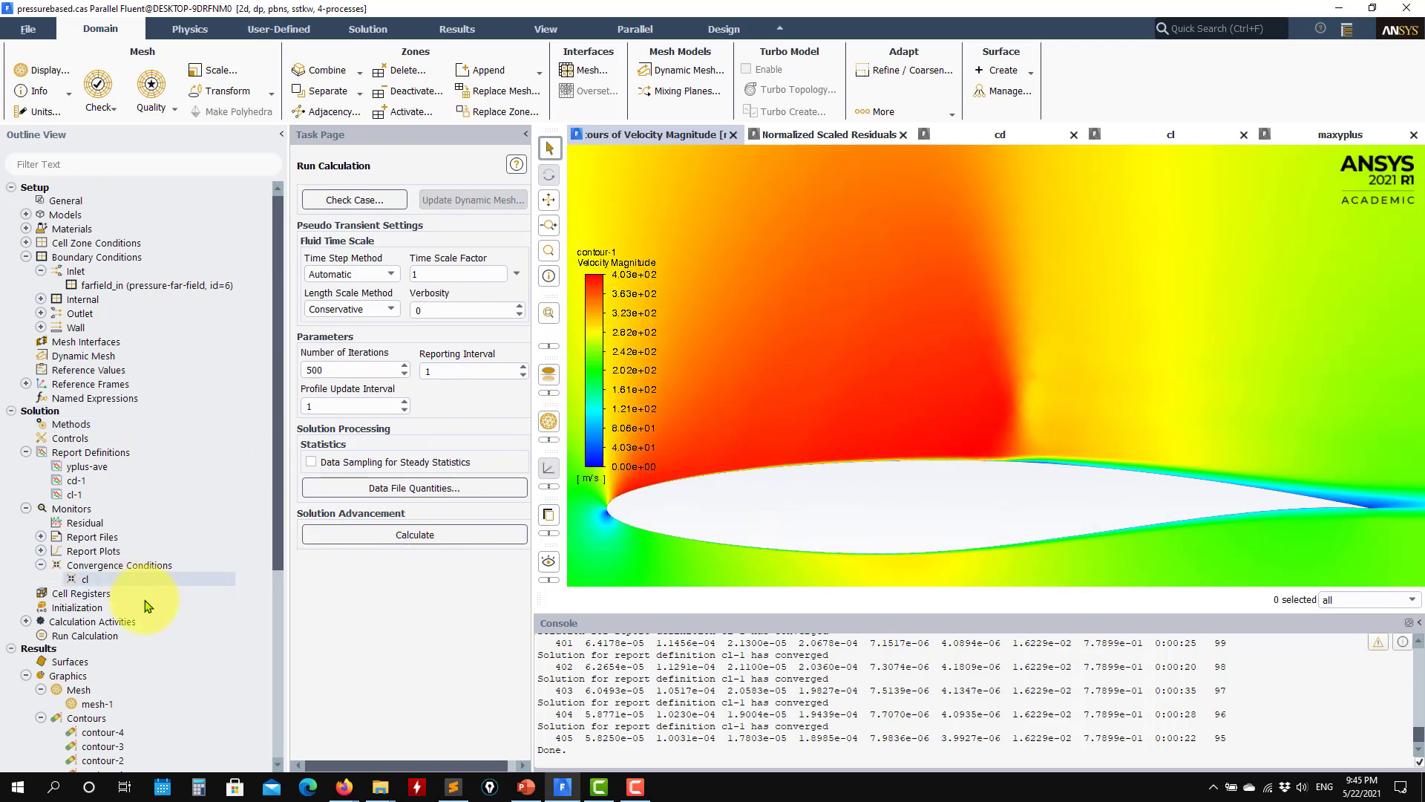
Step: Display the Mach number contours of contour-2 and close the contour settings
scroll(130, 639, down, 3)
double_click(111, 638)
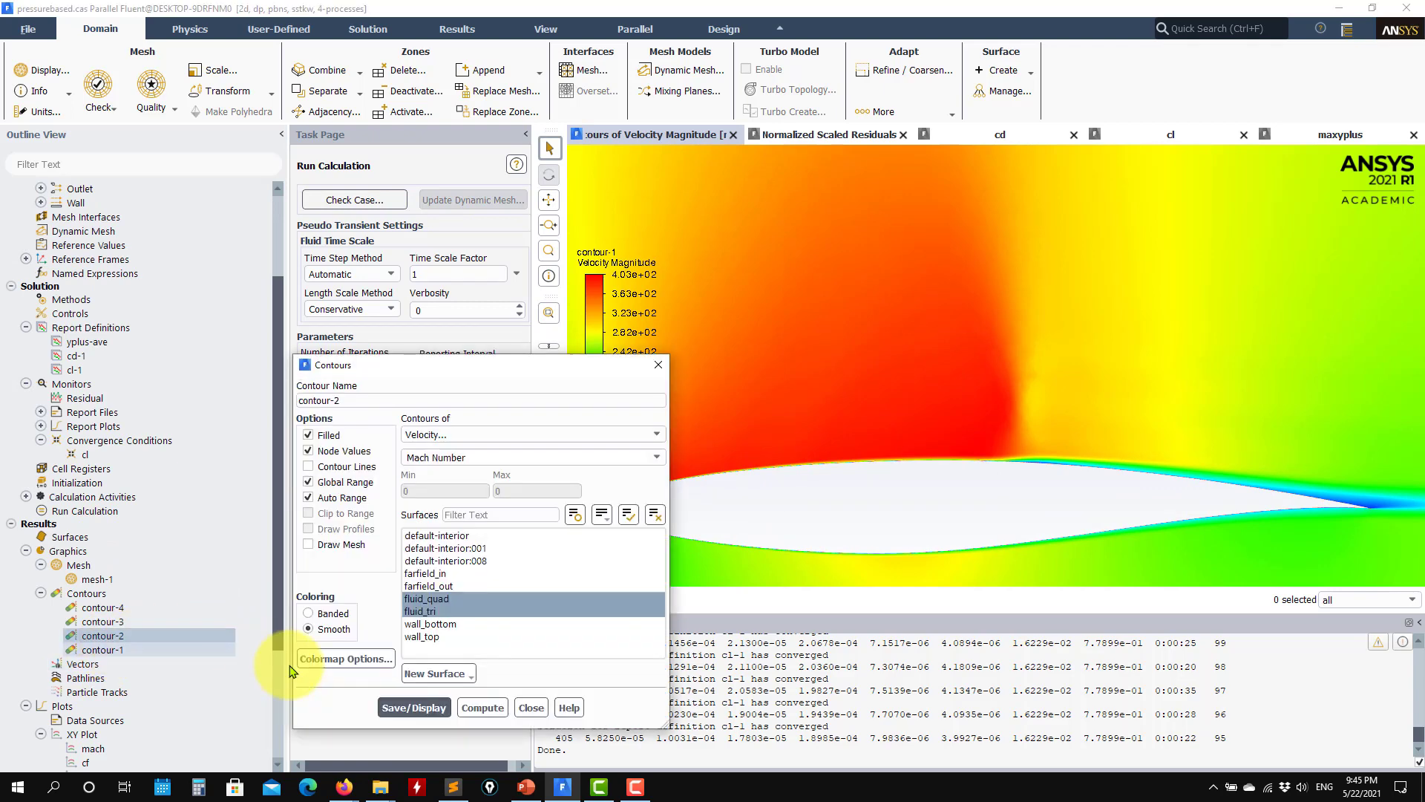
click(413, 707)
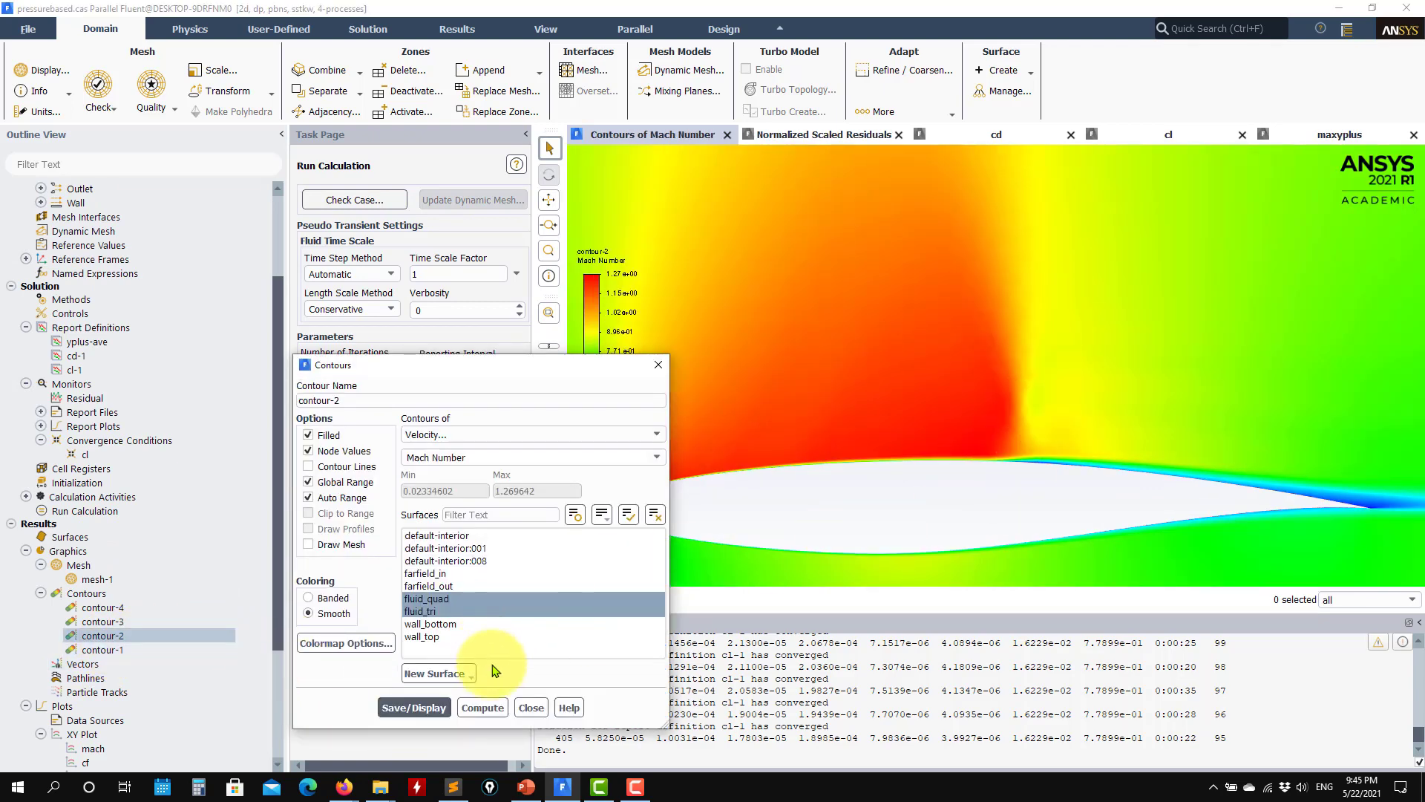
click(531, 708)
Step: Change contour-1 to static pressure, display it and inspect the pressure field around the airfoil
click(102, 649)
double_click(172, 650)
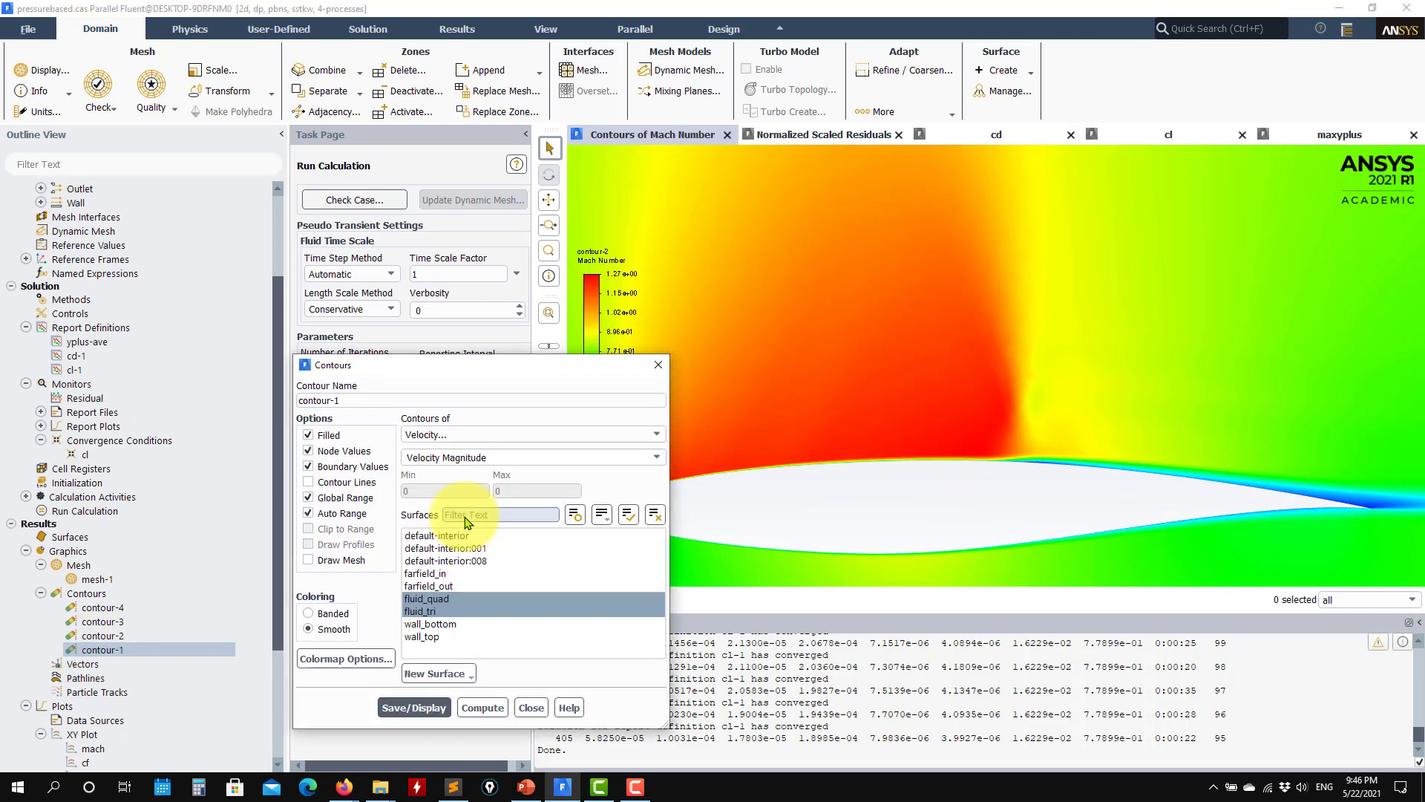
click(656, 434)
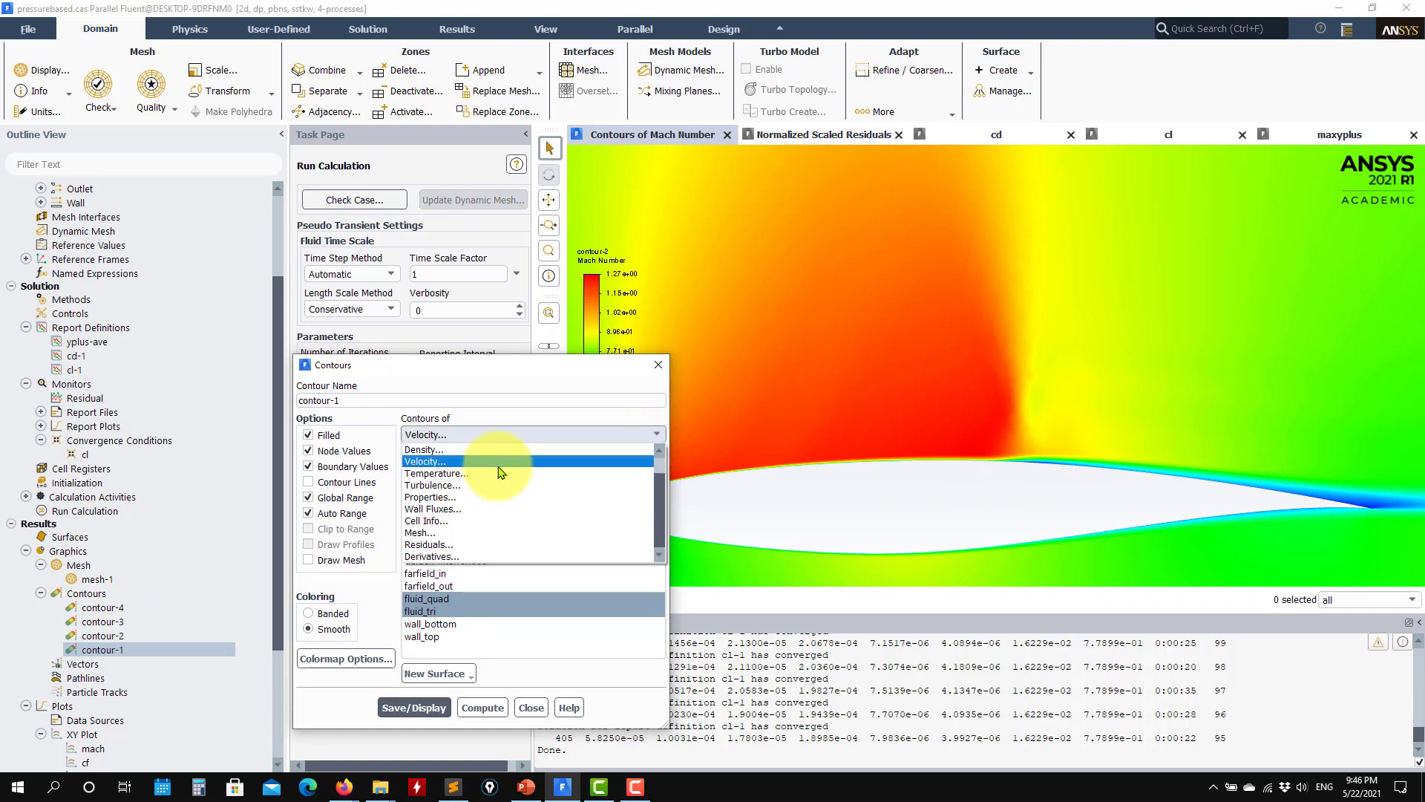
scroll(490, 478, up, 2)
click(449, 461)
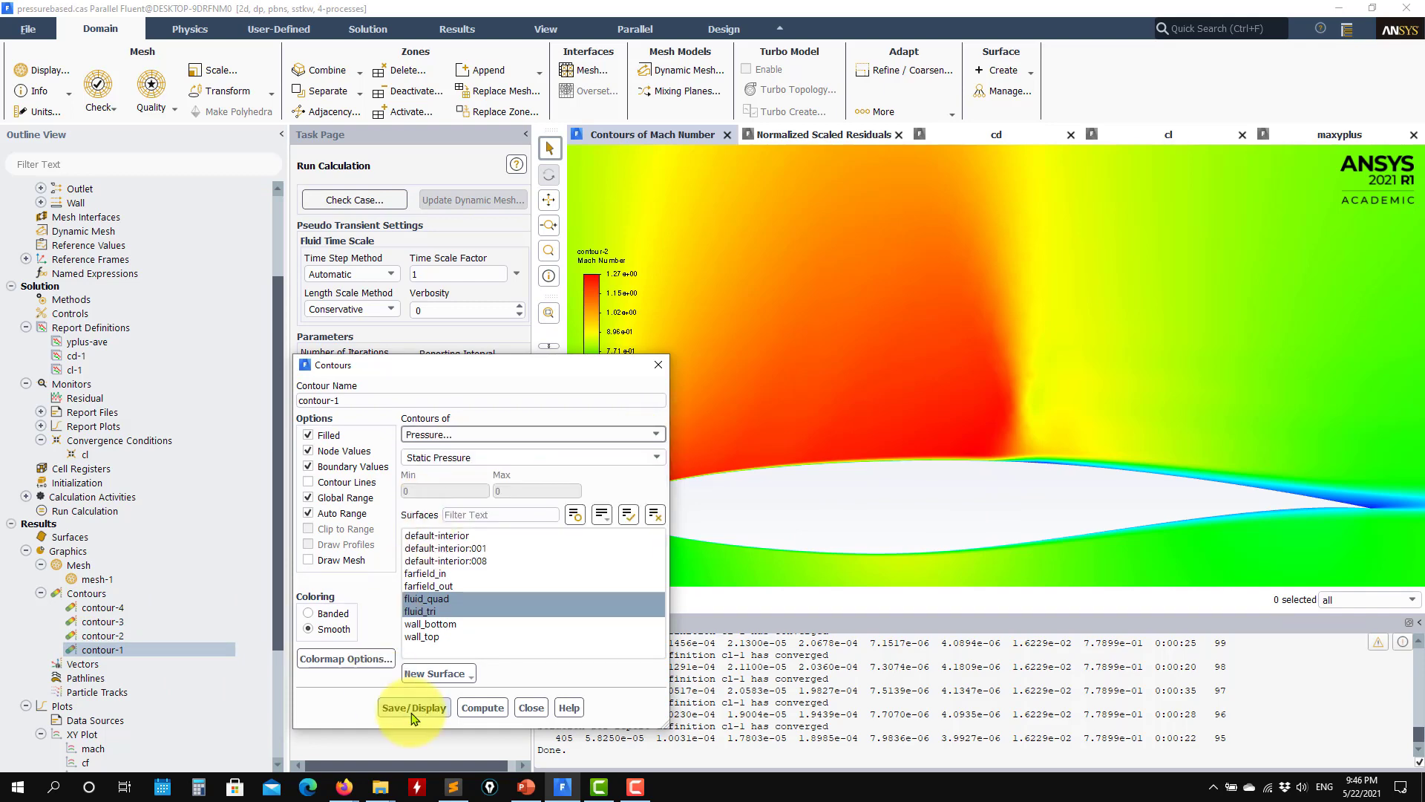
click(414, 707)
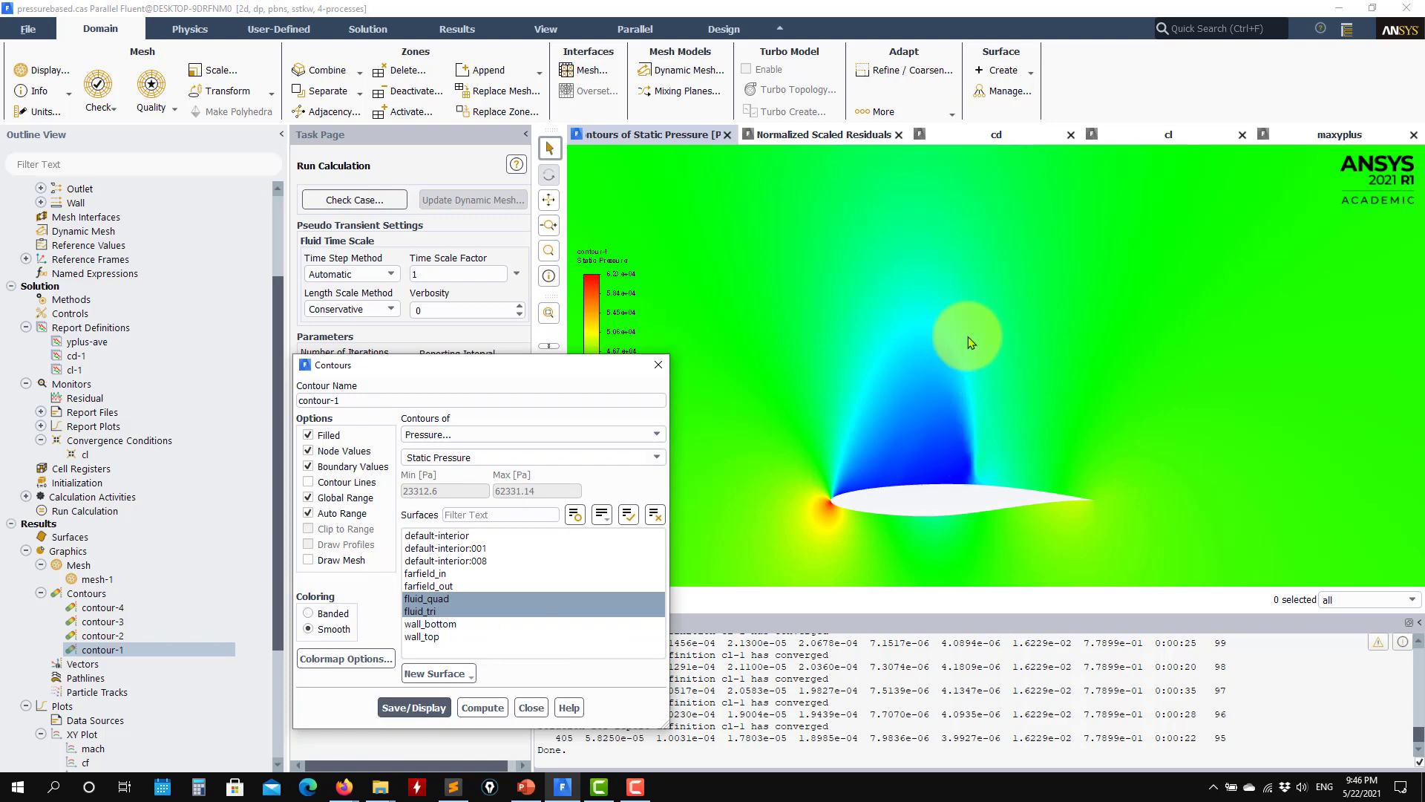
scroll(931, 513, up, 4)
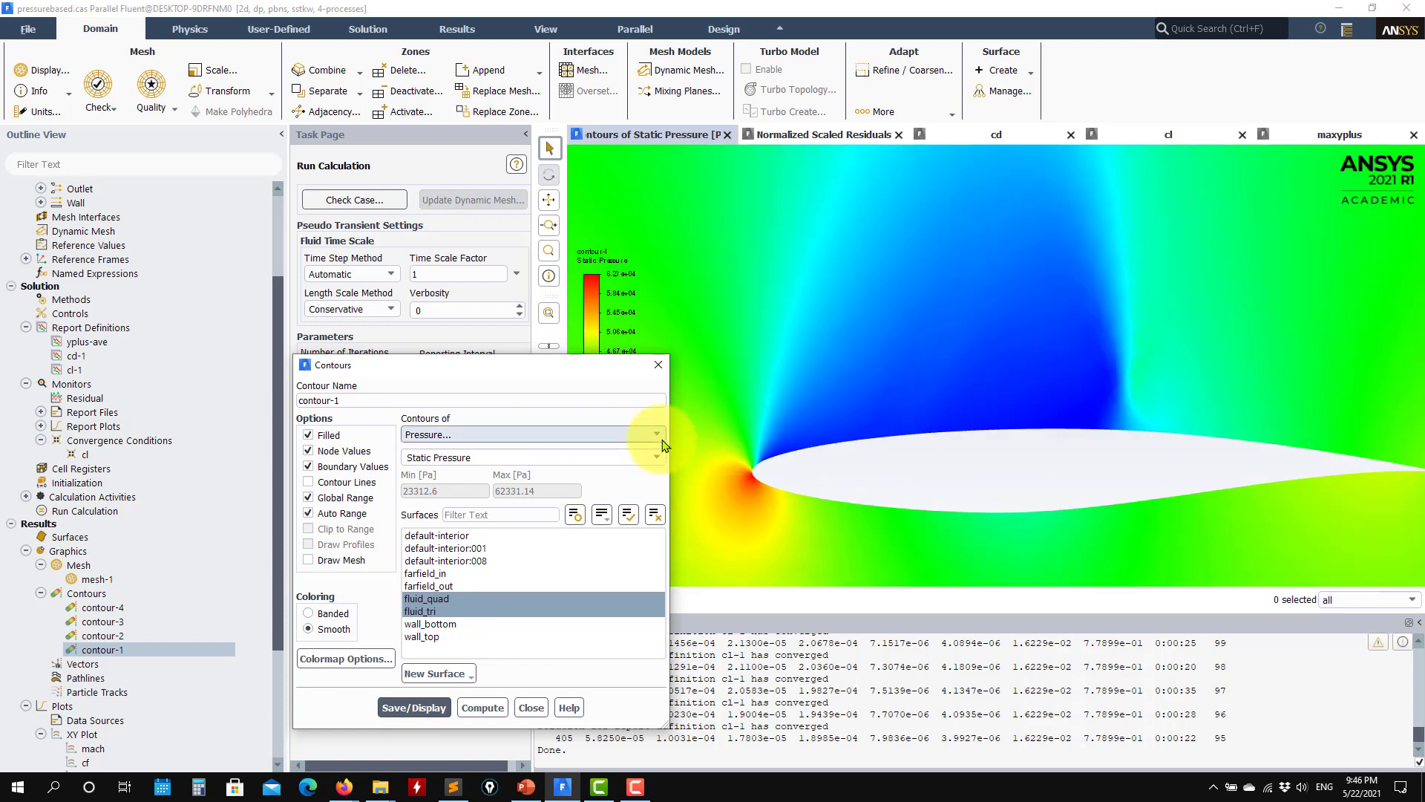
Step: Change contour-1 to the turbulence variable Turbulent Viscosity Ratio and display it around the airfoil's trailing edge and wake
click(639, 435)
click(451, 509)
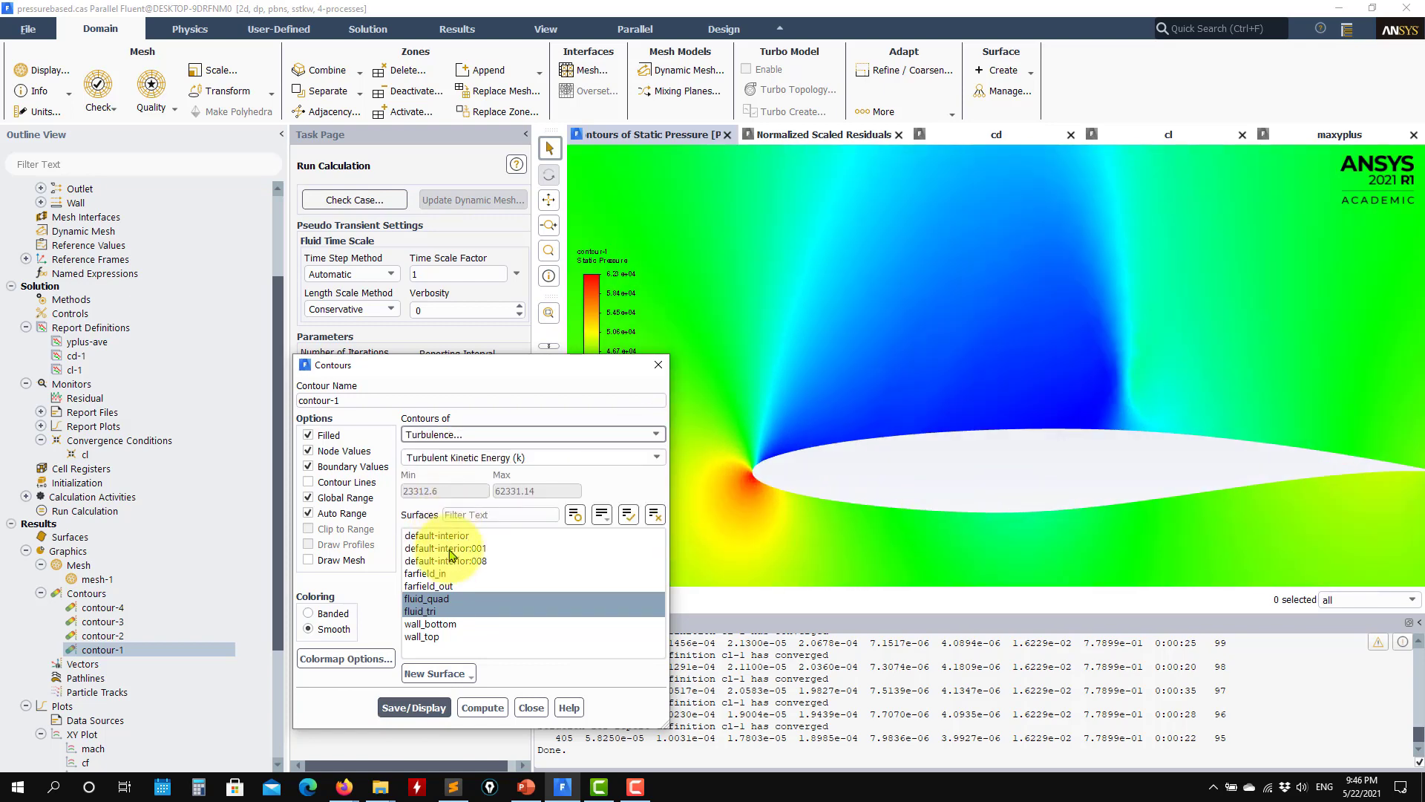
click(657, 458)
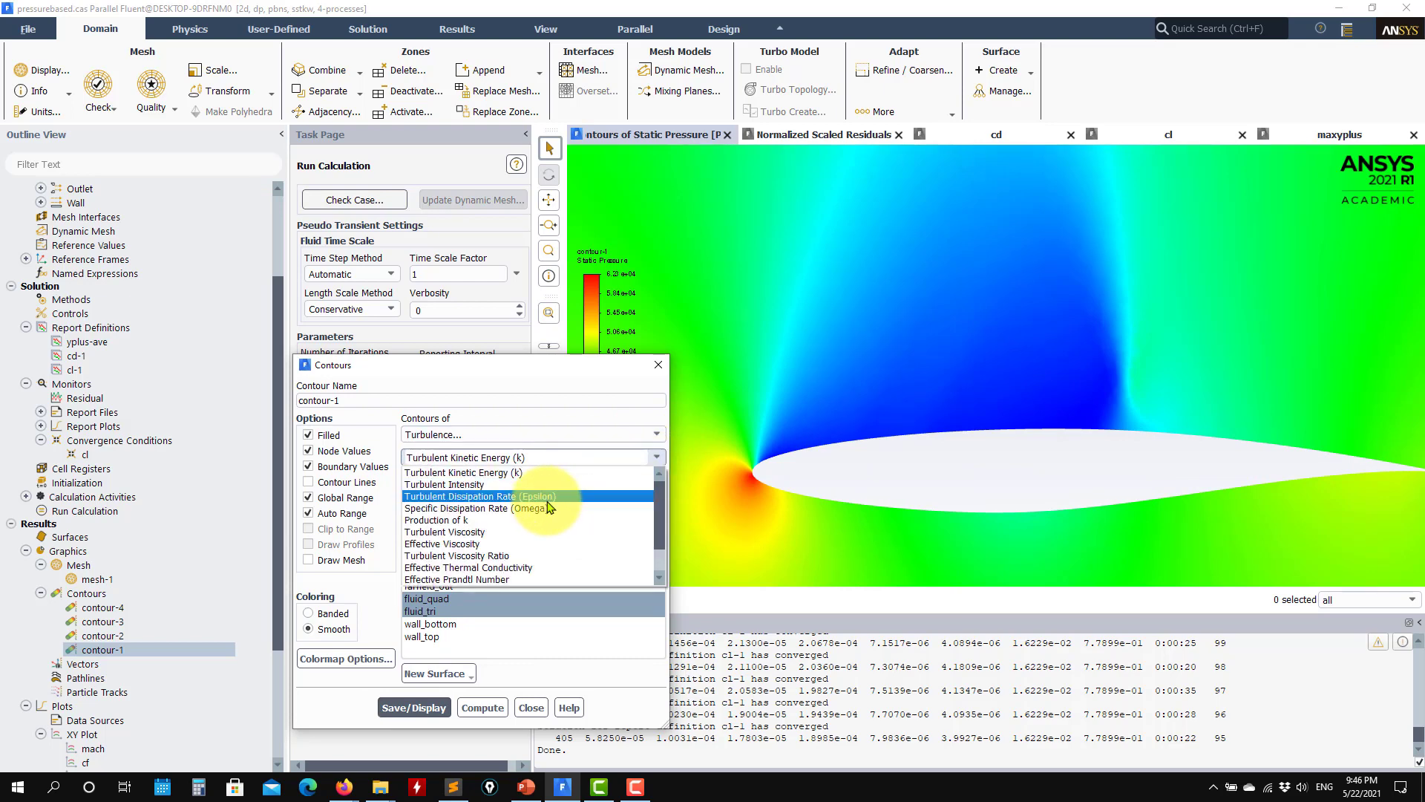
scroll(477, 523, down, 1)
click(478, 520)
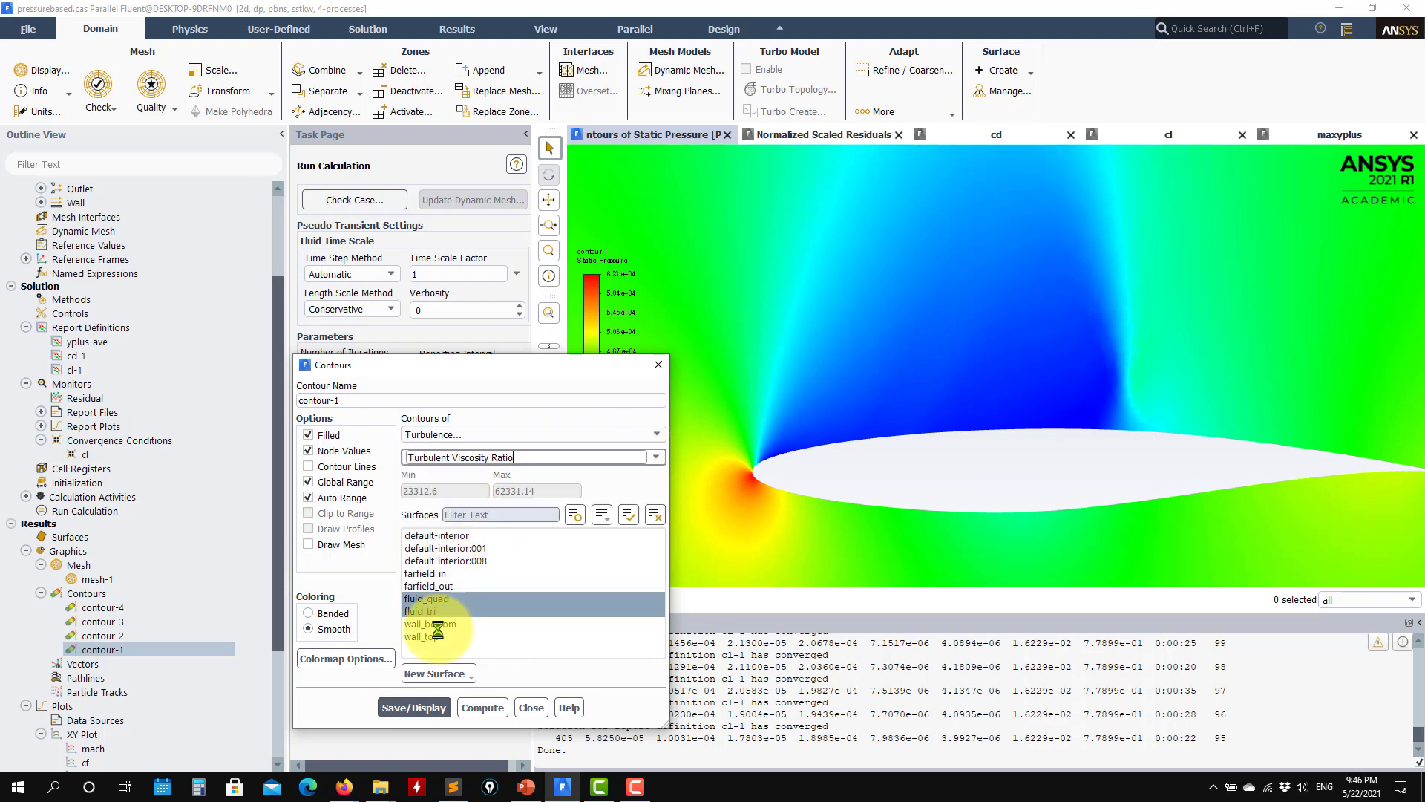
click(413, 692)
mouse_move(1267, 478)
middle_down()
mouse_move(808, 483)
mouse_move(980, 478)
mouse_move(902, 491)
middle_up()
Step: Enable mesh drawing for contour-1, display the mesh and overlay it on the turbulent viscosity ratio contours
click(309, 544)
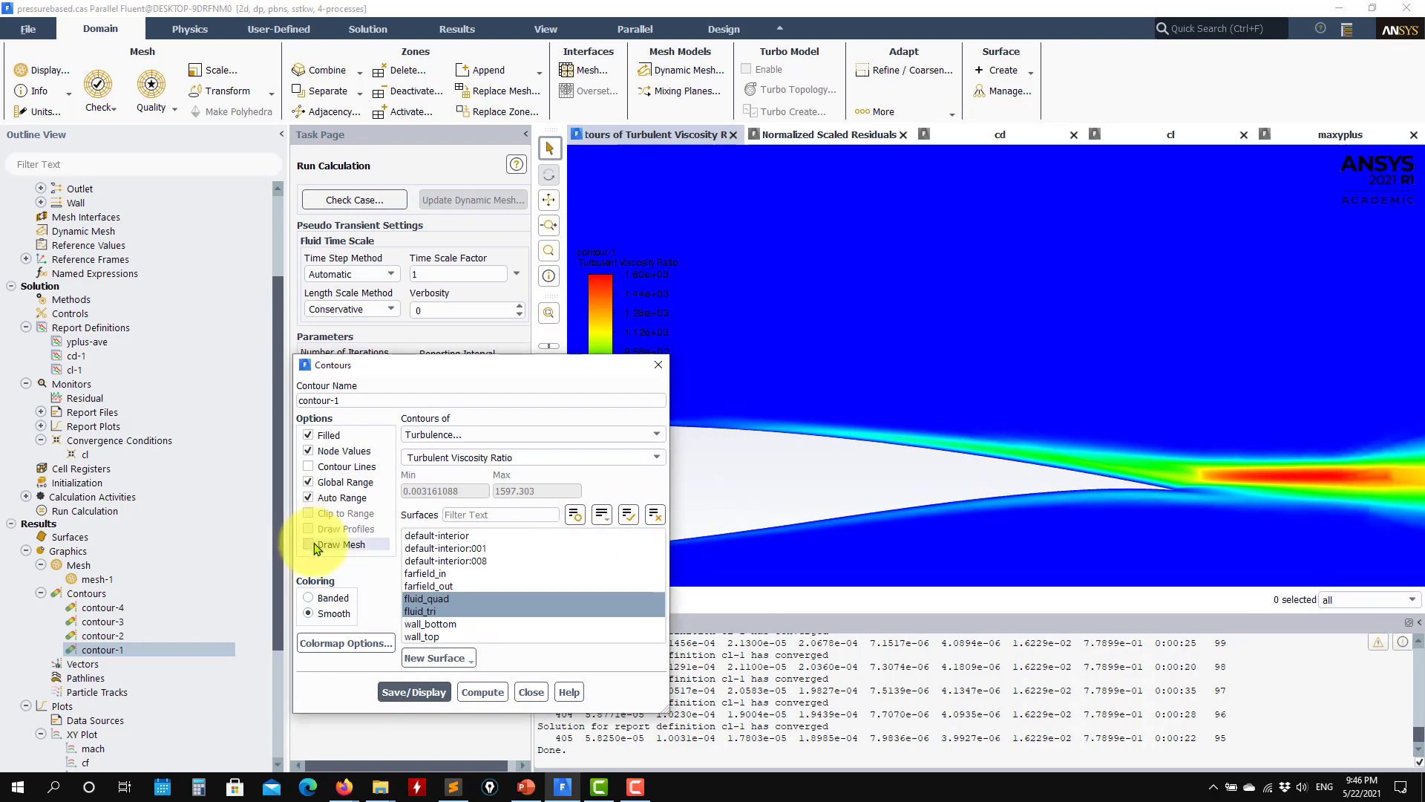
click(432, 743)
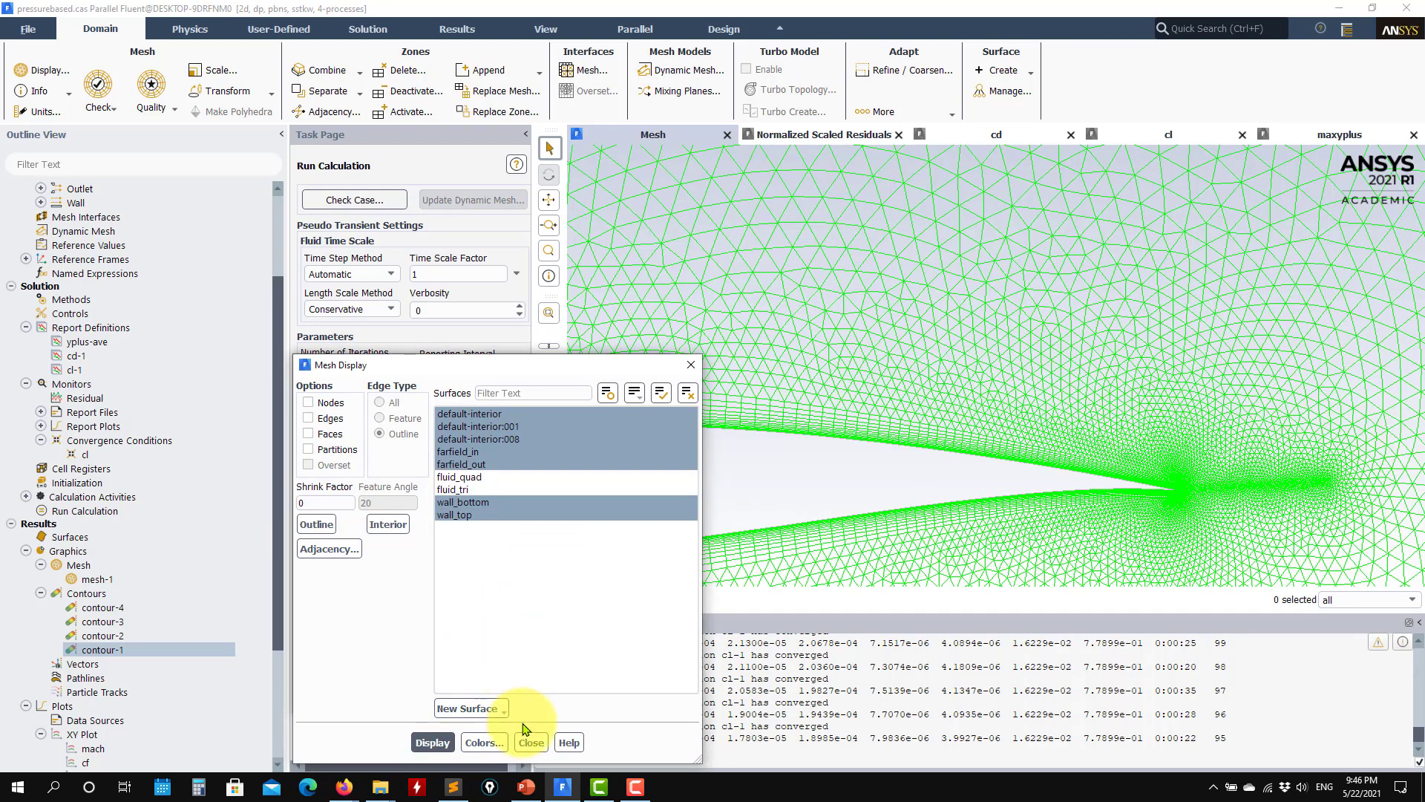
click(531, 743)
click(414, 692)
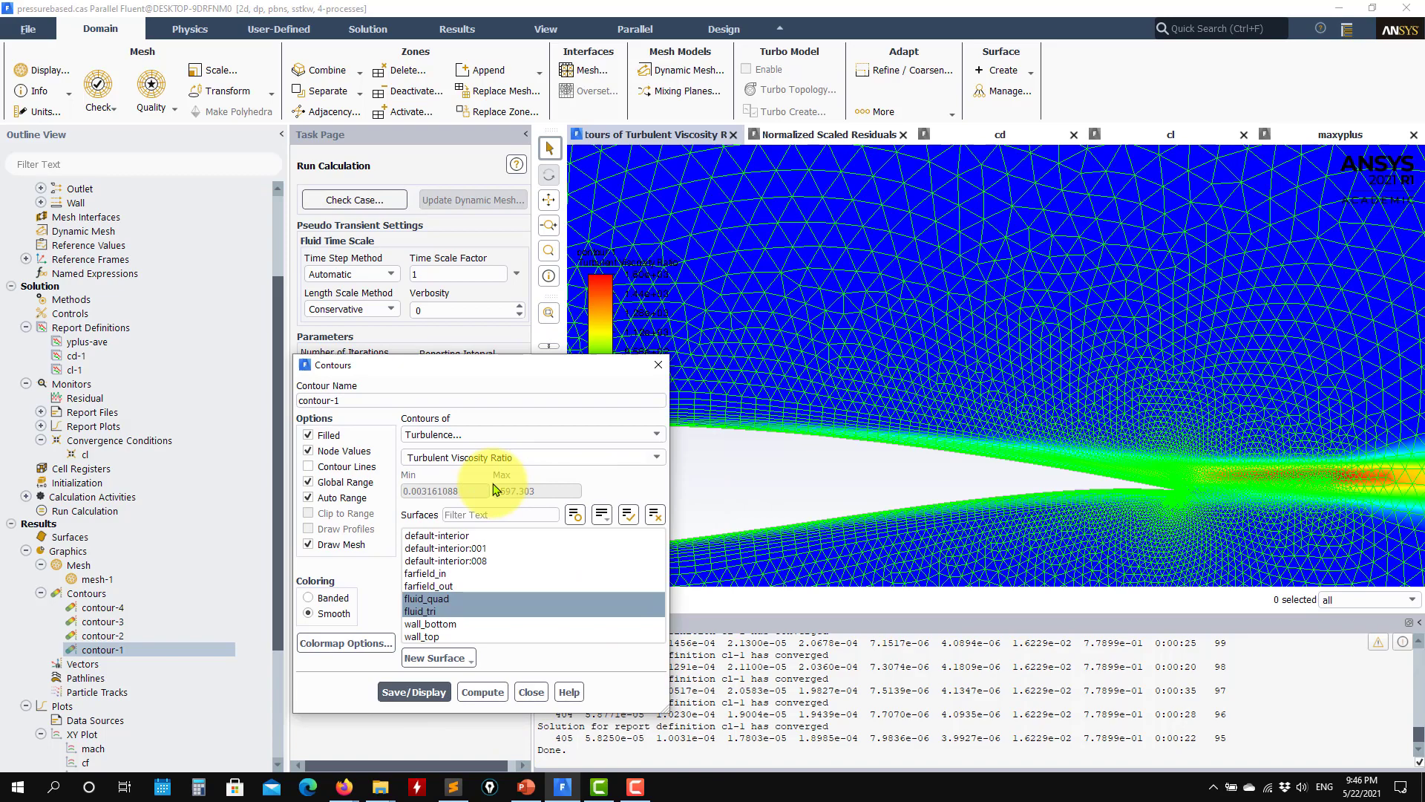
Step: Disable the automatic range of contour-1, set its maximum to 100, display it and inspect the trailing edge closely
click(356, 501)
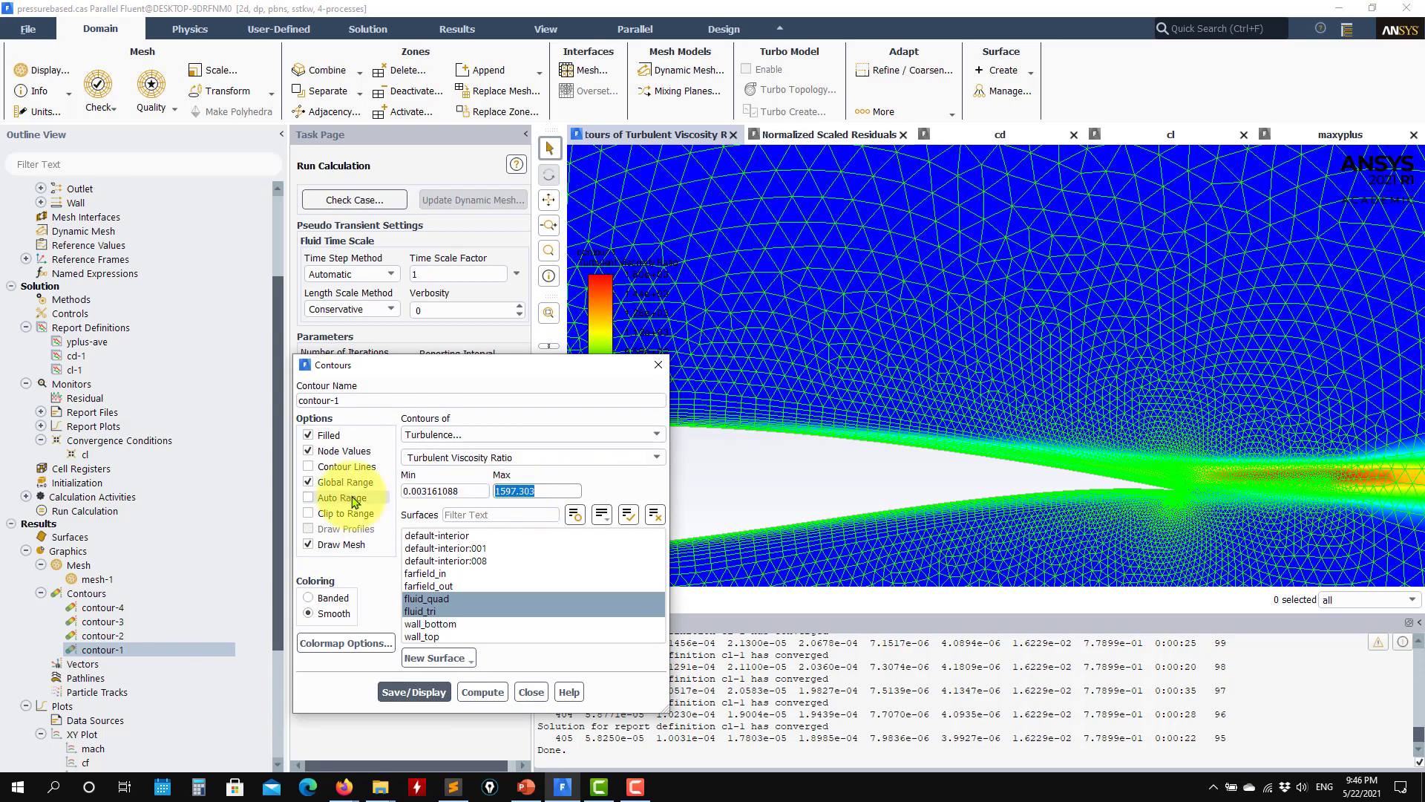
text(100)
click(414, 692)
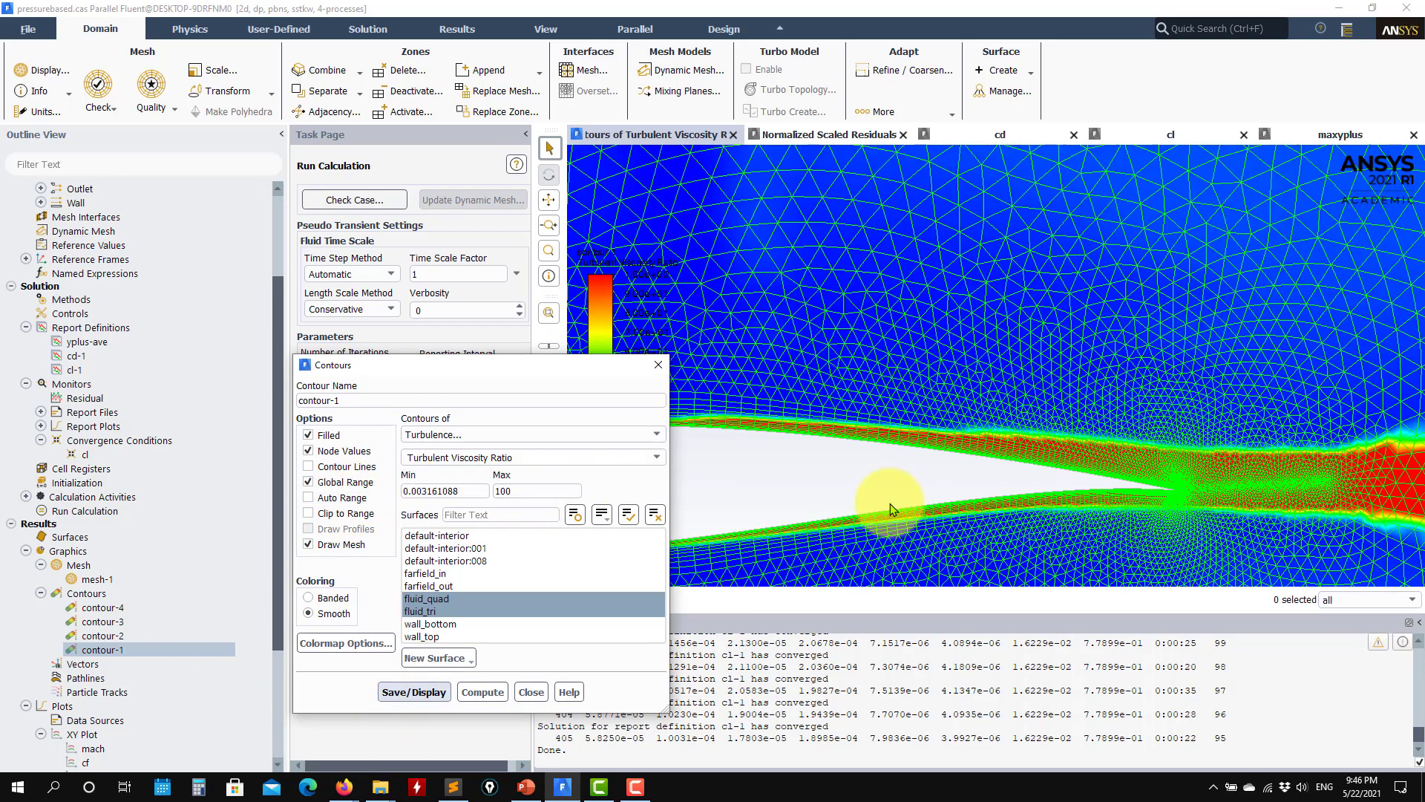
scroll(1115, 489, up, 5)
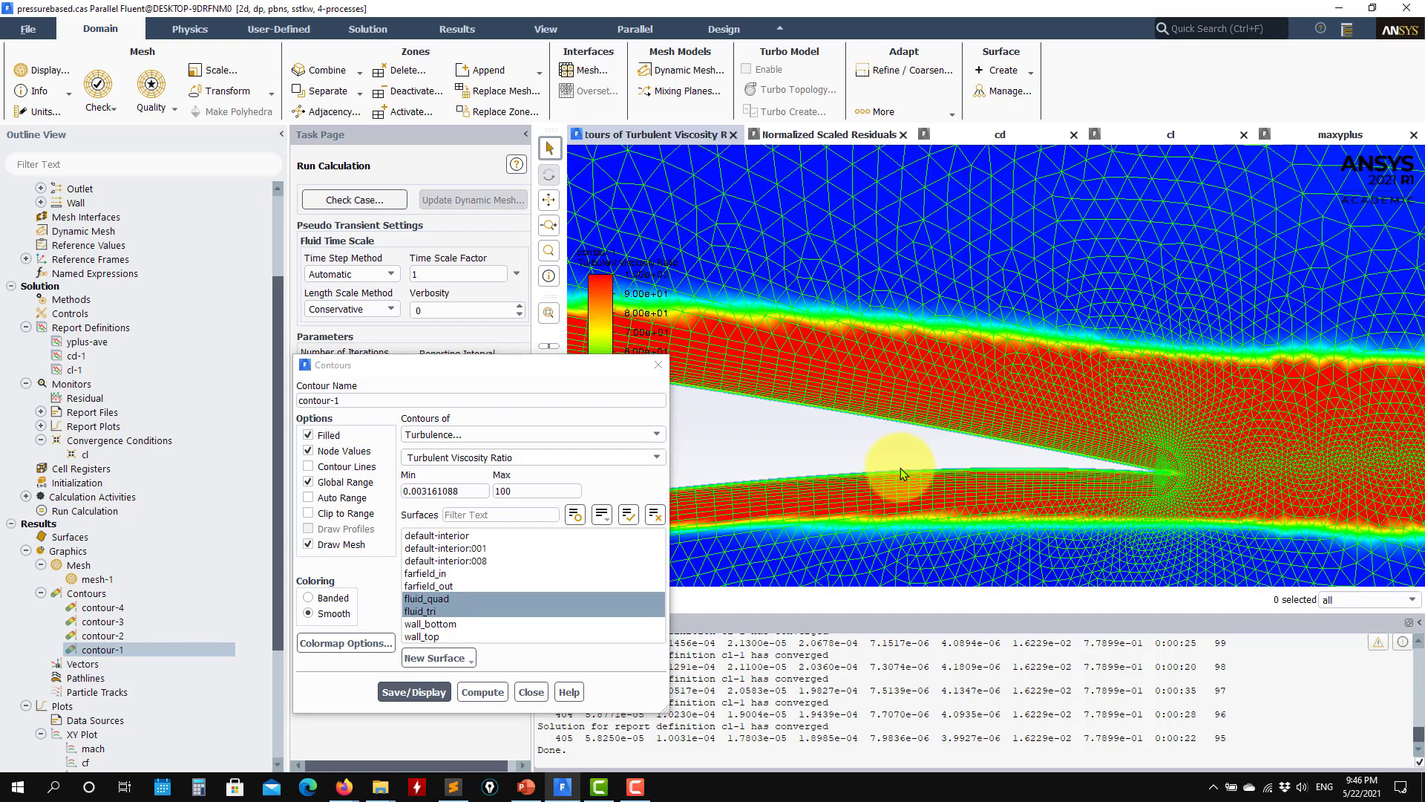
scroll(1097, 474, up, 2)
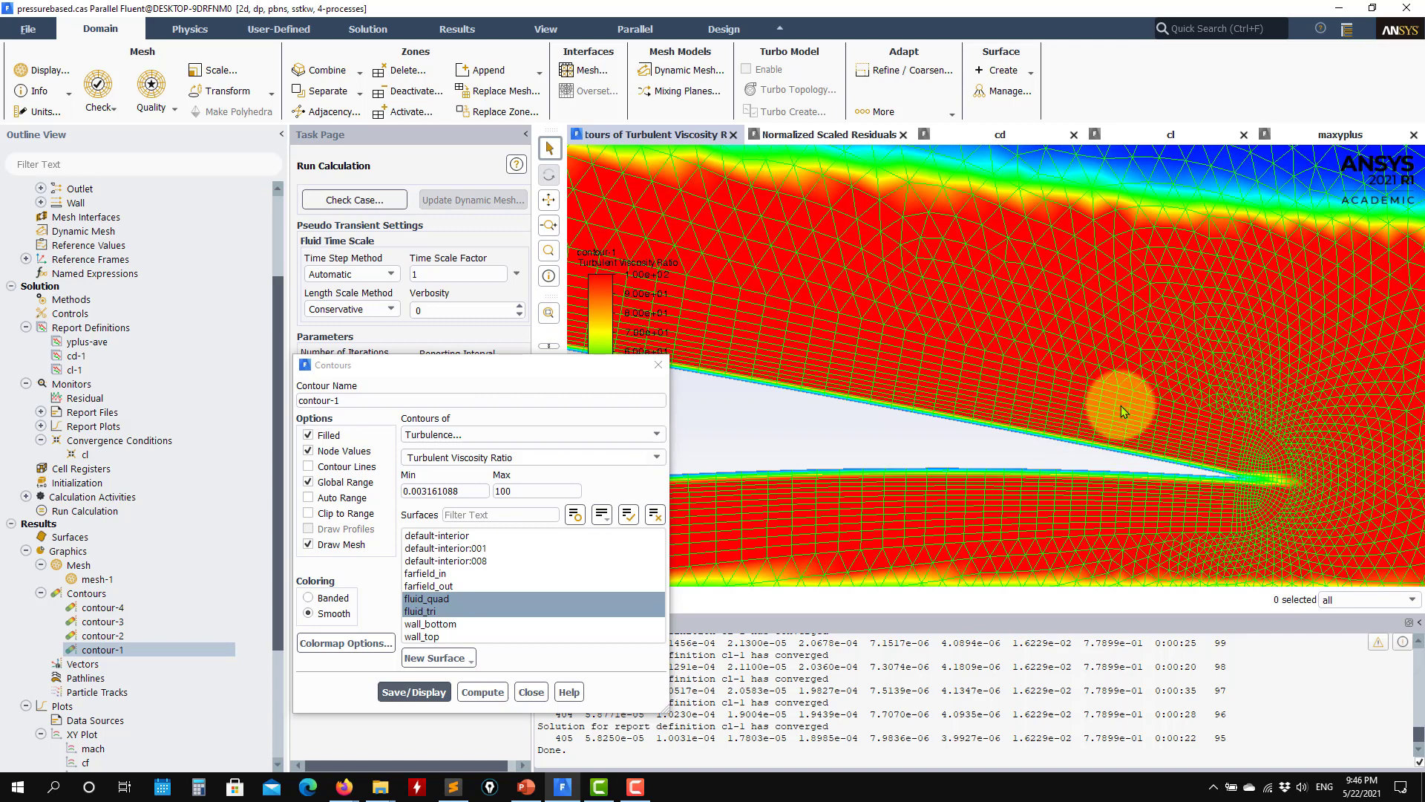
Step: Set the maximum of the turbulent viscosity ratio range to 500 and redisplay contour-1
double_click(547, 492)
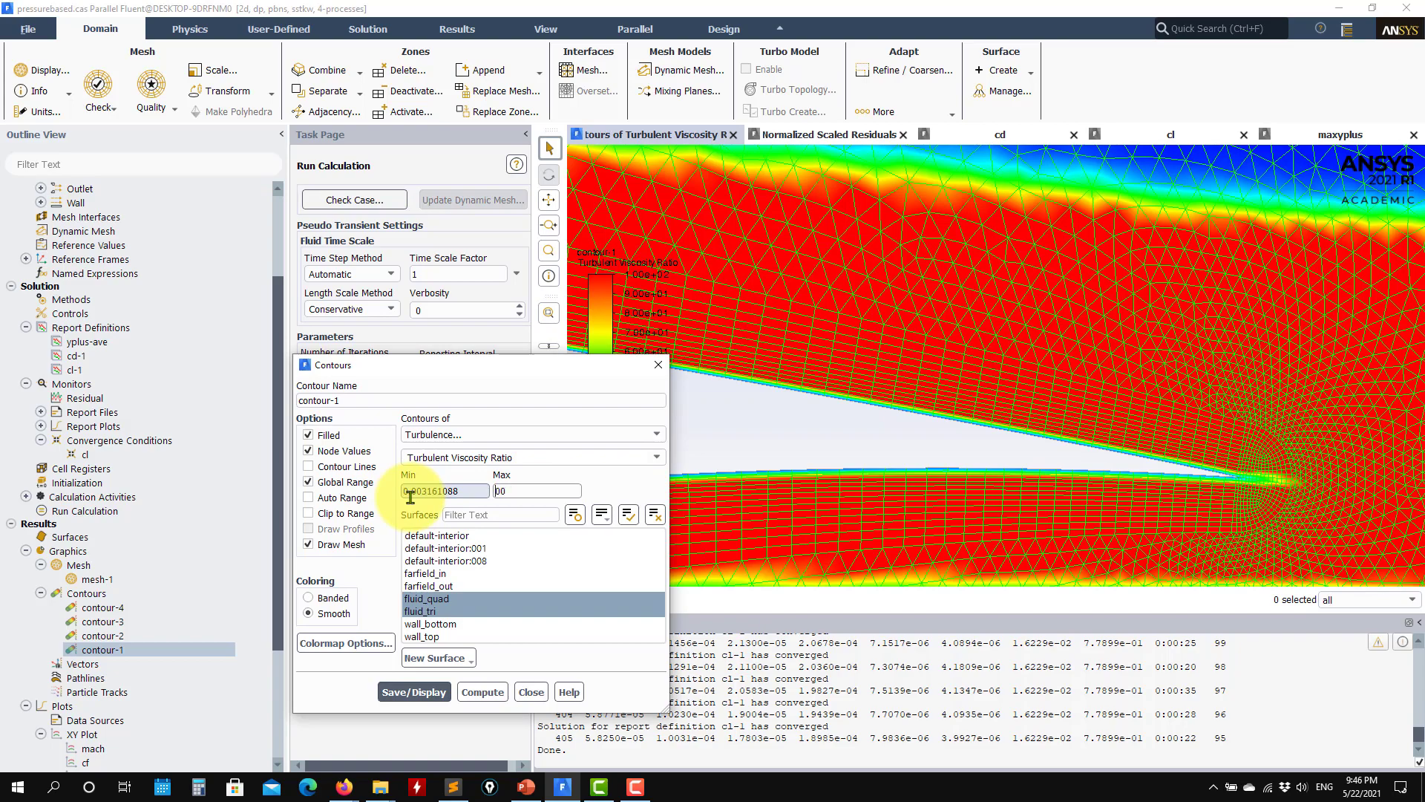
click(417, 691)
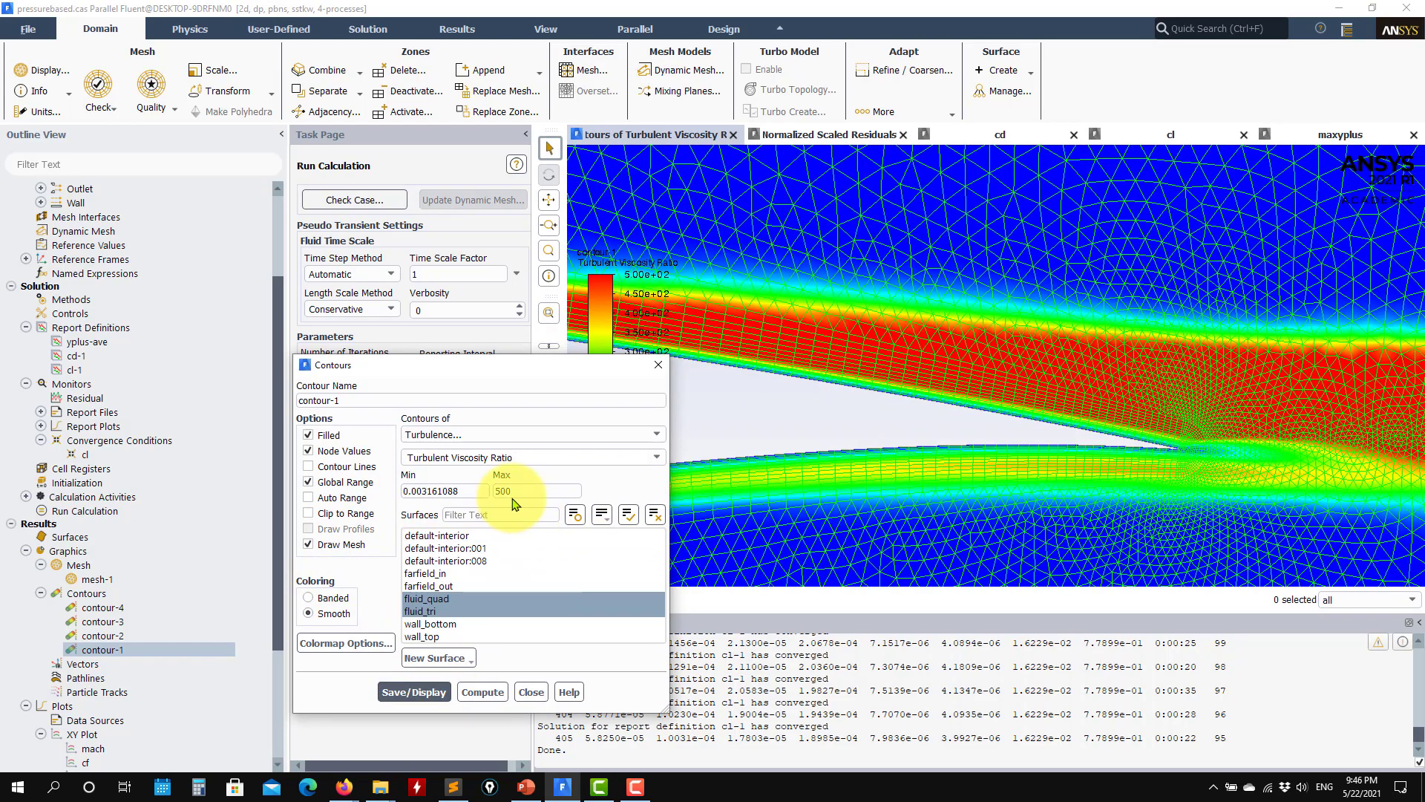
Step: Set the maximum of contour-1's turbulent viscosity ratio range to 1000 and redisplay the contours
drag(500, 493, 423, 493)
text(1000)
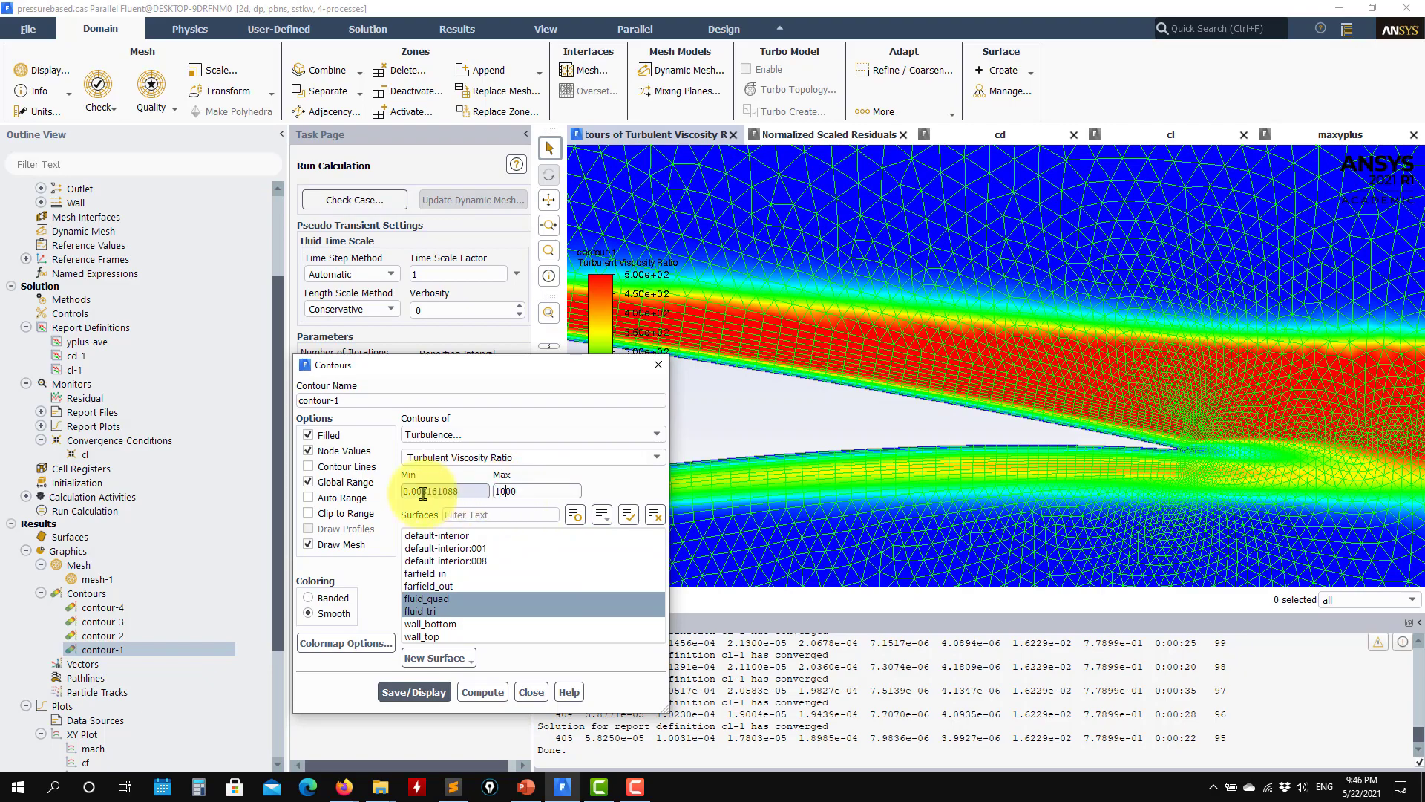
click(412, 691)
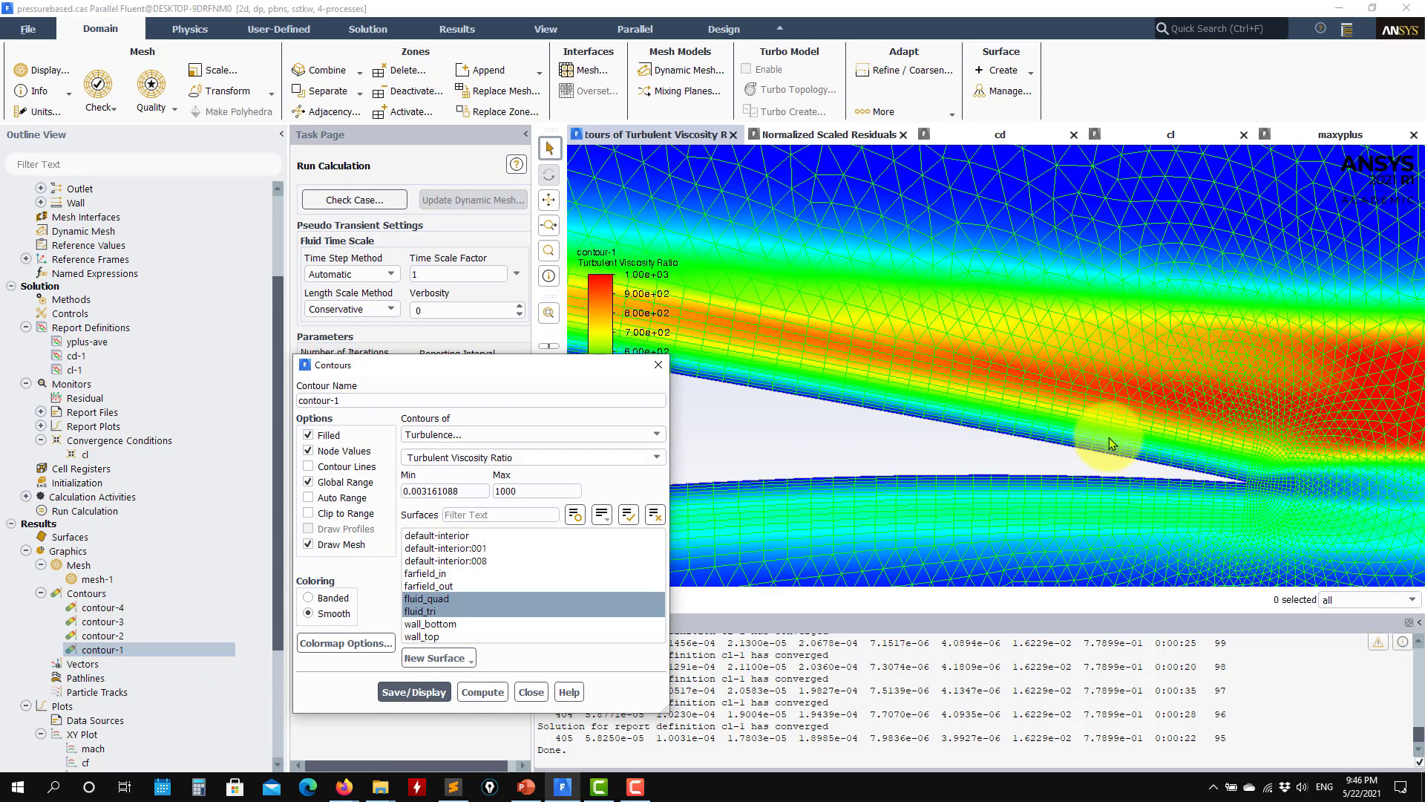
Step: Examine the turbulent viscosity ratio and mesh along the airfoil's rear upper surface up to the trailing edge
scroll(1109, 437, up, 2)
click(1086, 413)
scroll(1068, 410, down, 8)
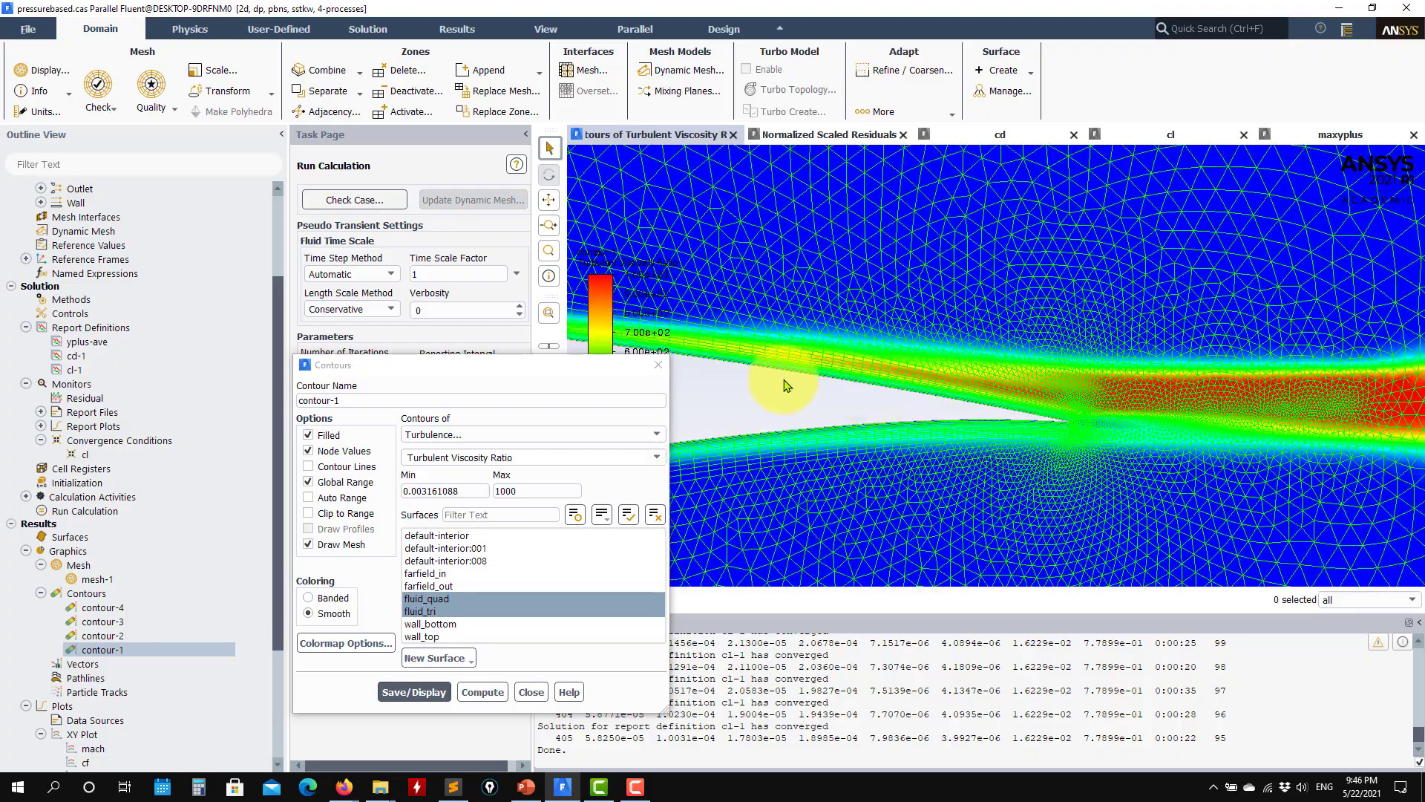
scroll(821, 375, up, 6)
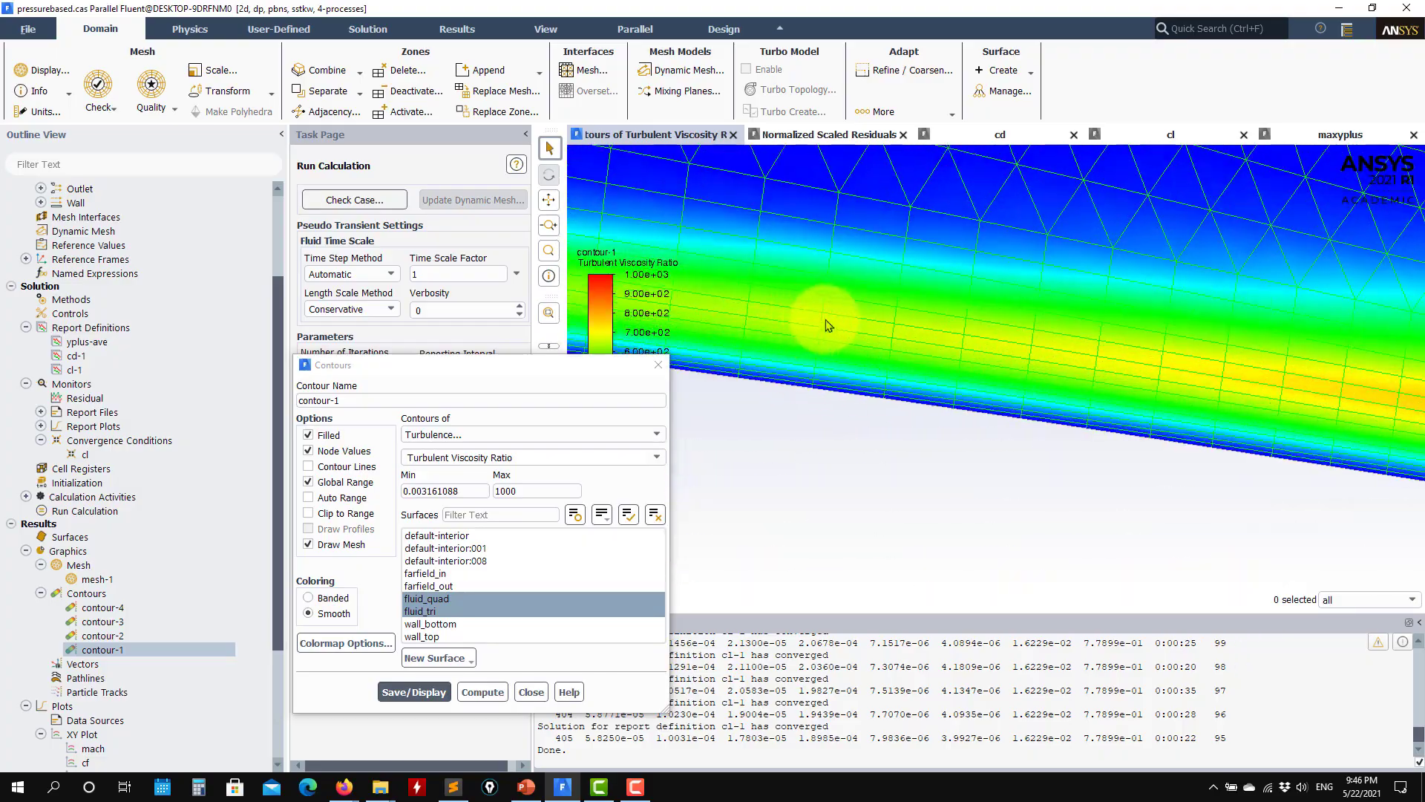
middle_drag(1256, 388, 751, 382)
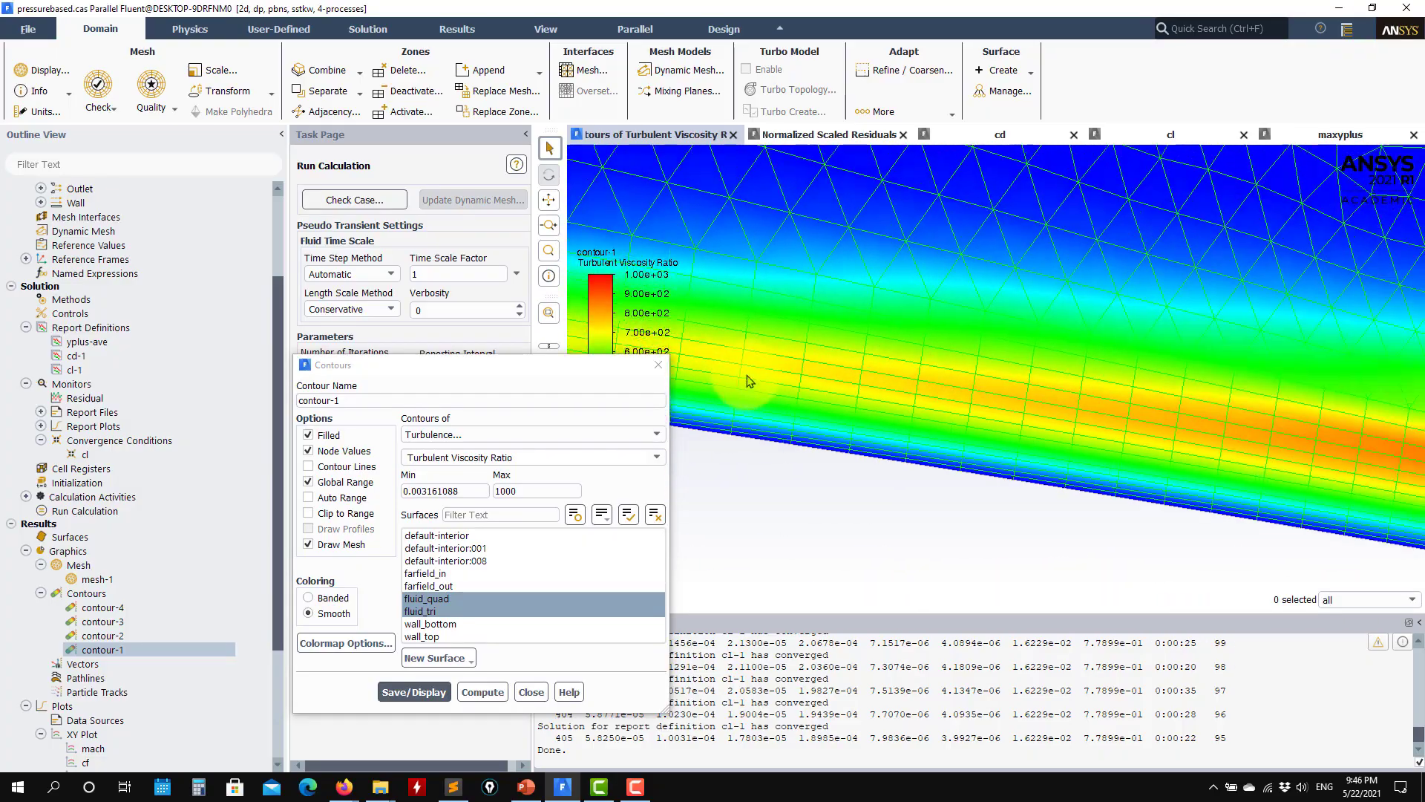
scroll(758, 394, down, 4)
middle_drag(1069, 449, 773, 398)
middle_drag(1284, 434, 990, 373)
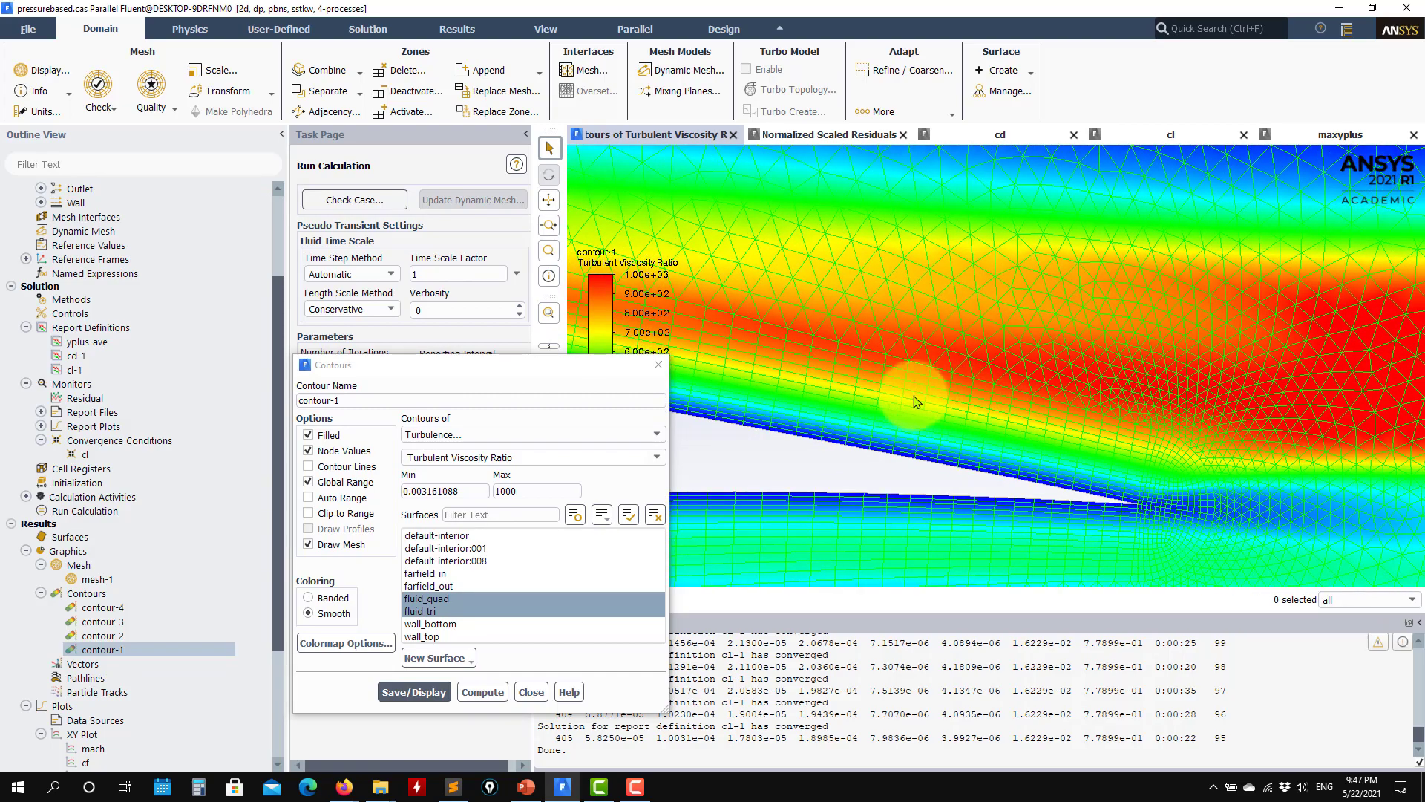
Step: Examine the transition from boundary-layer quads to triangles above the trailing edge against the turbulent viscosity ratio contours
scroll(971, 406, down, 5)
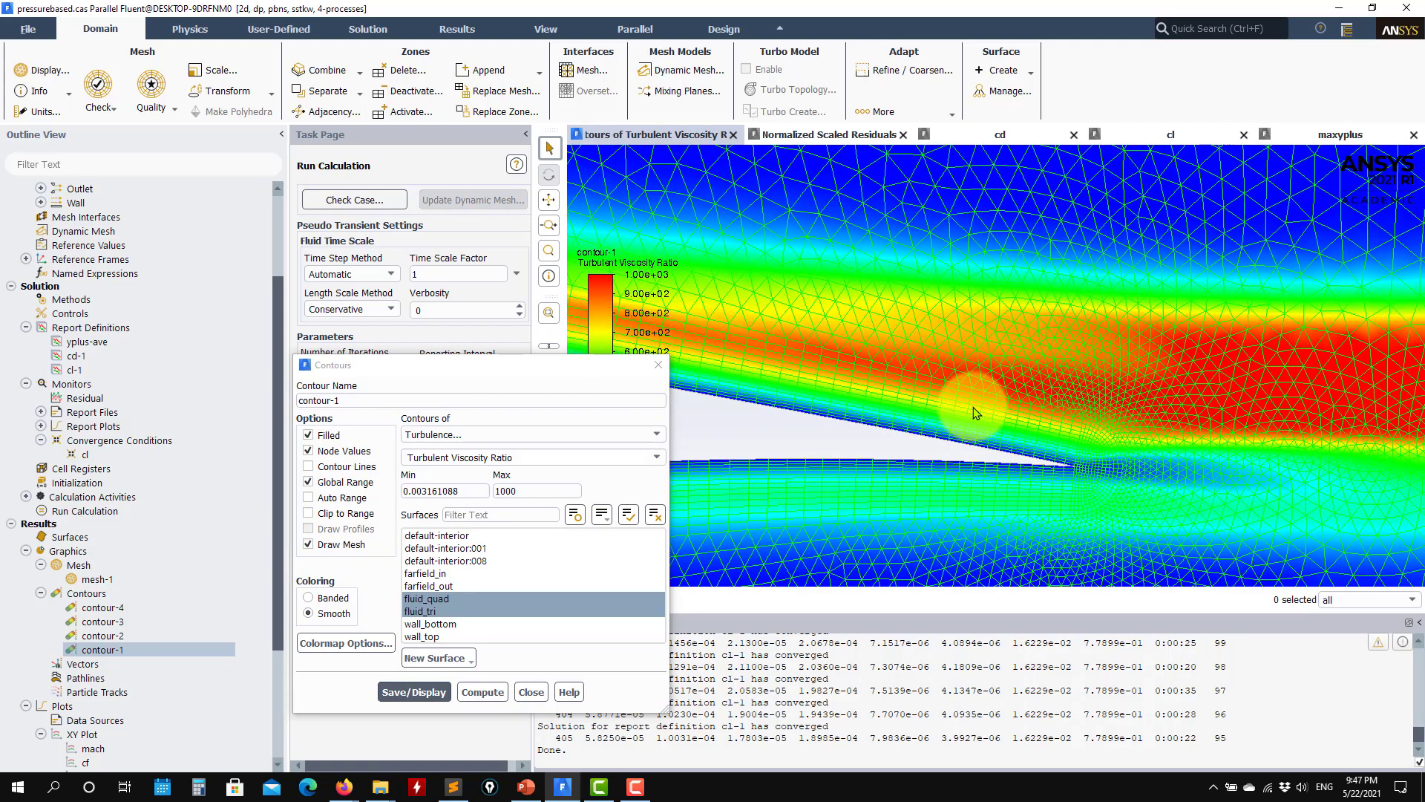
scroll(973, 407, up, 5)
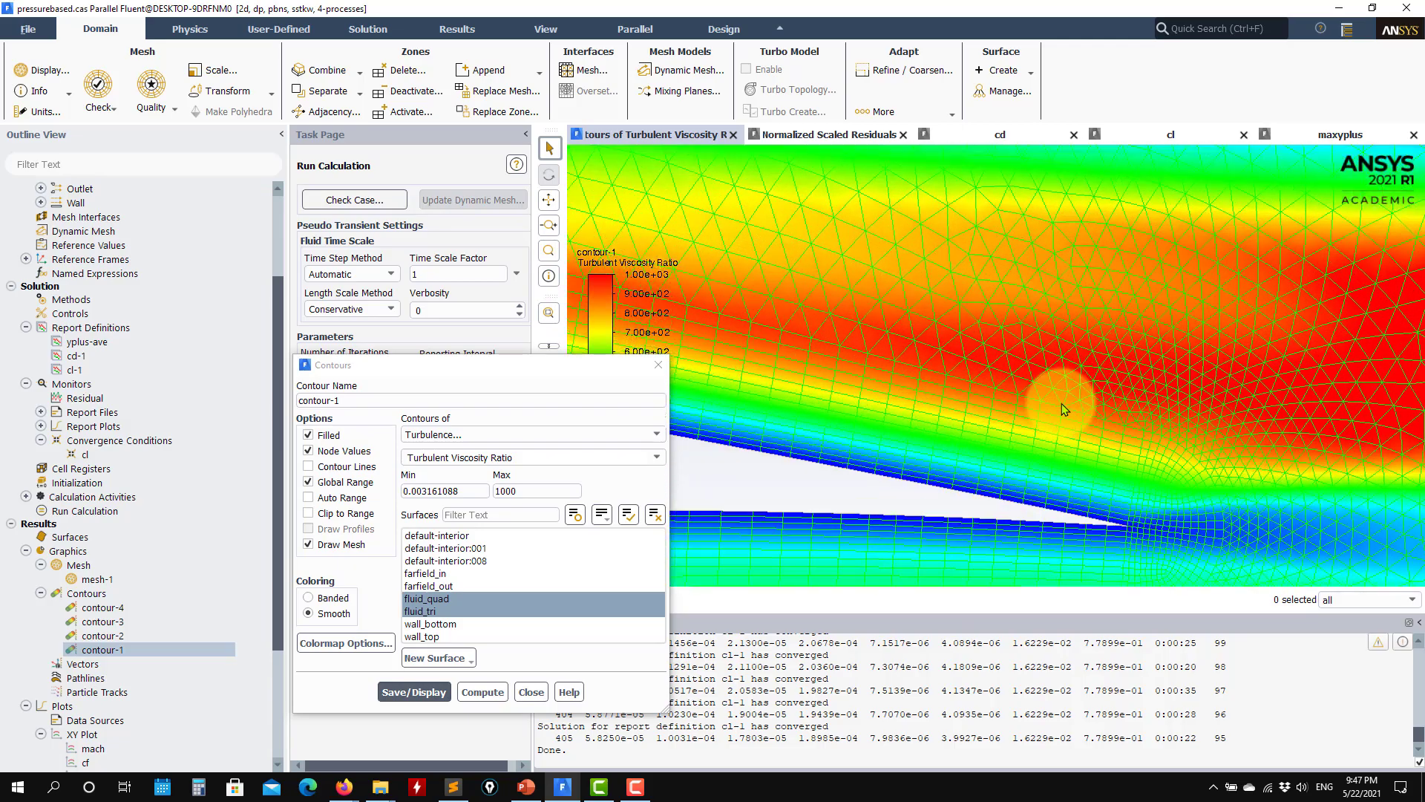
scroll(1040, 455, up, 4)
scroll(1037, 456, down, 3)
scroll(915, 444, up, 2)
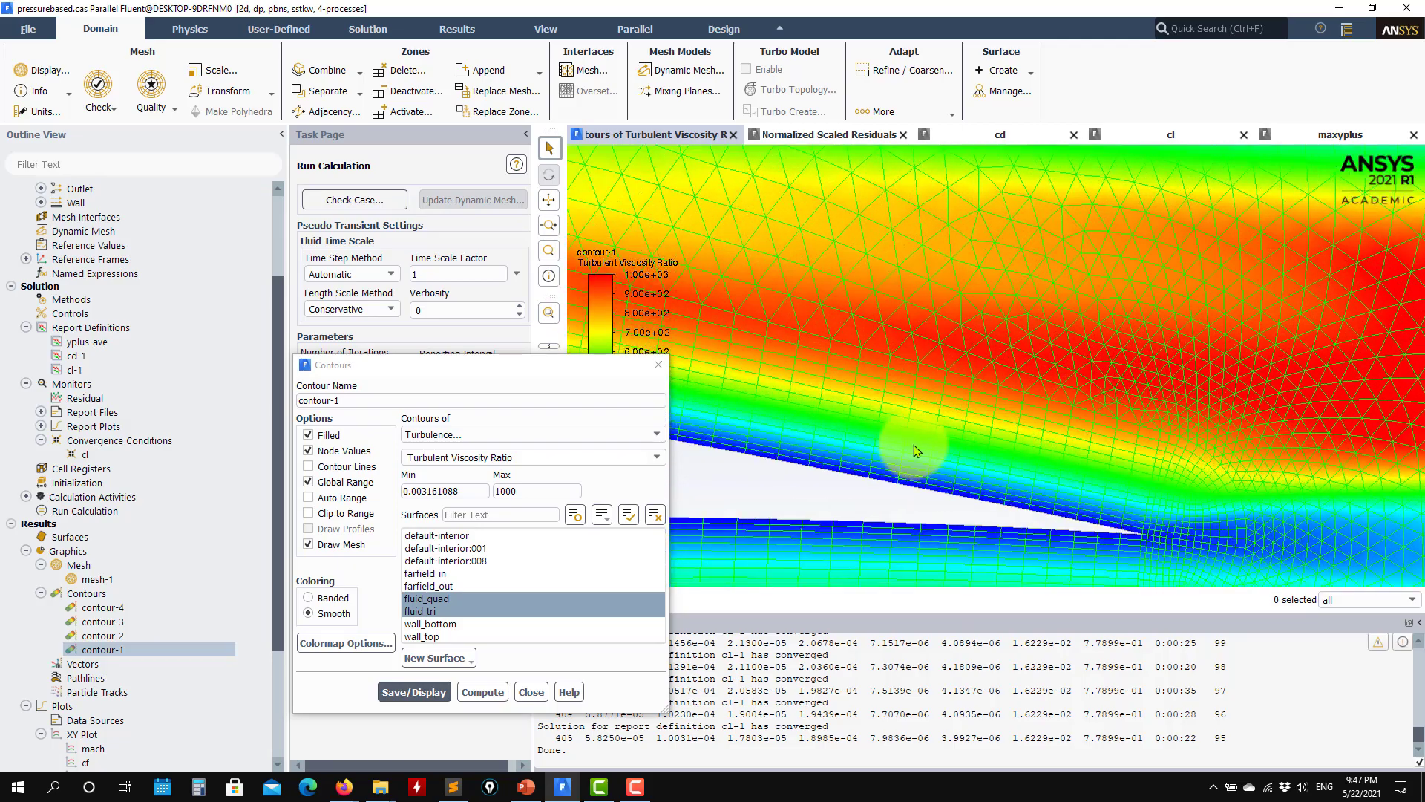
scroll(941, 435, up, 3)
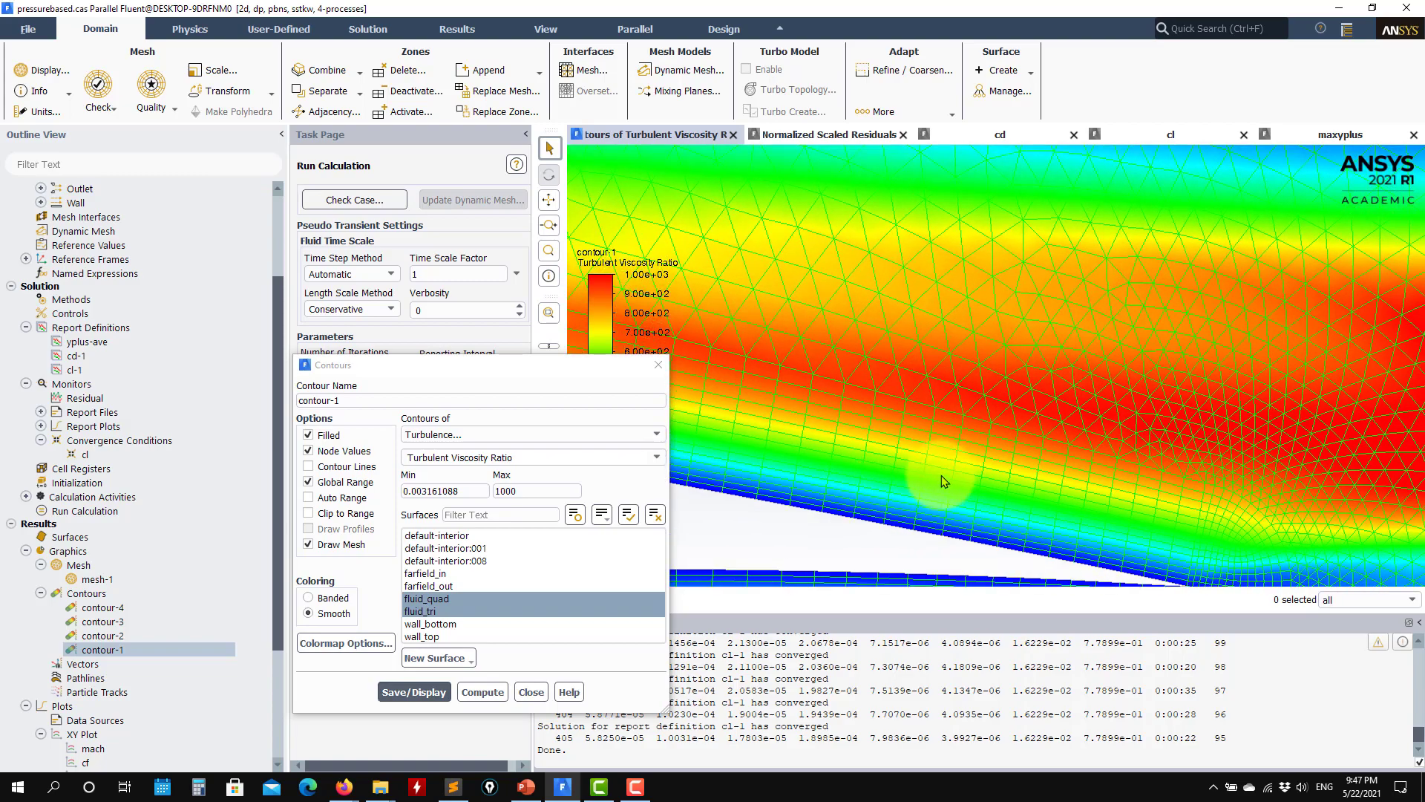
drag(959, 475, 800, 470)
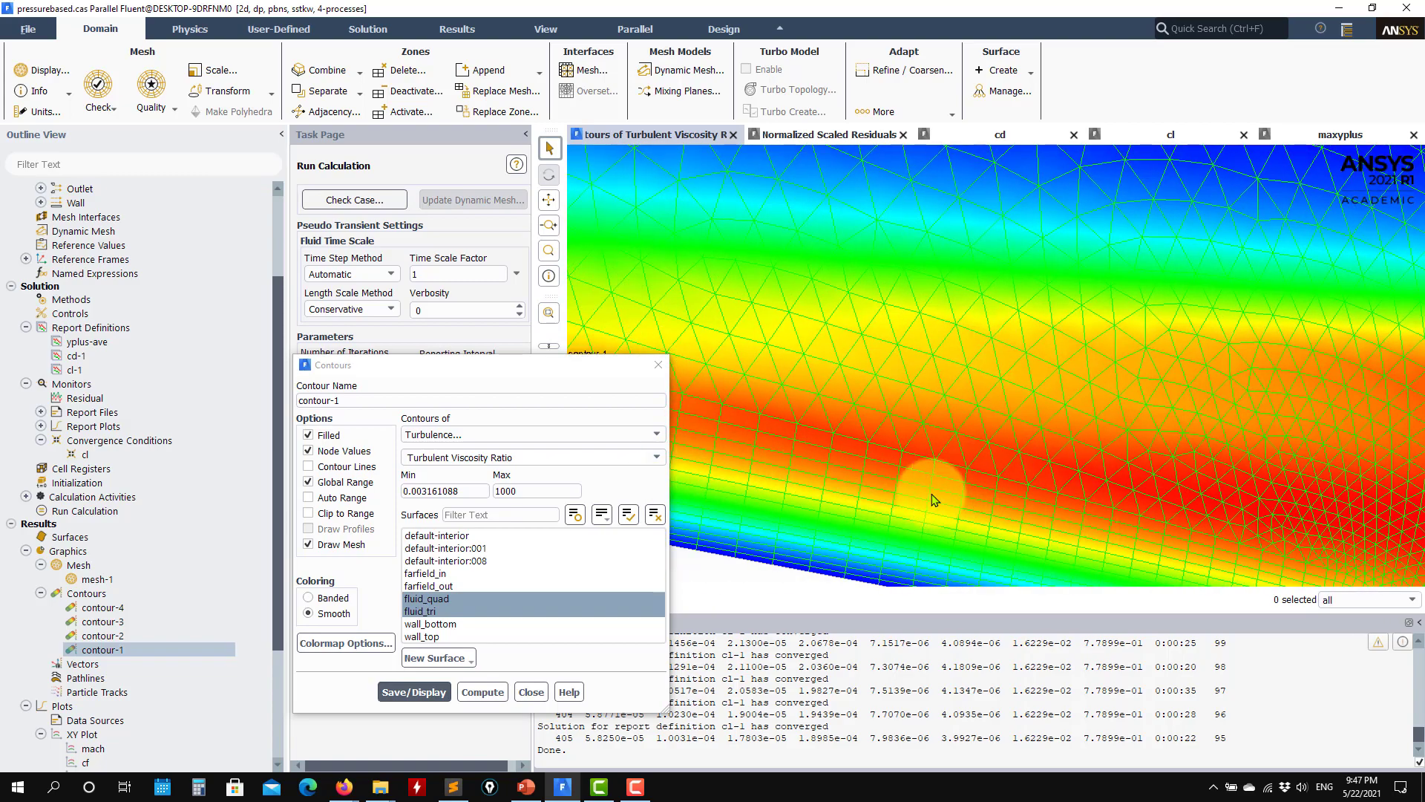
drag(932, 492, 1040, 507)
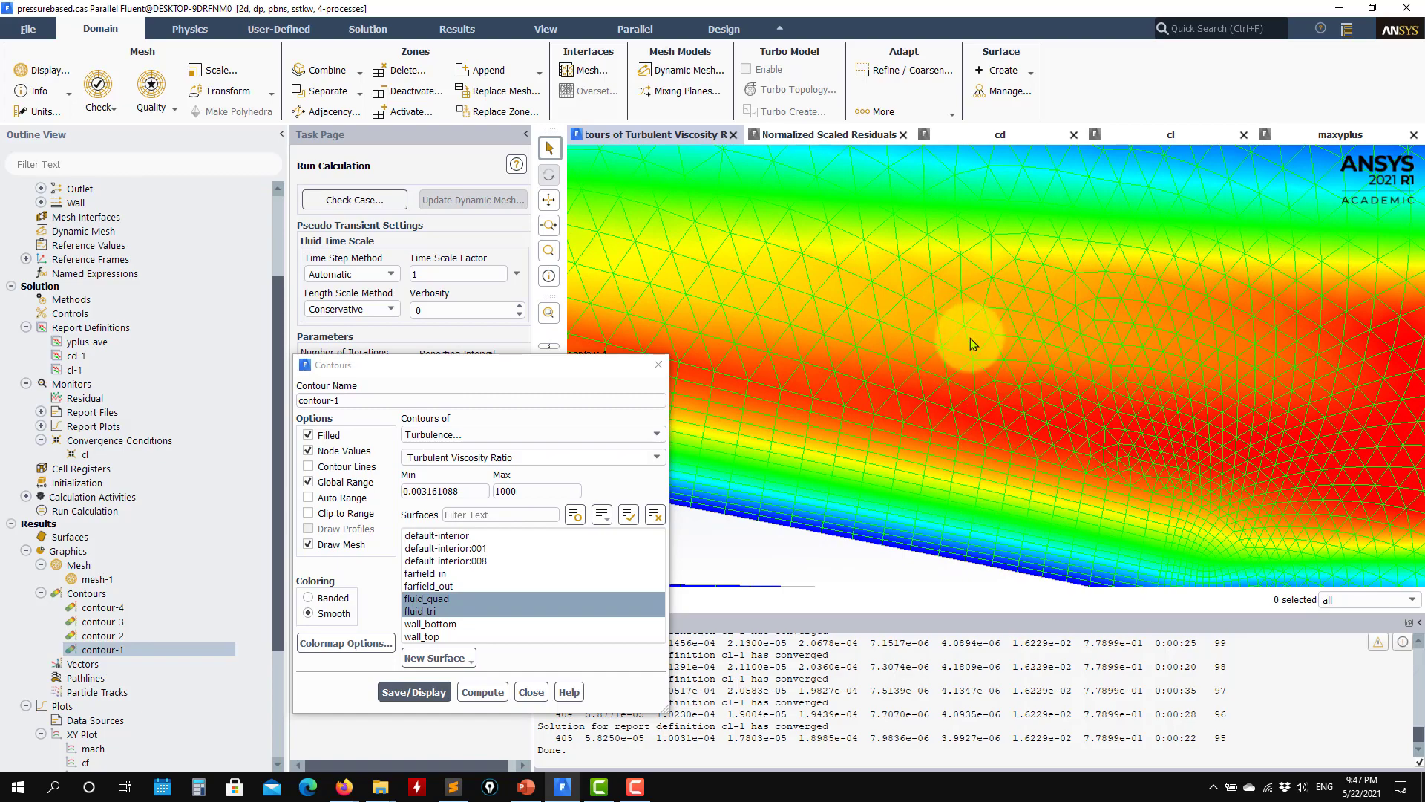
scroll(937, 331, down, 6)
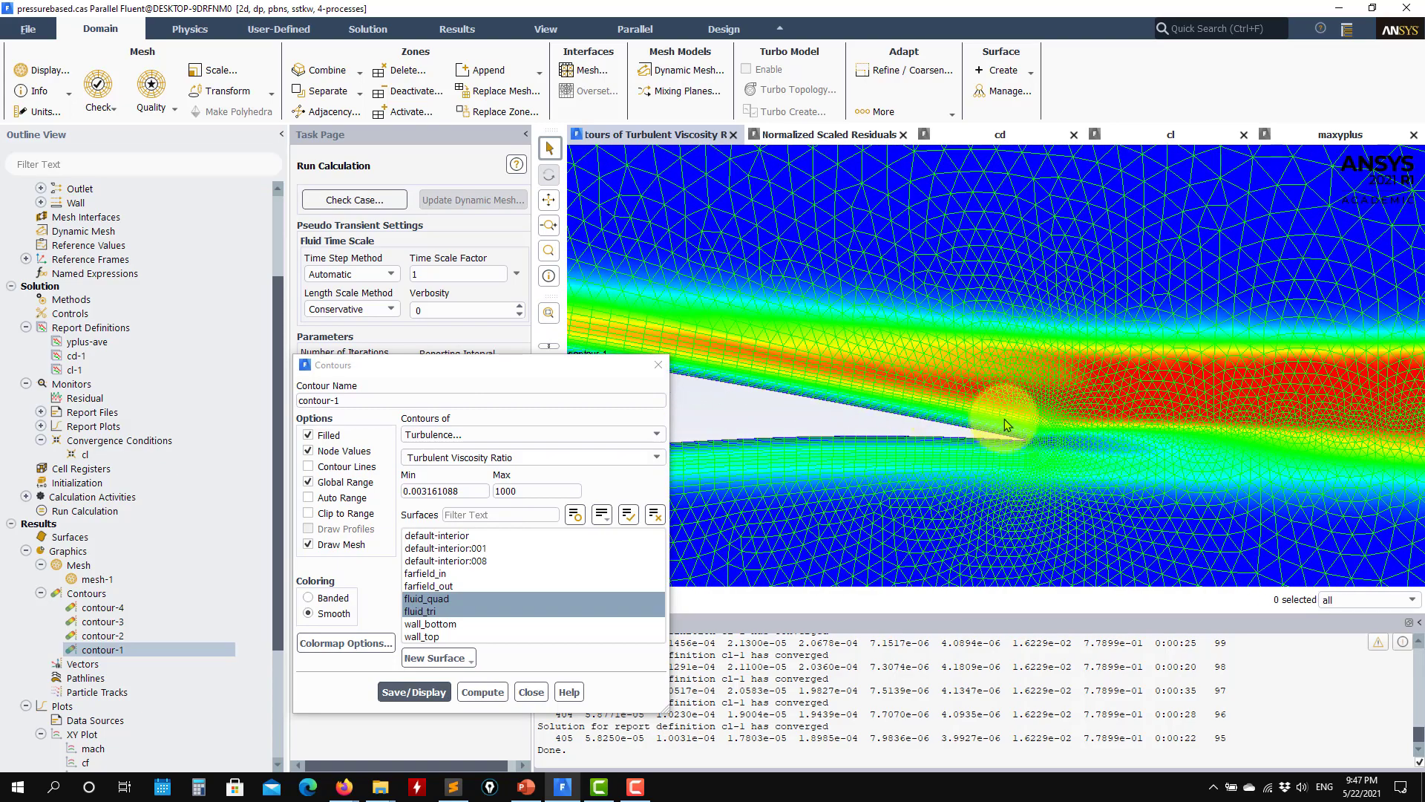
drag(1004, 418, 1133, 417)
scroll(1125, 430, up, 4)
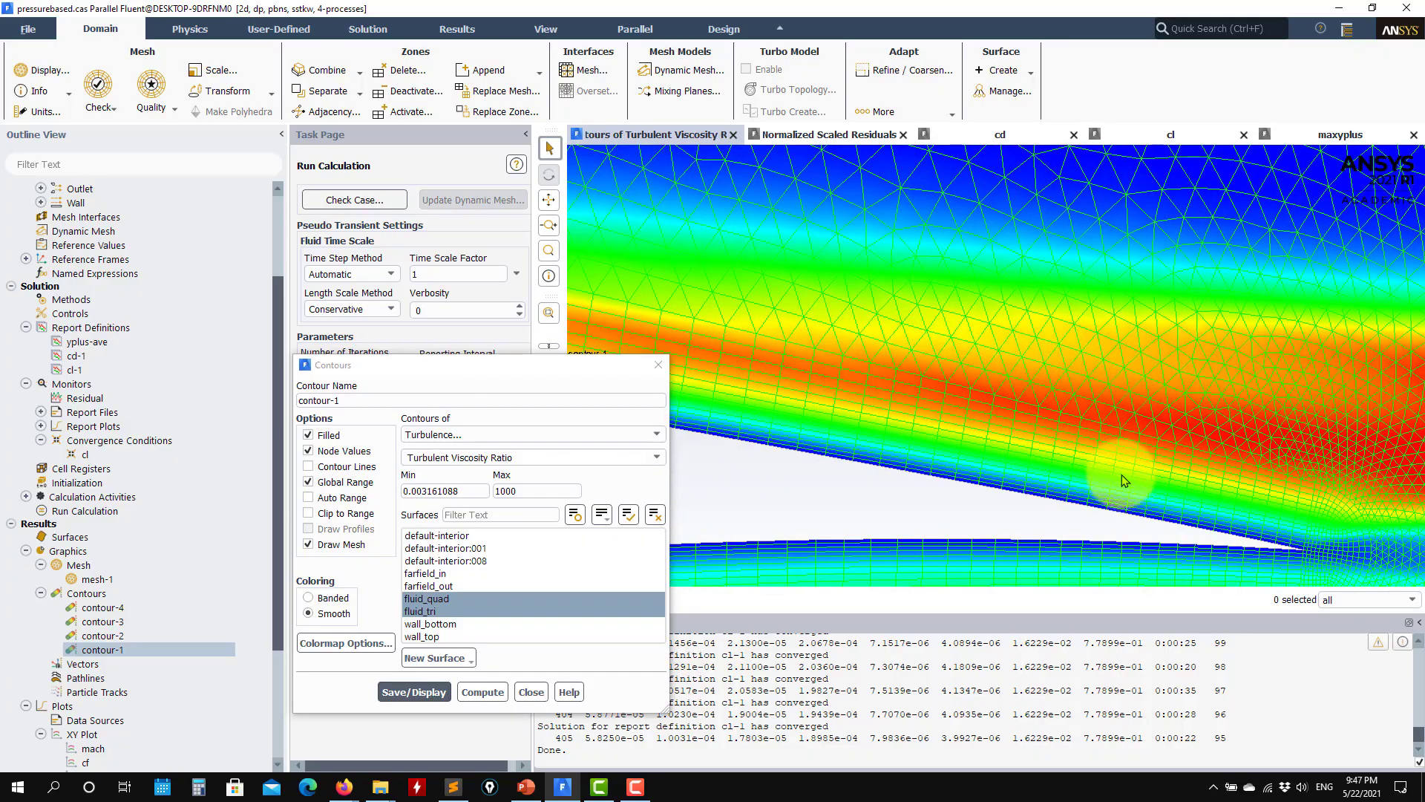
scroll(1052, 471, down, 3)
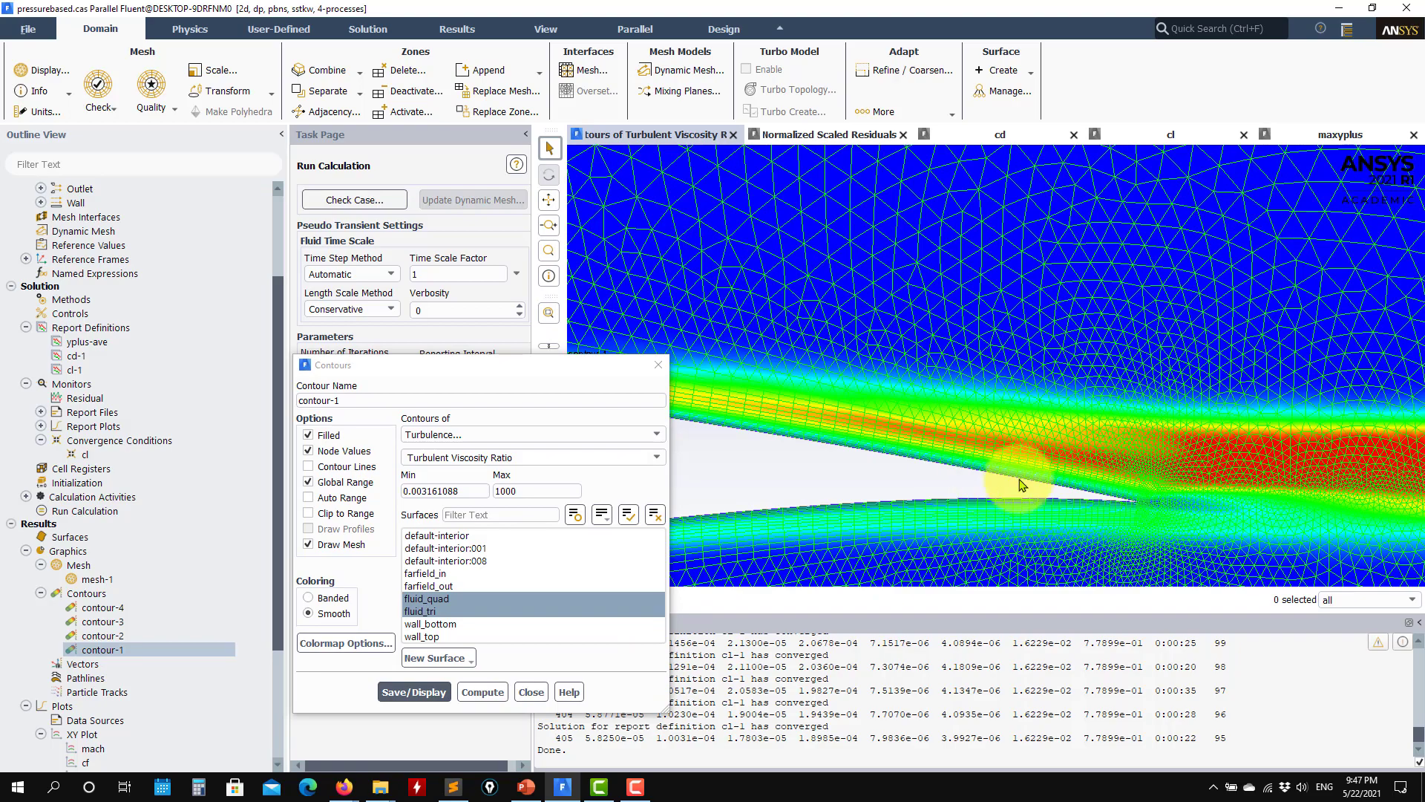
scroll(1021, 484, up, 5)
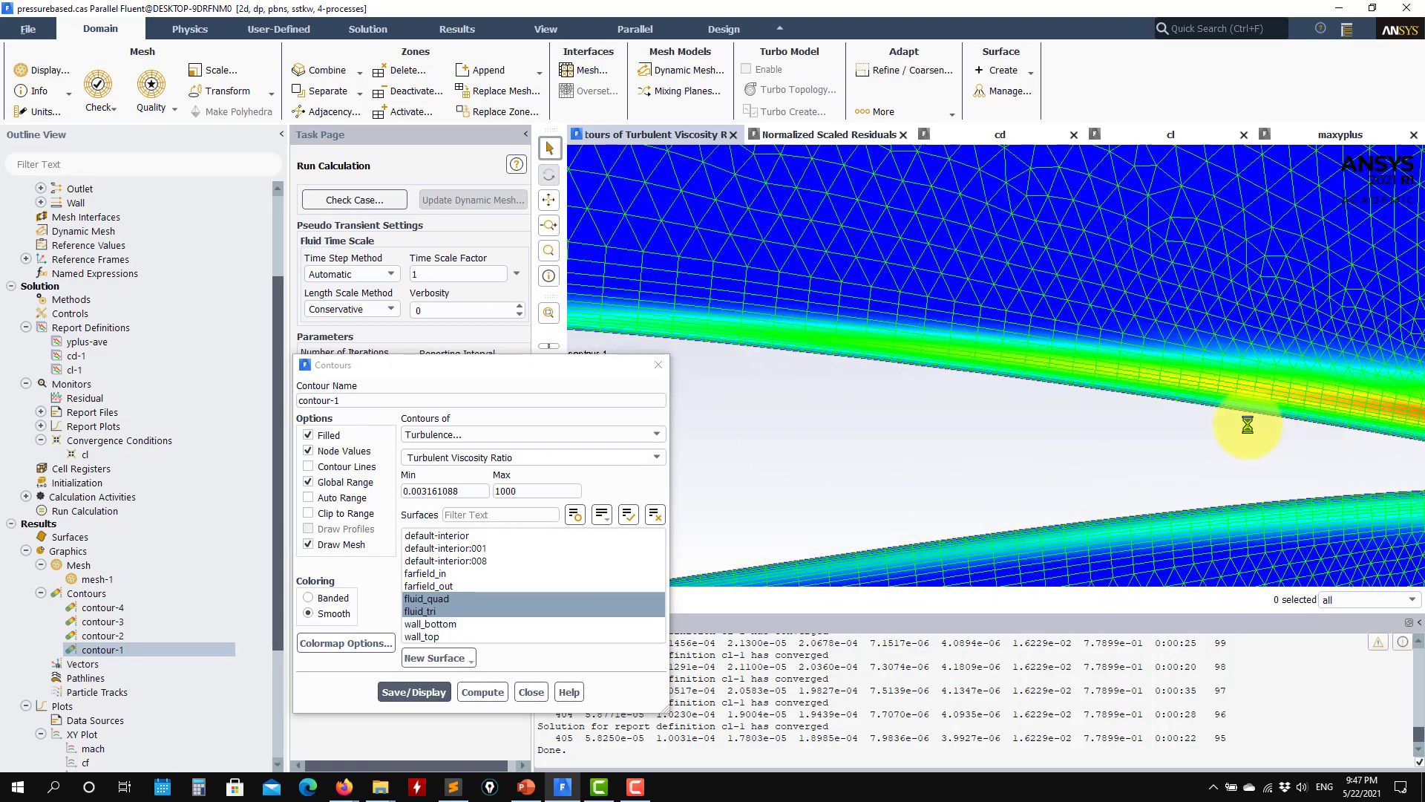
Step: Turn off mesh drawing for contour-1 and redisplay the turbulent viscosity ratio around the airfoil's leading edge
drag(1147, 406, 1302, 399)
drag(1021, 390, 1175, 385)
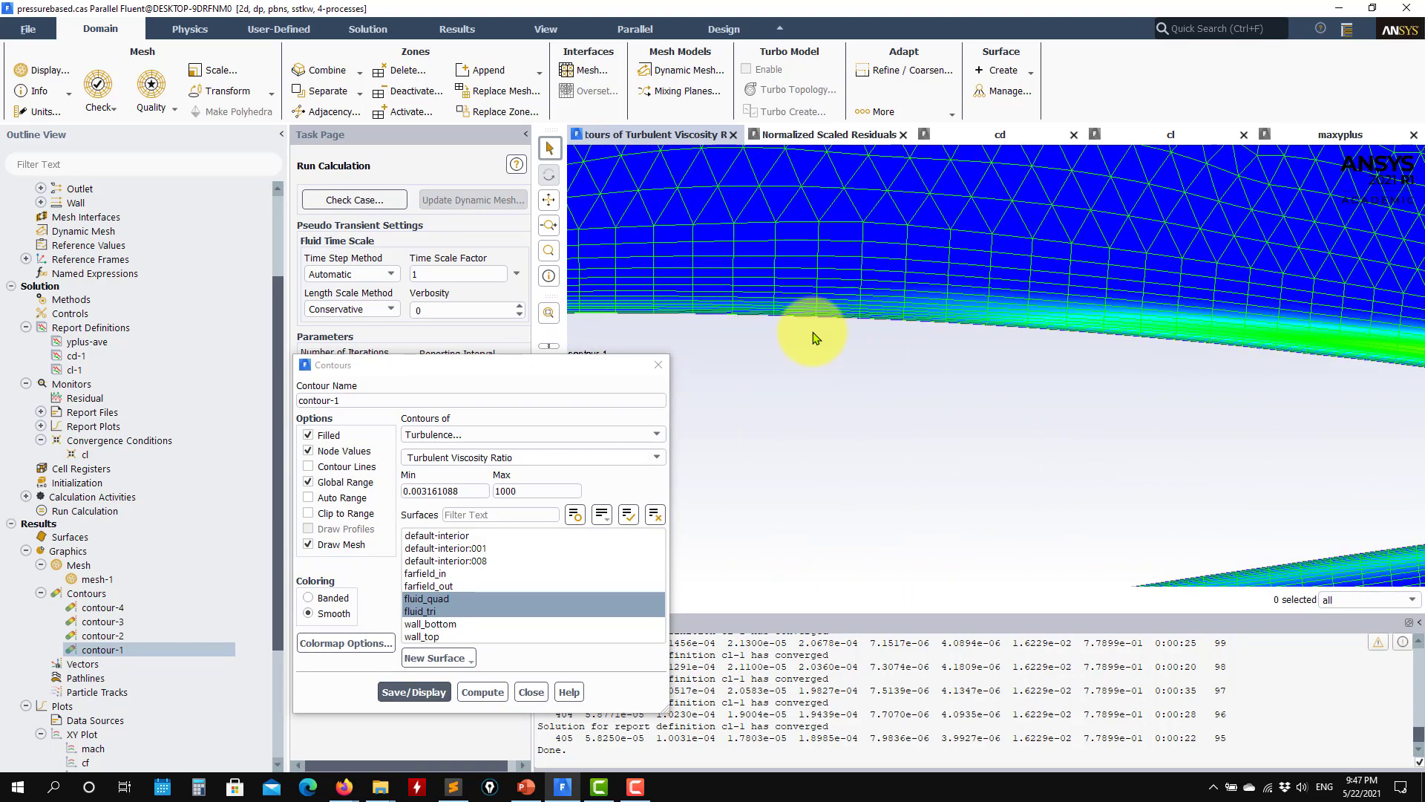
drag(815, 331, 1272, 303)
scroll(1145, 288, down, 4)
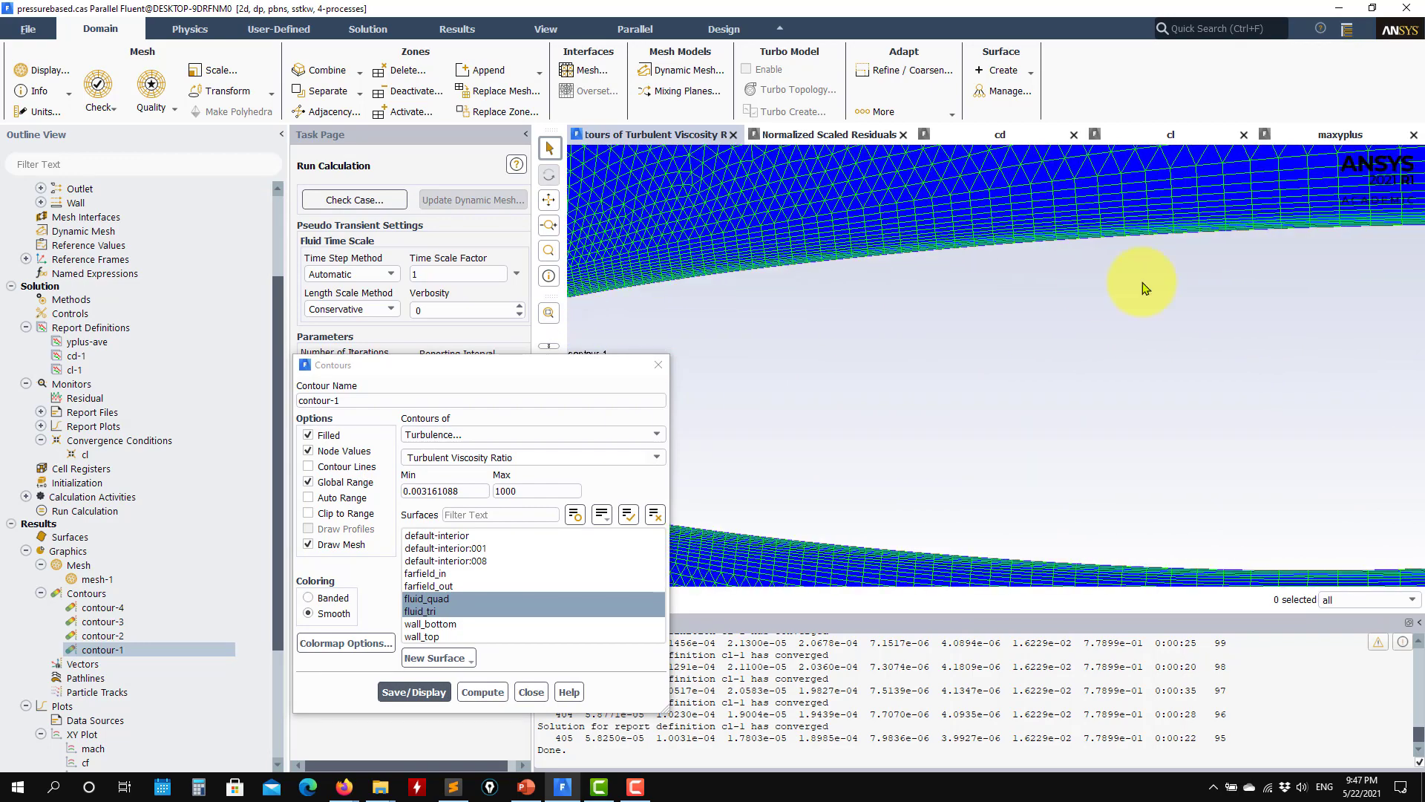
scroll(827, 410, down, 3)
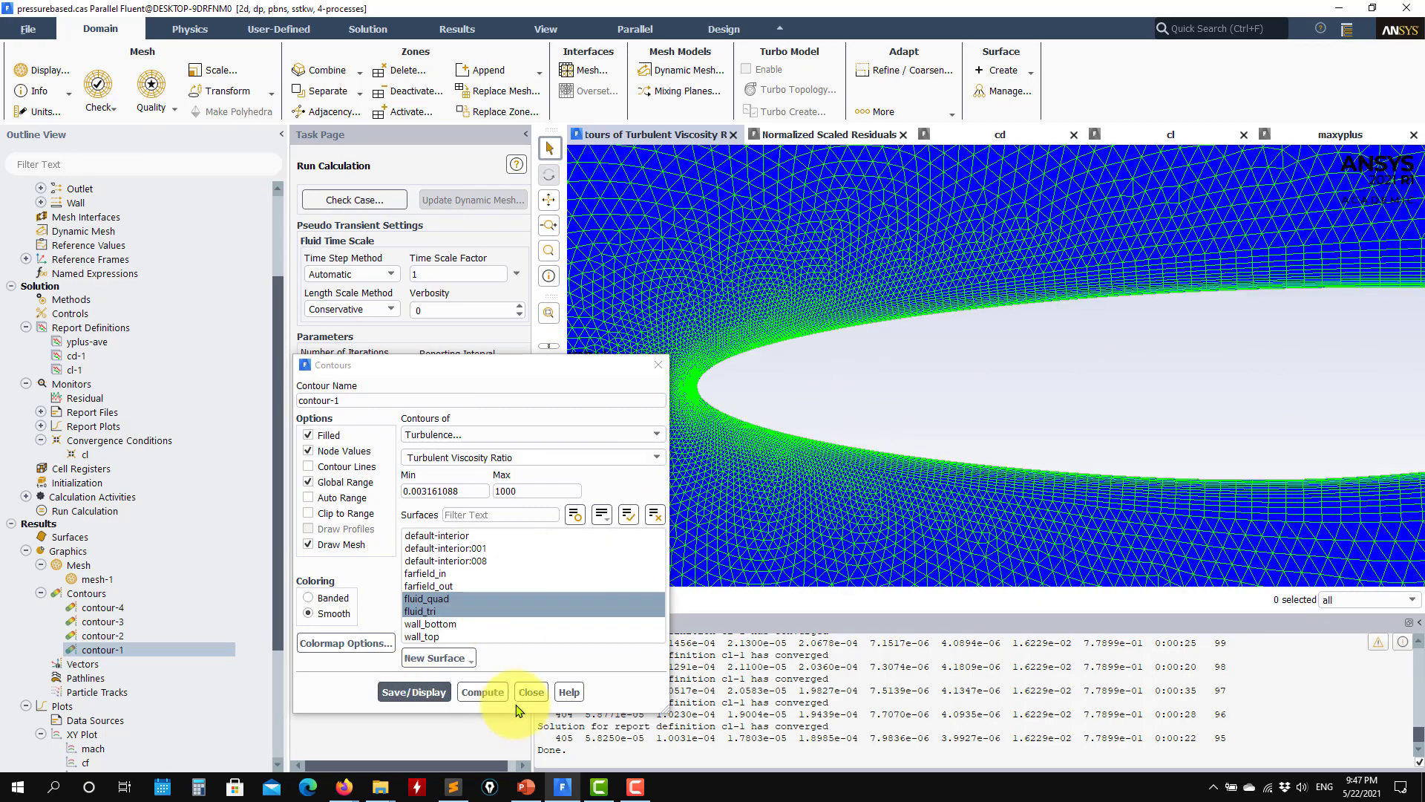
click(340, 544)
click(401, 688)
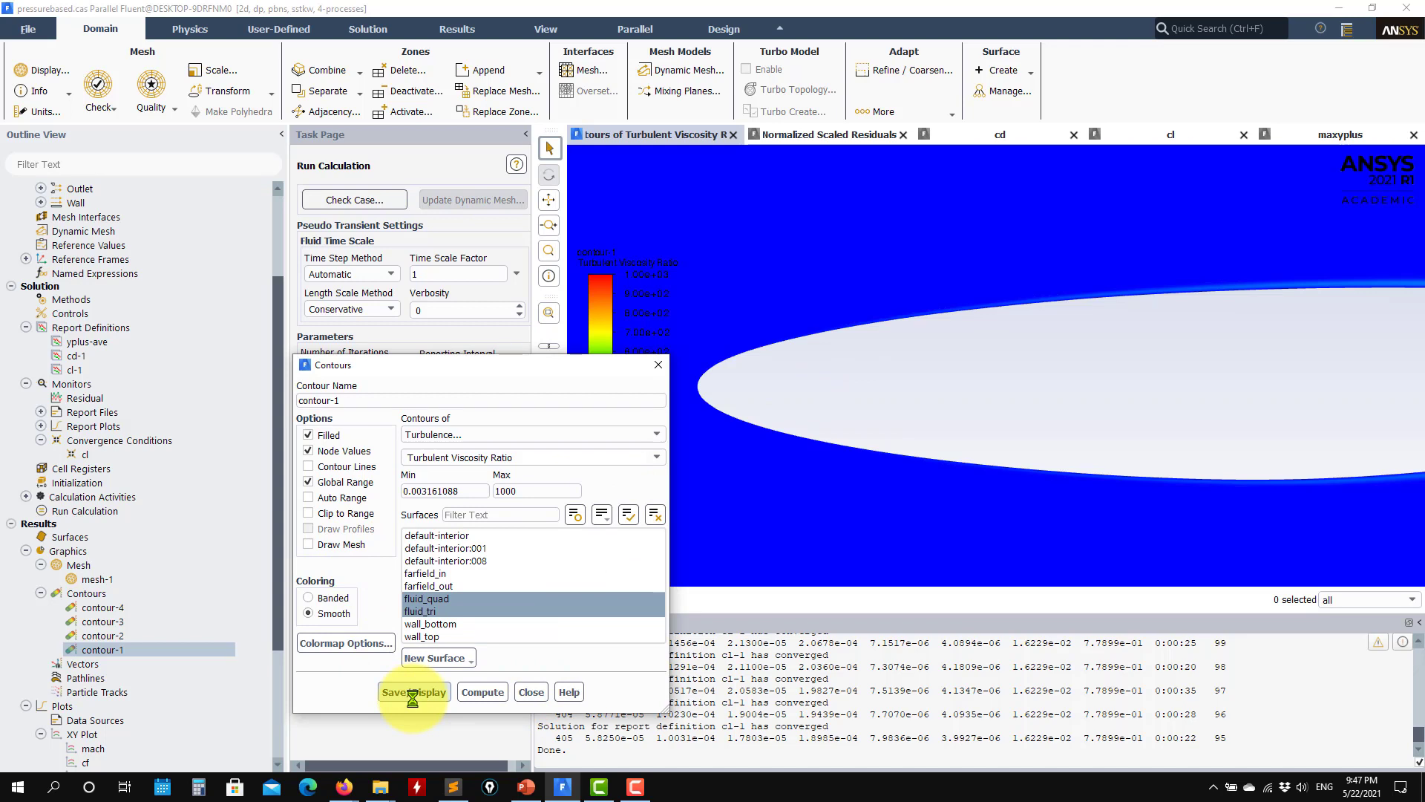
Step: Switch contour-1 to Turbulent Kinetic Energy (k), enable its automatic range and display it around the airfoil
click(658, 459)
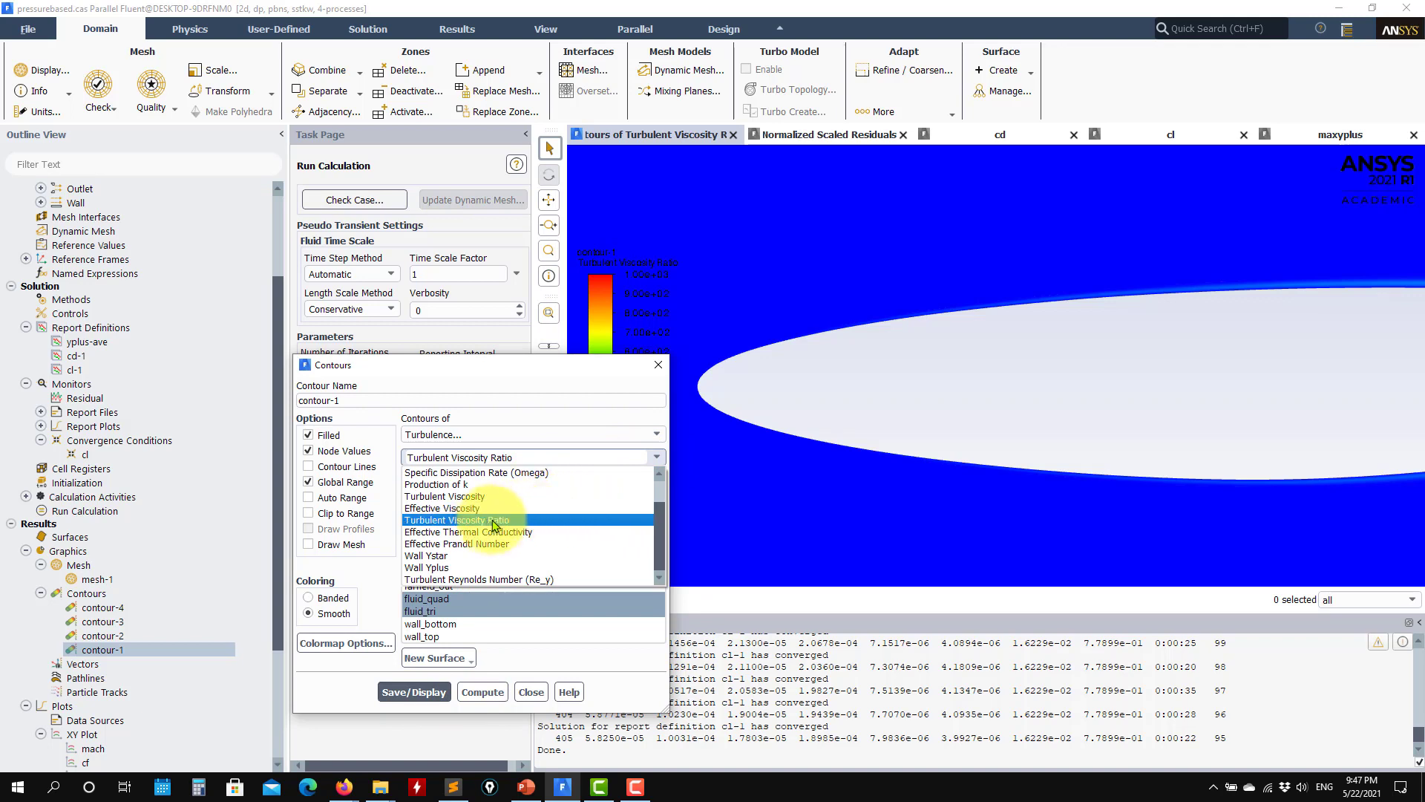
scroll(472, 519, up, 2)
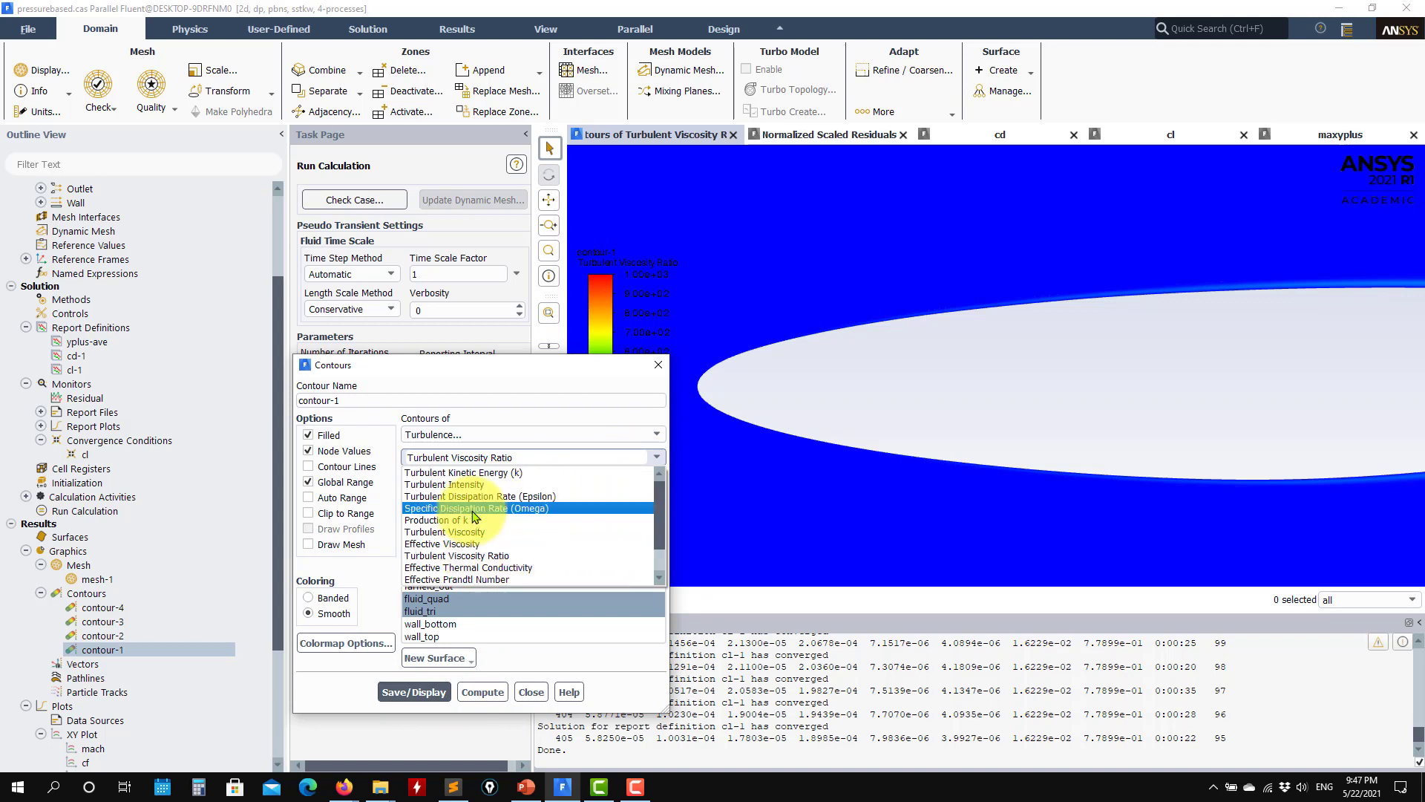
click(464, 473)
click(414, 706)
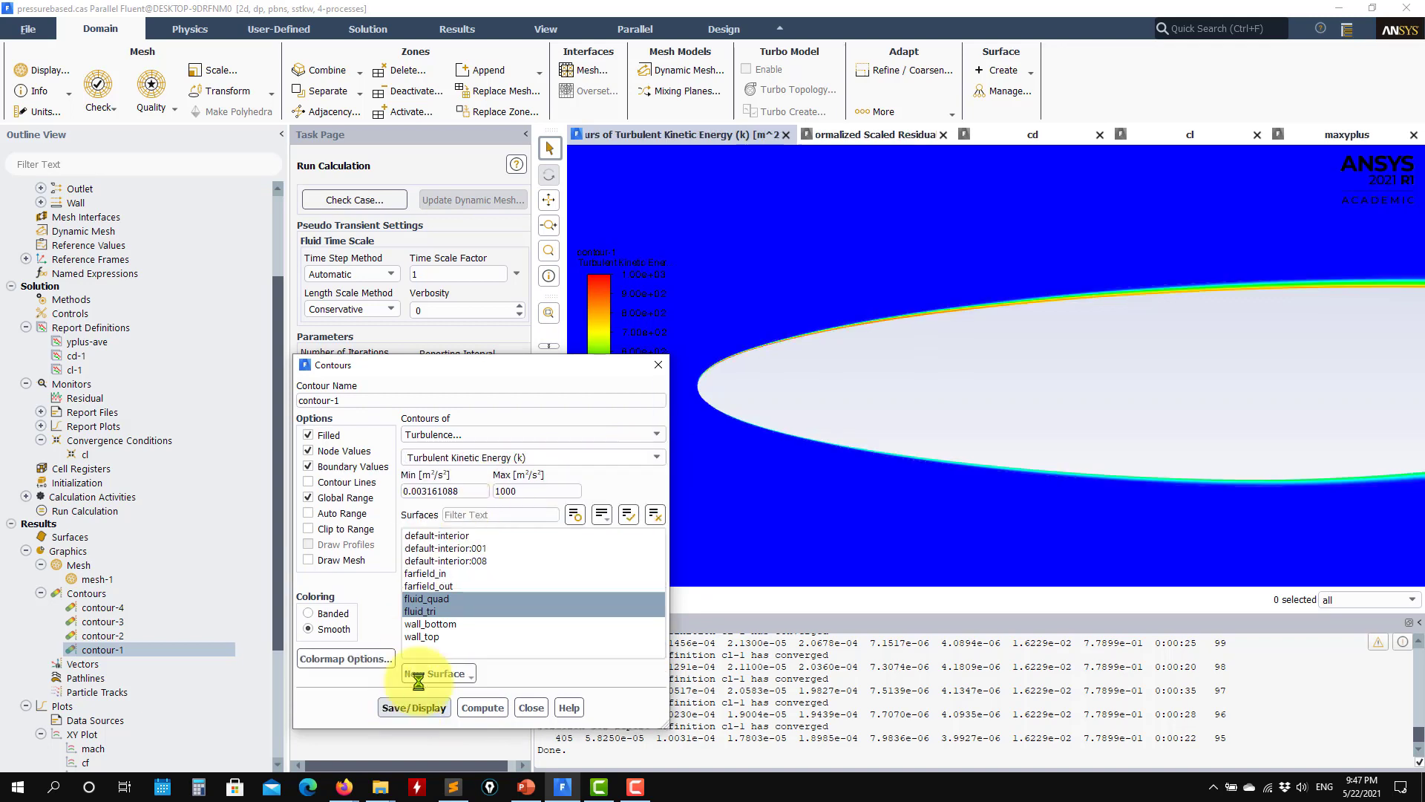
click(341, 514)
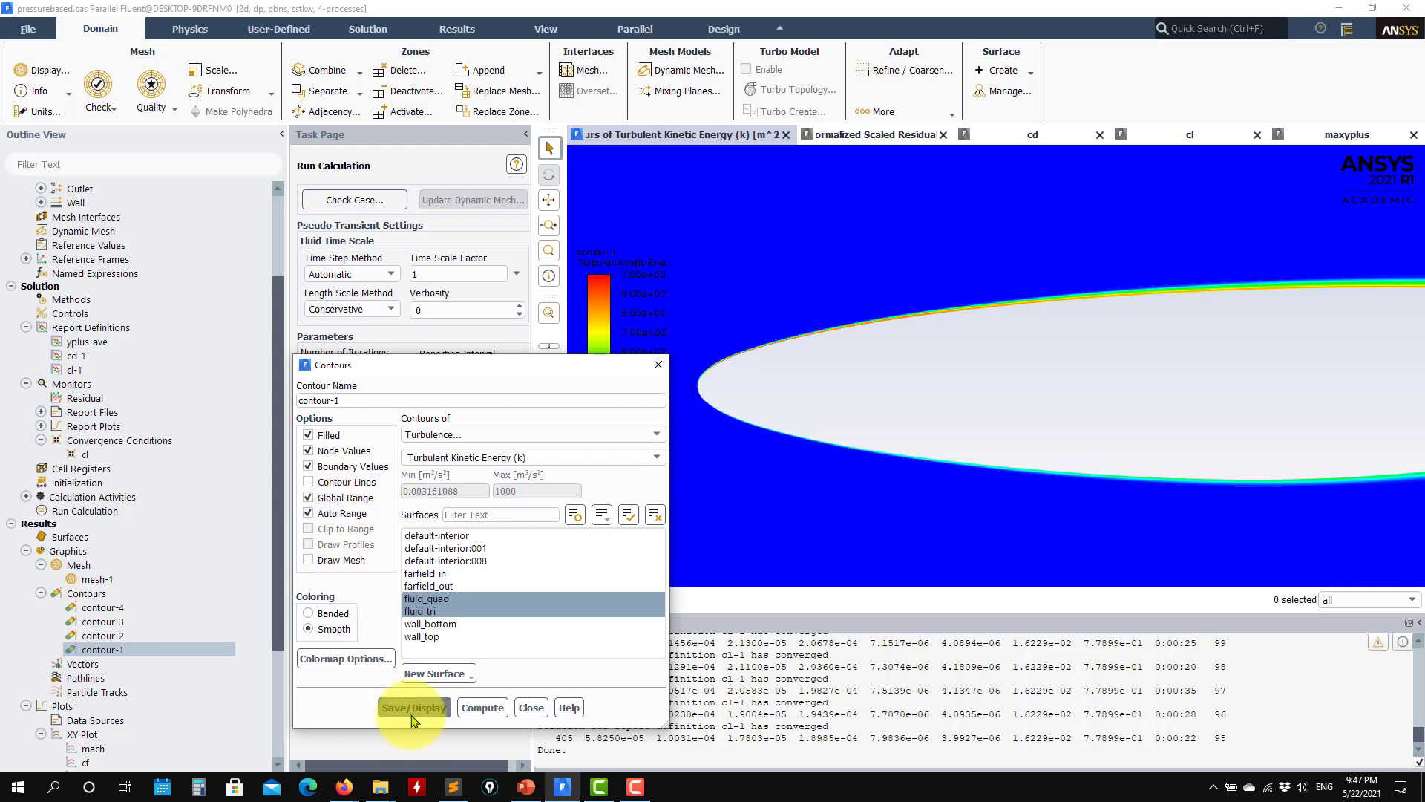
drag(822, 469, 839, 464)
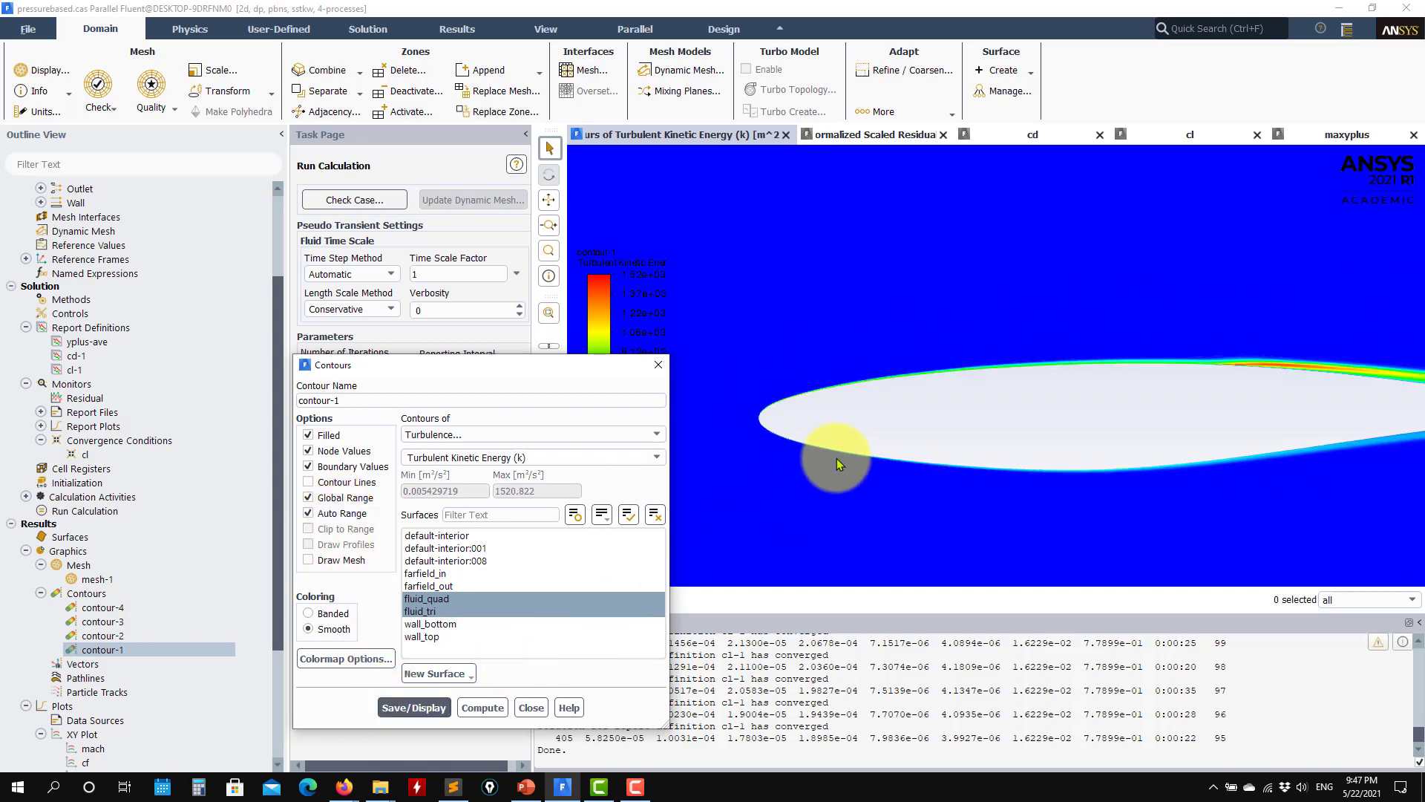
Step: Disable the automatic range of contour-1, set the turbulent kinetic energy maximum to 100 and redisplay it
click(349, 514)
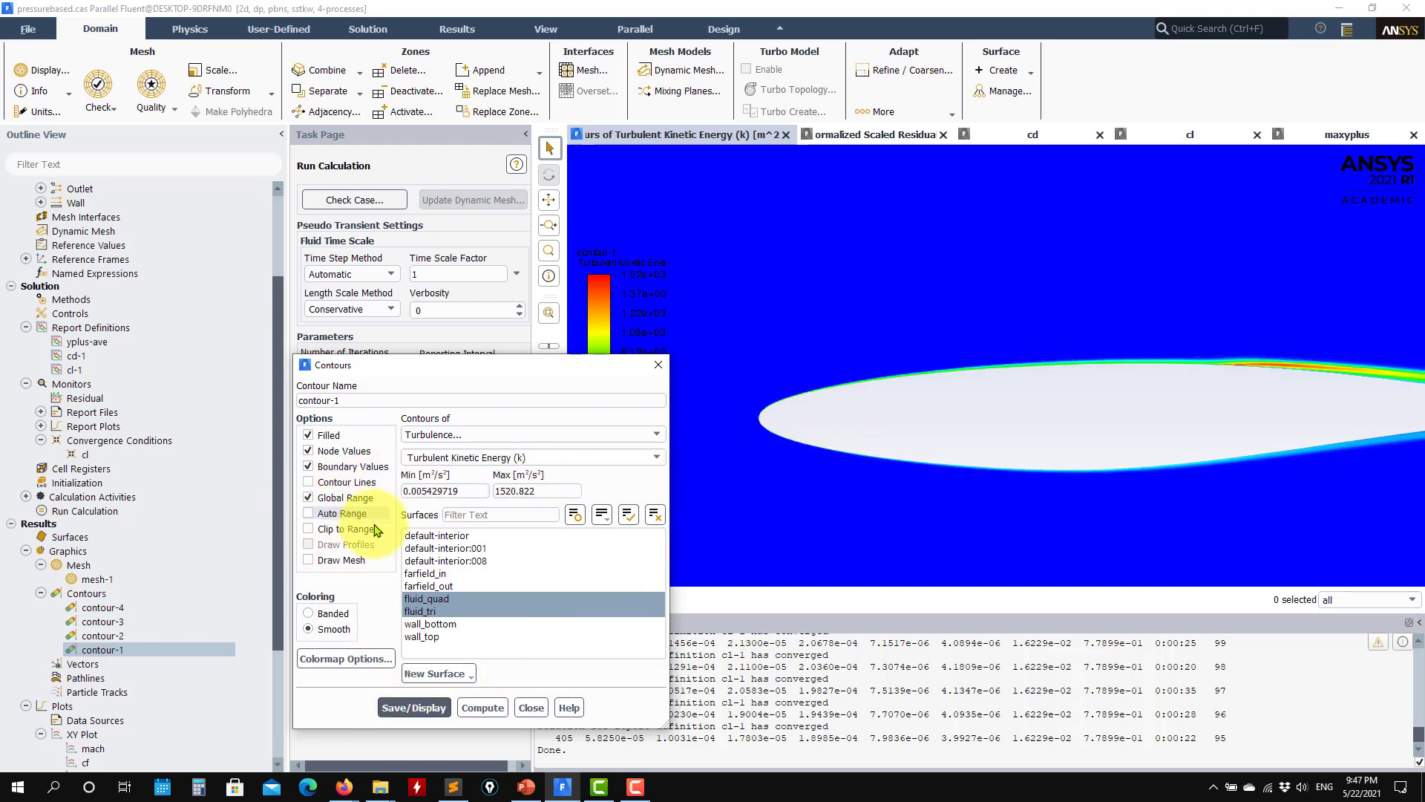
double_click(546, 490)
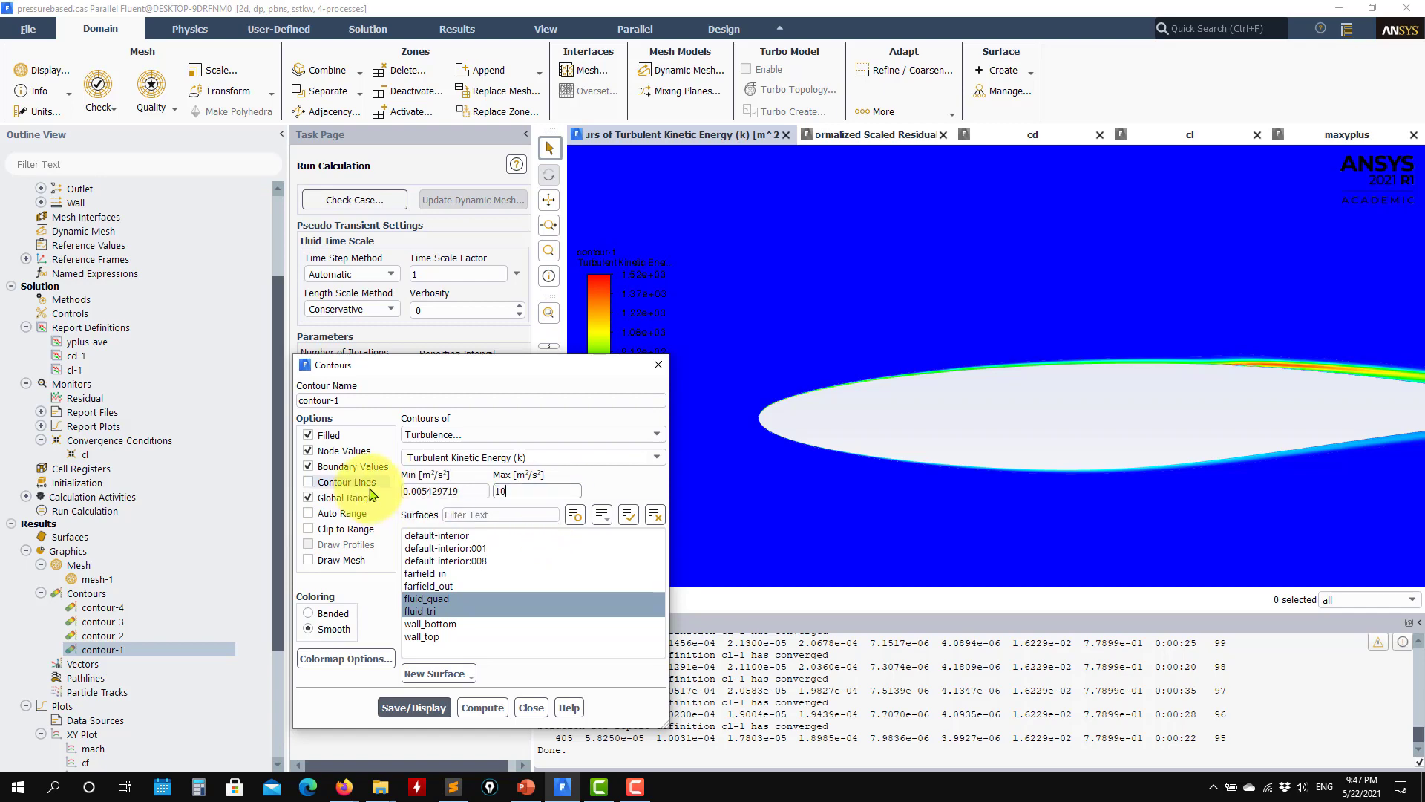
click(406, 710)
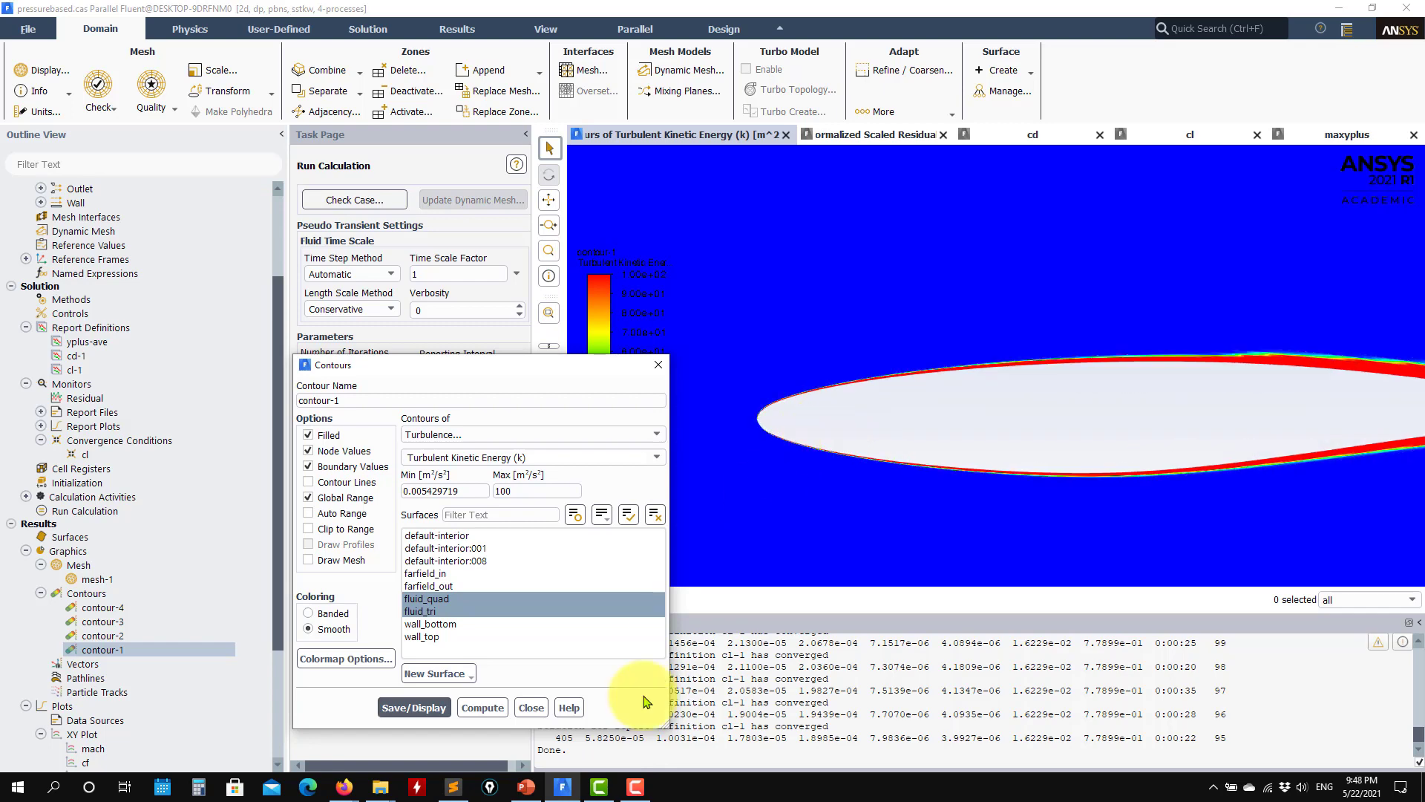
Step: Switch to the PowerPoint case presentation, review slide 7 comparing disabled and enabled production limiters, and return to Fluent
click(525, 786)
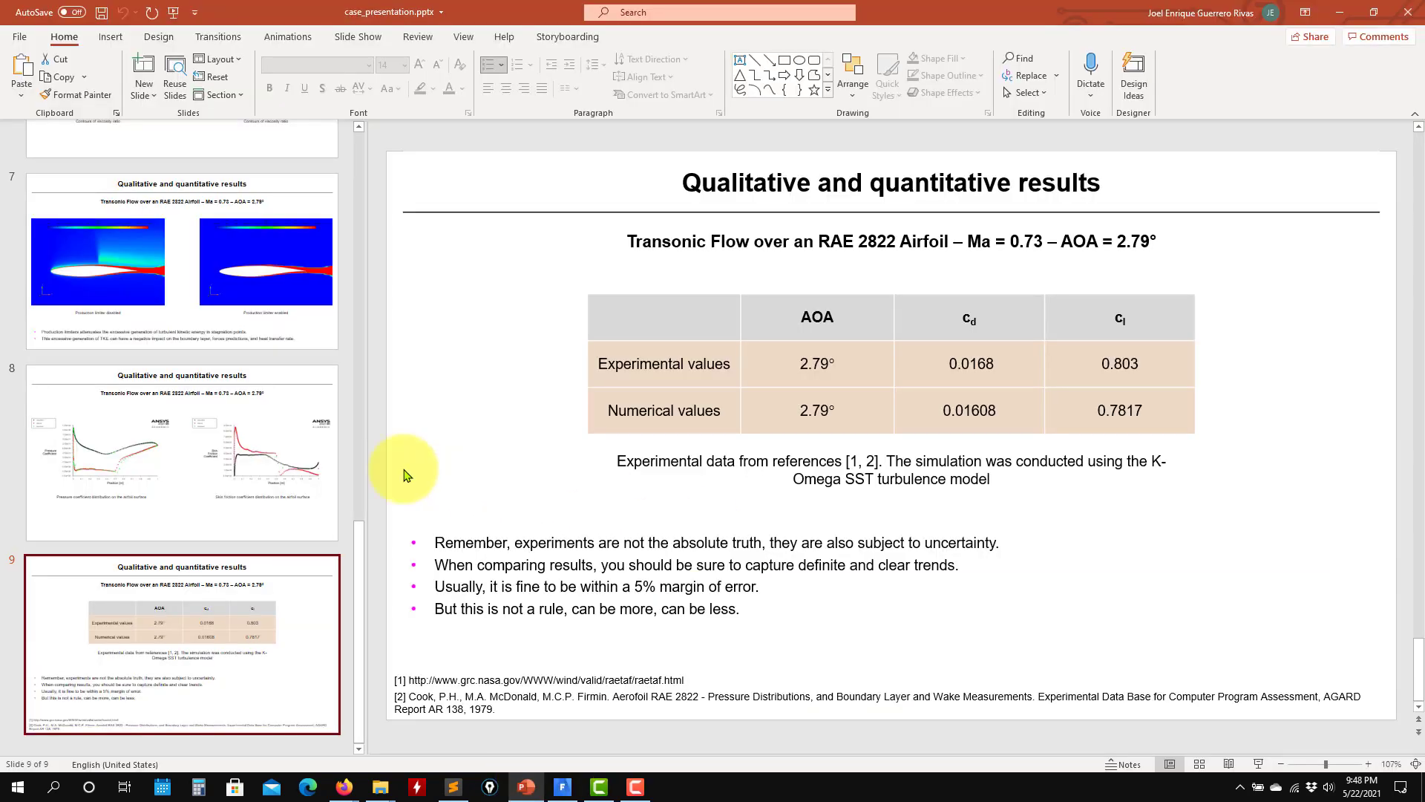
click(330, 340)
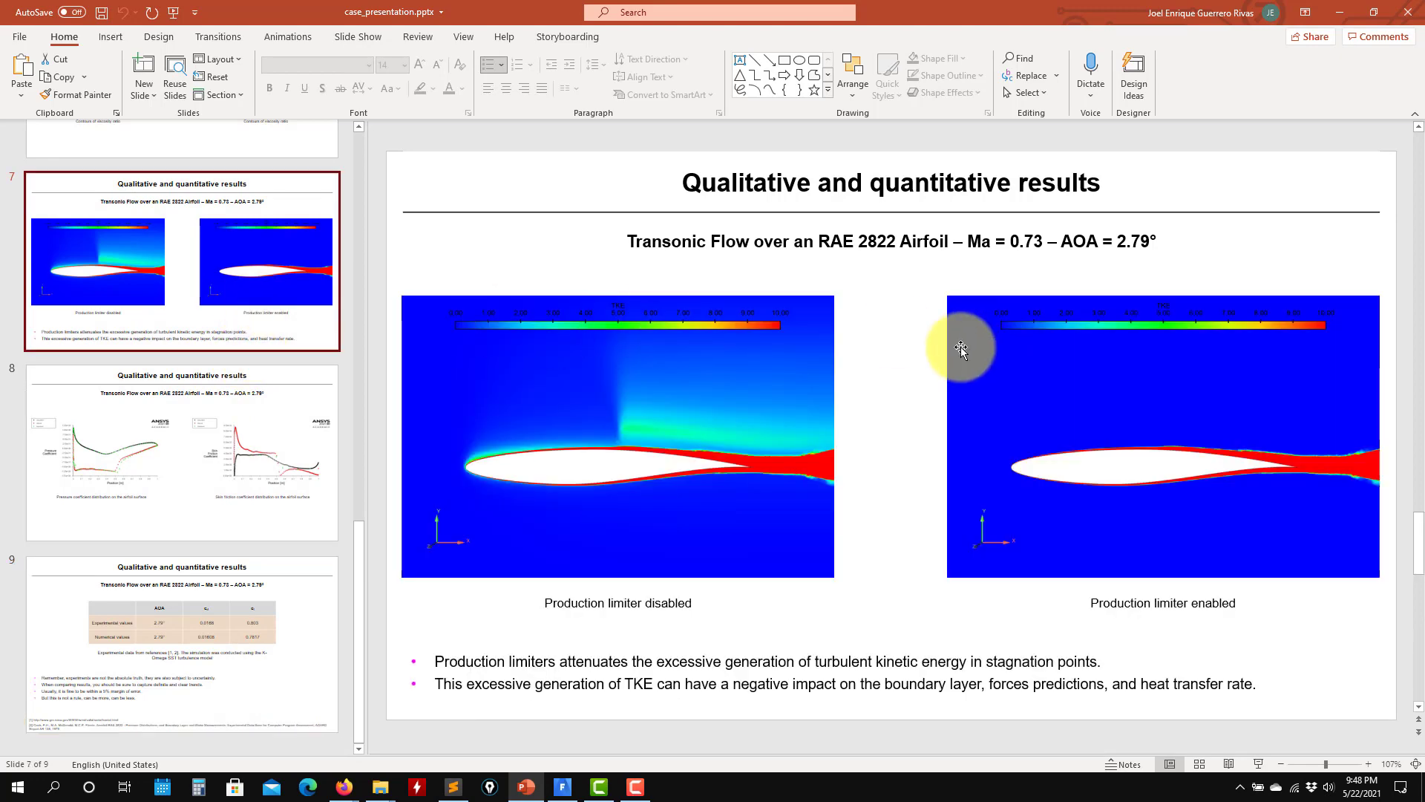
click(1342, 13)
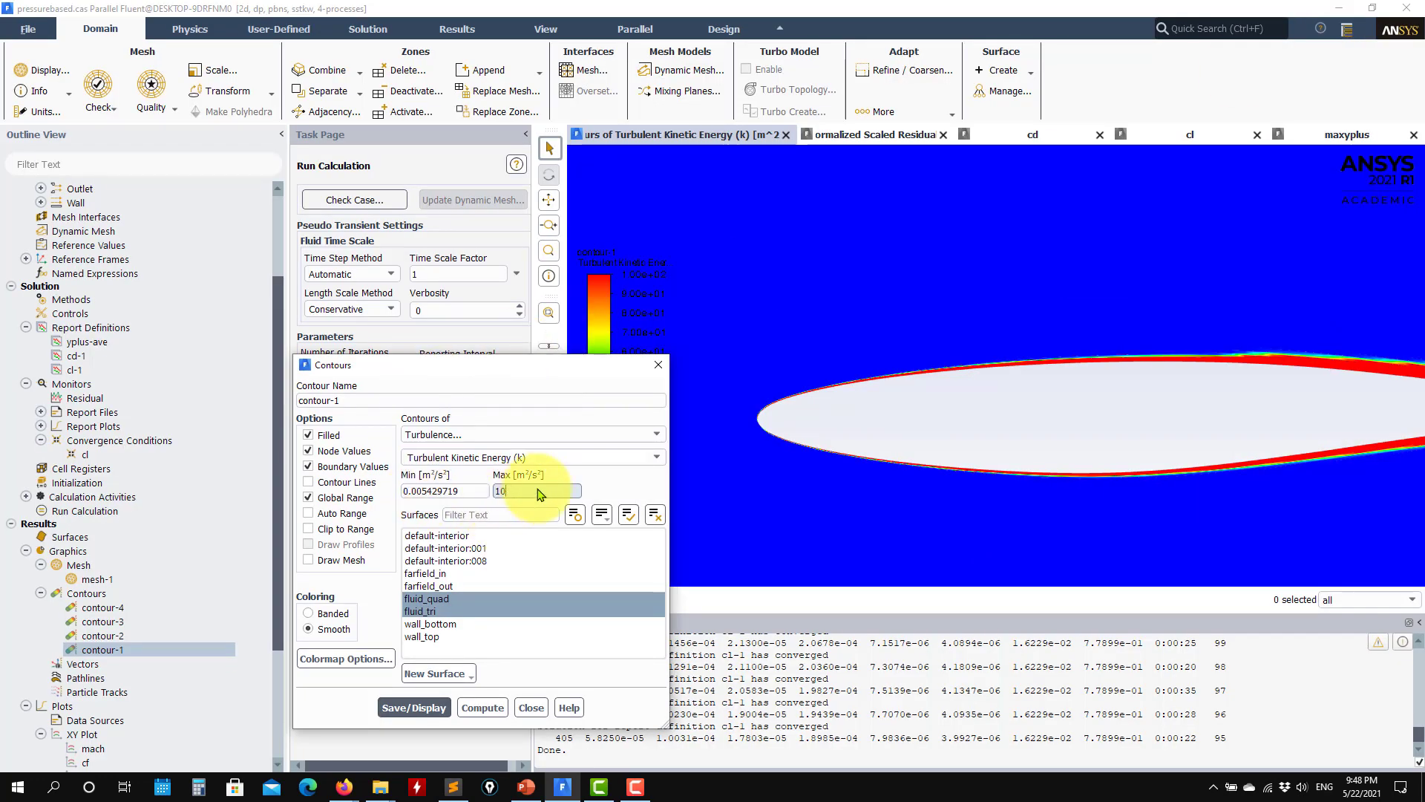
Step: Set the maximum of the turbulent kinetic energy range to 10, redisplay contour-1 and inspect the airfoil's leading edge
click(427, 711)
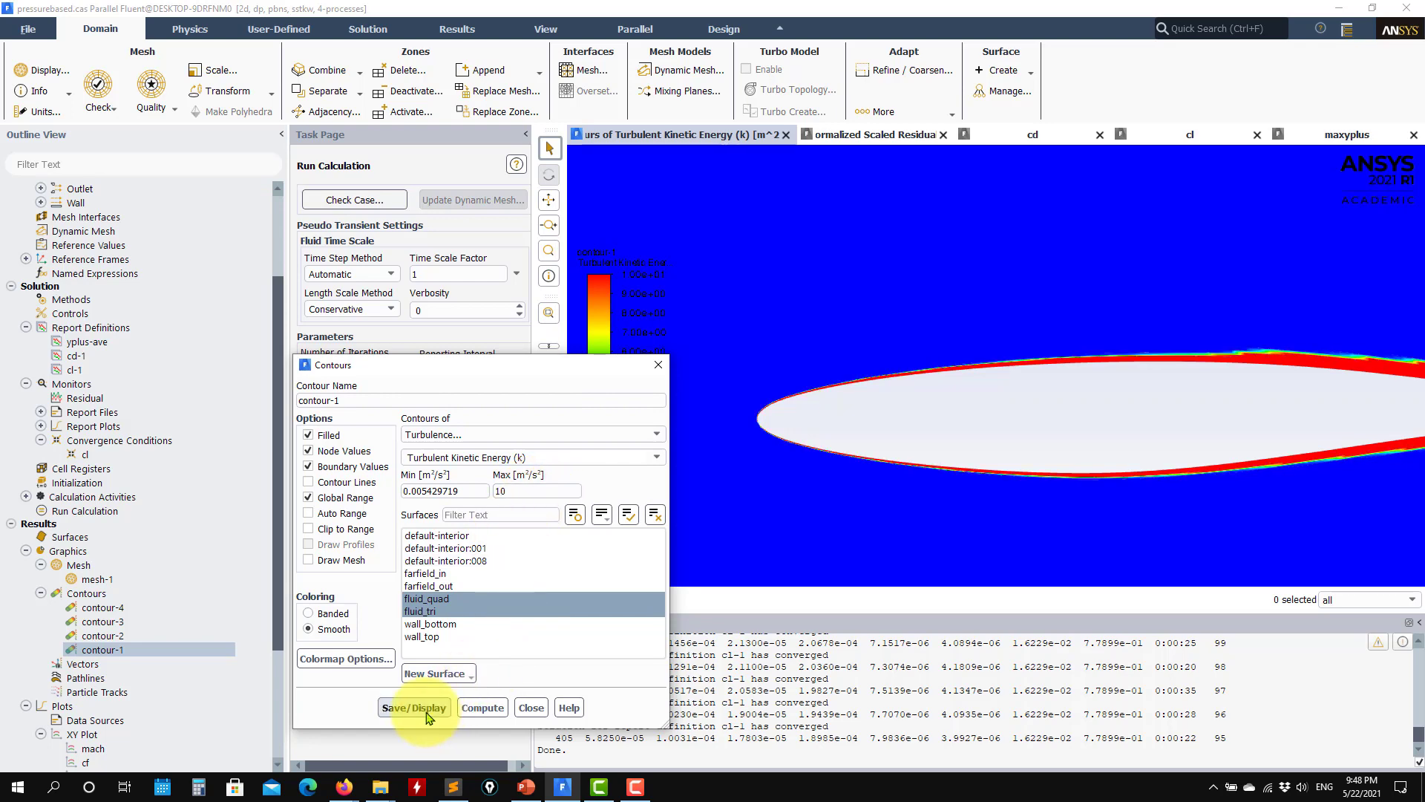
mouse_move(1195, 419)
middle_down()
mouse_move(1110, 395)
mouse_move(881, 443)
mouse_move(1021, 470)
mouse_move(1183, 422)
middle_up()
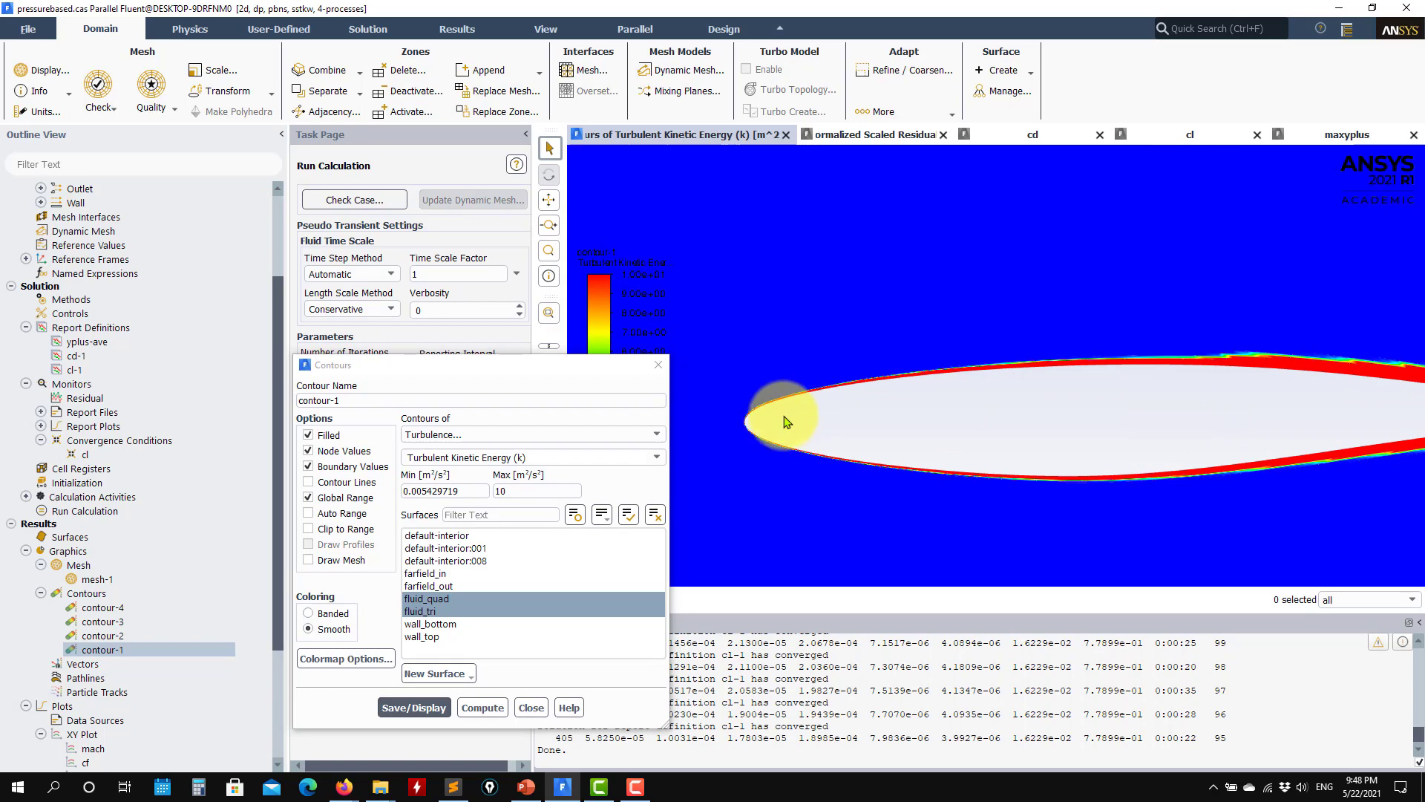
middle_drag(916, 427, 1012, 420)
scroll(859, 421, up, 5)
scroll(807, 386, up, 3)
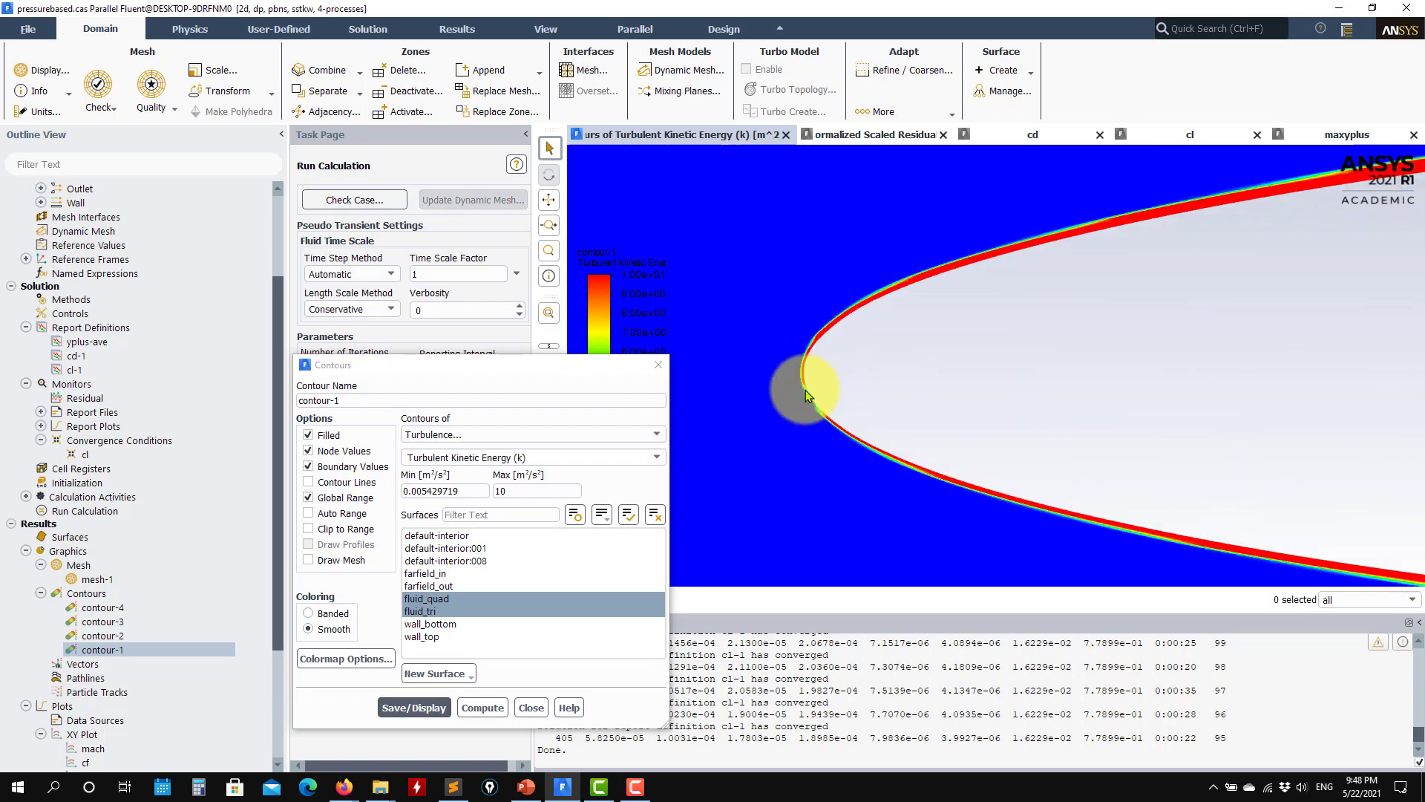
scroll(804, 420, up, 2)
scroll(809, 420, down, 2)
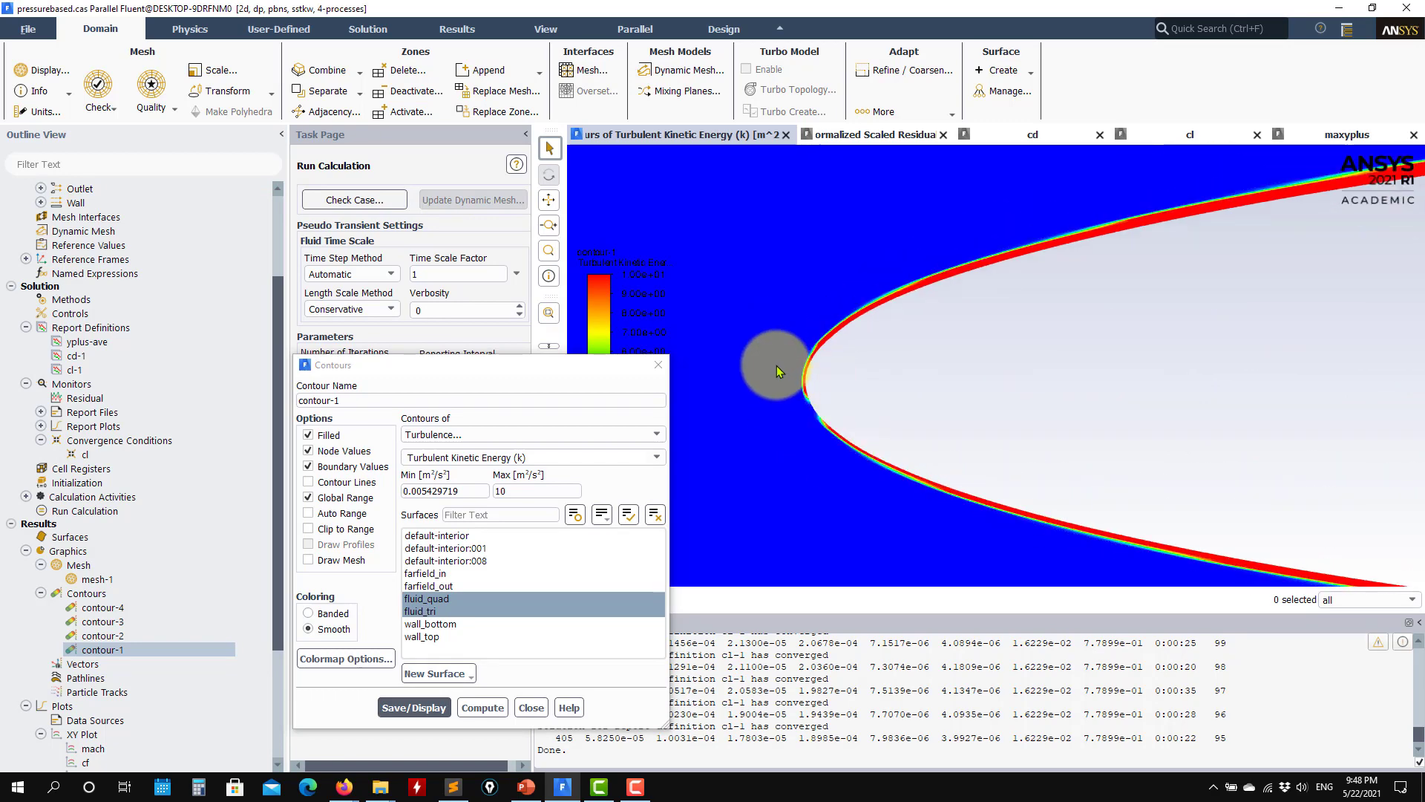
Step: Disable the Production Limiter option of the SST k-omega viscous model and apply the change
scroll(105, 327, up, 3)
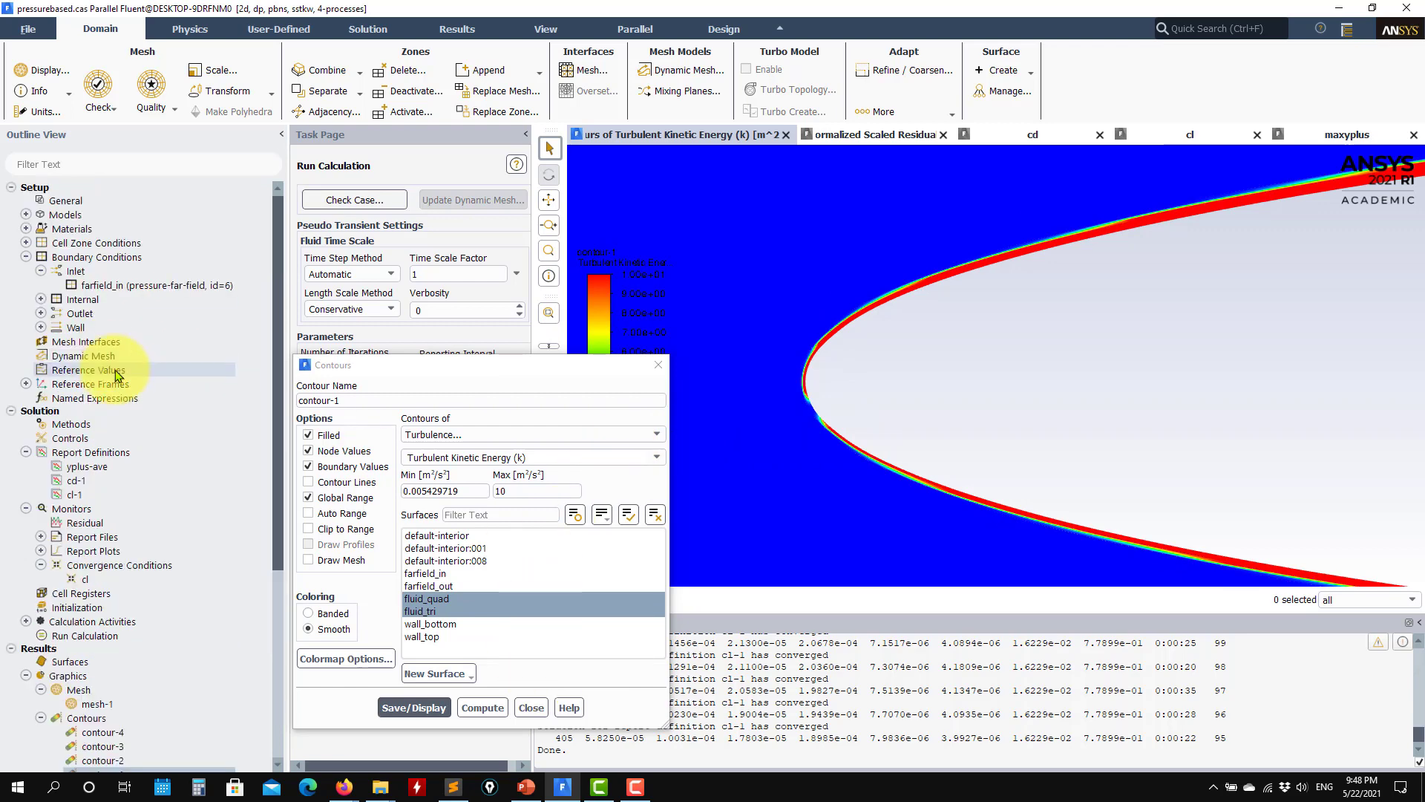
click(26, 257)
click(26, 214)
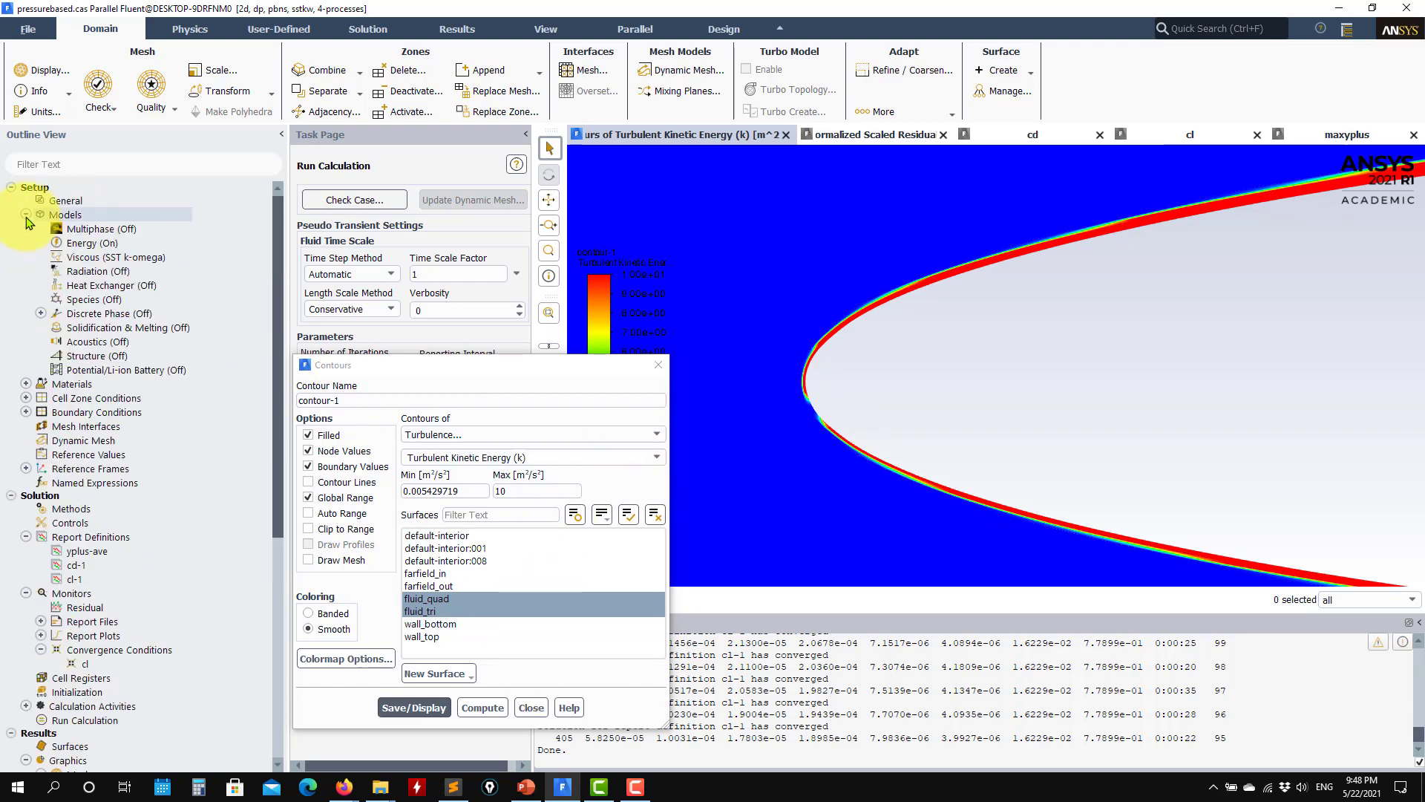
double_click(96, 258)
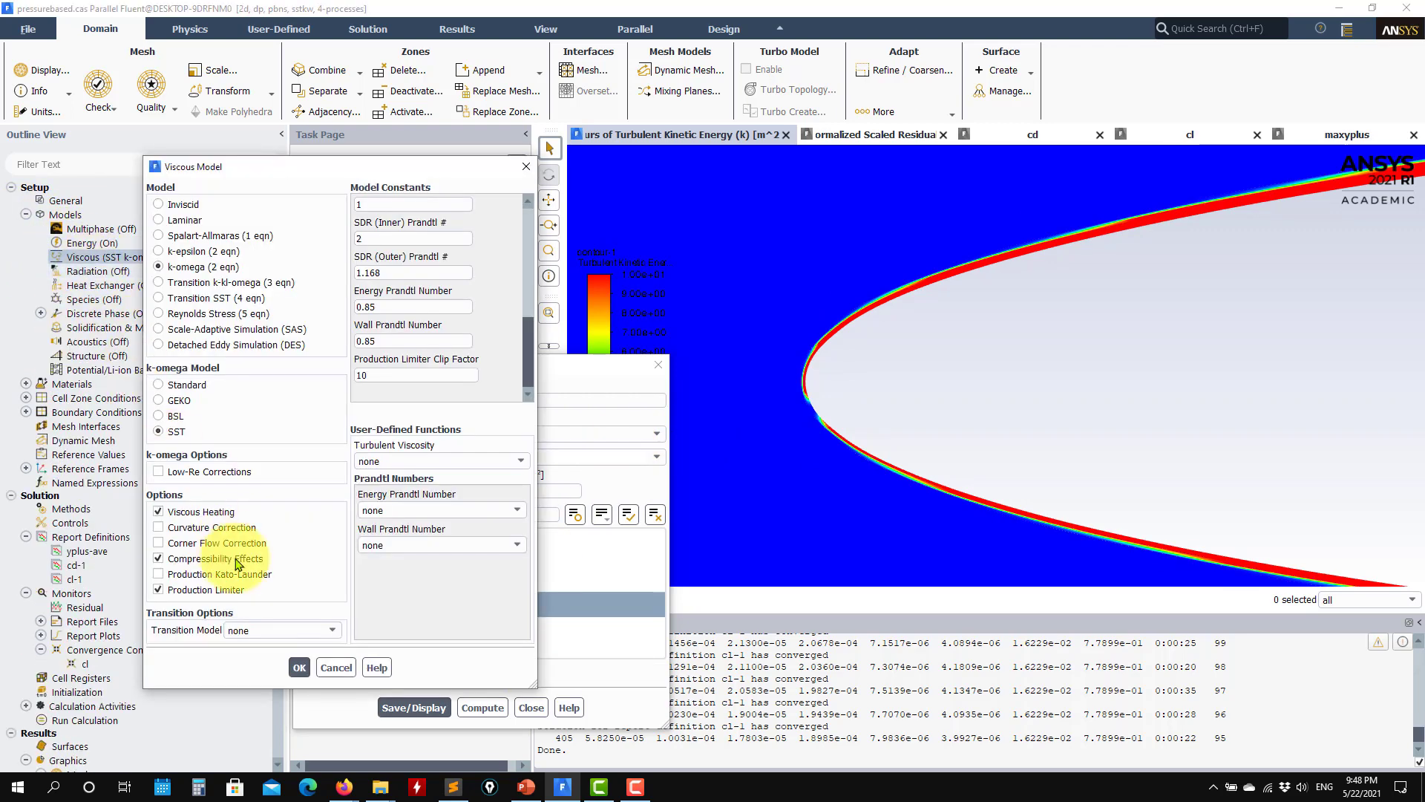
scroll(926, 471, down, 4)
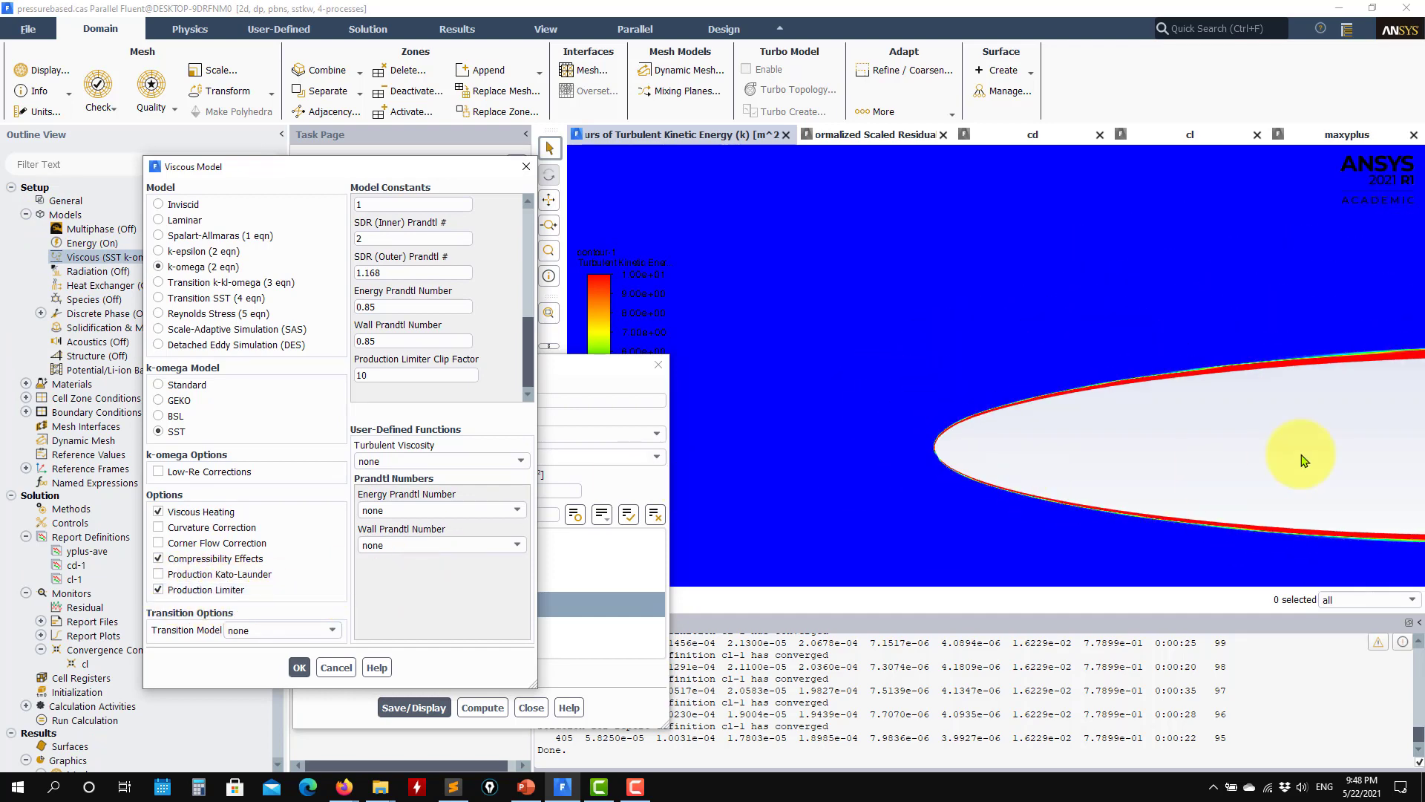
middle_drag(1076, 444, 813, 379)
middle_drag(934, 380, 1023, 387)
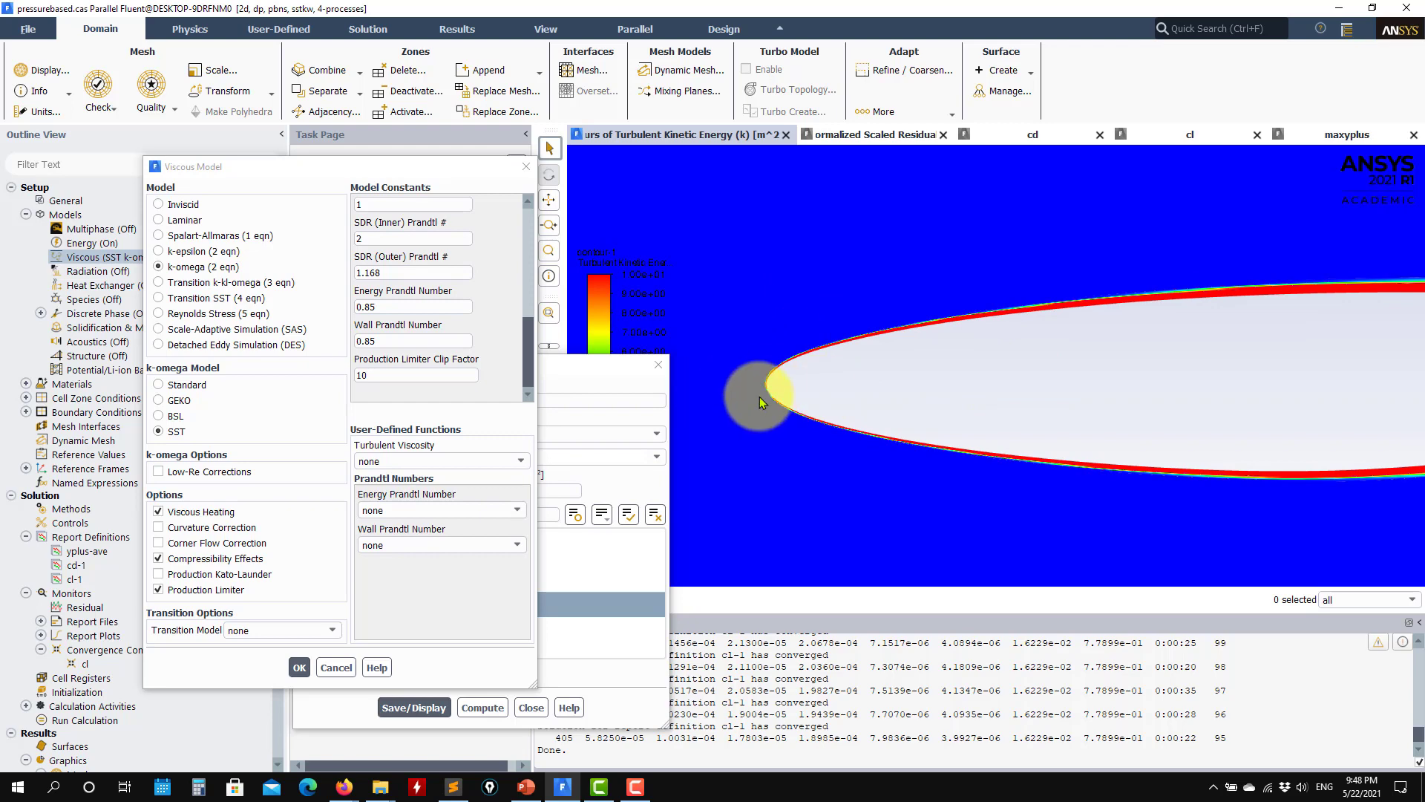
click(172, 590)
click(300, 667)
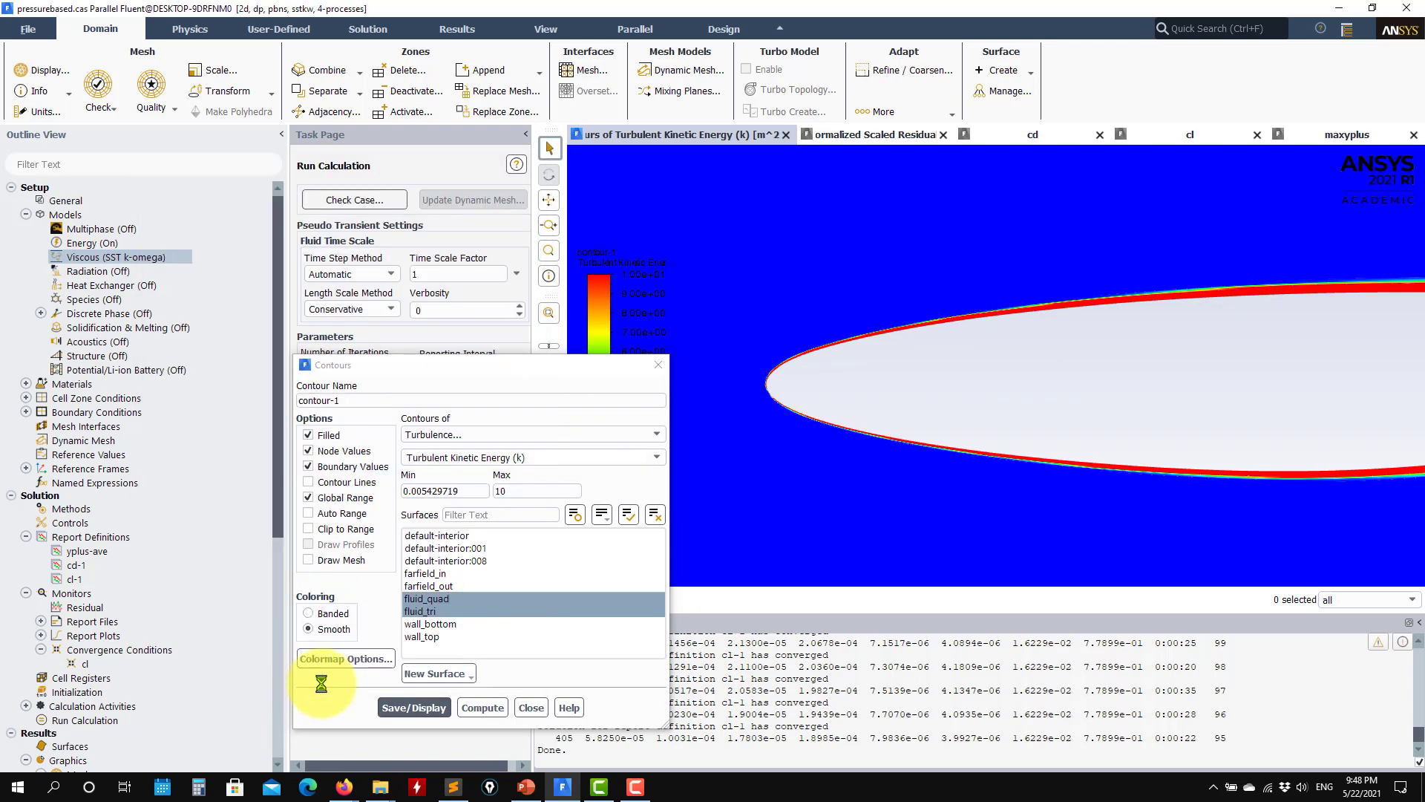
Step: Continue the calculation with the limiter disabled, monitoring the residual, cl and cd plots, and stop the run early
click(524, 692)
click(402, 538)
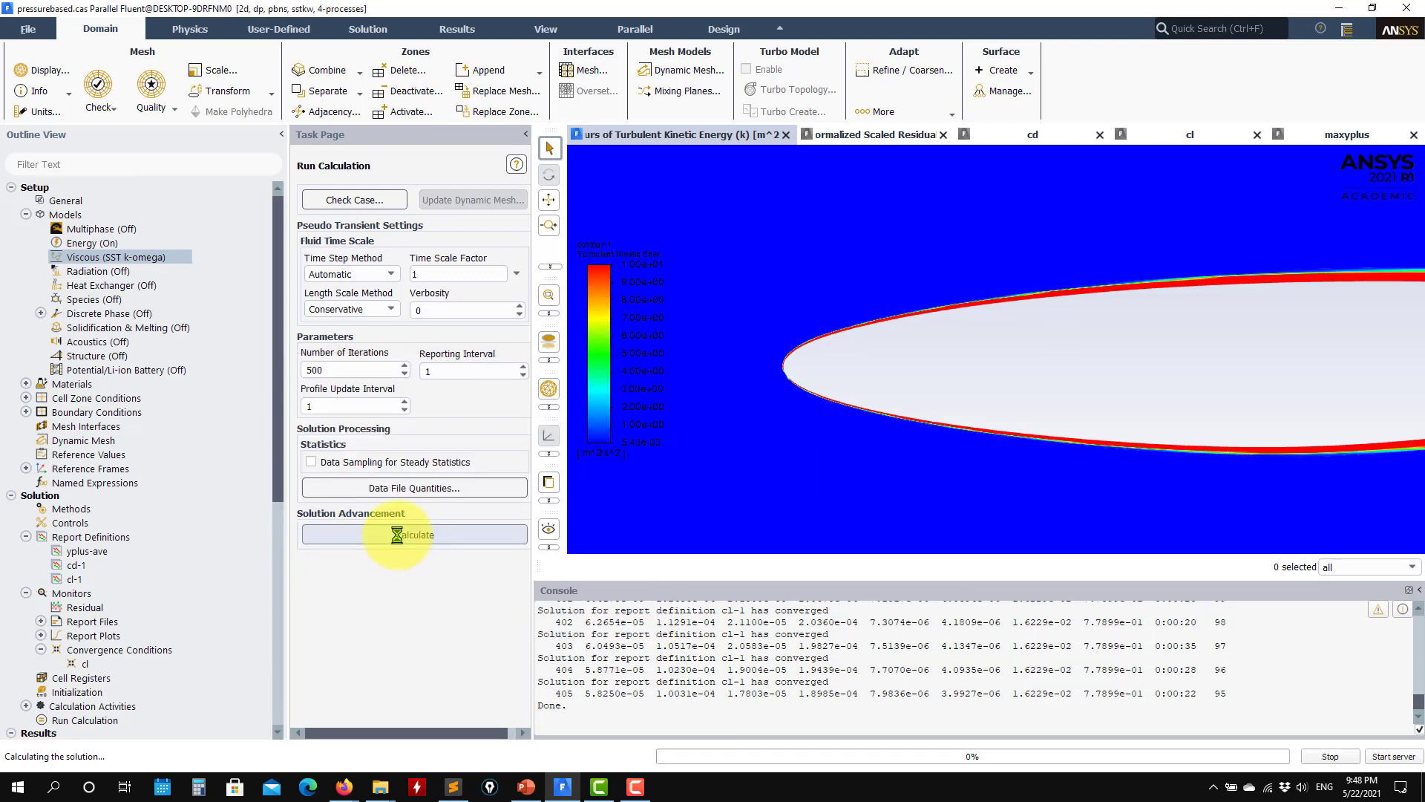
click(854, 132)
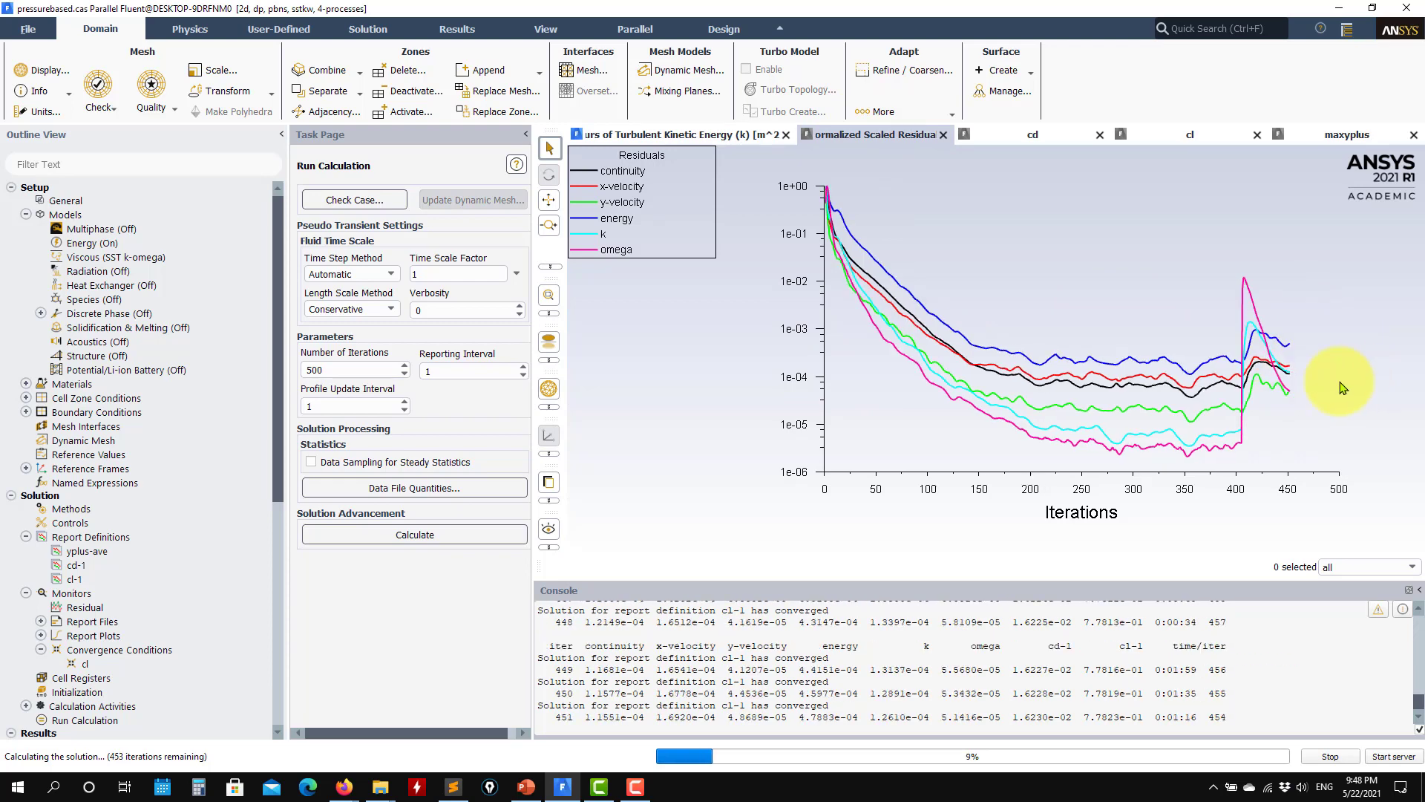
click(1180, 133)
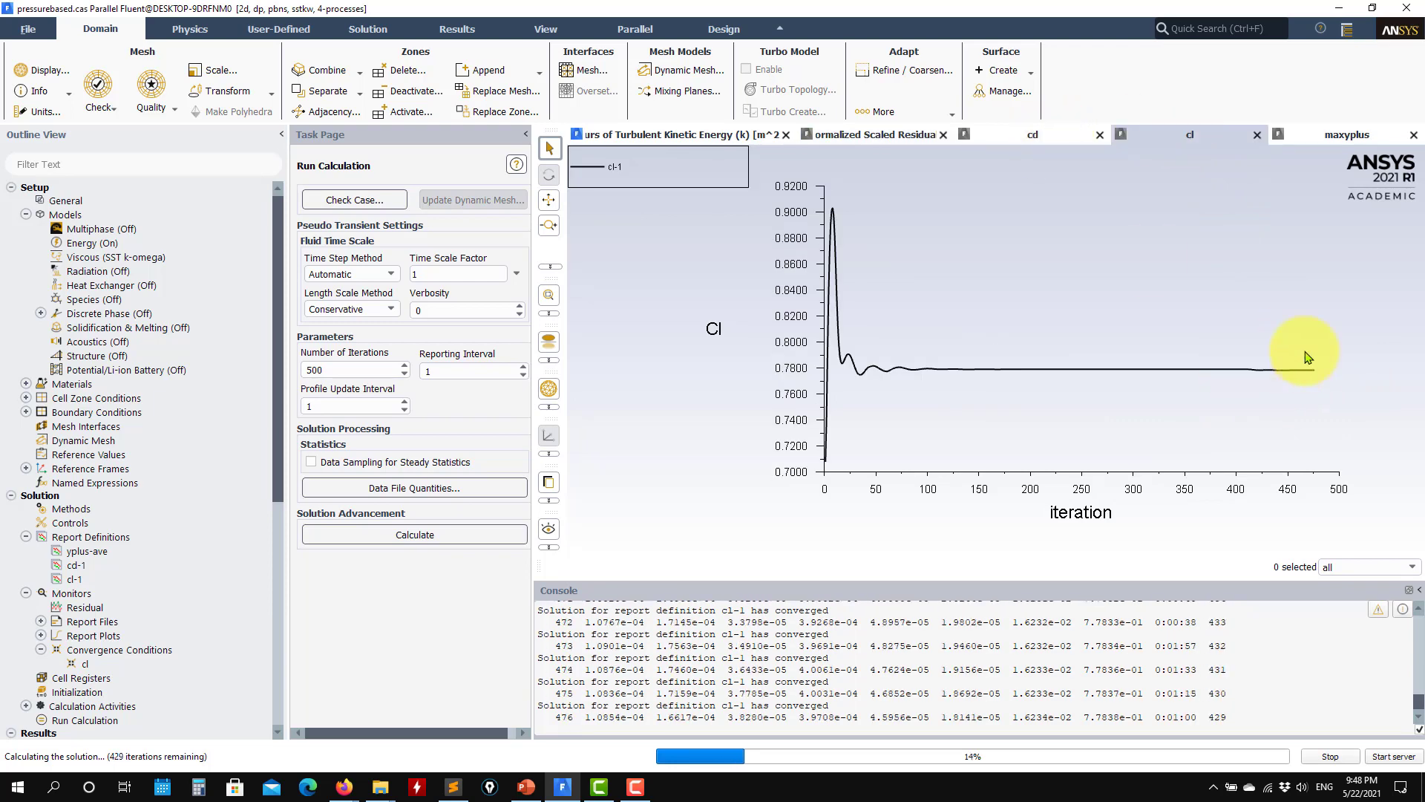
click(1042, 139)
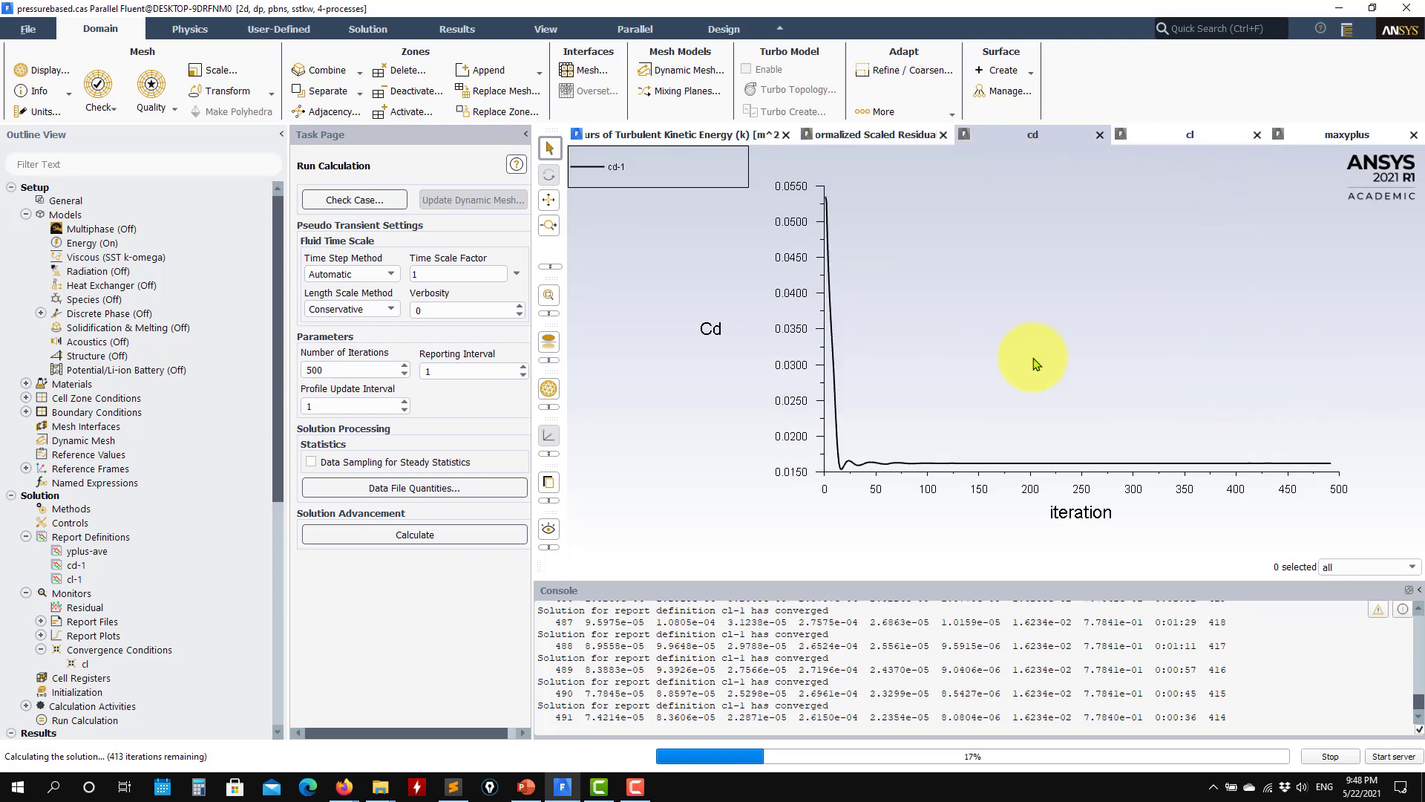
click(1158, 134)
click(873, 137)
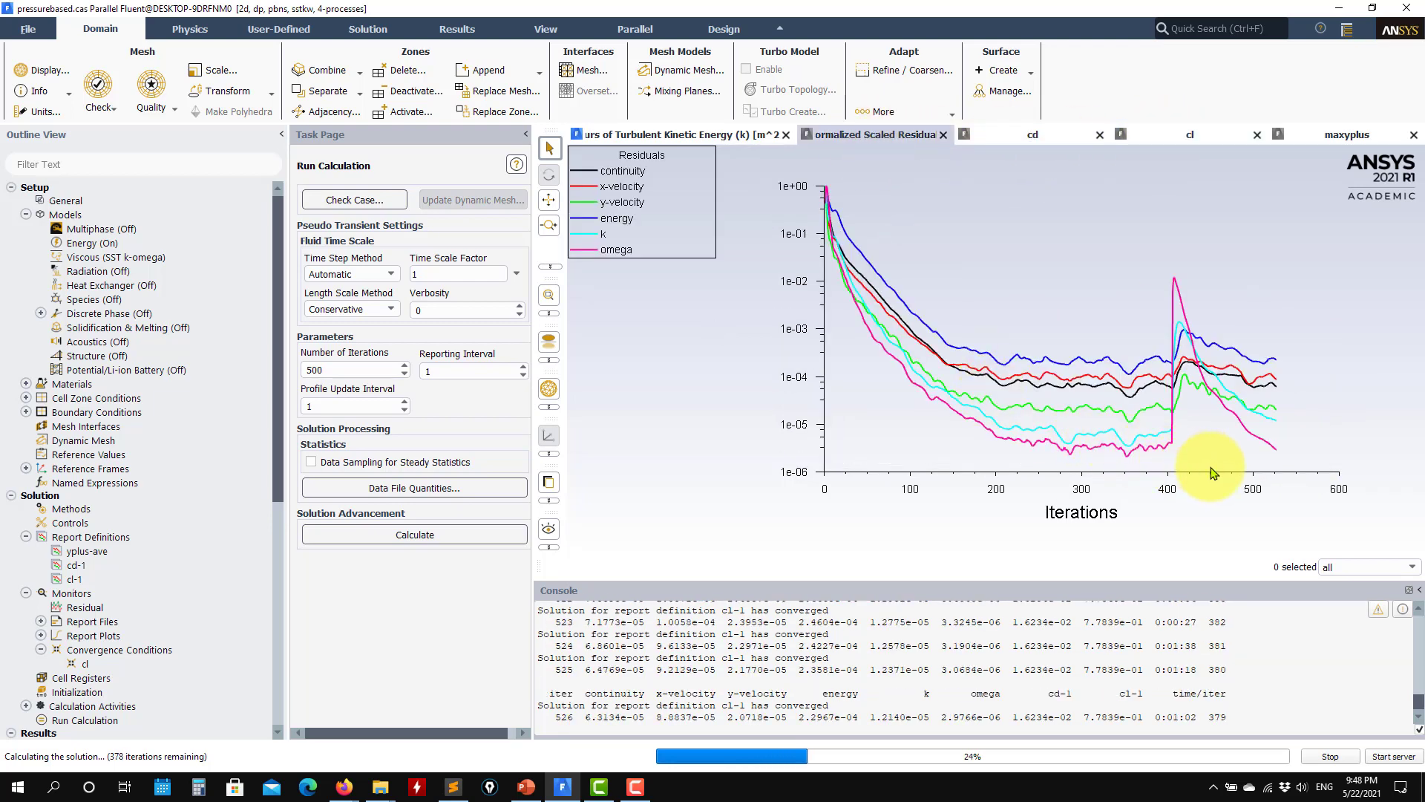
click(1335, 758)
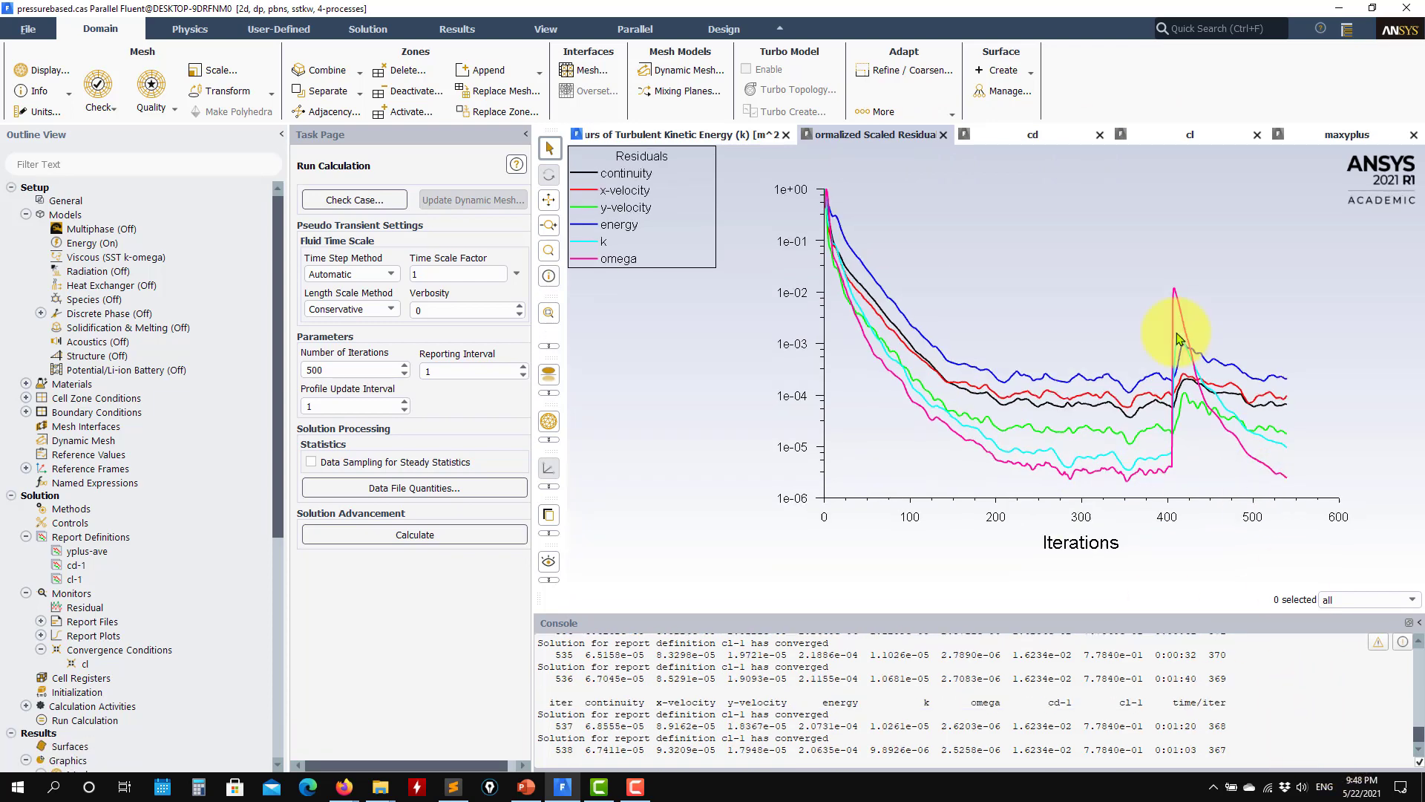
Step: Reopen contour-1 and redisplay the turbulent kinetic energy for the solution computed without the production limiter
scroll(141, 639, down, 4)
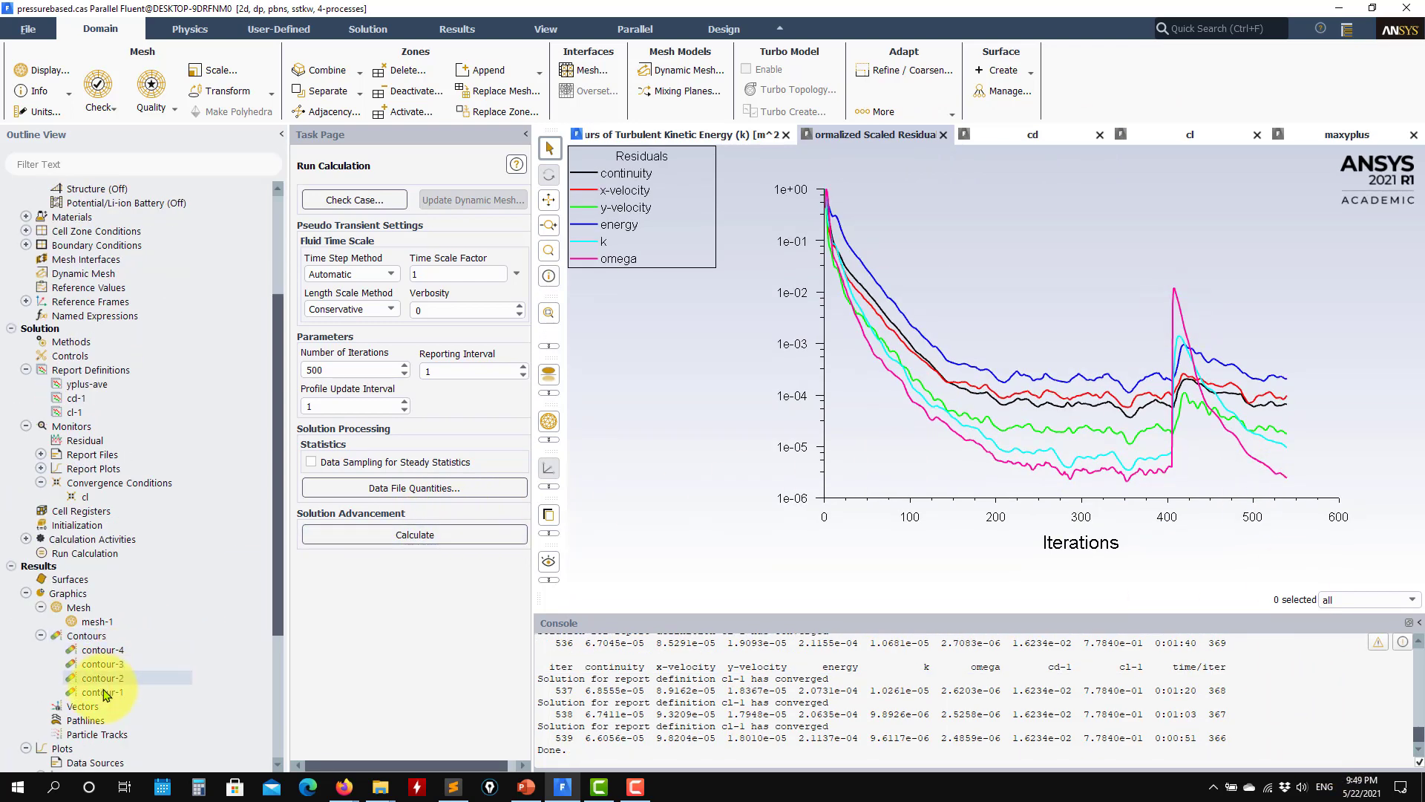
double_click(102, 692)
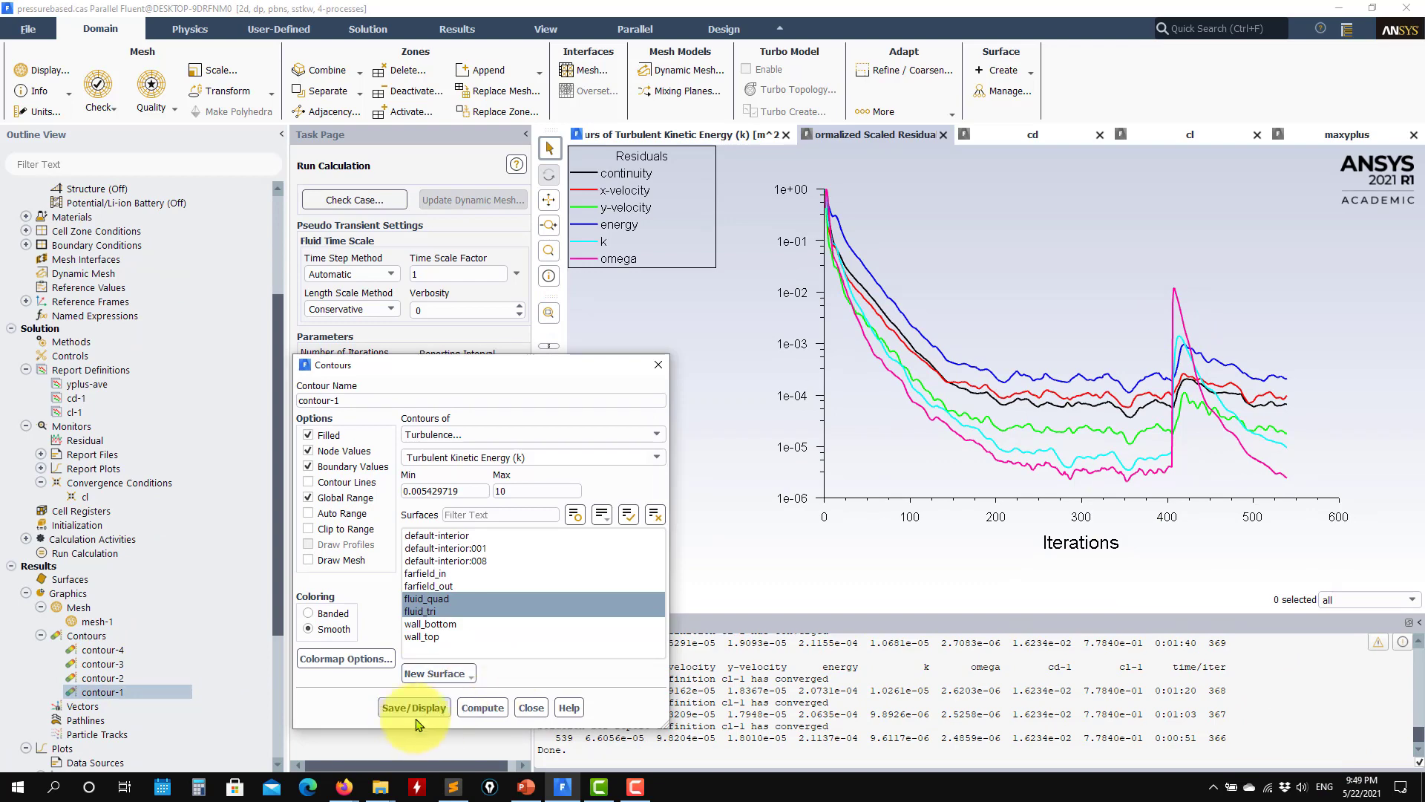
click(414, 709)
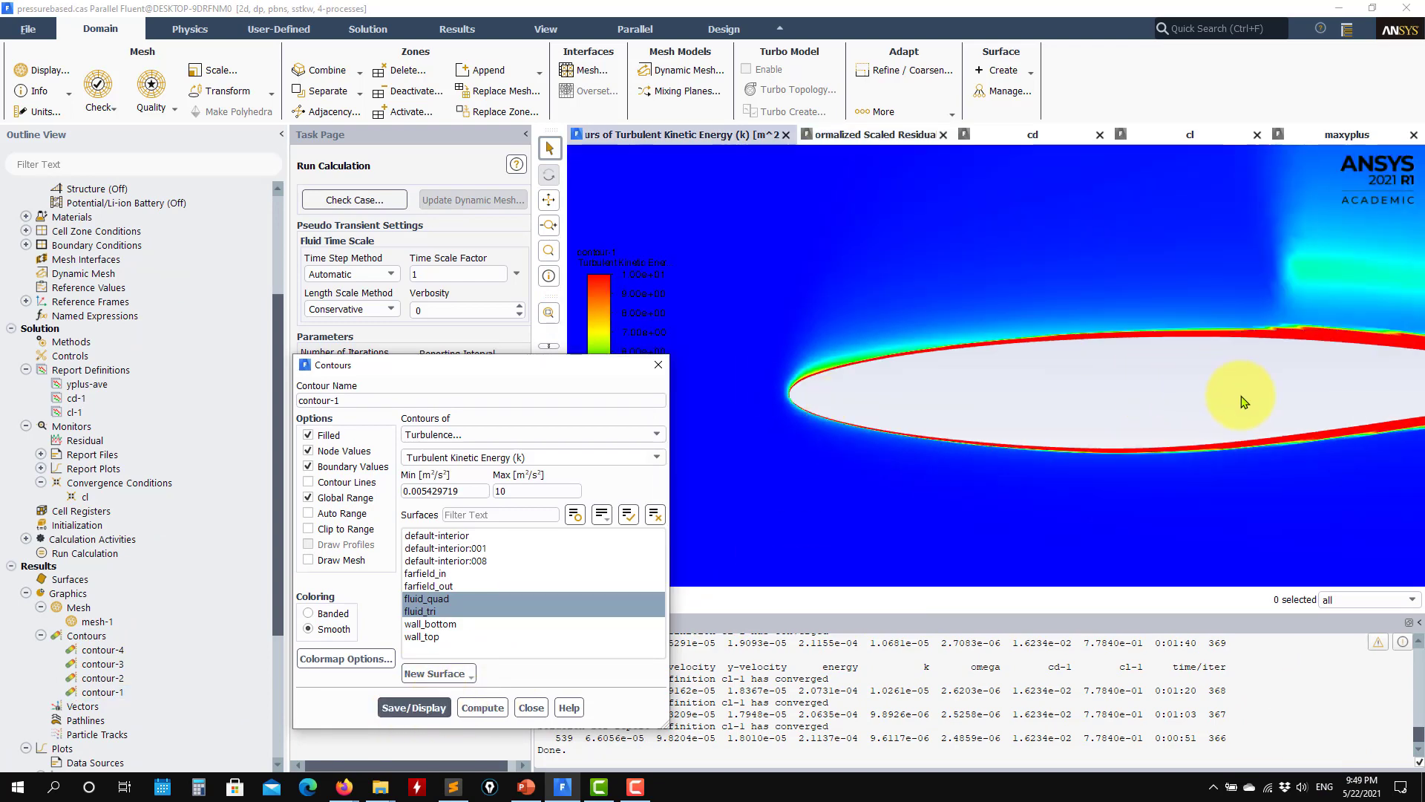
Step: Examine the turbulent kinetic energy field close up around the airfoil's leading edge and stagnation region
scroll(876, 402, up, 6)
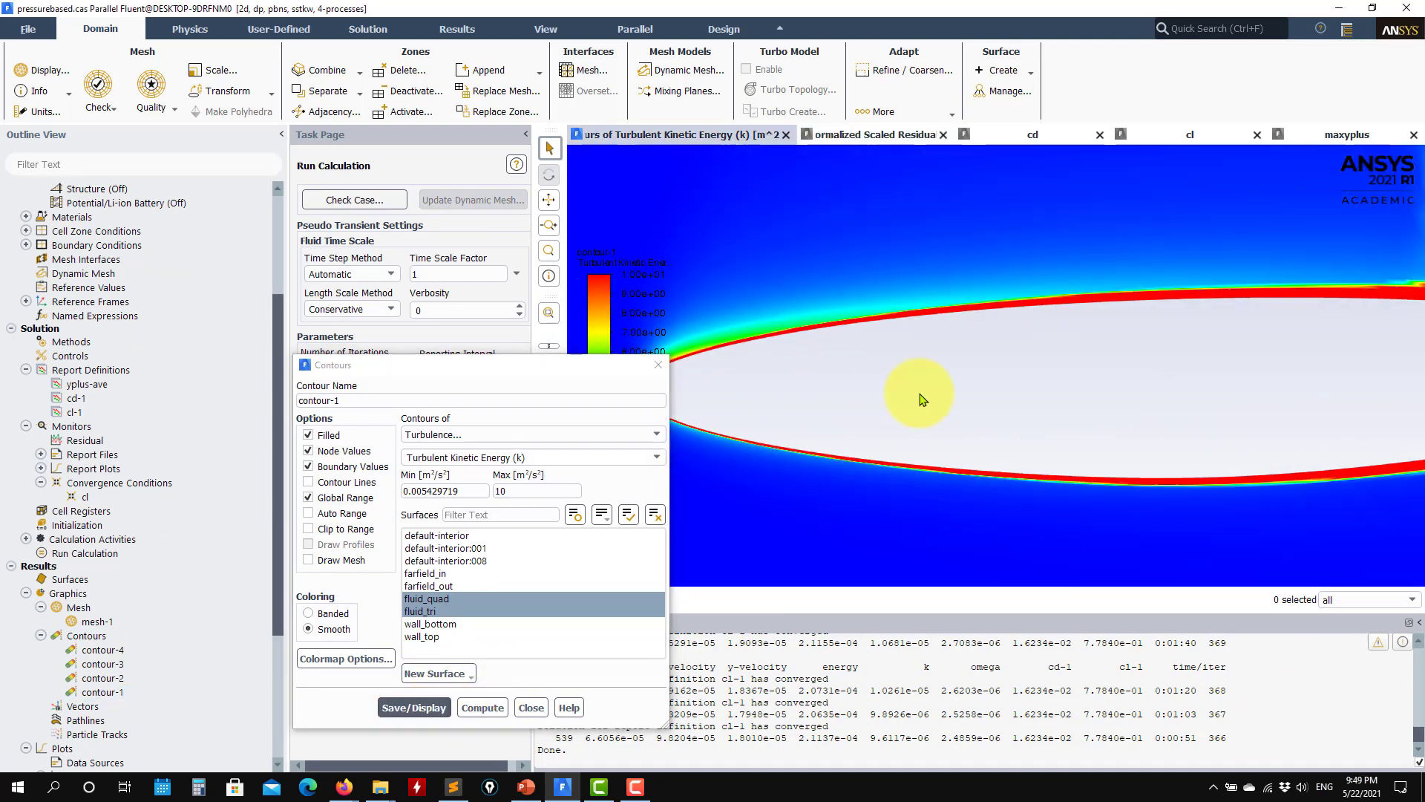
drag(920, 394, 1054, 393)
scroll(834, 363, up, 6)
drag(922, 454, 1019, 454)
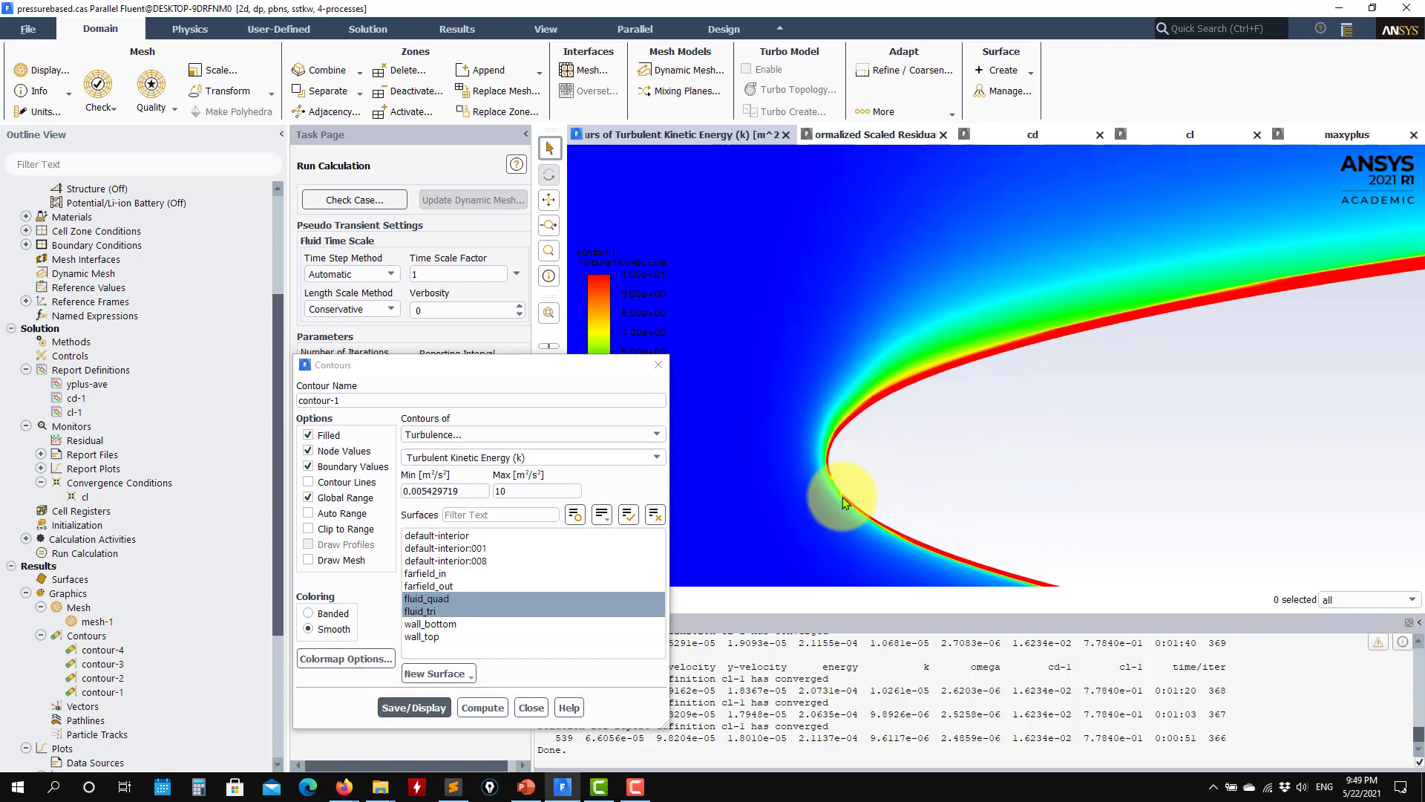
drag(843, 501, 826, 444)
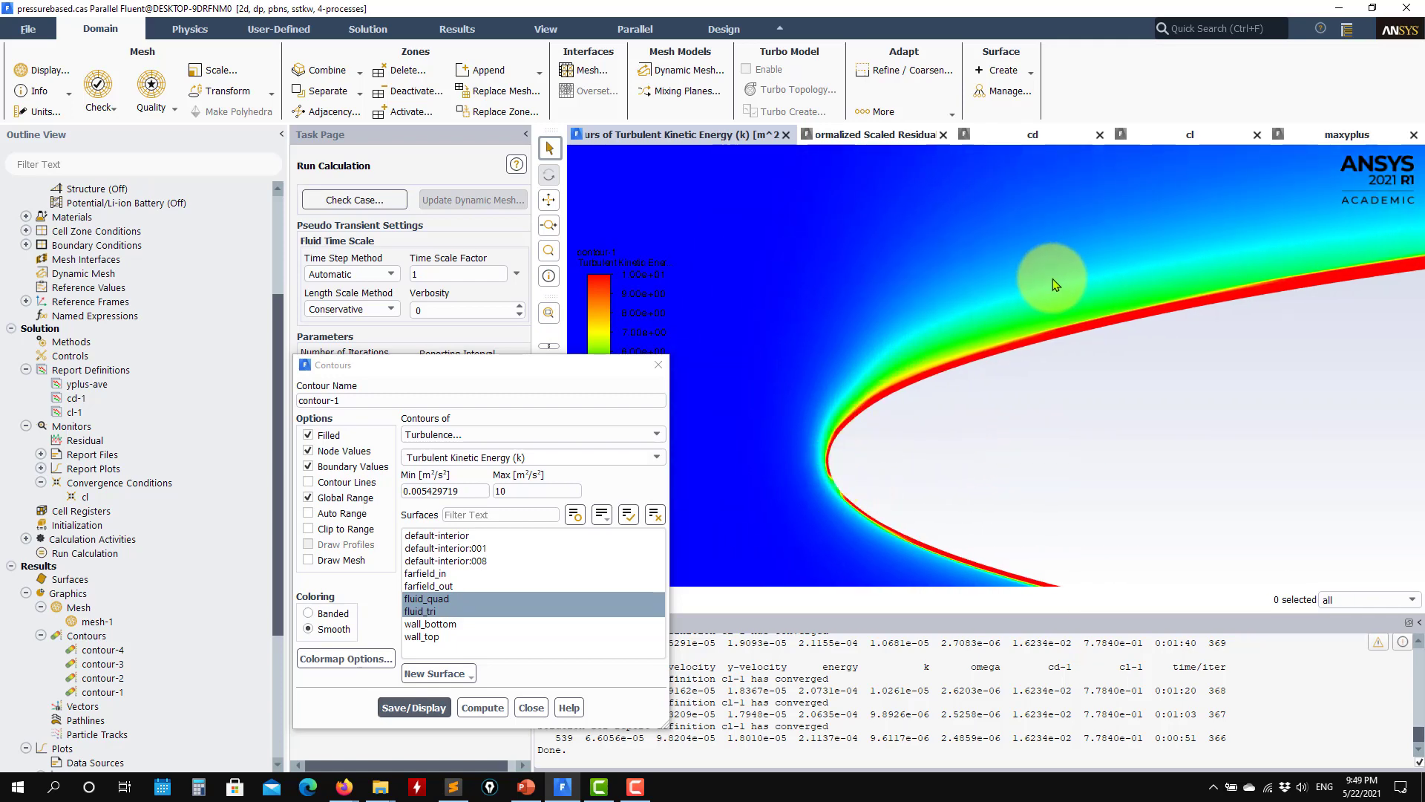
scroll(846, 431, up, 3)
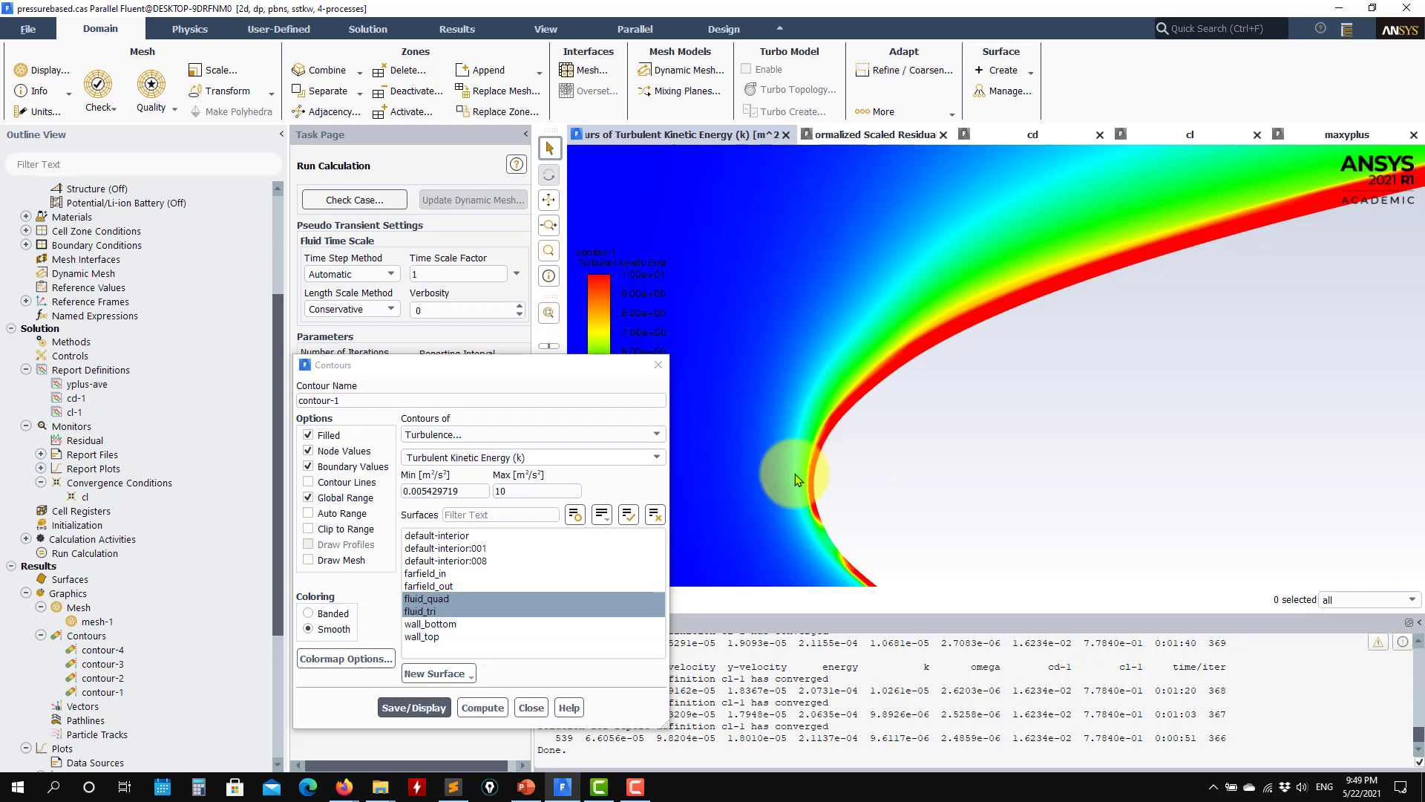
scroll(795, 457, down, 3)
drag(801, 475, 709, 455)
scroll(814, 512, down, 3)
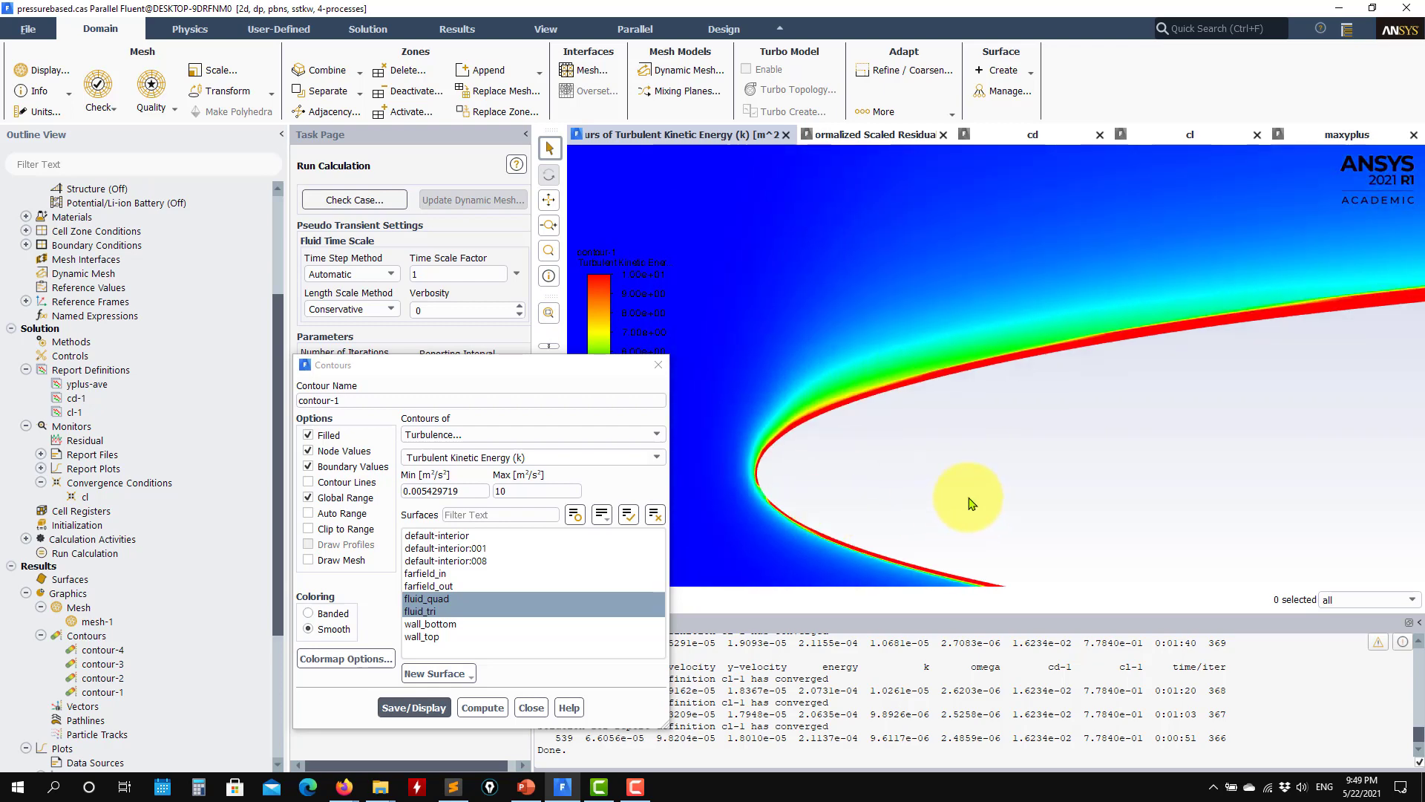
drag(884, 496, 748, 483)
scroll(850, 482, down, 3)
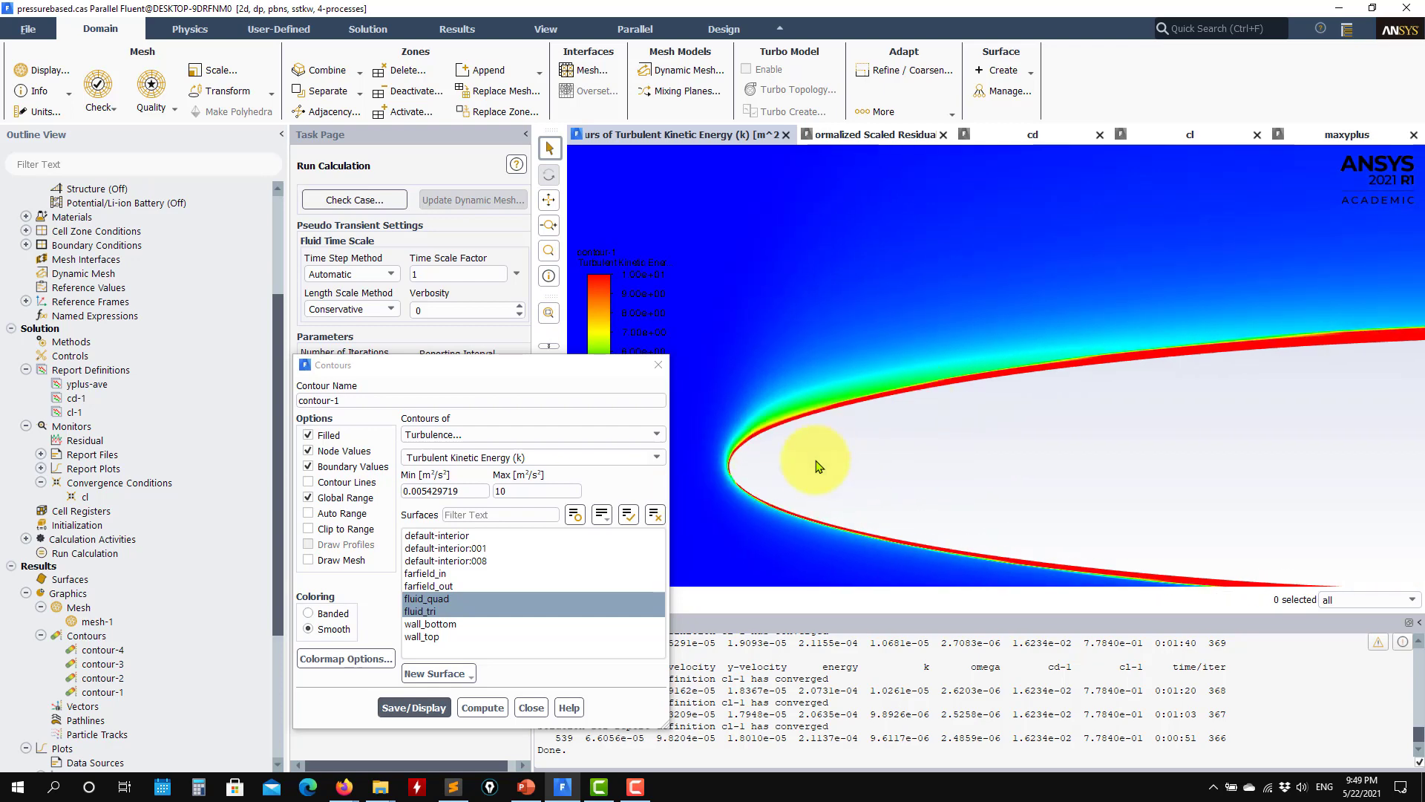
Step: Examine the turbulent kinetic energy above the airfoil's upper surface, around the shock and toward the trailing edge
scroll(820, 469, down, 3)
drag(1262, 398, 1049, 426)
drag(1098, 467, 888, 496)
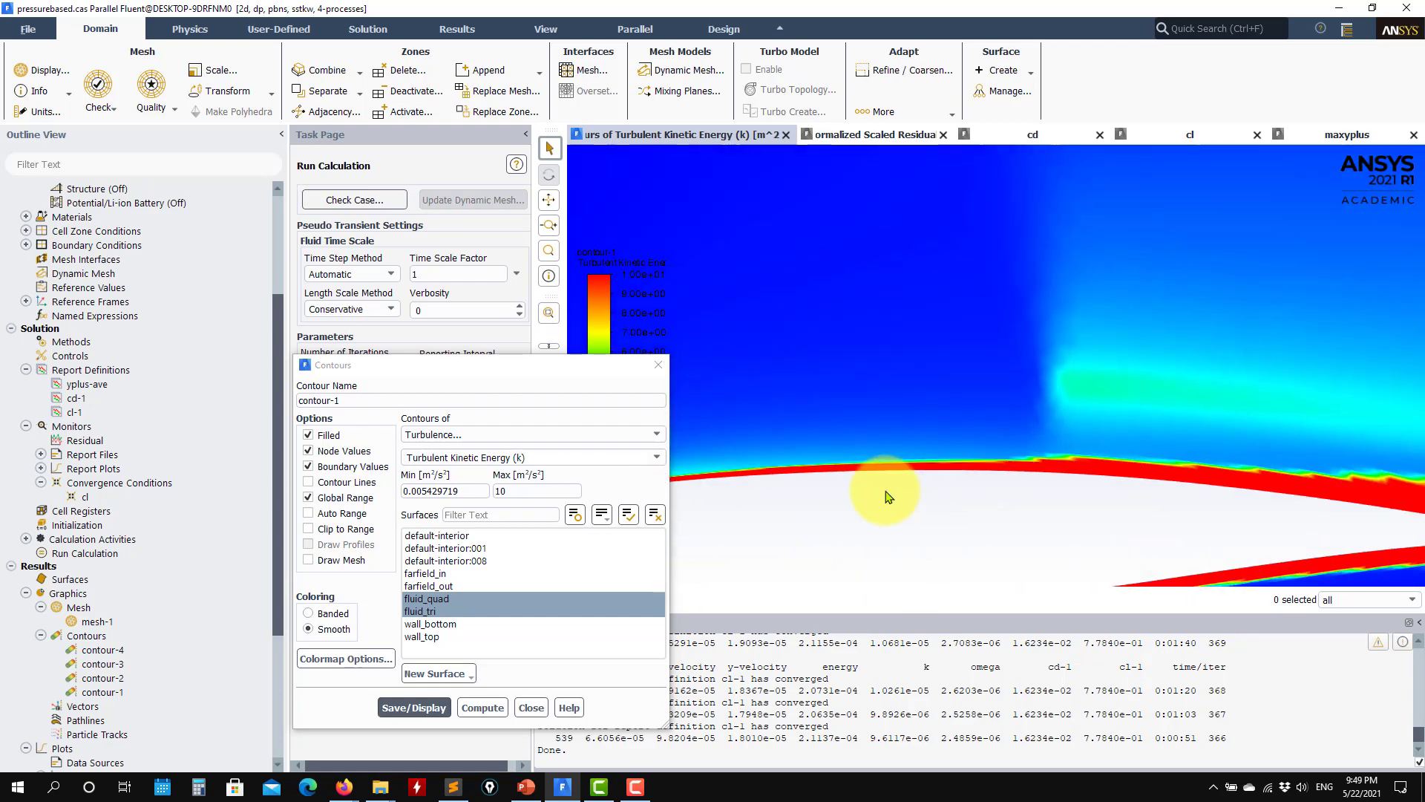
scroll(1027, 457, down, 3)
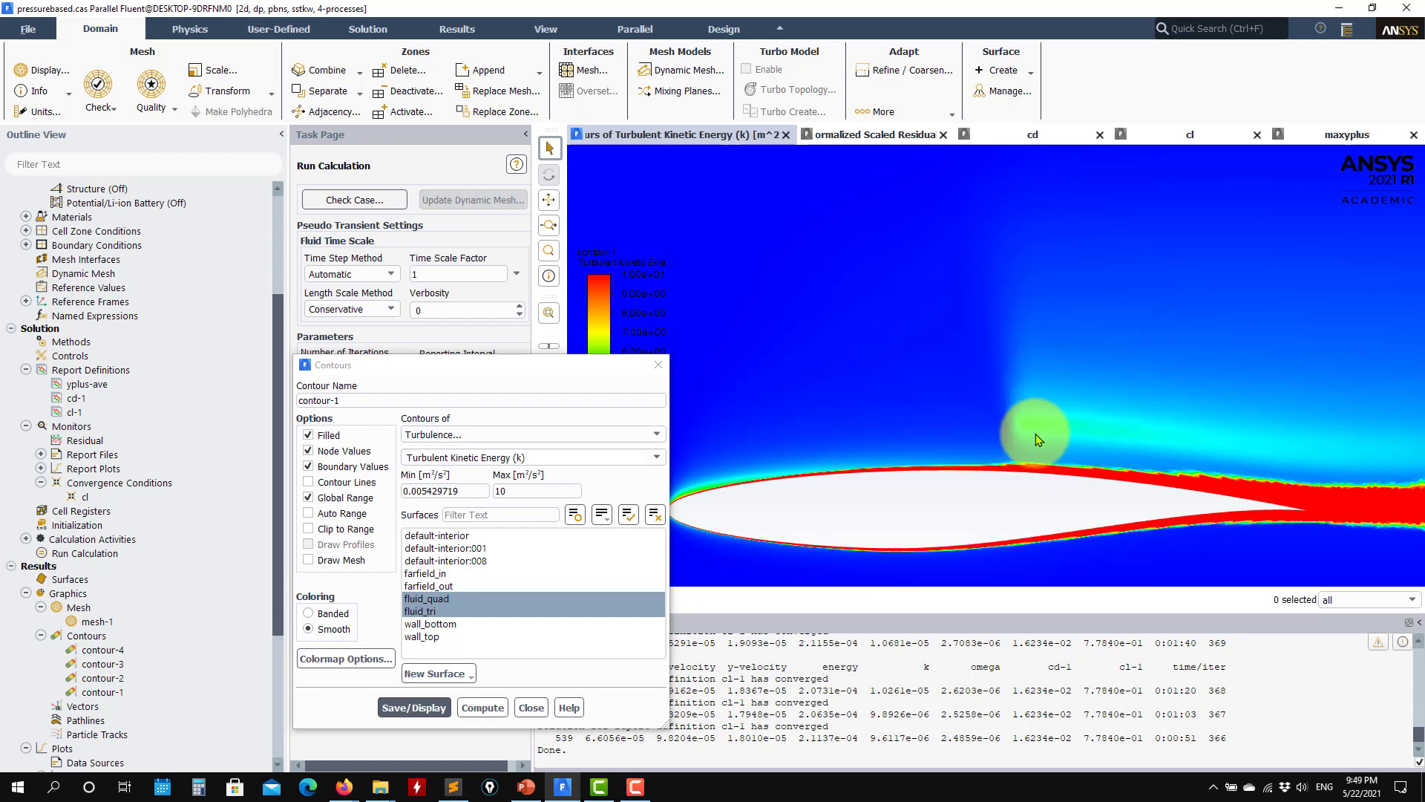
scroll(1030, 451, down, 1)
scroll(1030, 451, up, 2)
drag(925, 472, 1157, 404)
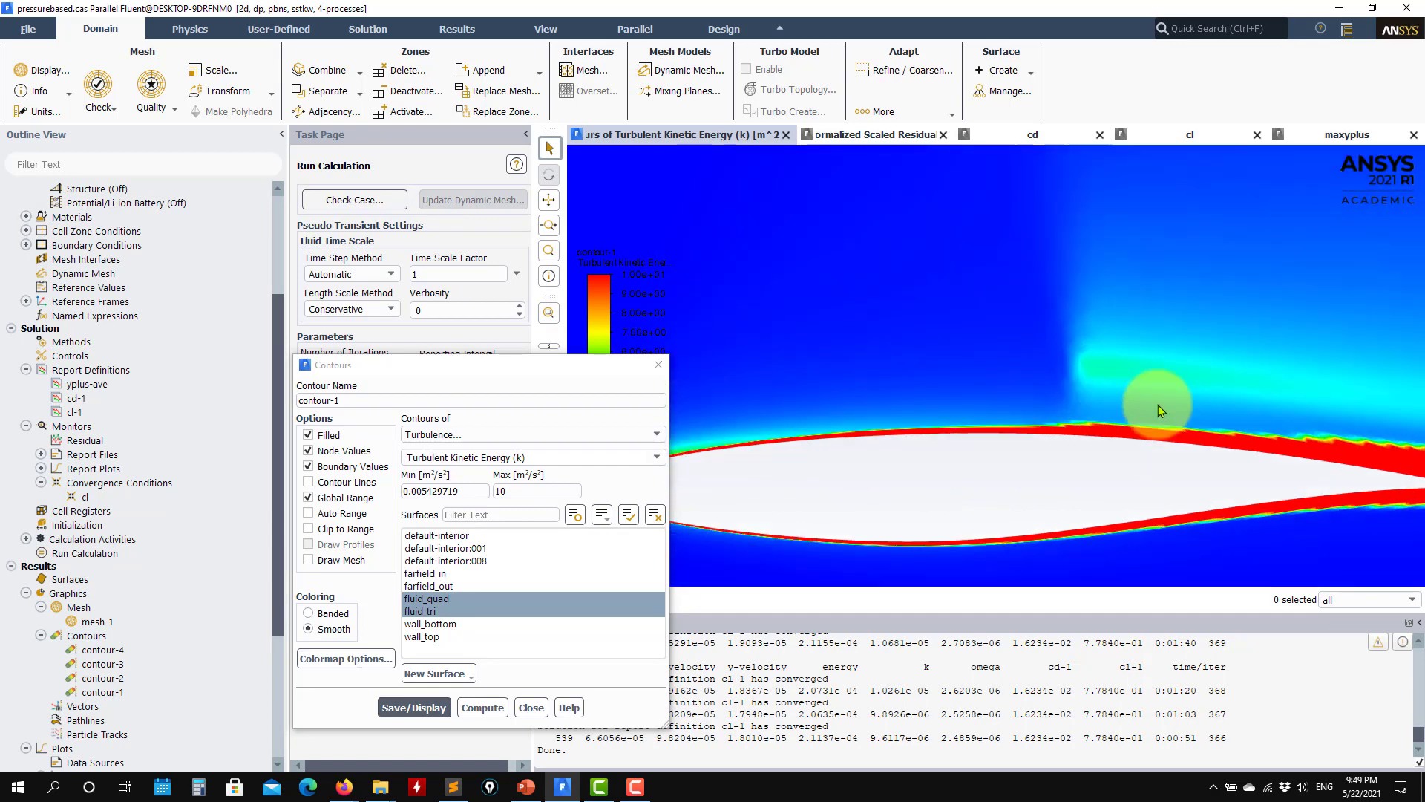
scroll(837, 436, up, 2)
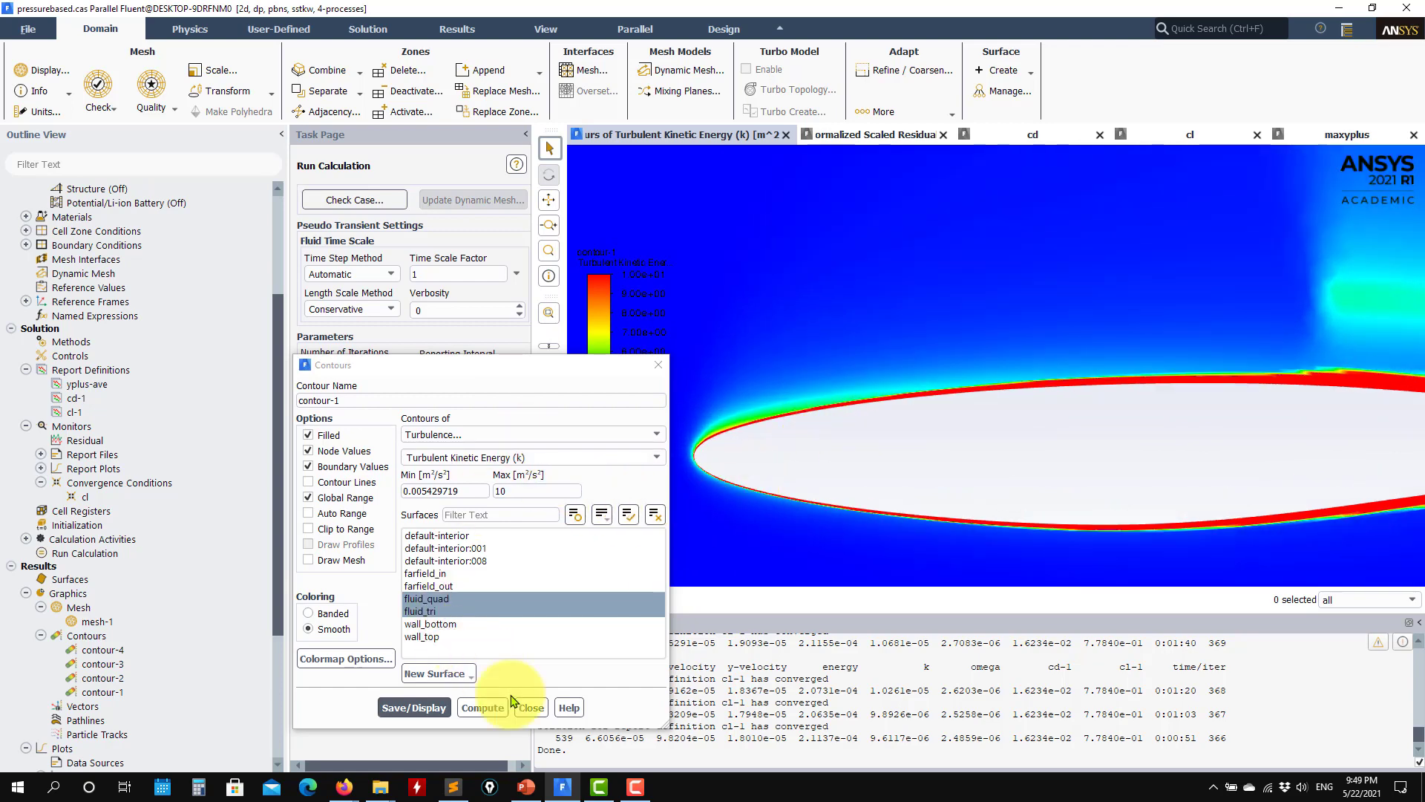
Step: Close the contour settings and re-enable the Production Limiter option of the SST k-omega viscous model
click(530, 707)
scroll(96, 414, up, 4)
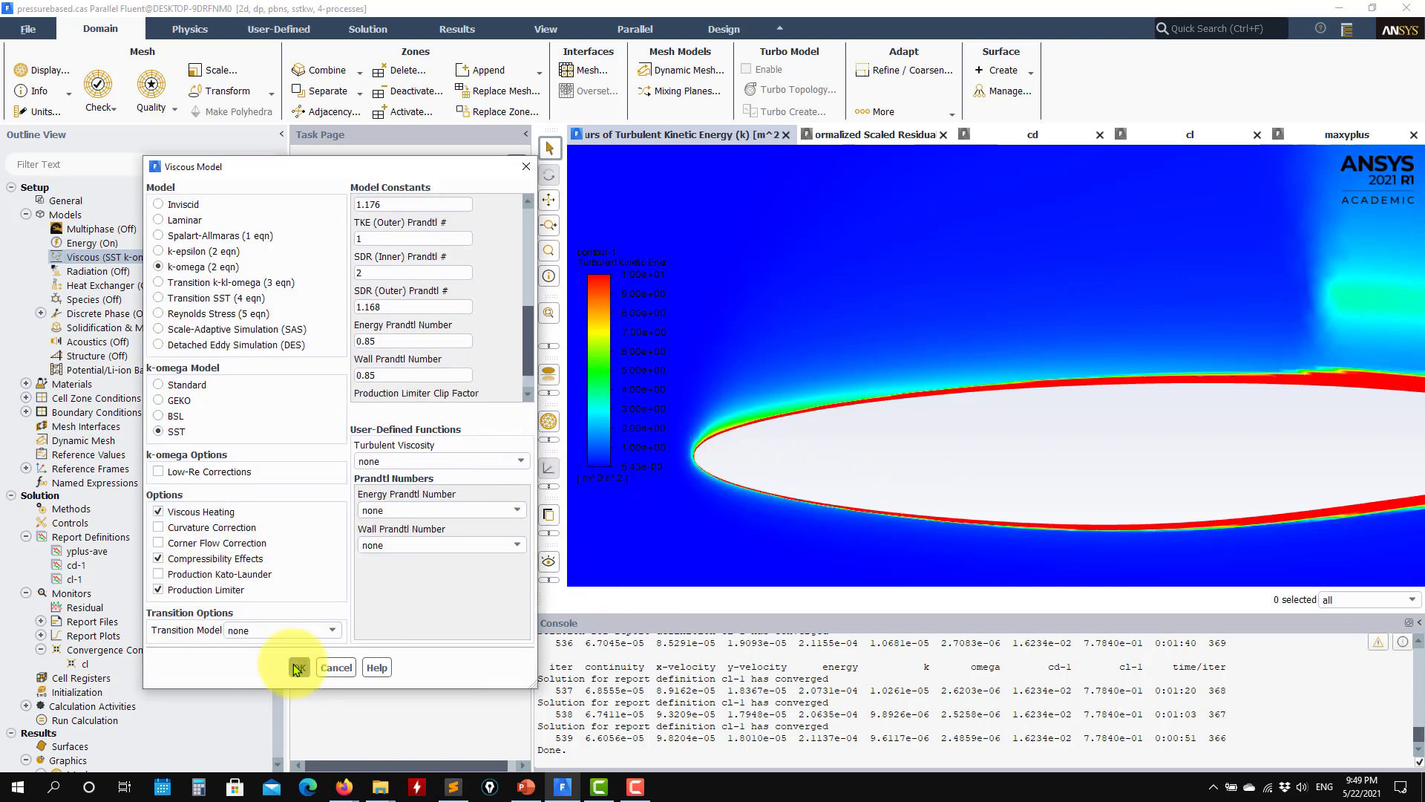
key(Return)
Step: Resume the calculation with the production limiter enabled, check the residual, cl and cd plots, and interrupt the run
click(388, 535)
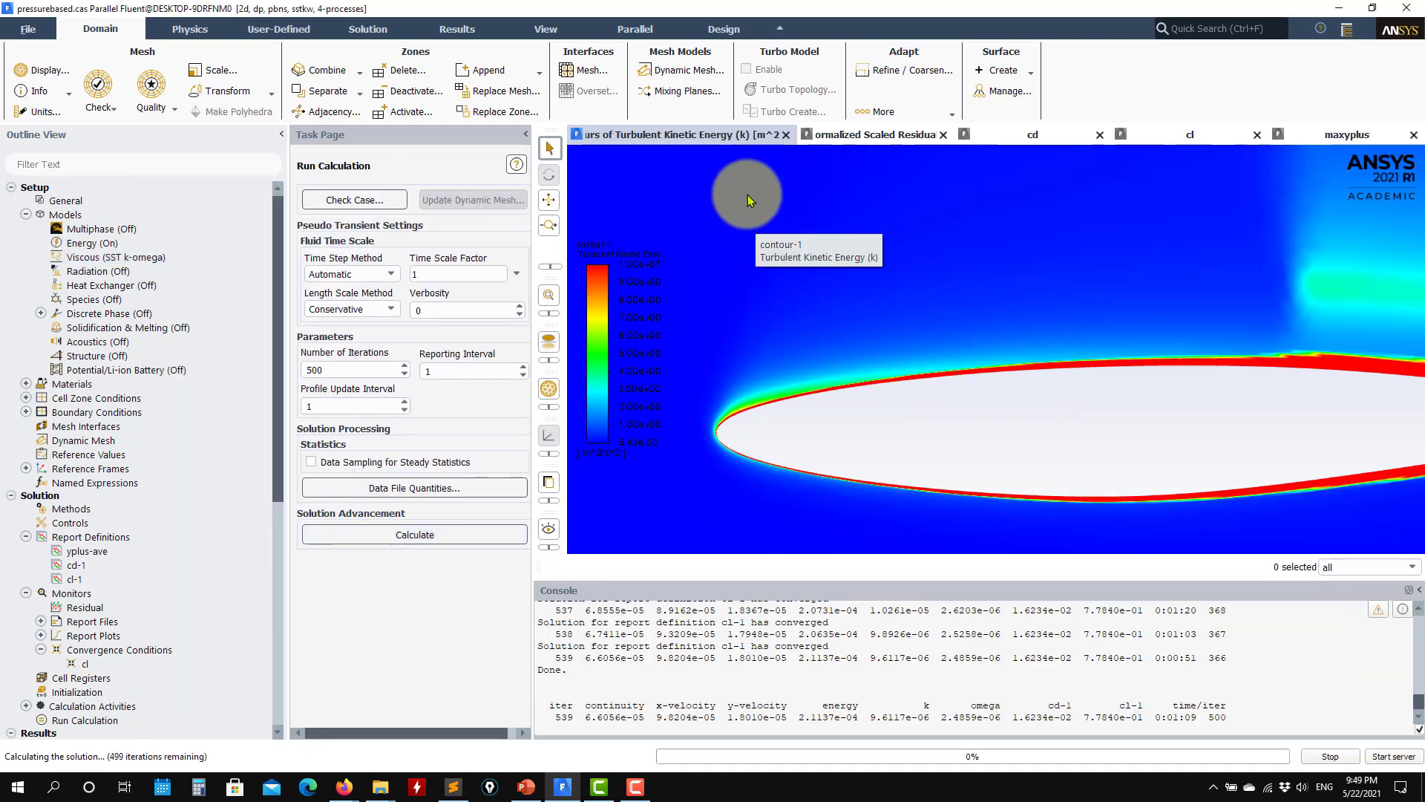
click(833, 136)
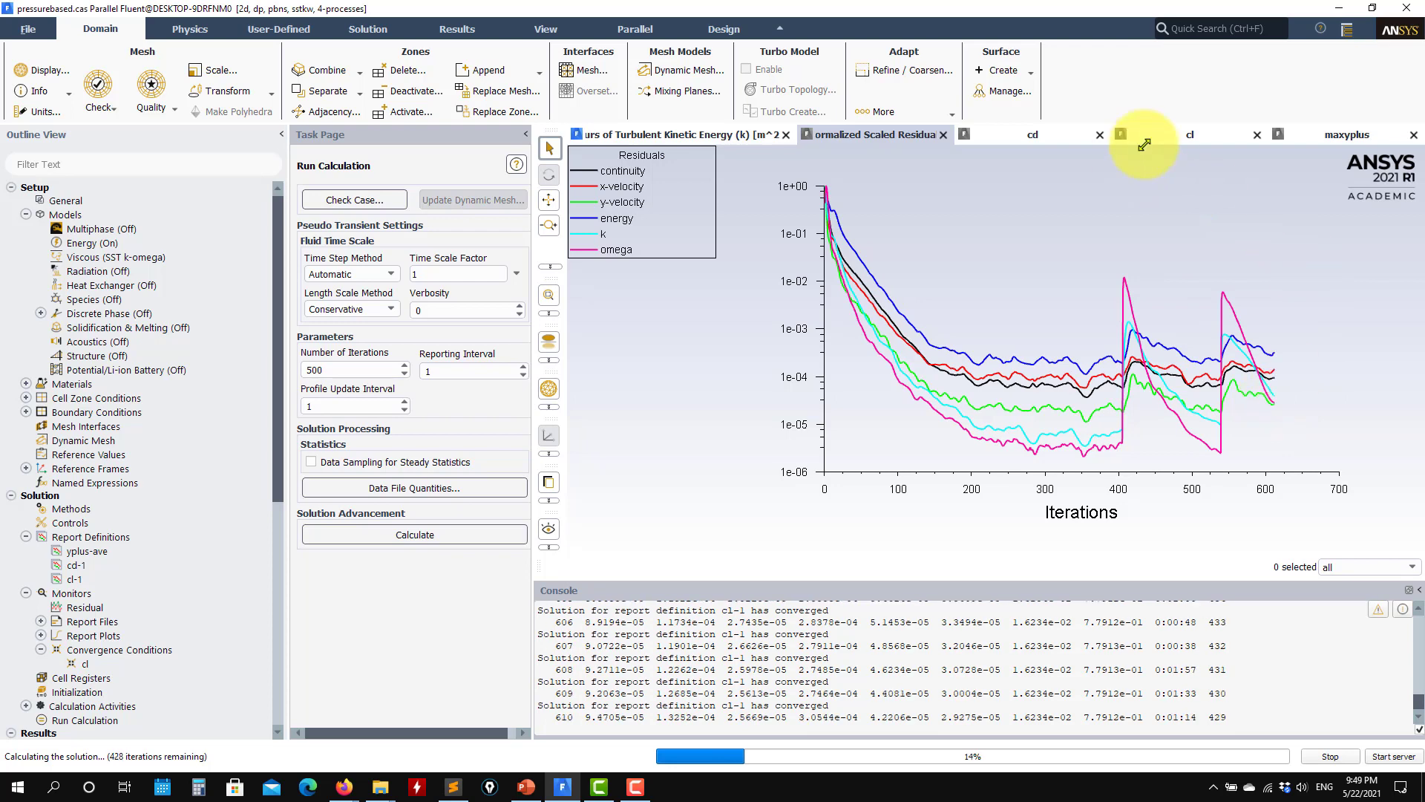
click(1166, 134)
click(1033, 138)
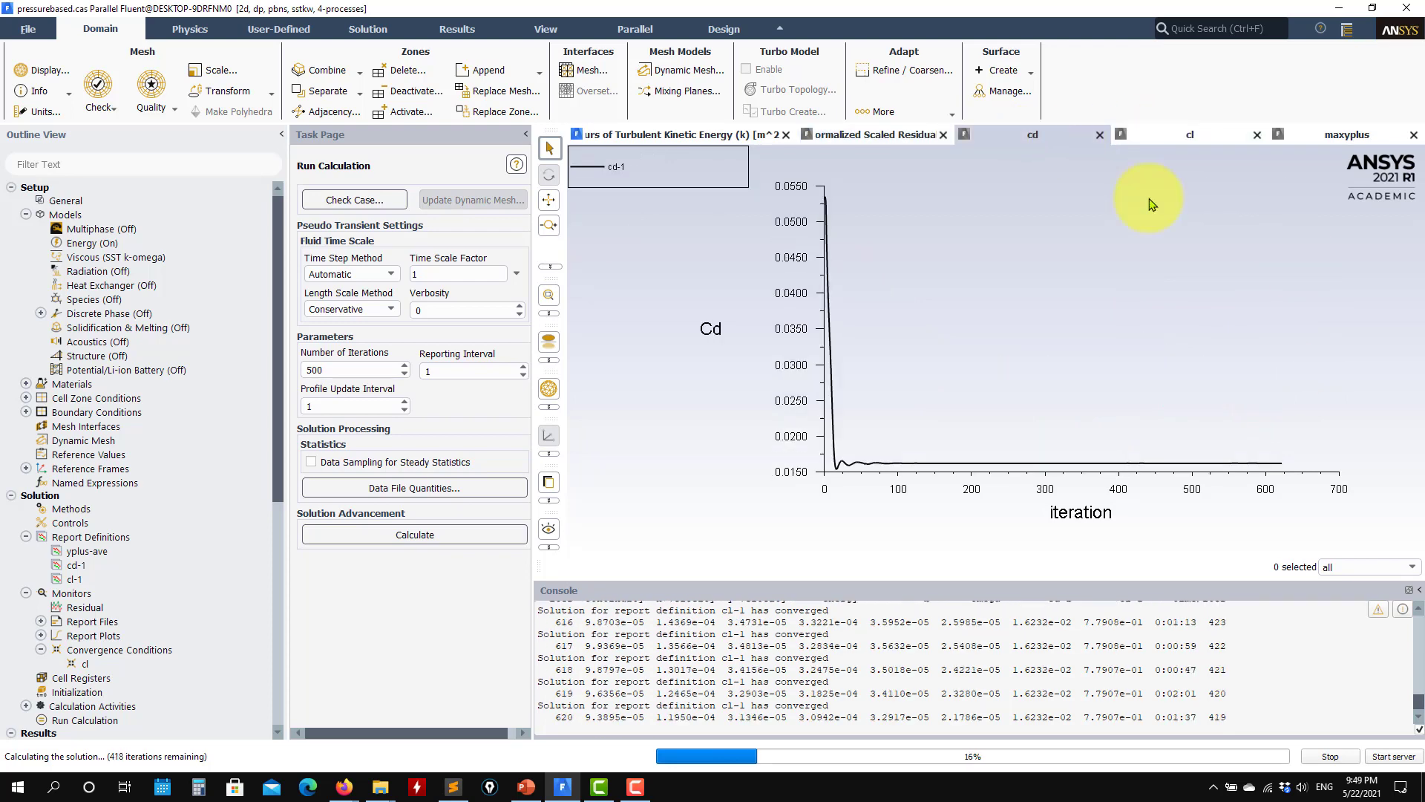
click(1314, 756)
Step: Redisplay contour-1 for the solution with the limiter enabled, inspect the airfoil and its wake, and close the contour settings
scroll(127, 668, down, 6)
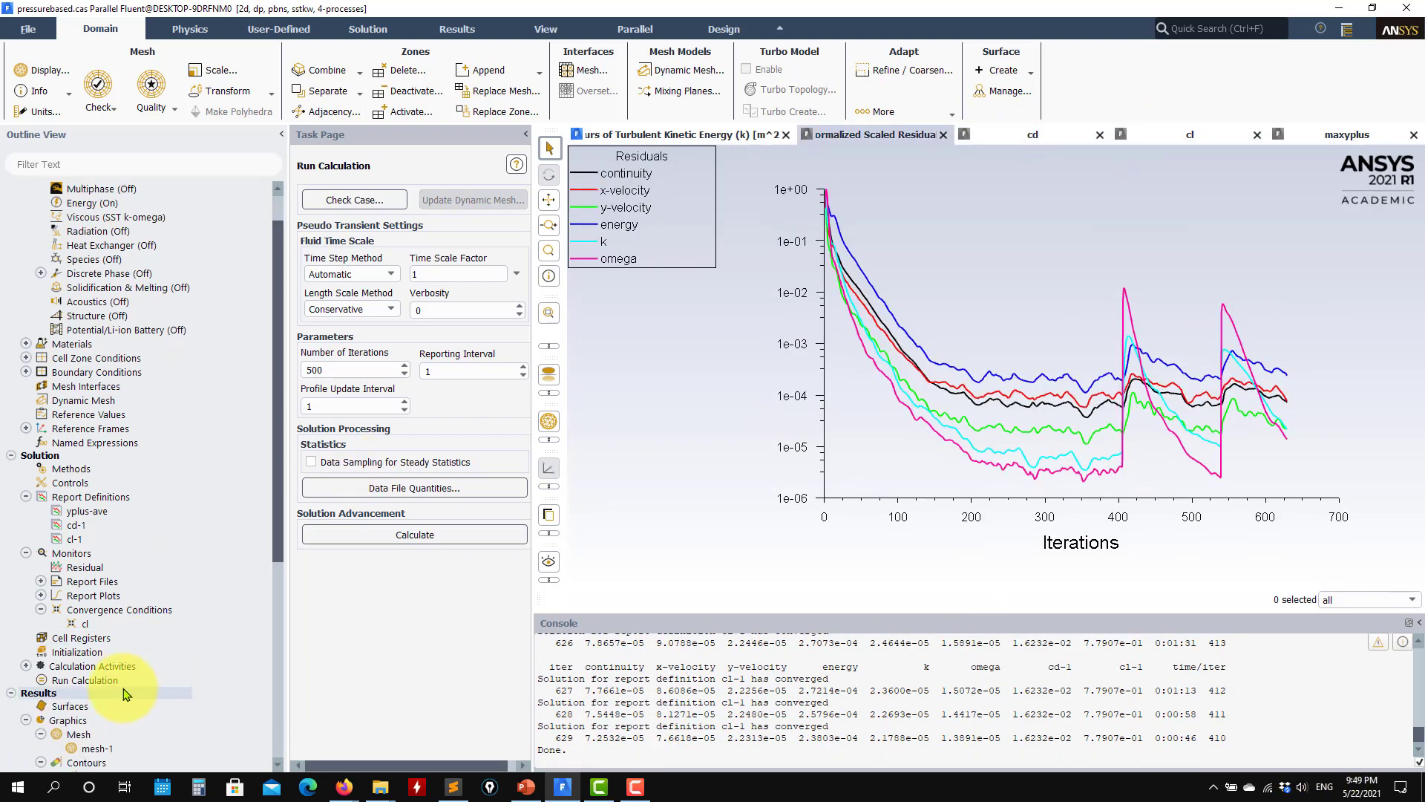
double_click(104, 607)
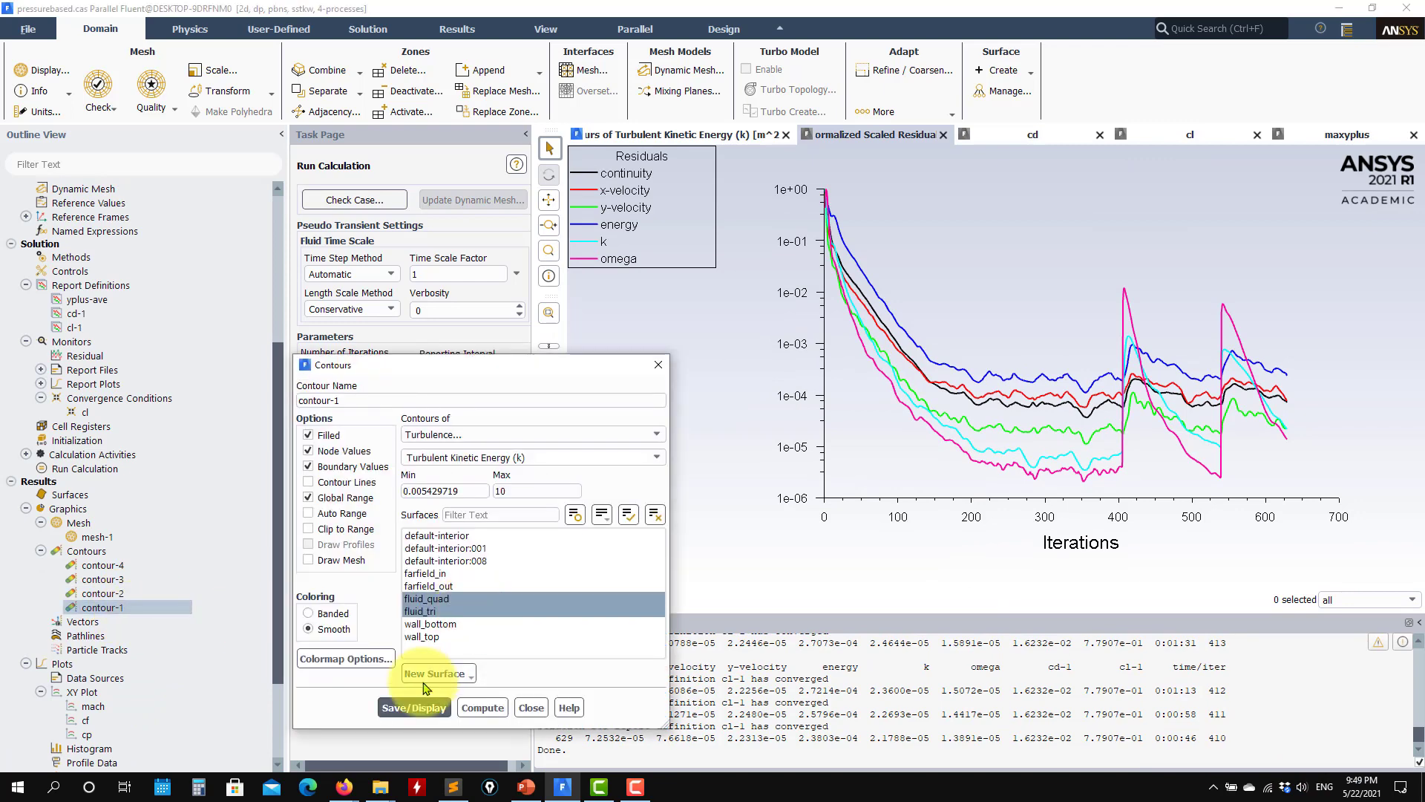
click(413, 707)
drag(818, 451, 1072, 451)
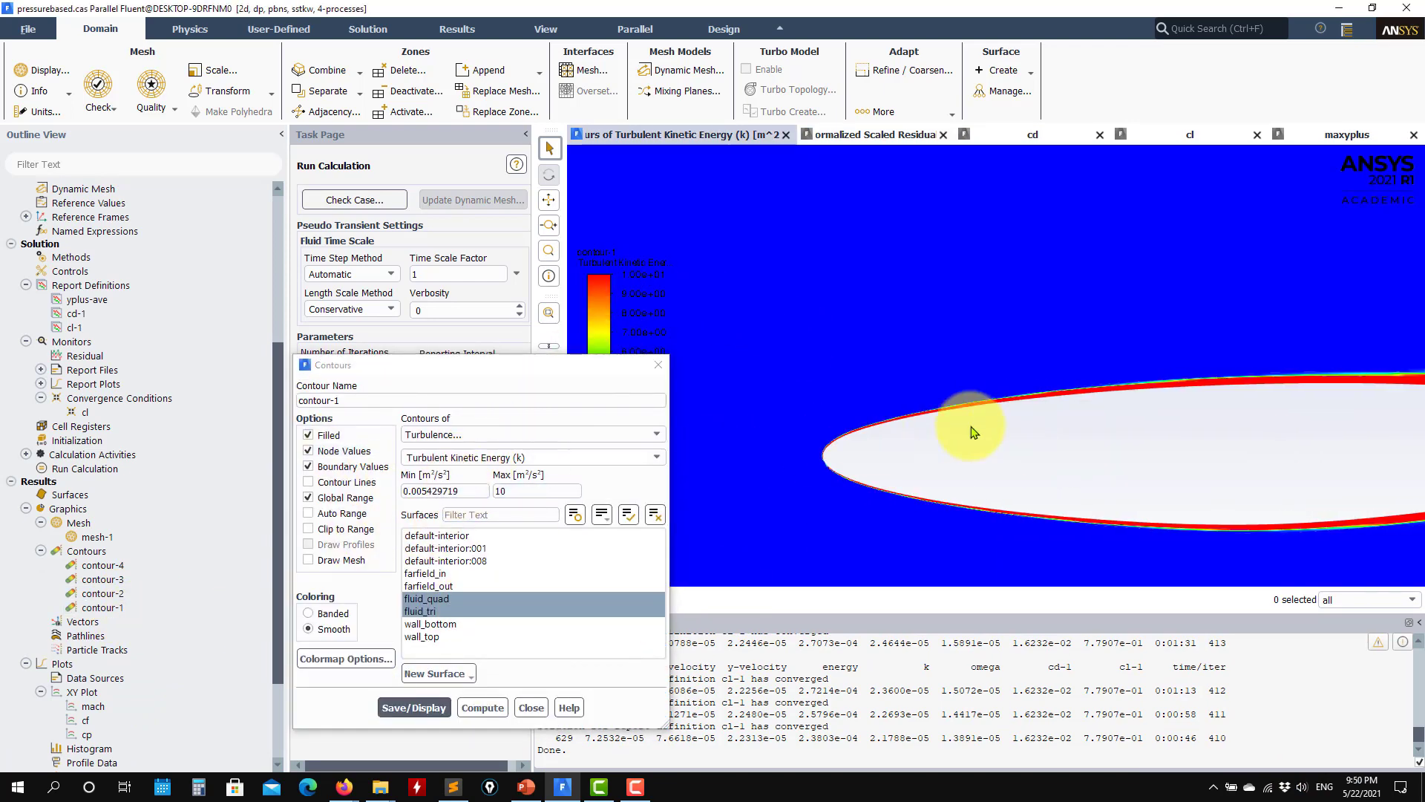
scroll(943, 446, up, 1)
scroll(1306, 412, up, 3)
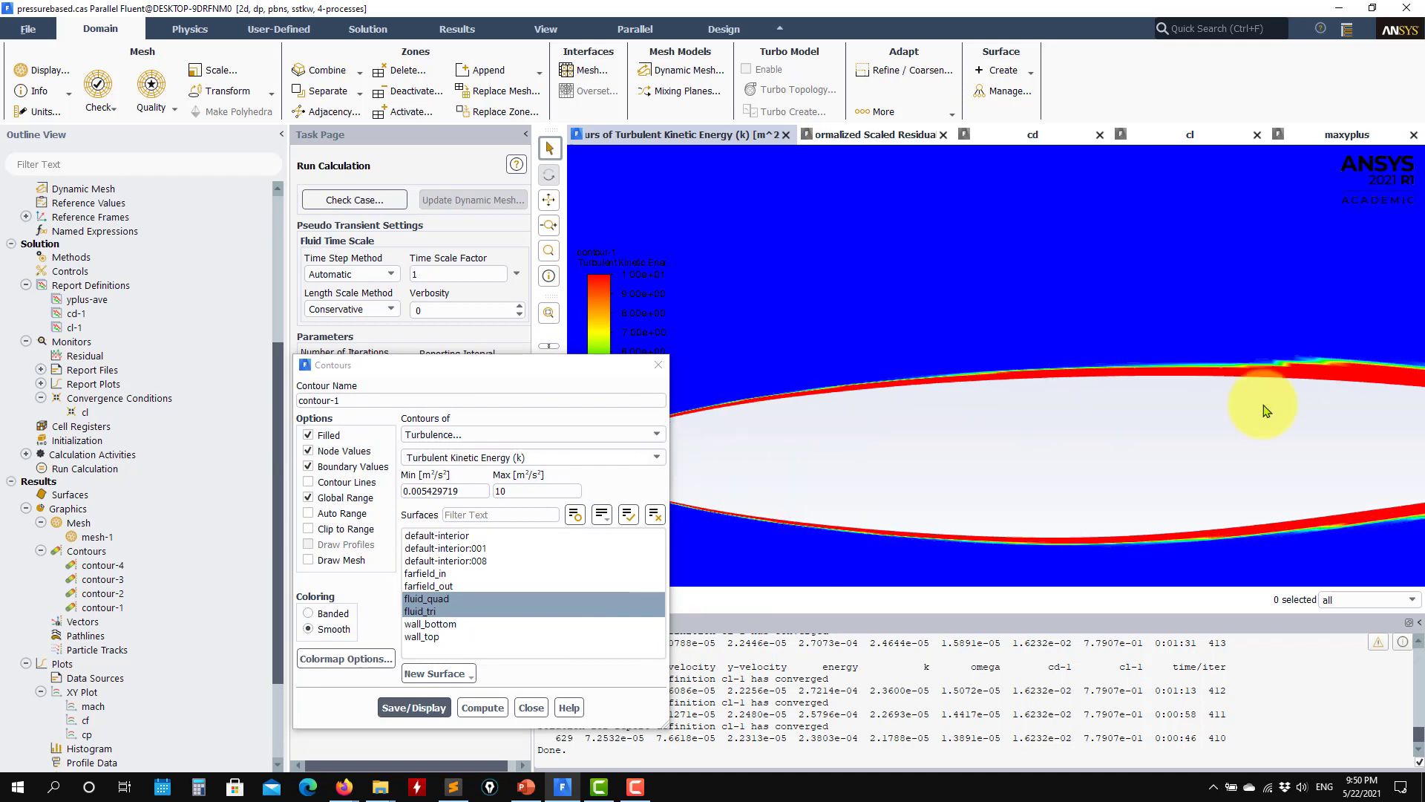
scroll(1124, 373, down, 5)
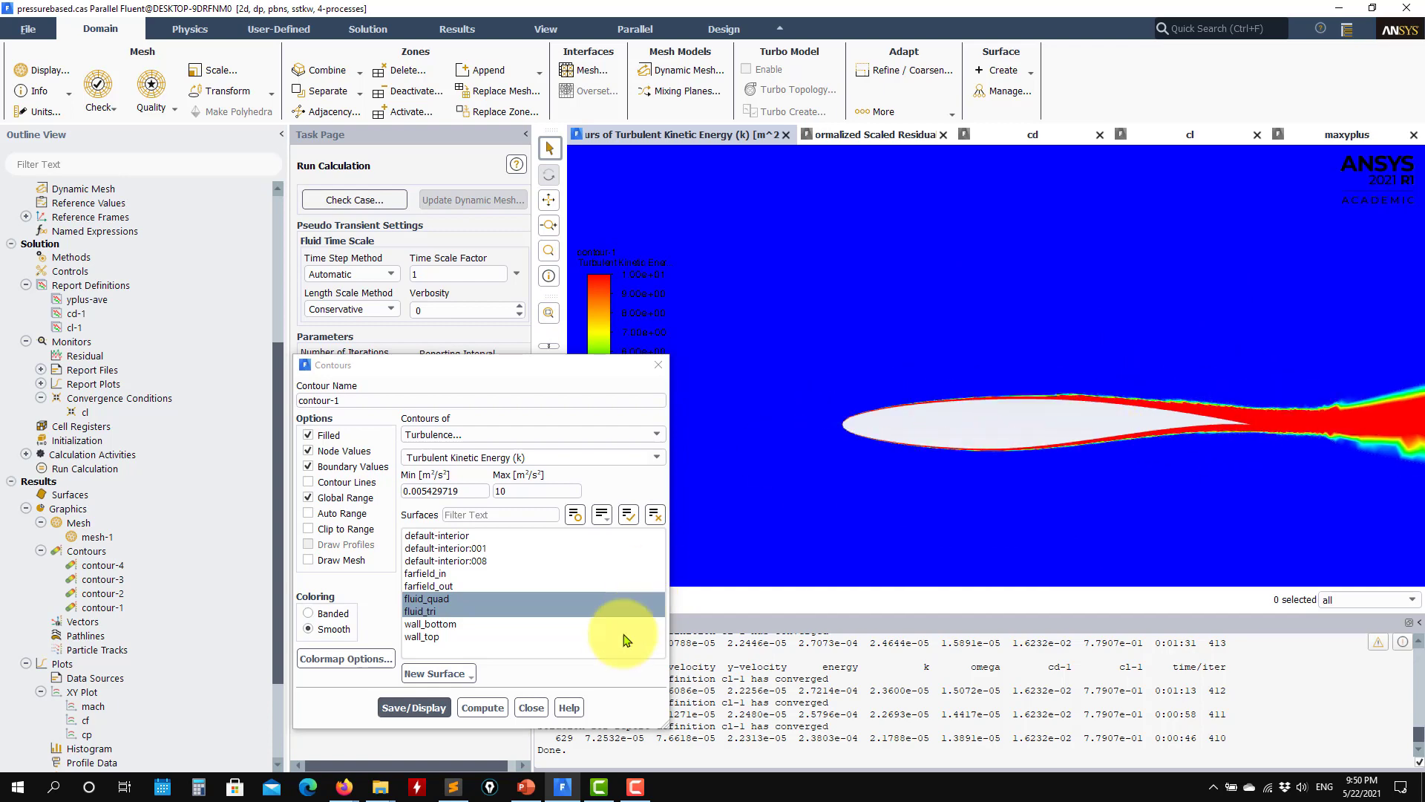
click(532, 707)
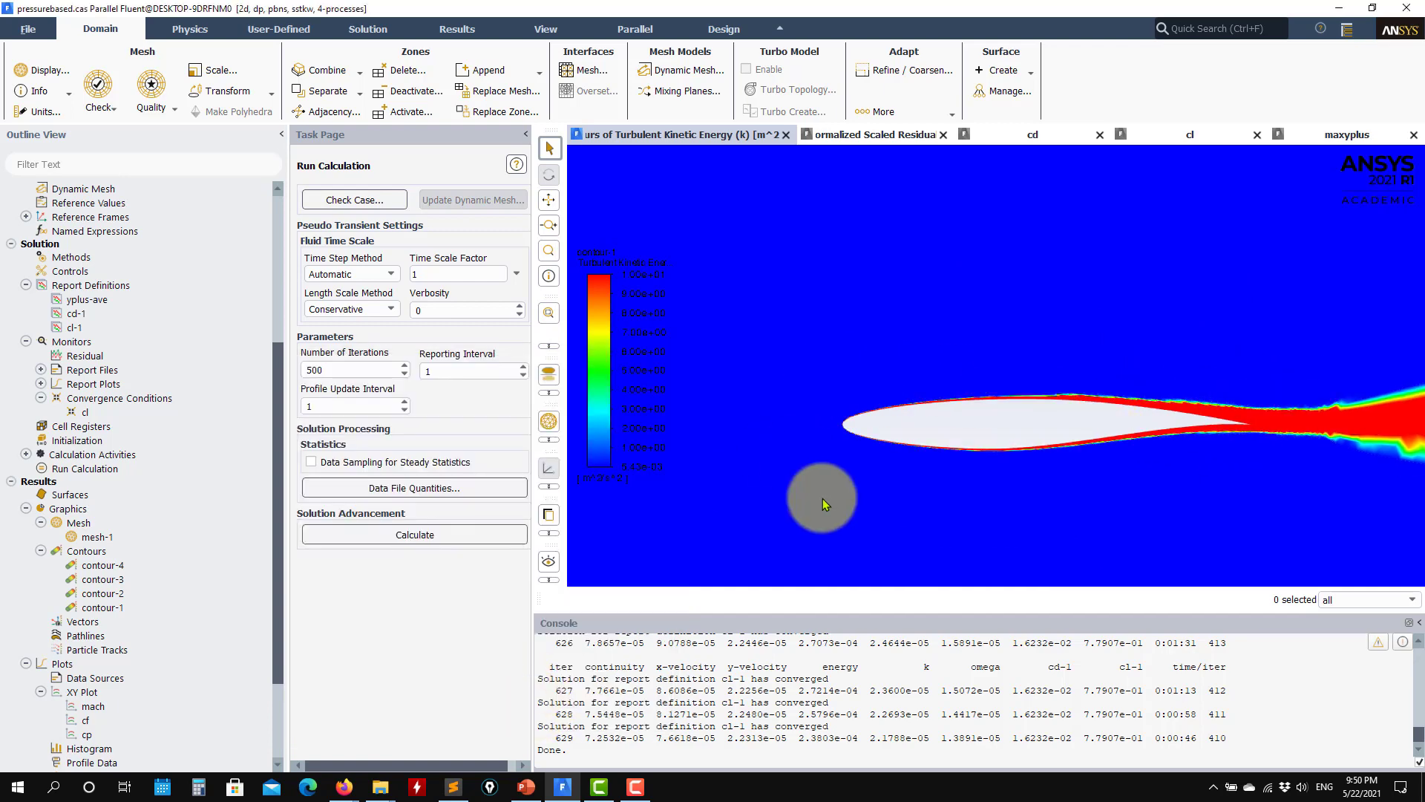
Step: Open the SST k-omega viscous model settings, check the Production Kato-Launder and Production Limiter options, and accept the settings
scroll(914, 446, down, 4)
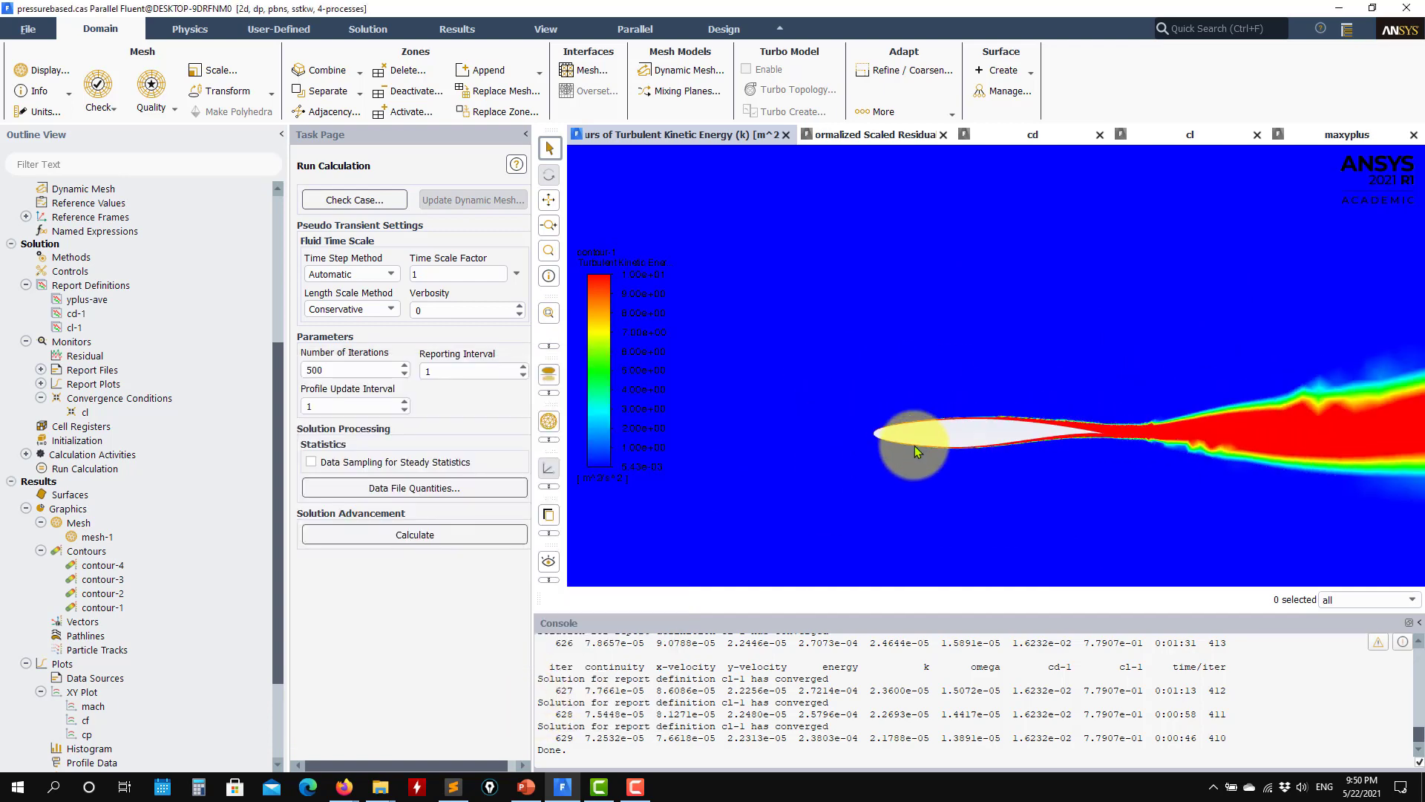
scroll(914, 445, up, 4)
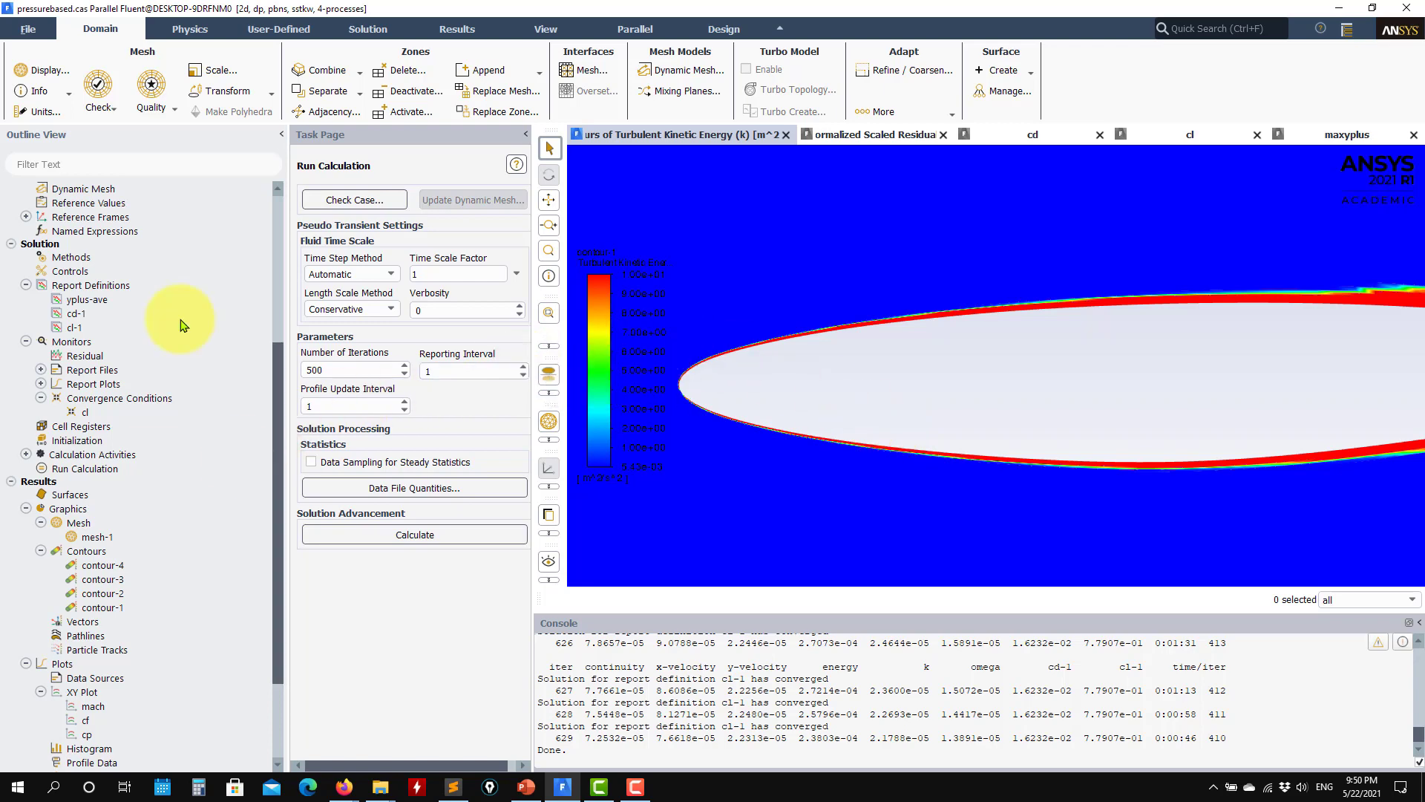
scroll(162, 328, up, 6)
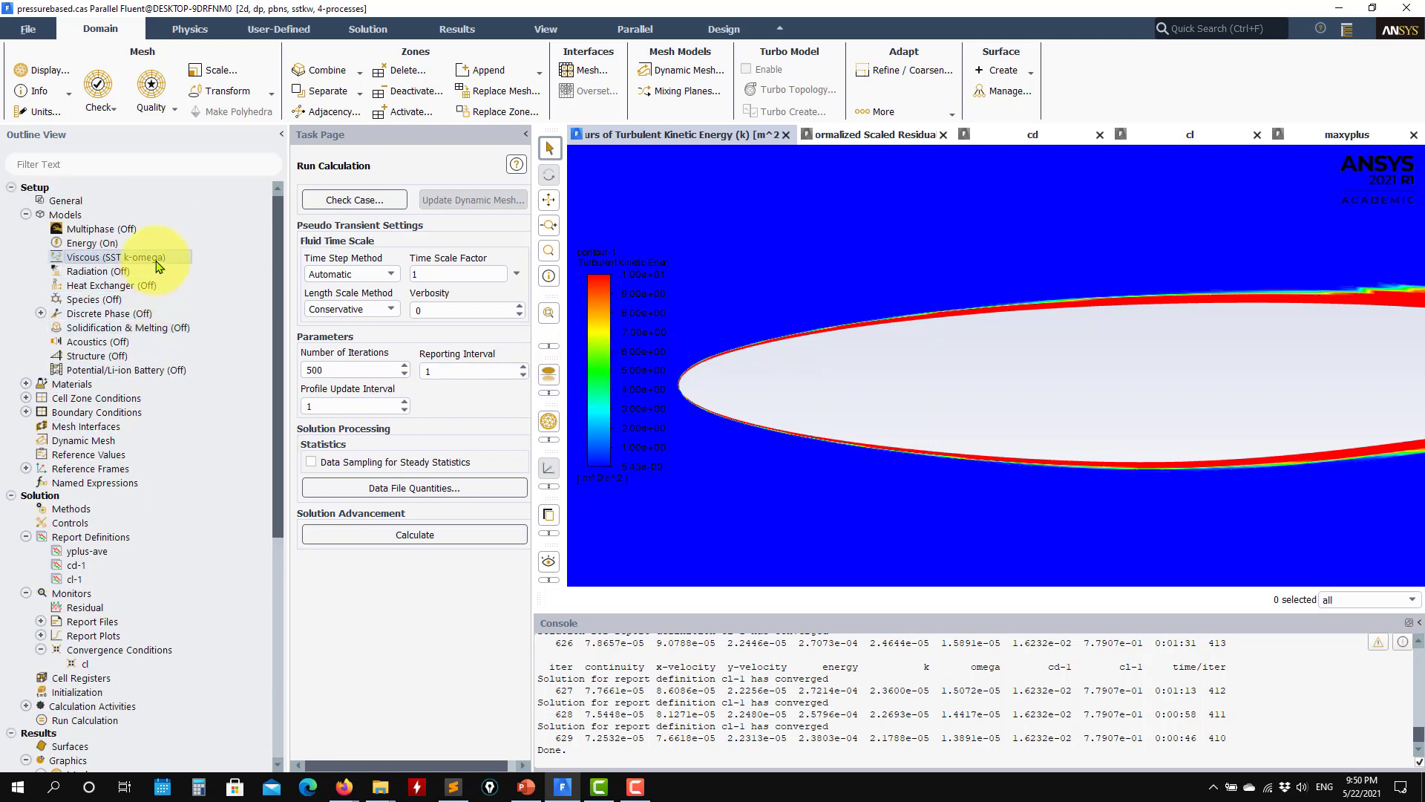
double_click(156, 264)
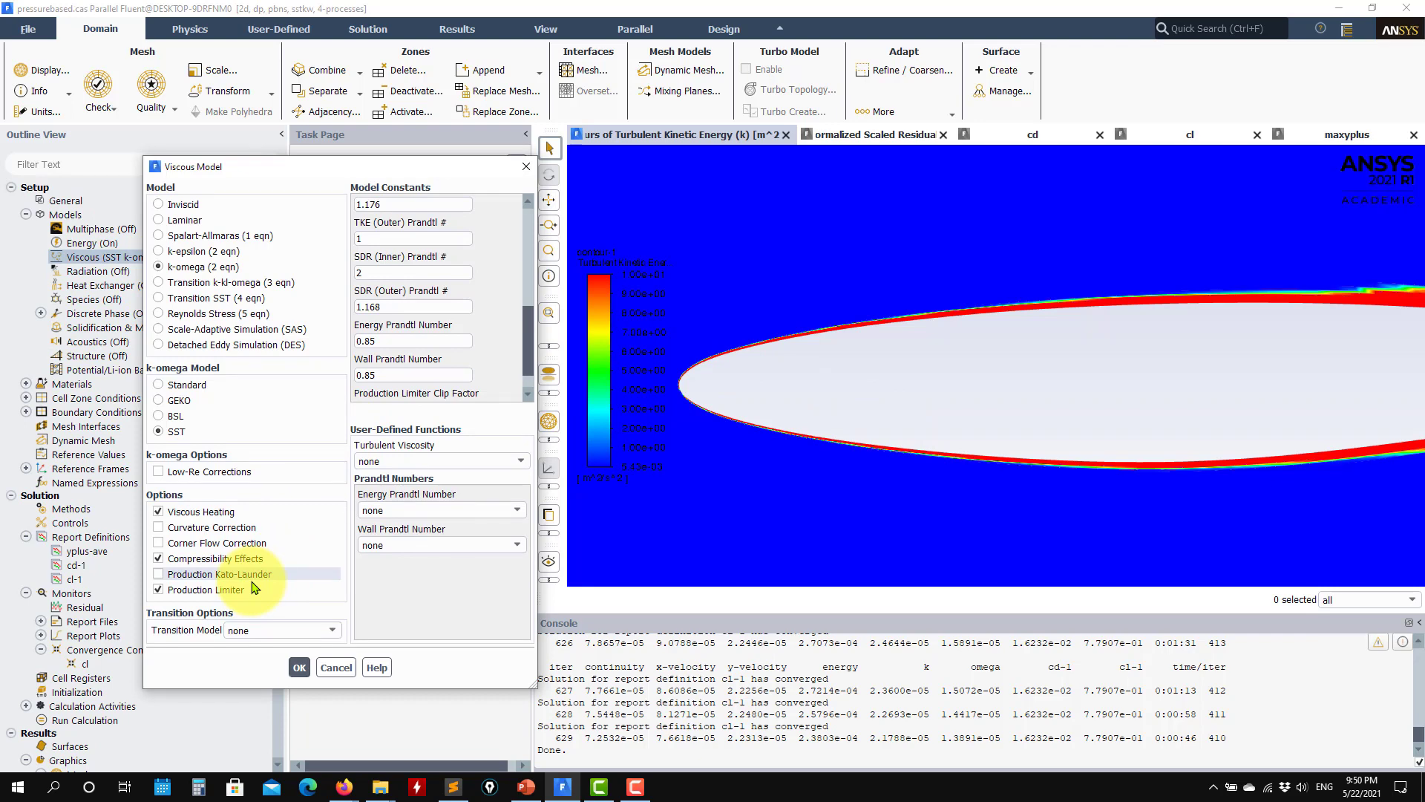
click(298, 668)
Step: Resume the calculation with 500 iterations and check the scaled residuals and the cd history
click(409, 535)
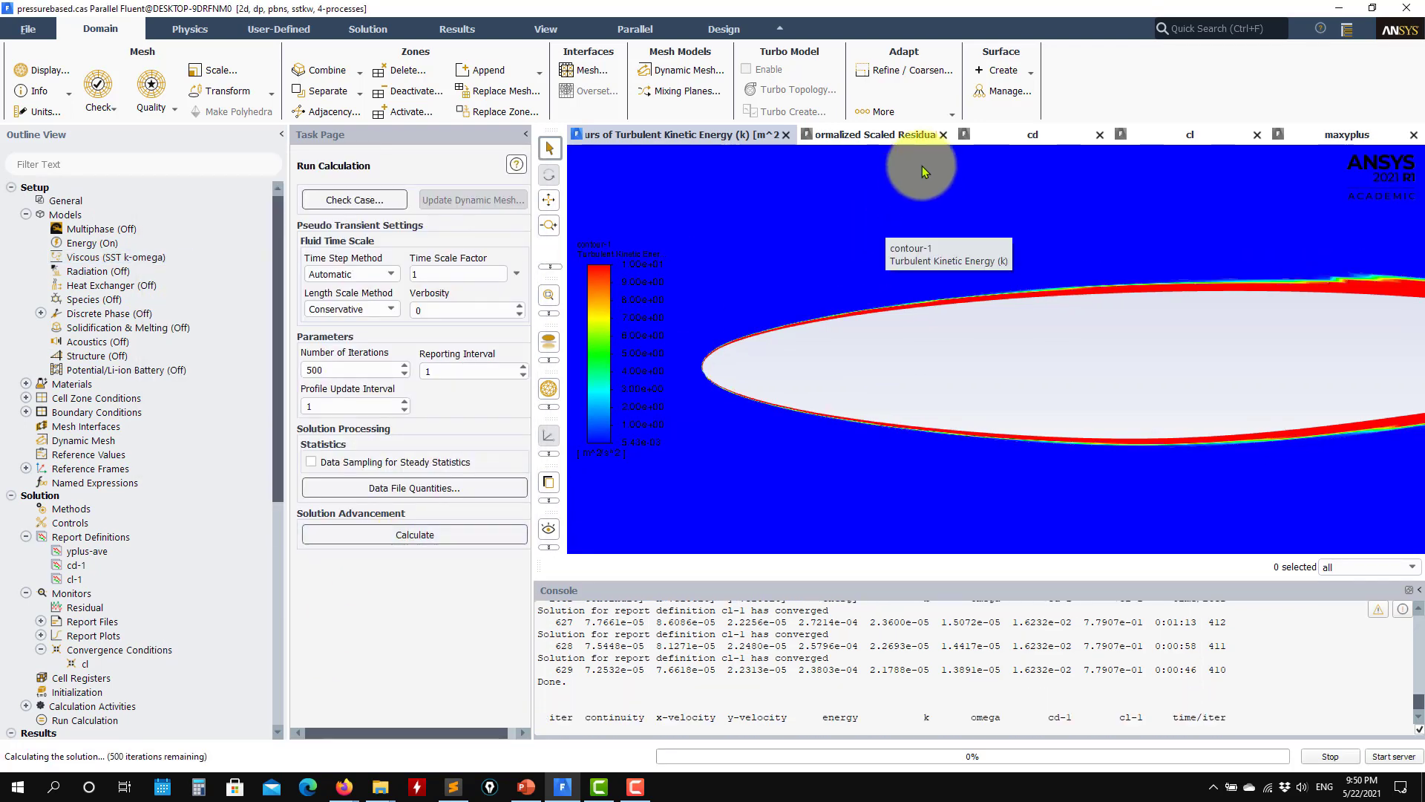
click(862, 135)
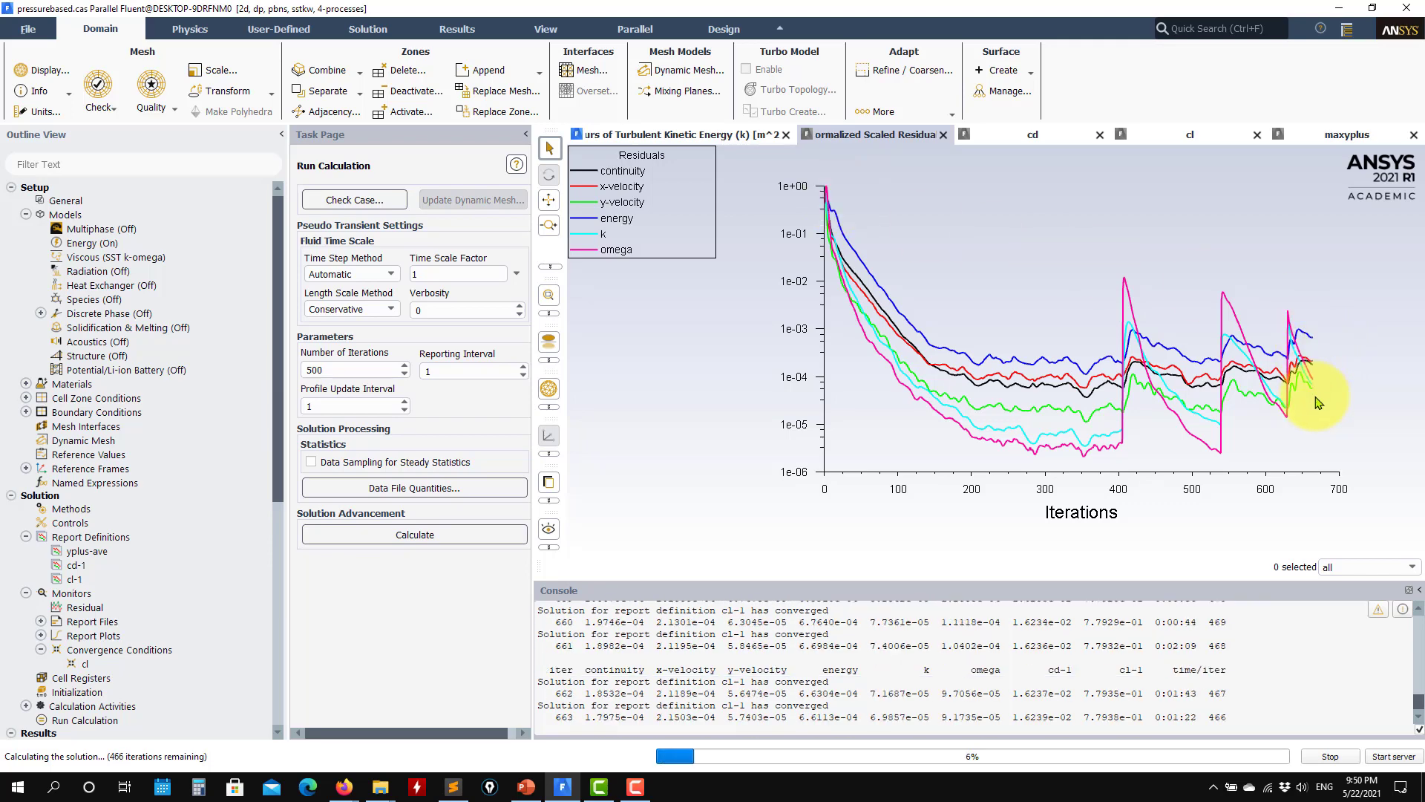
click(1039, 137)
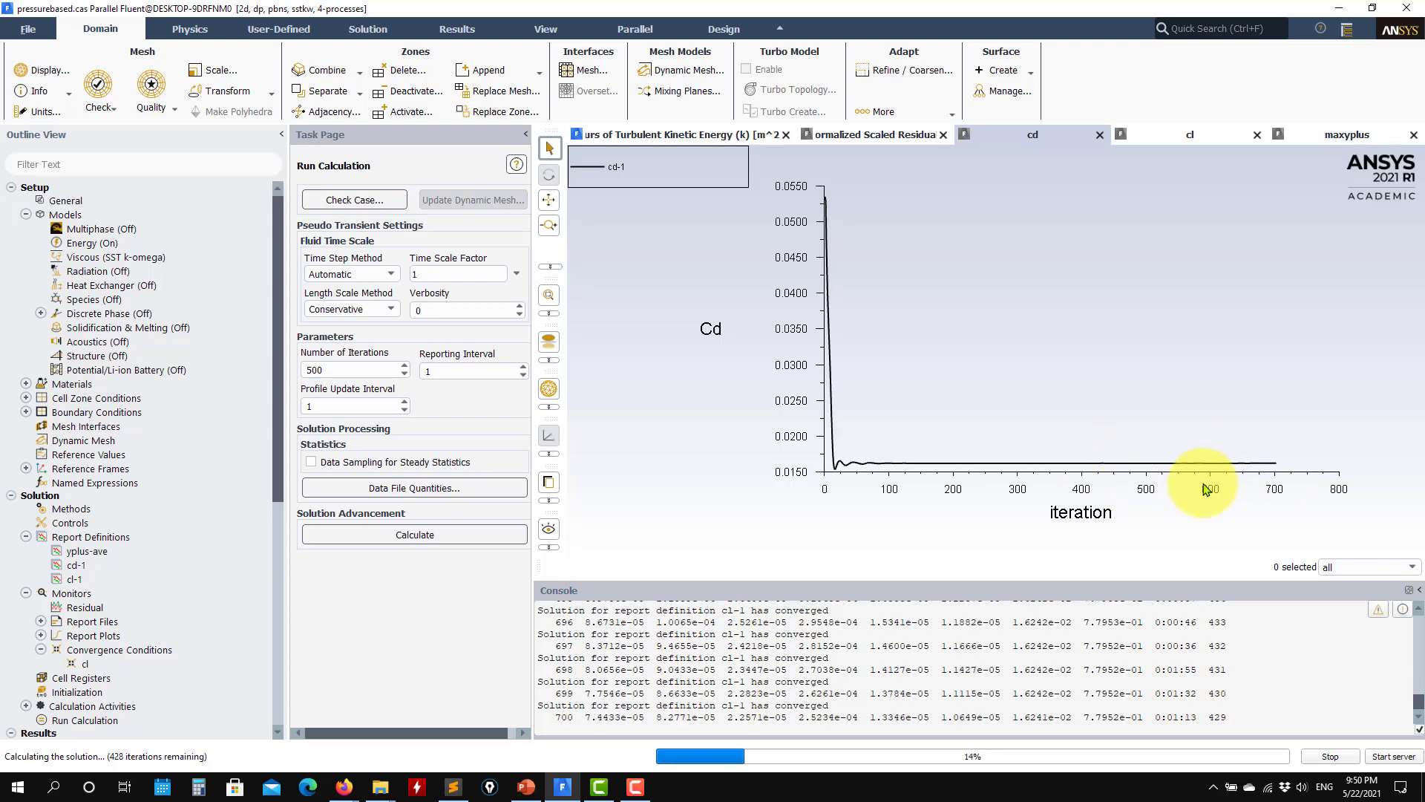
Step: Switch to PowerPoint, read the slide comparing experimental and numerical cd and cl, and return to Fluent
click(524, 788)
click(141, 584)
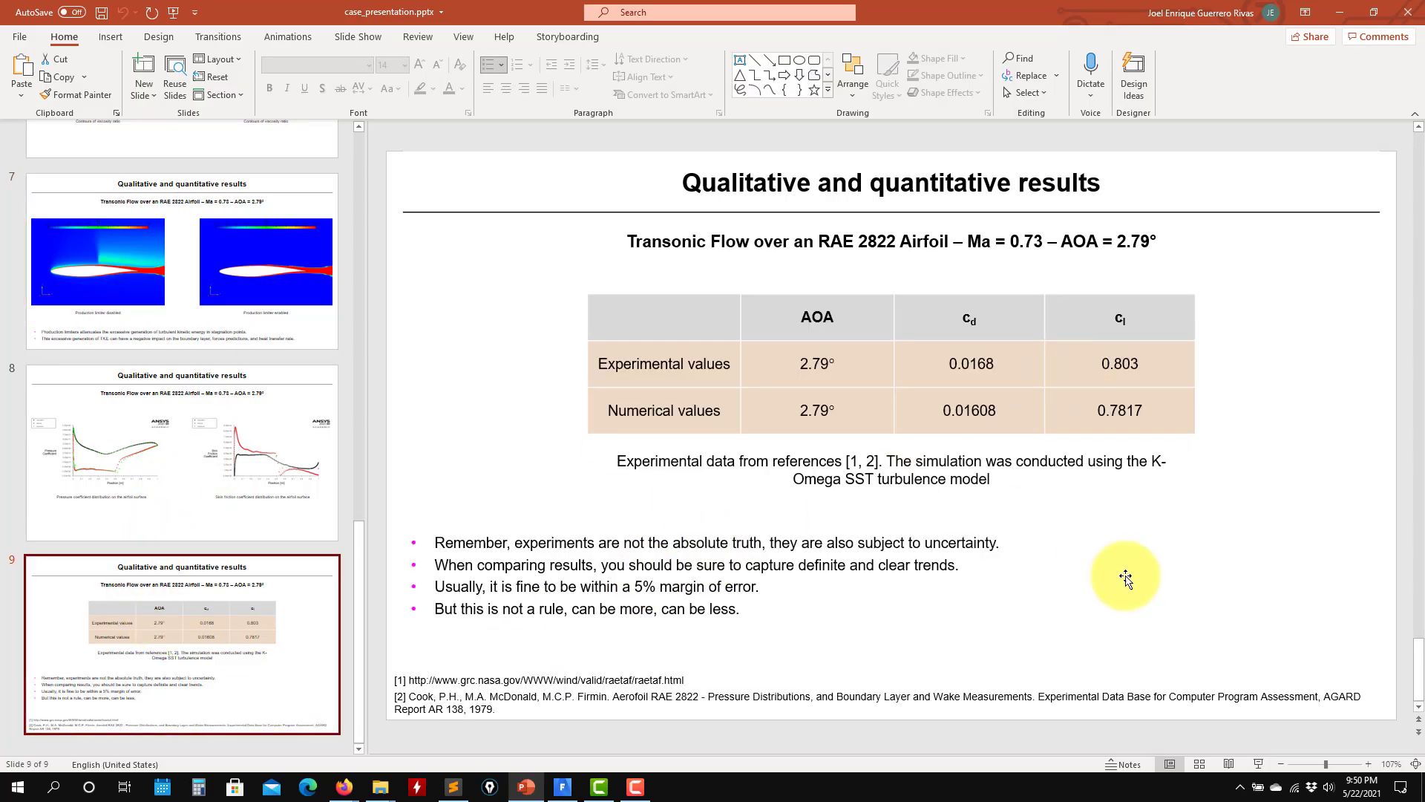
click(1345, 13)
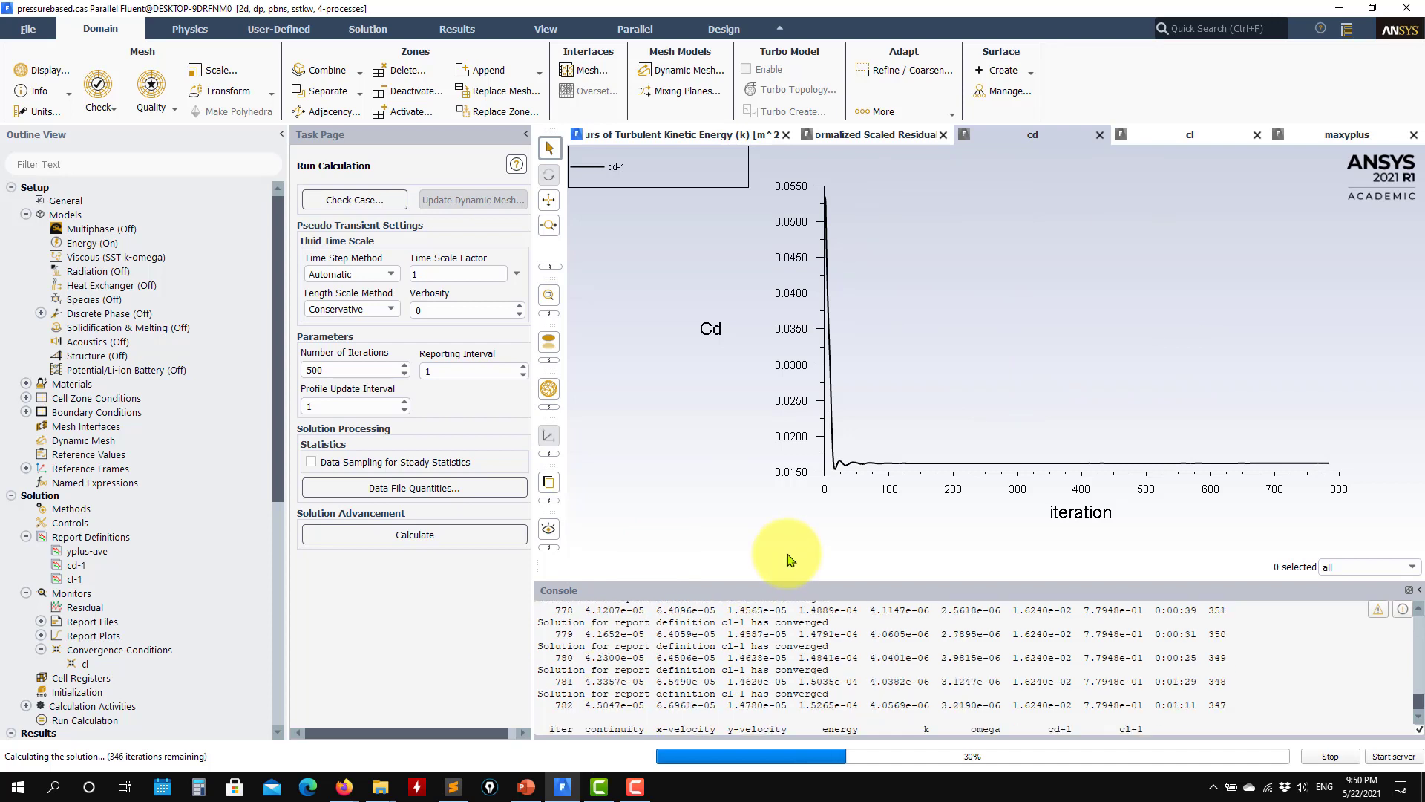
Step: Check the residual history, interrupt the calculation, and redisplay contour-1 of turbulent kinetic energy
click(824, 134)
click(1331, 758)
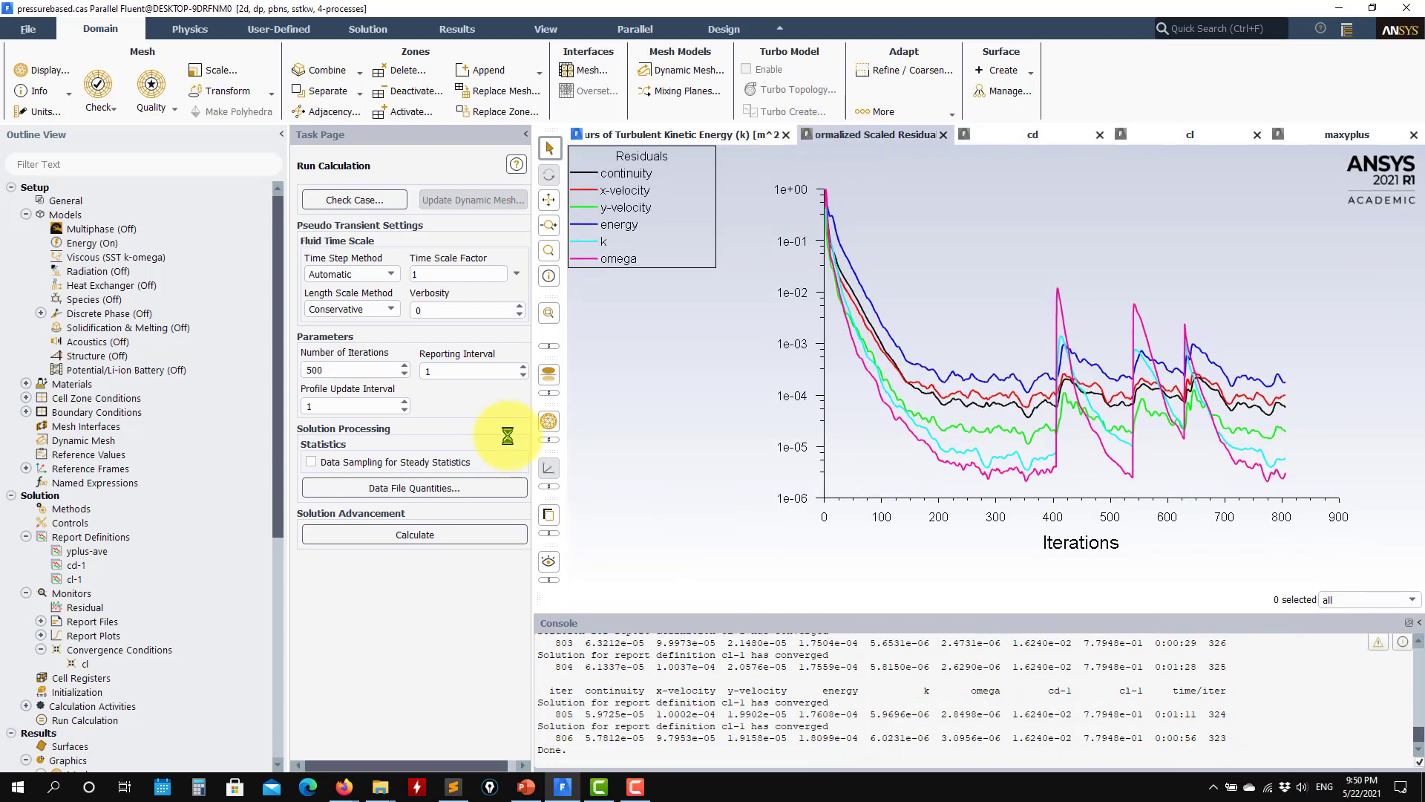
scroll(104, 690, down, 4)
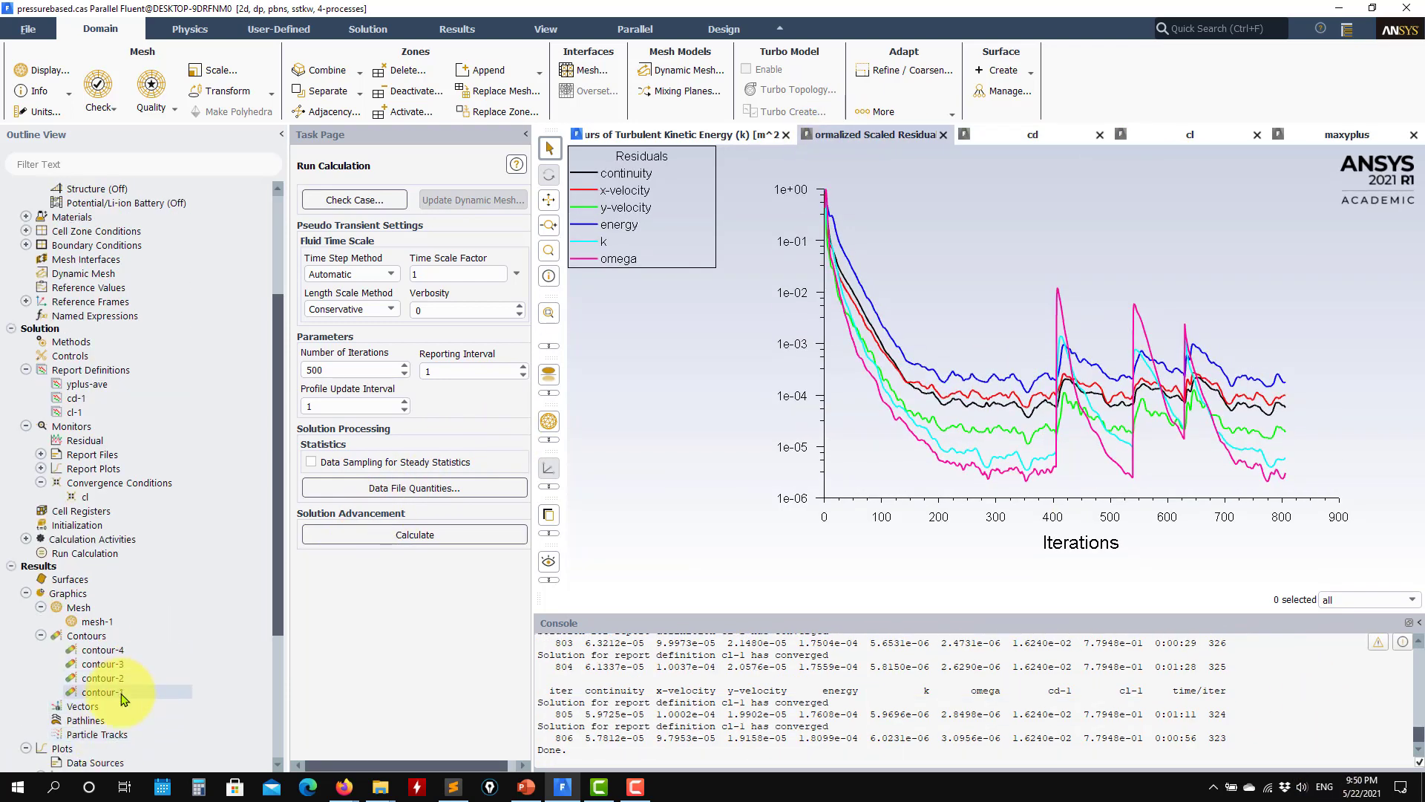
double_click(104, 692)
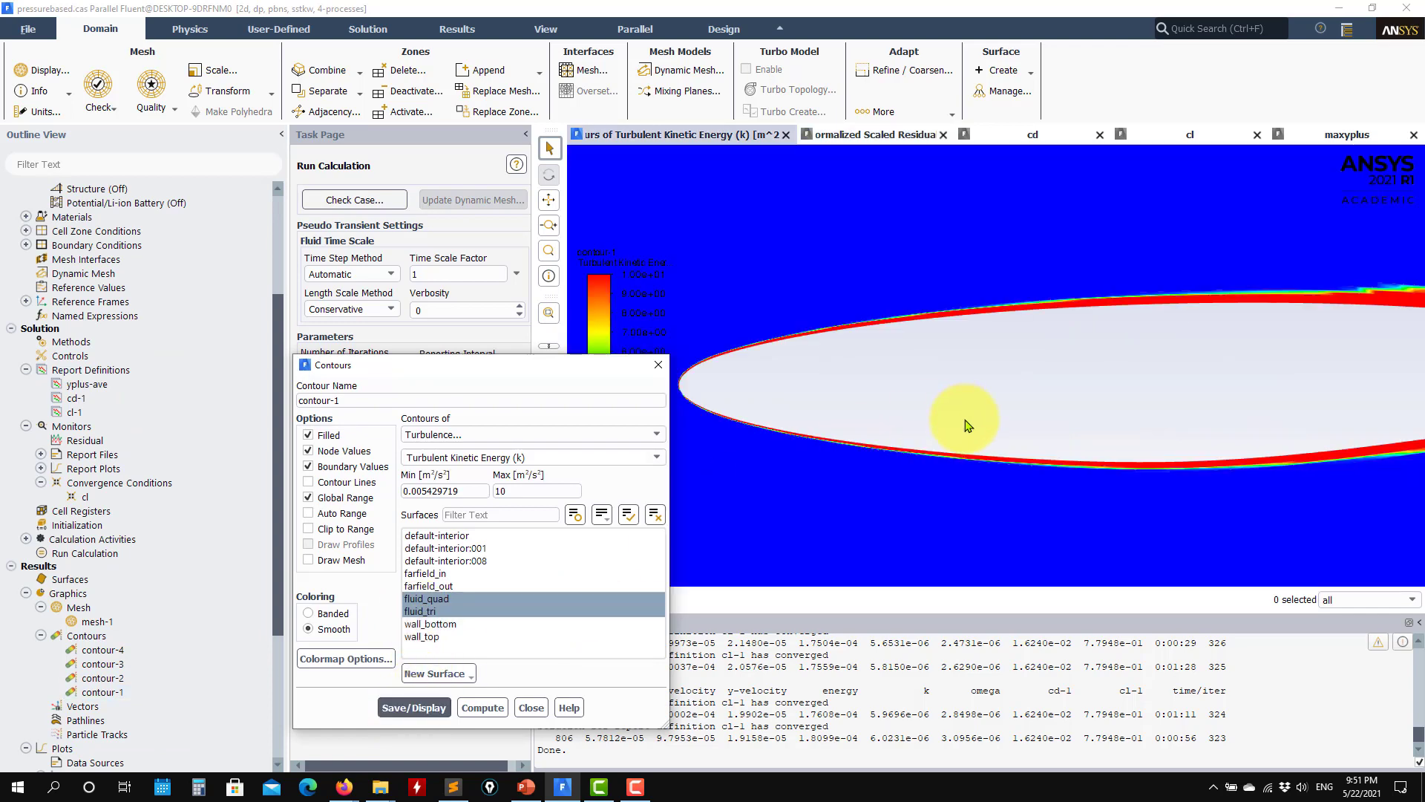
Step: Examine the turbulent kinetic energy at the leading edge, along the airfoil surfaces and in the wake, and close the contour settings
scroll(807, 414, up, 5)
scroll(812, 419, up, 1)
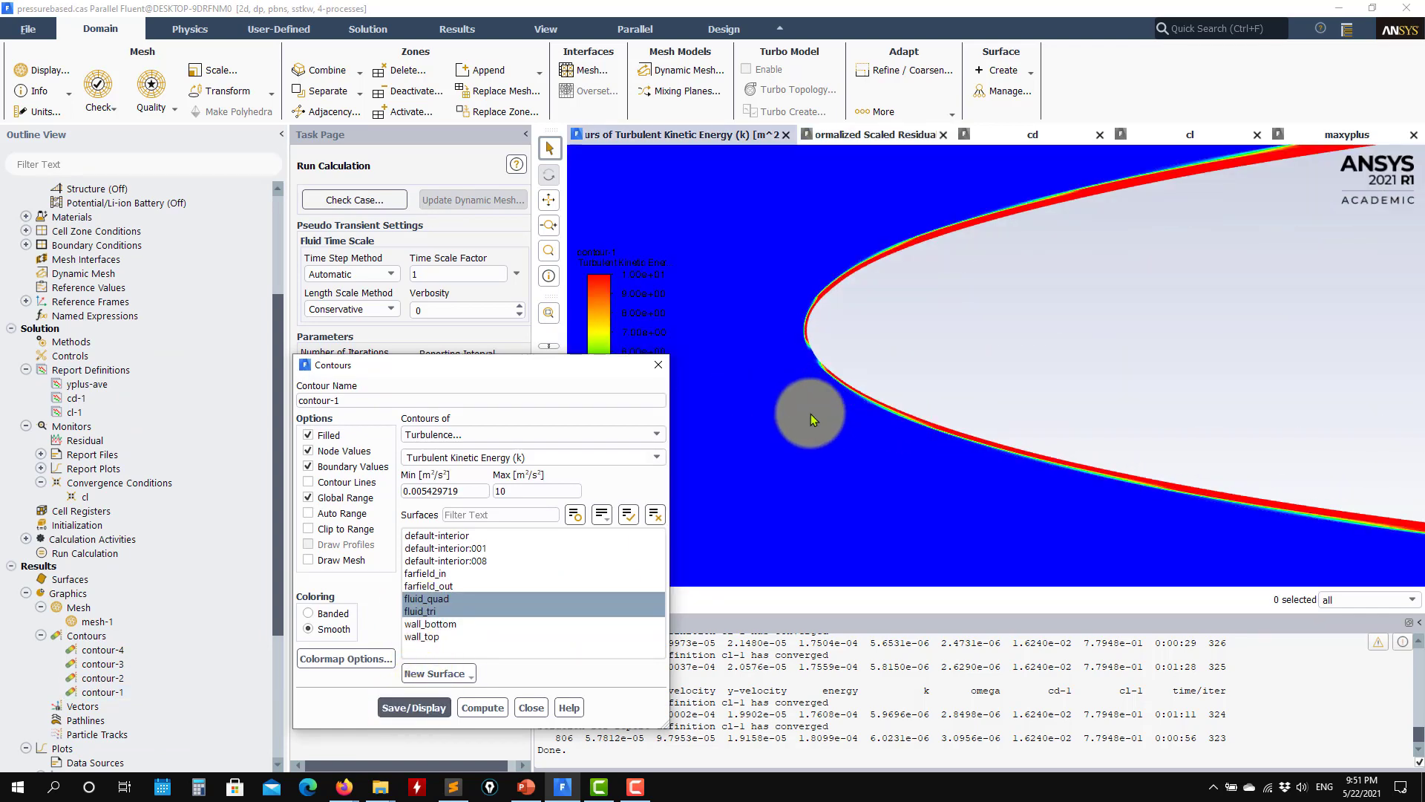
scroll(974, 393, down, 5)
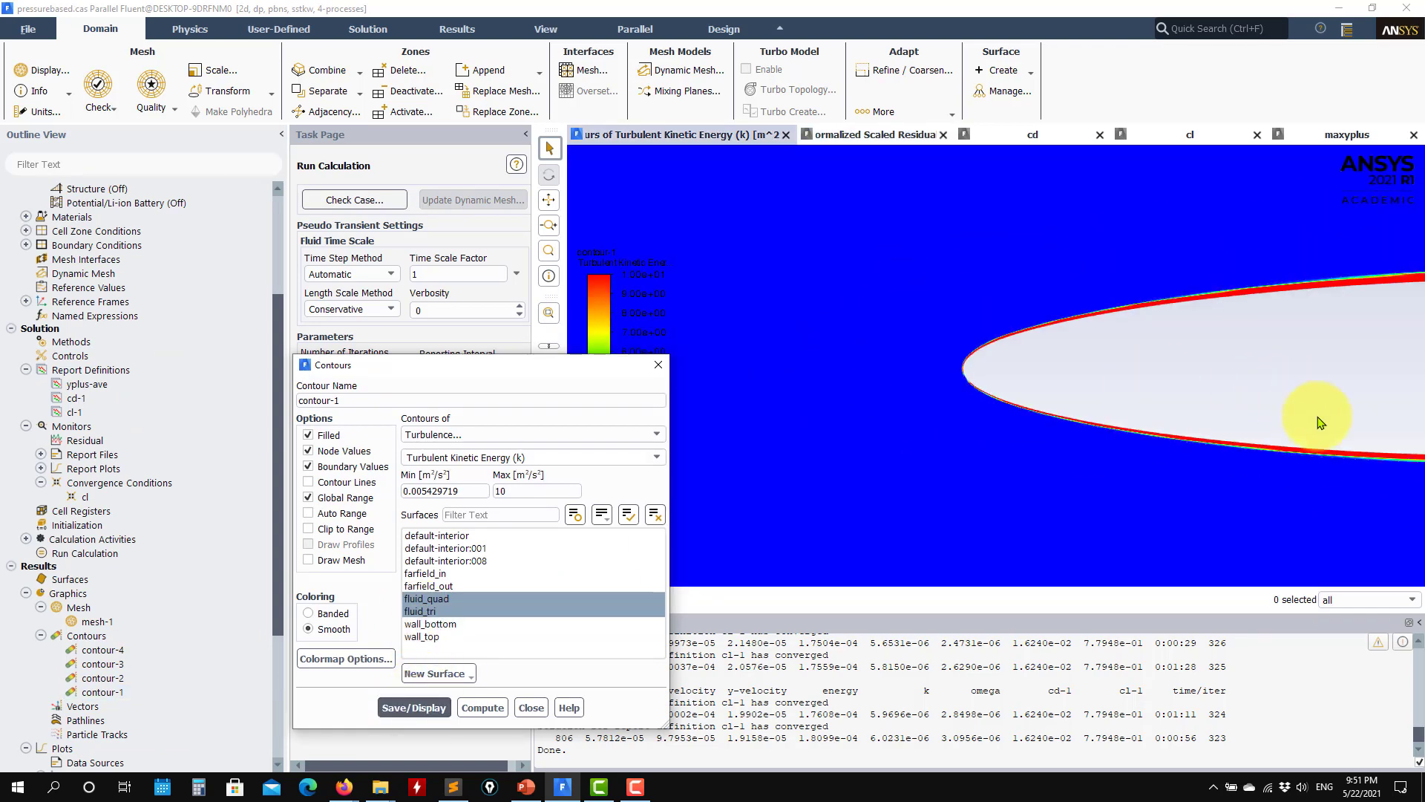
click(937, 433)
drag(937, 433, 1129, 428)
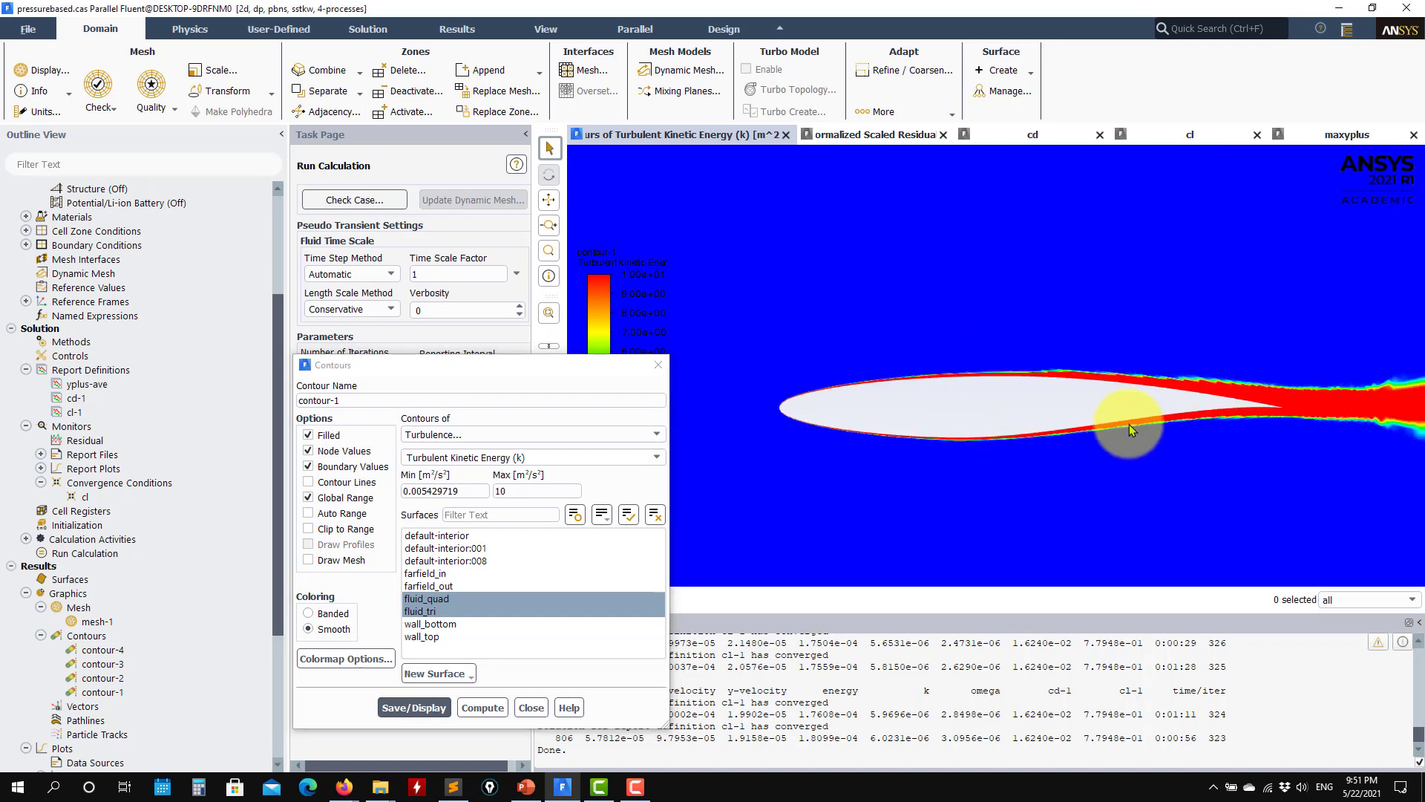
scroll(1092, 430, up, 3)
scroll(1117, 430, down, 5)
scroll(1119, 431, up, 5)
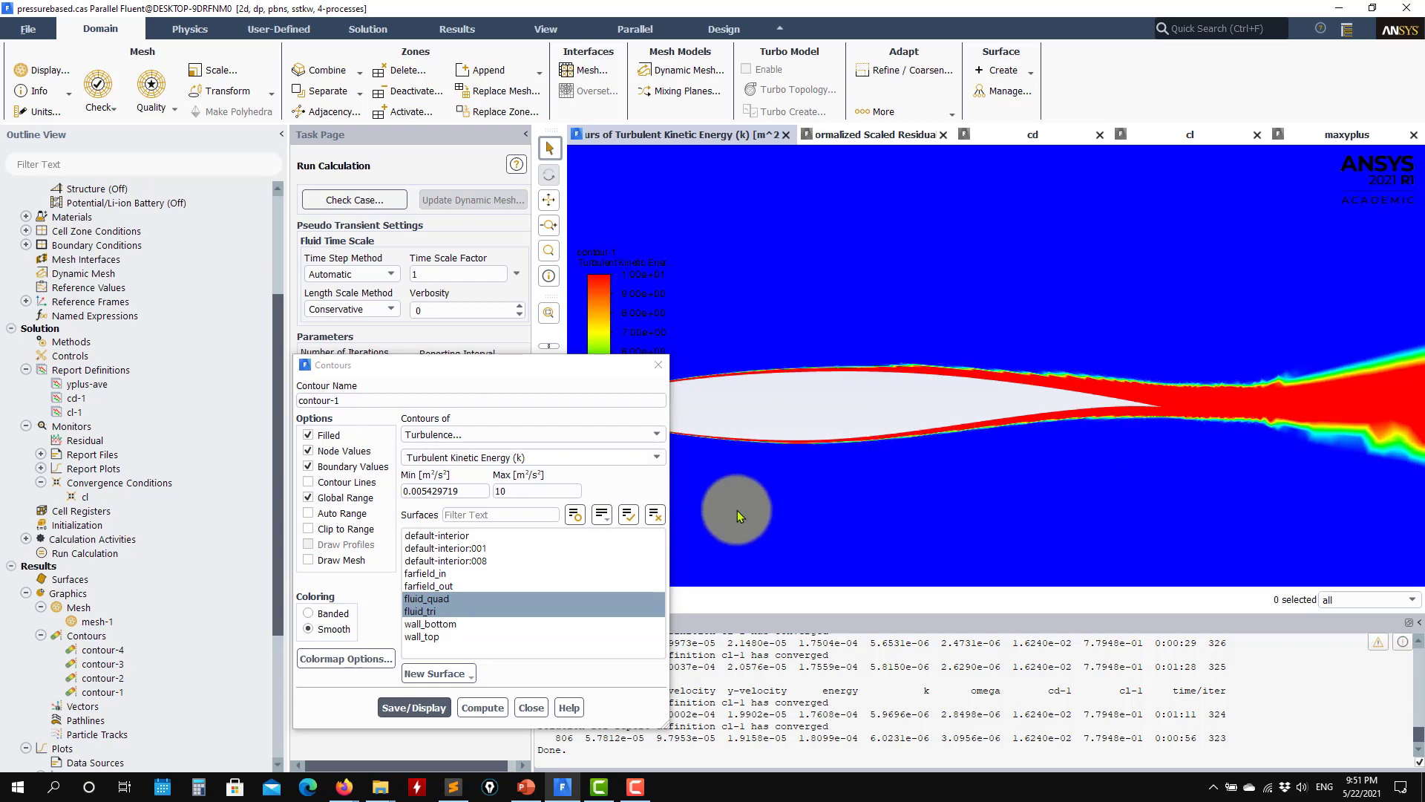
click(530, 709)
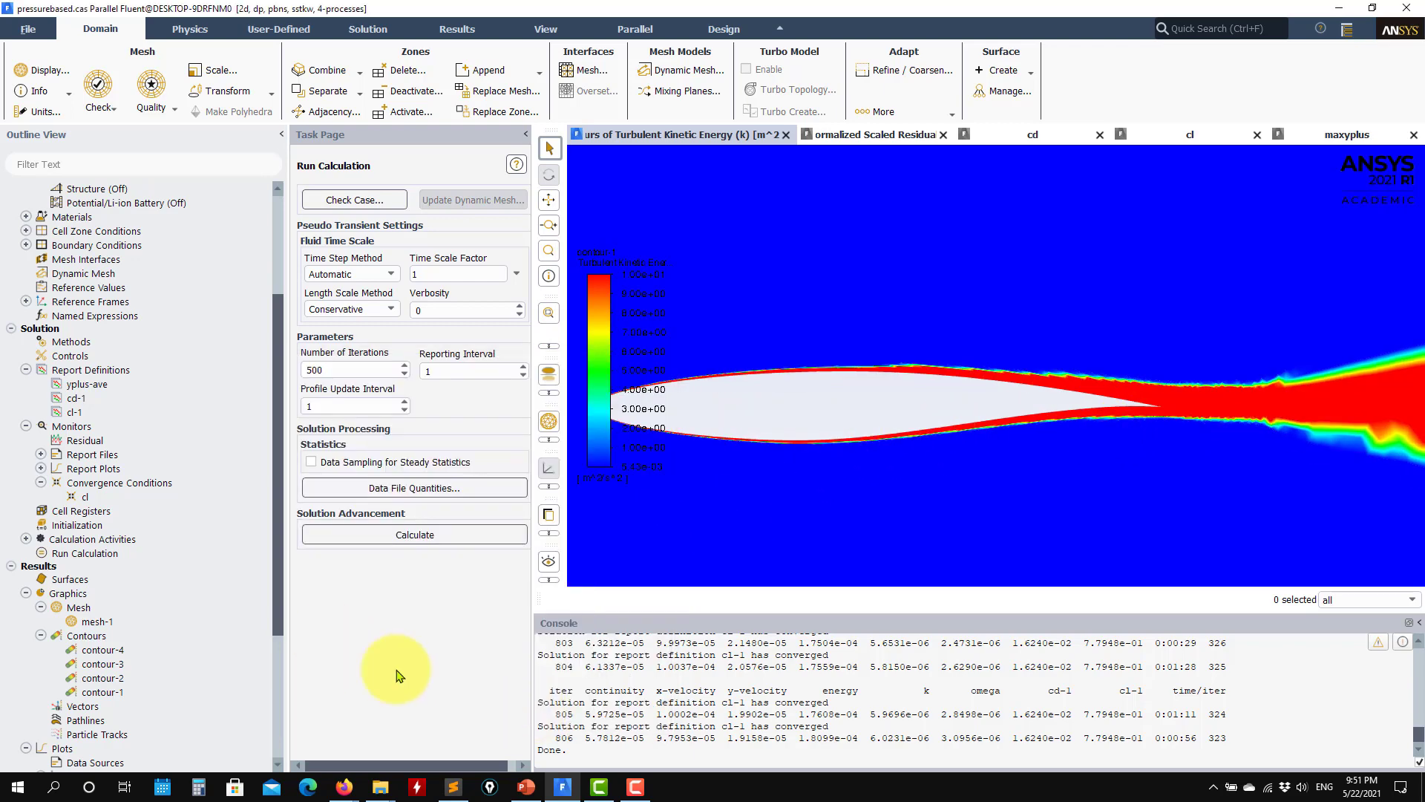
Step: Plot the pressure coefficient along wall_bottom and wall_top using the saved cp XY plot
scroll(175, 684, down, 4)
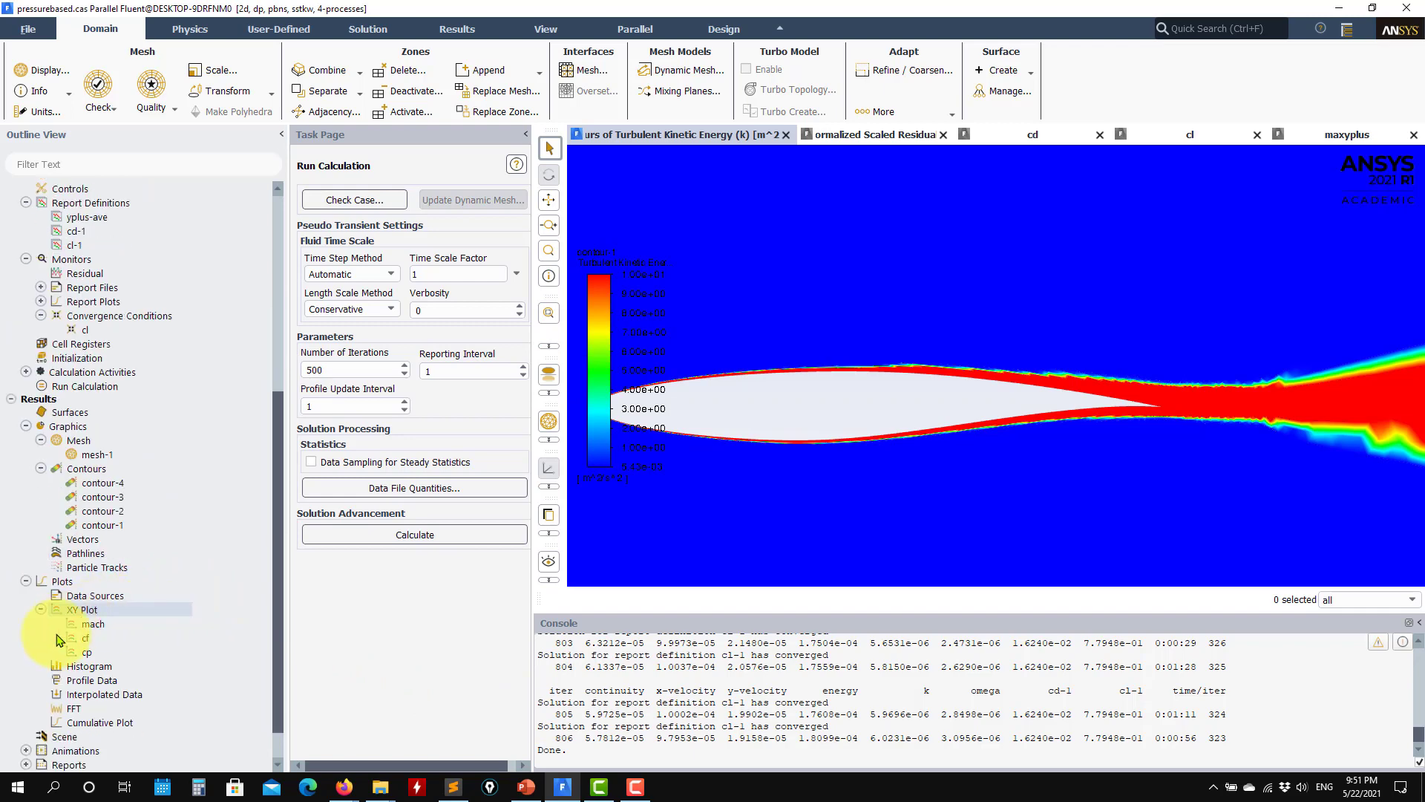
double_click(90, 615)
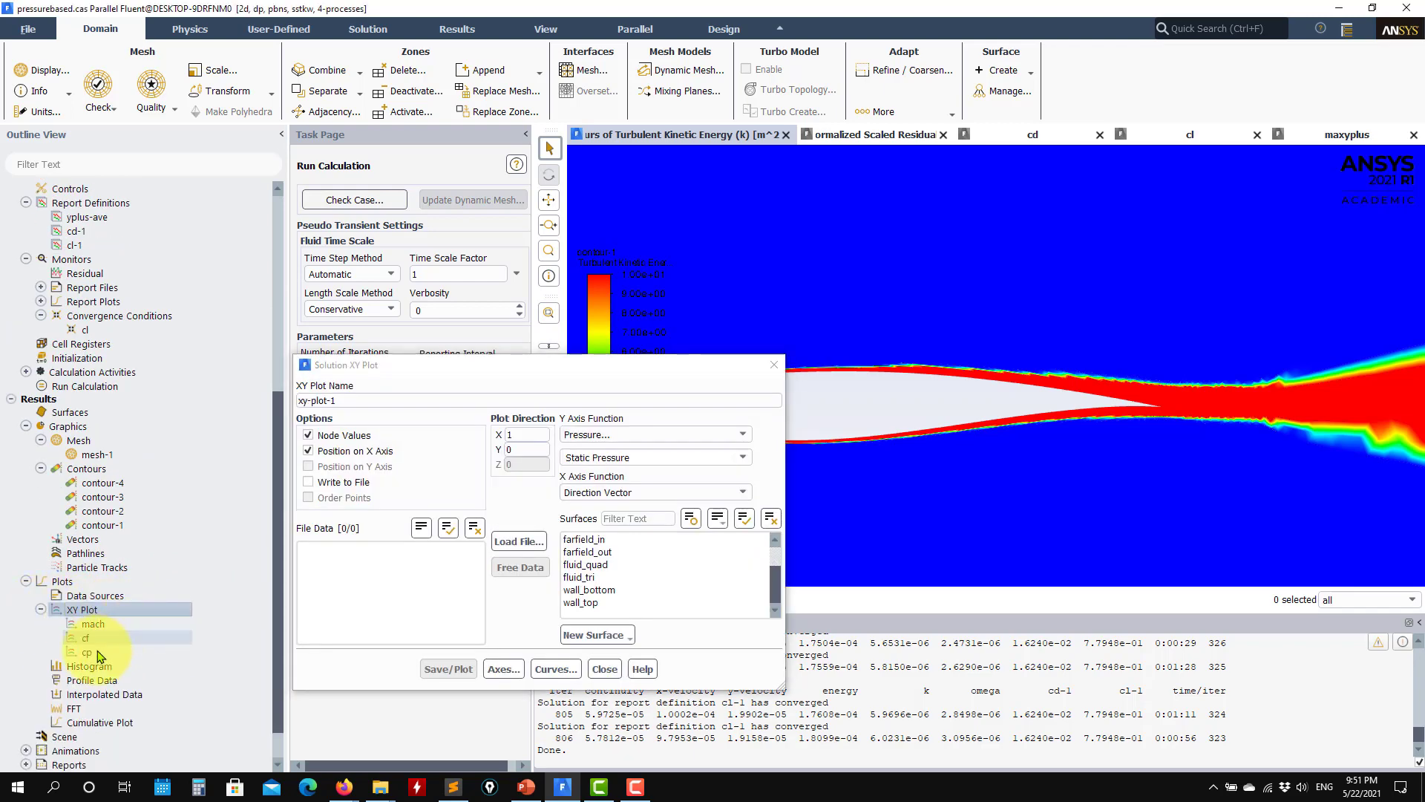
double_click(86, 652)
click(448, 669)
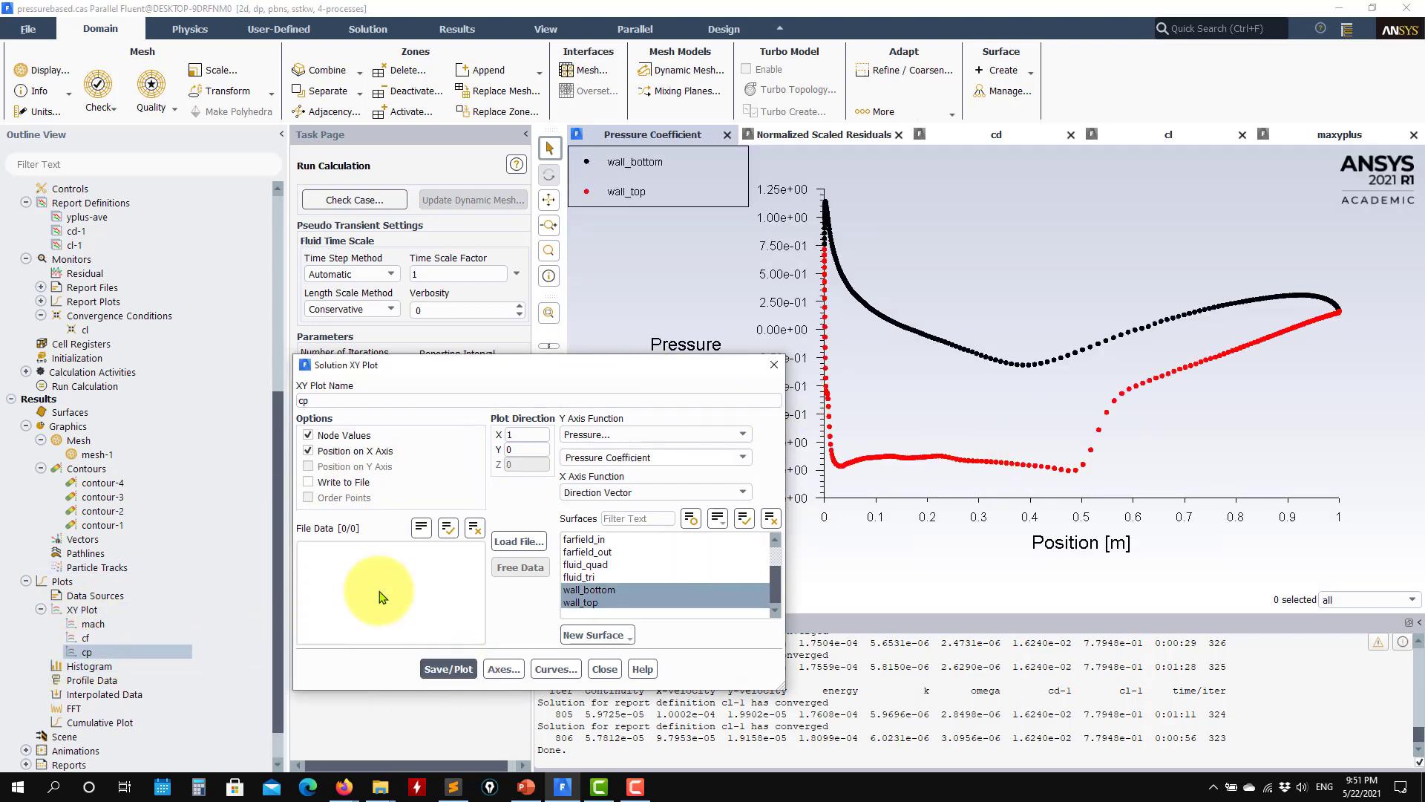
Step: Load RAE_2820_Case9_cp.xy from the validation_data folder and overlay the experimental pressure coefficient on the cp plot
click(520, 541)
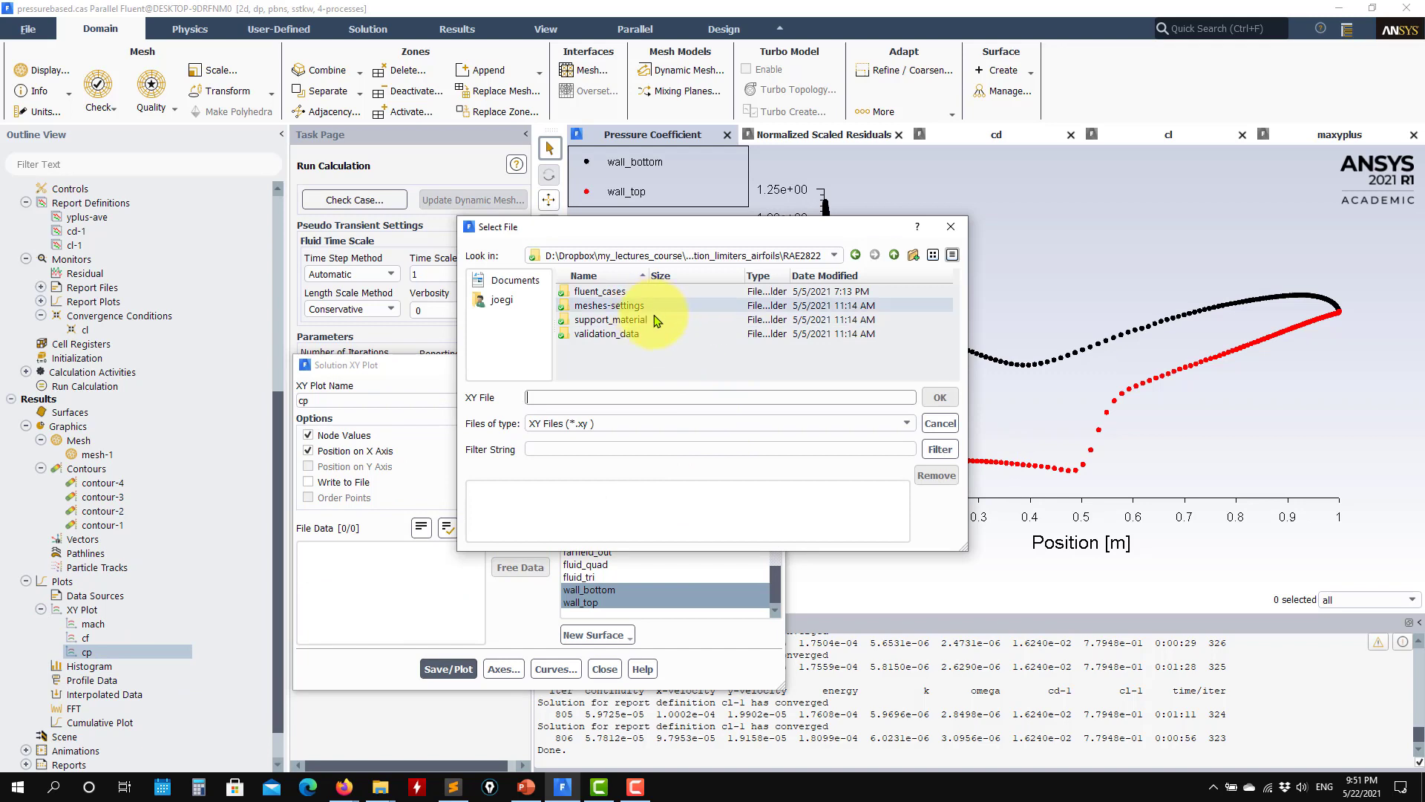
double_click(598, 292)
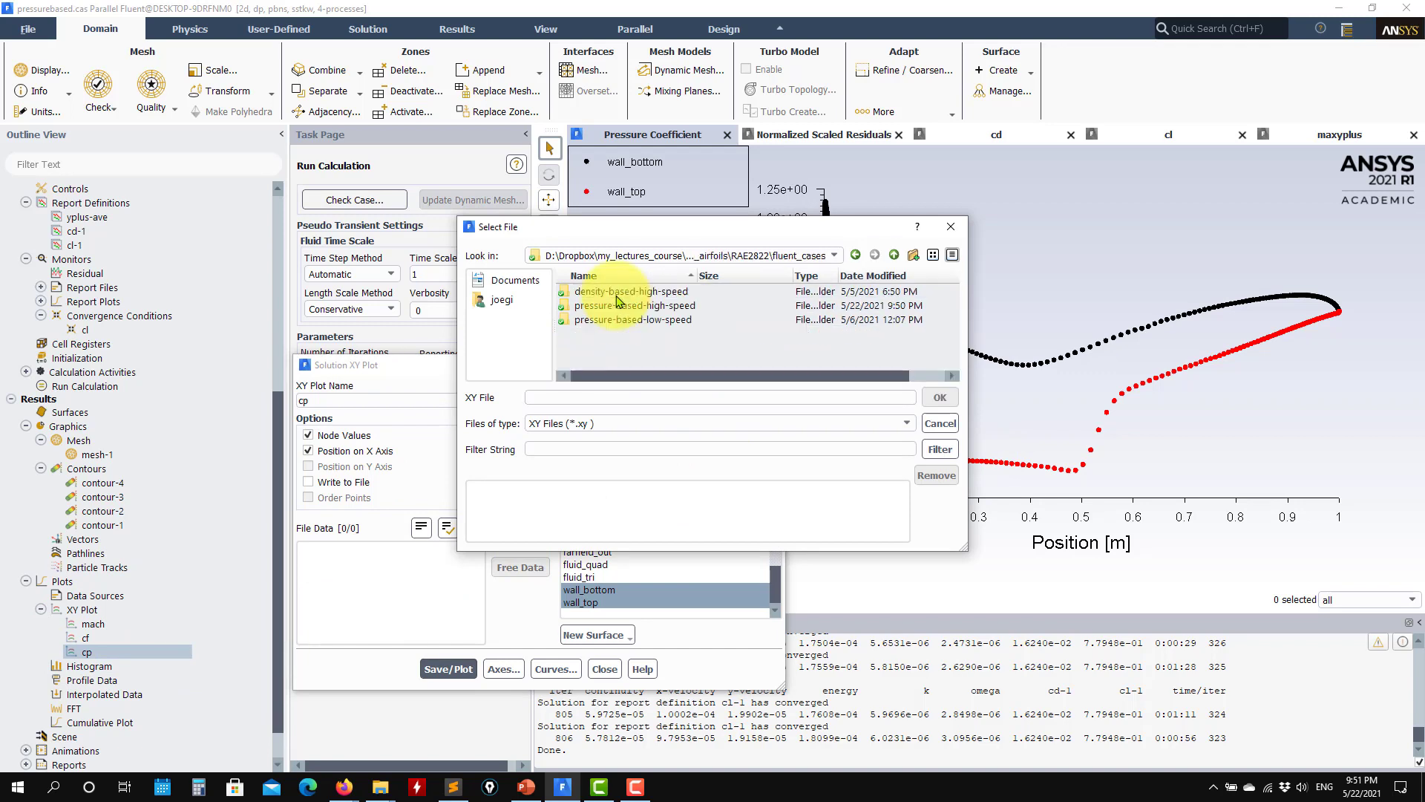
double_click(668, 305)
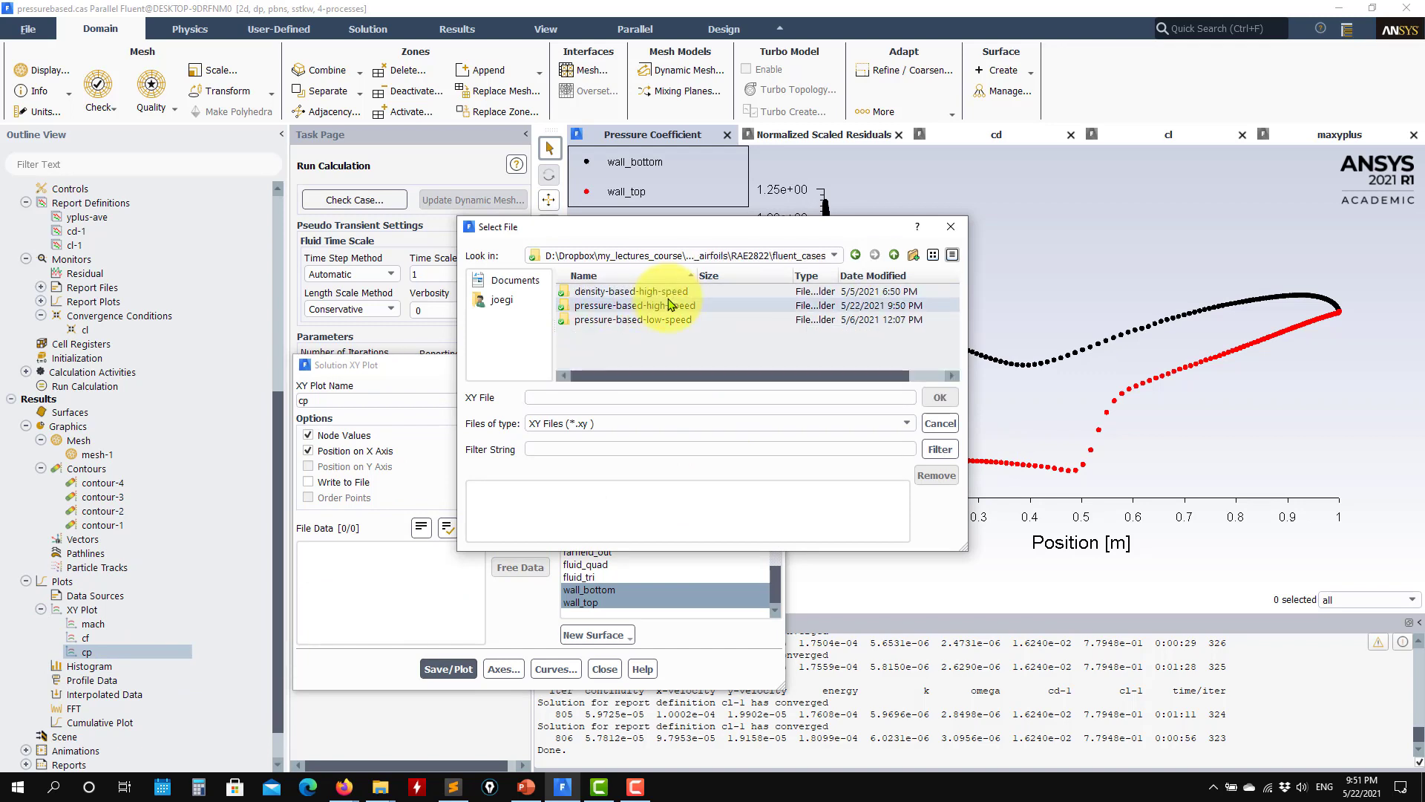
click(894, 255)
click(894, 255)
double_click(638, 319)
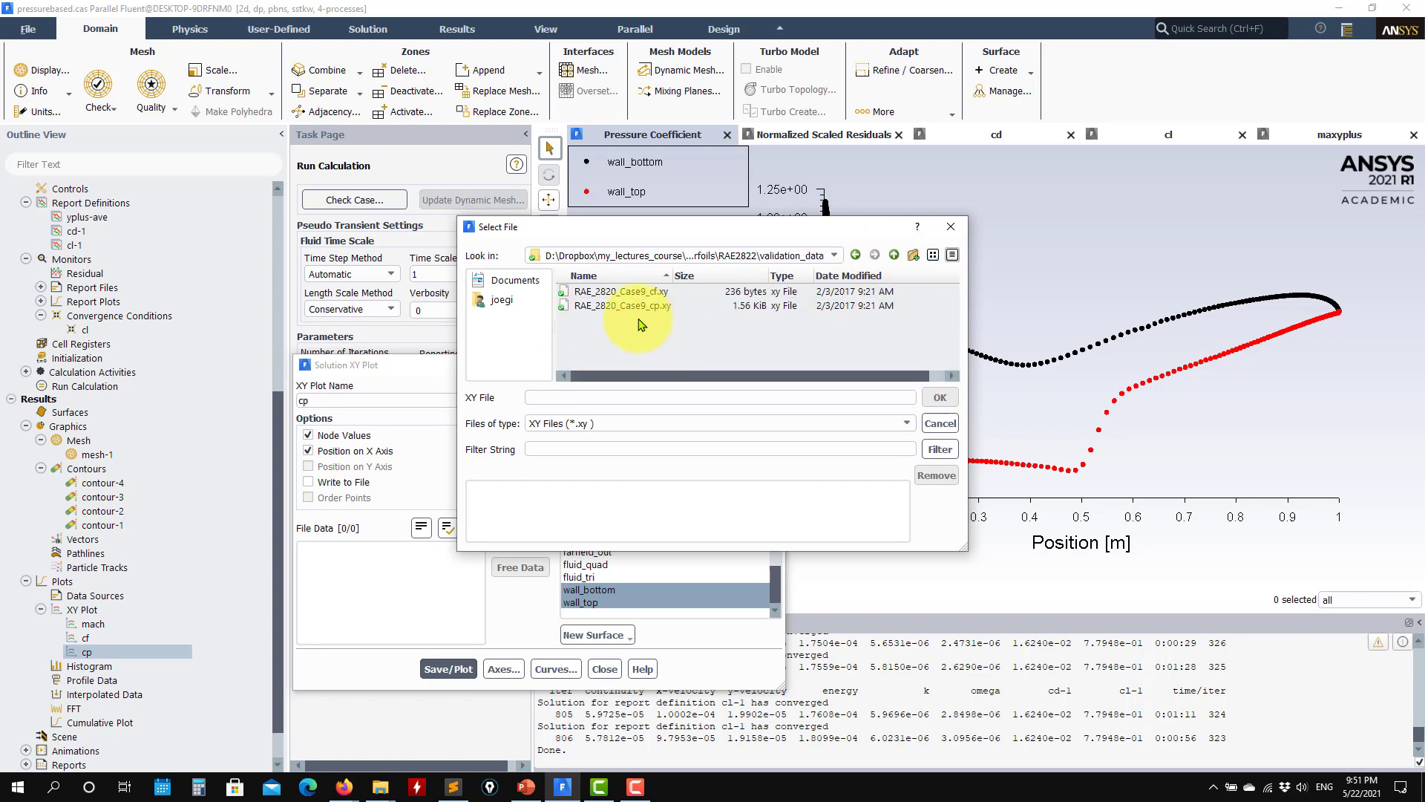
click(668, 305)
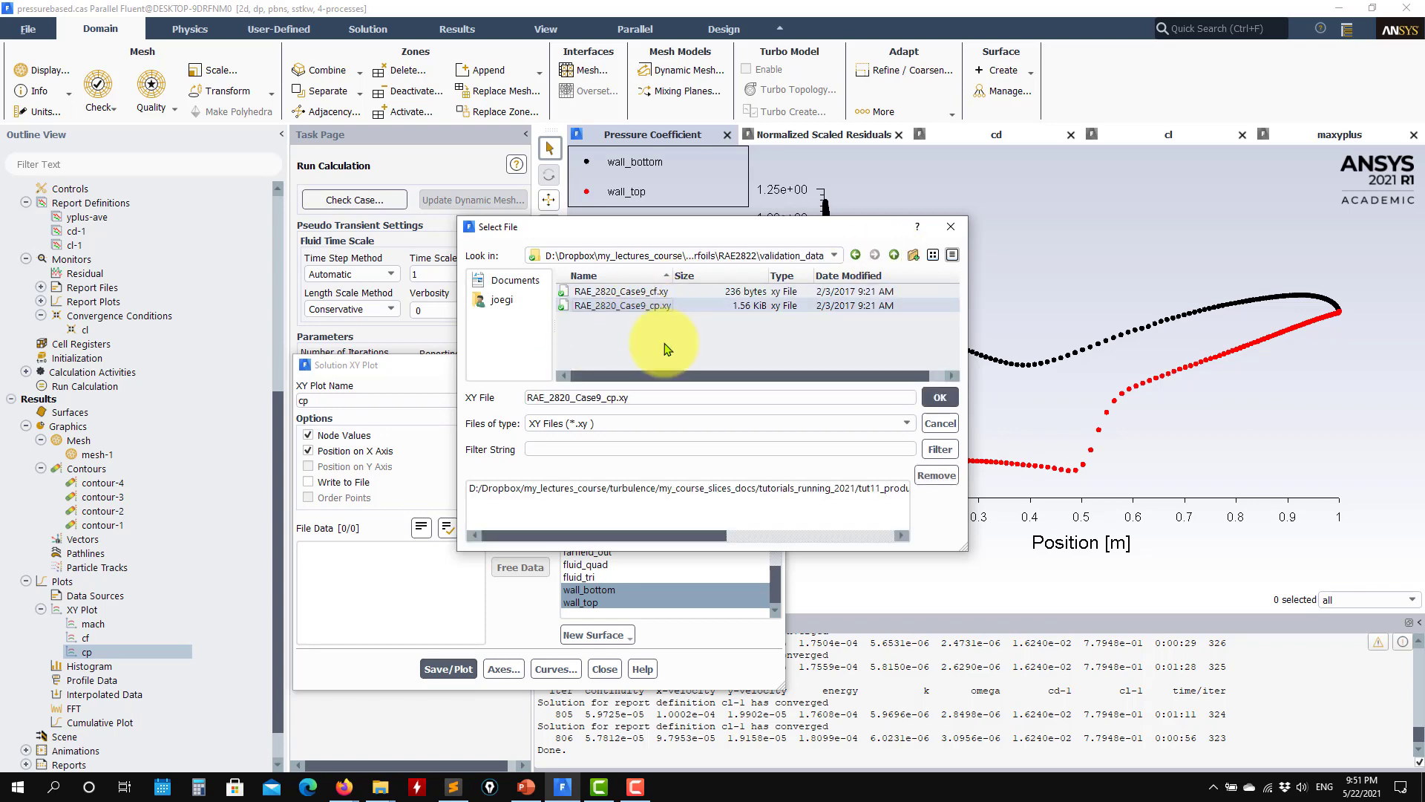
click(940, 397)
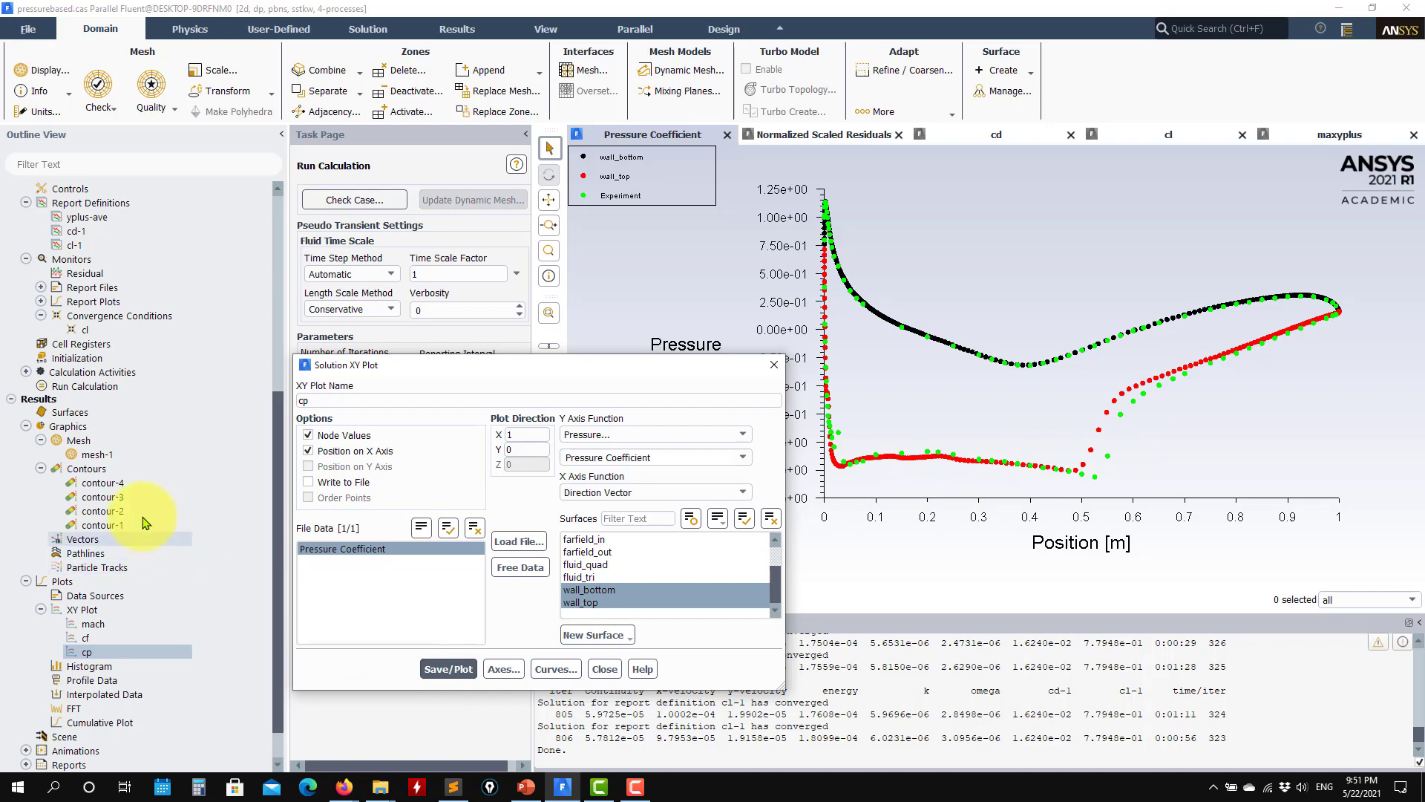
Step: Display mesh-1 to inspect the mesh around the airfoil and its trailing edge, and close the mesh settings
double_click(97, 454)
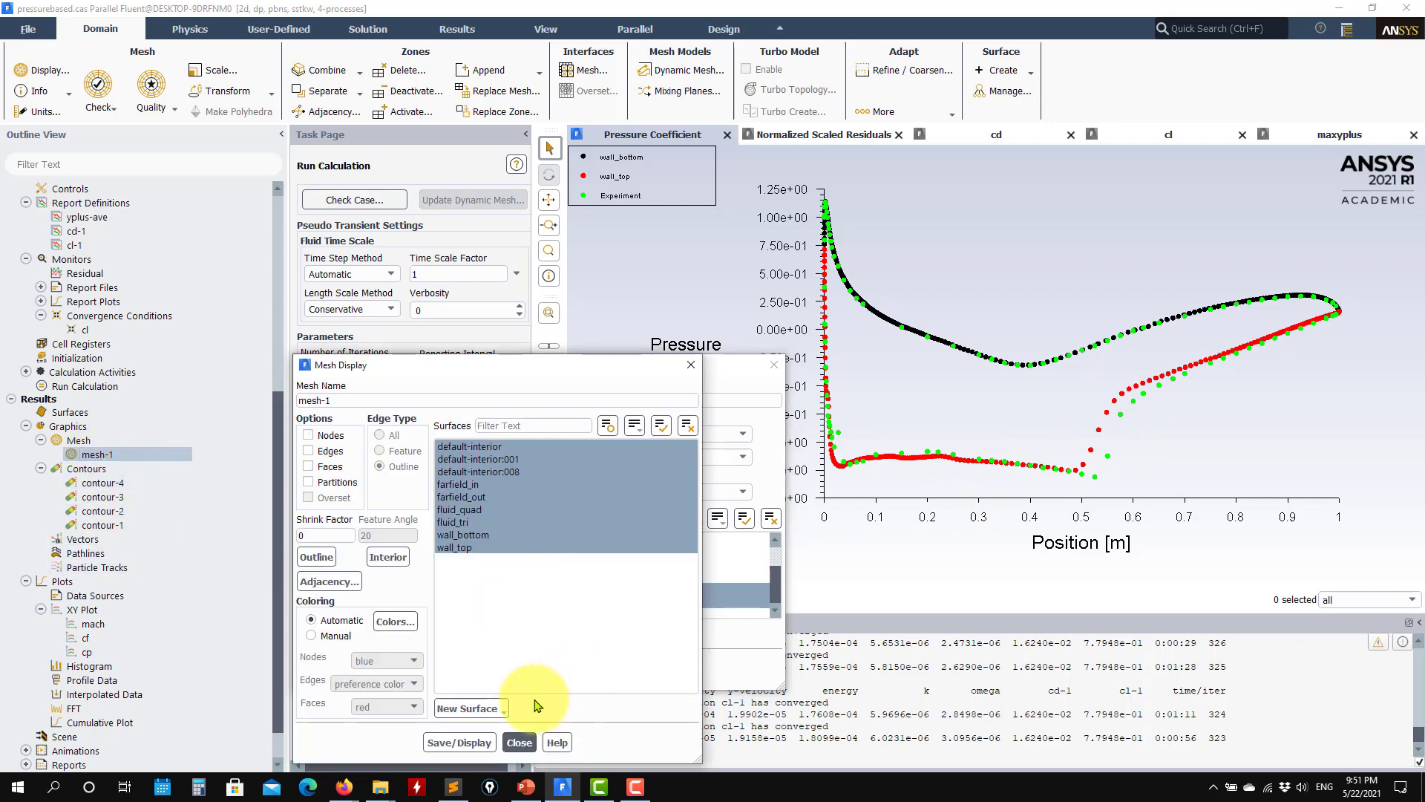
click(464, 743)
scroll(883, 290, up, 4)
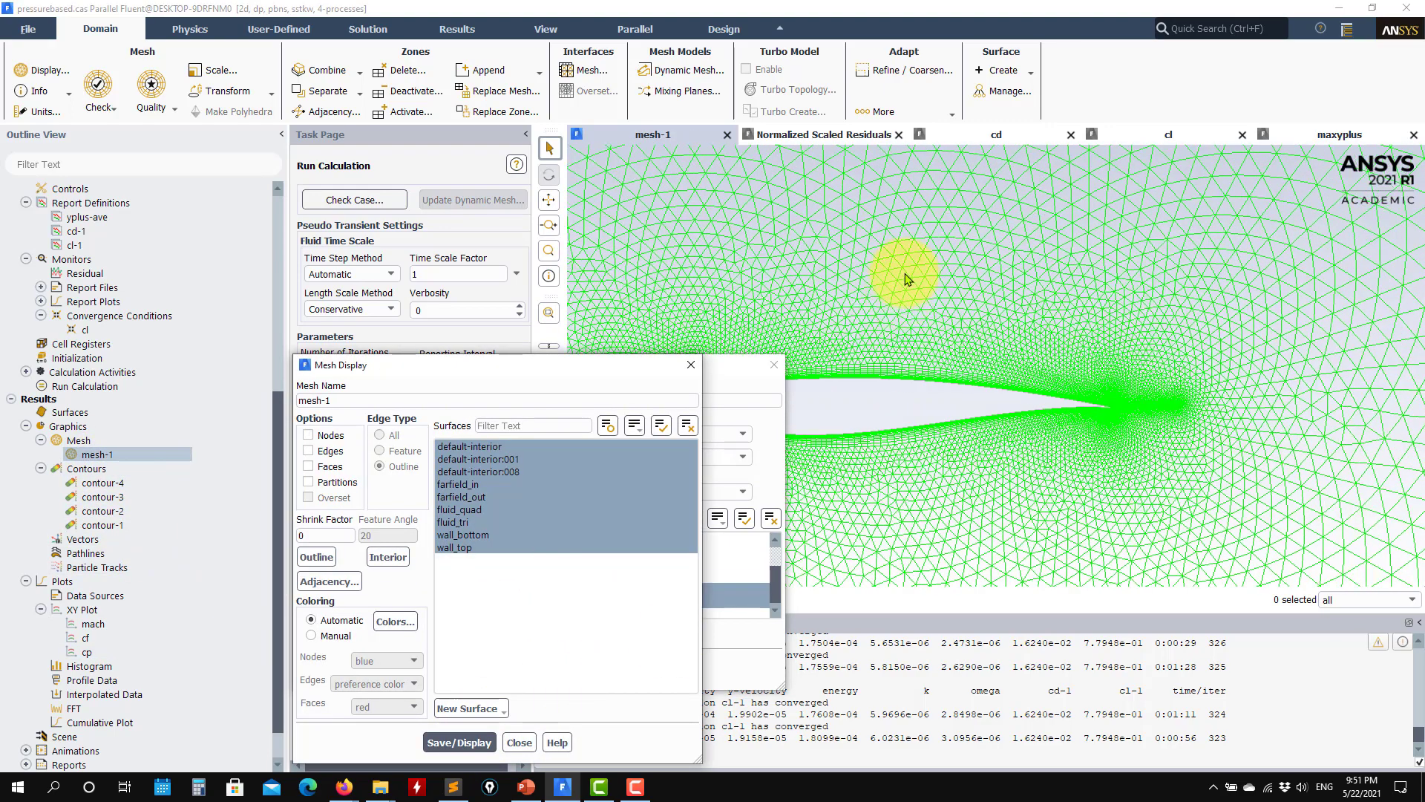
click(520, 742)
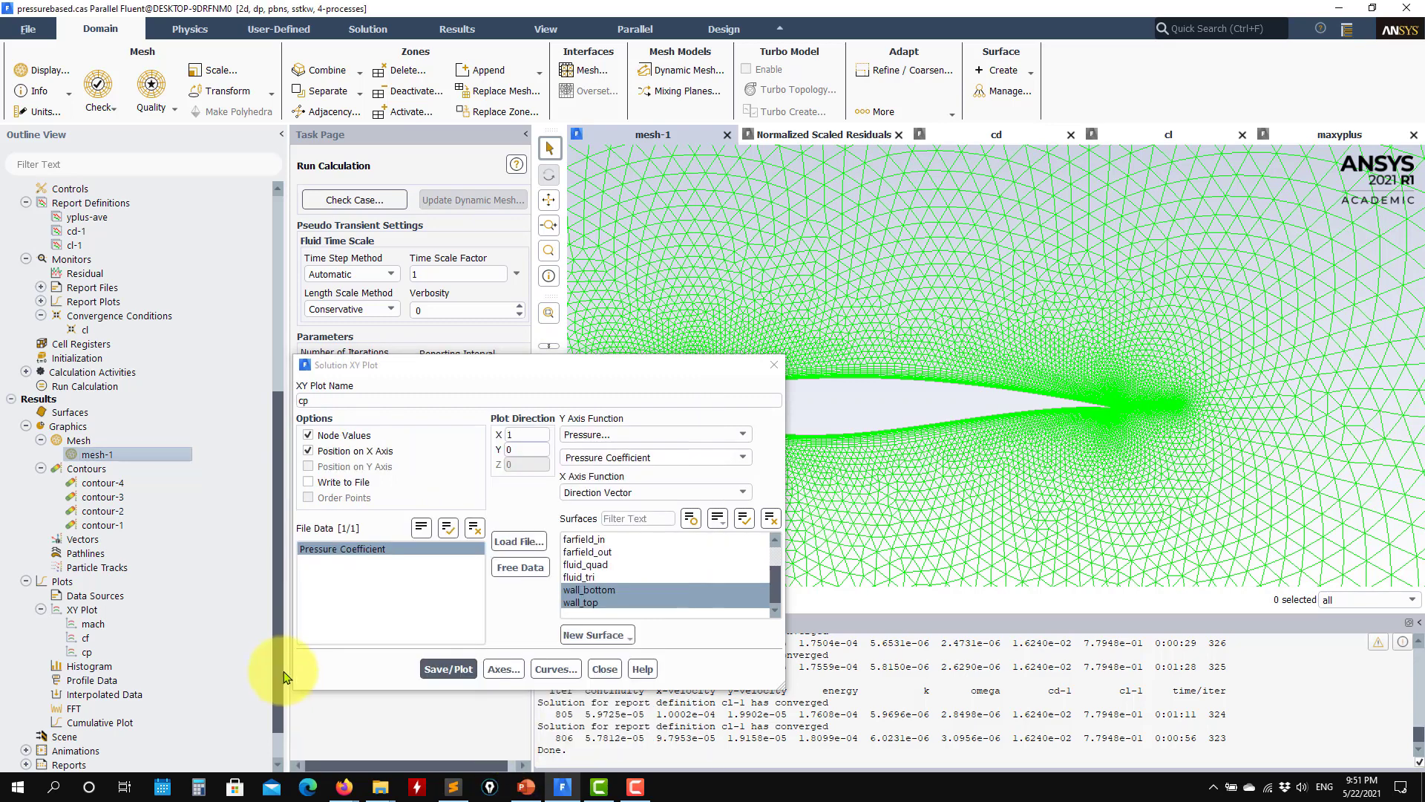
Step: Redisplay the contour-1 turbulent kinetic energy field and close its settings
double_click(102, 525)
click(414, 707)
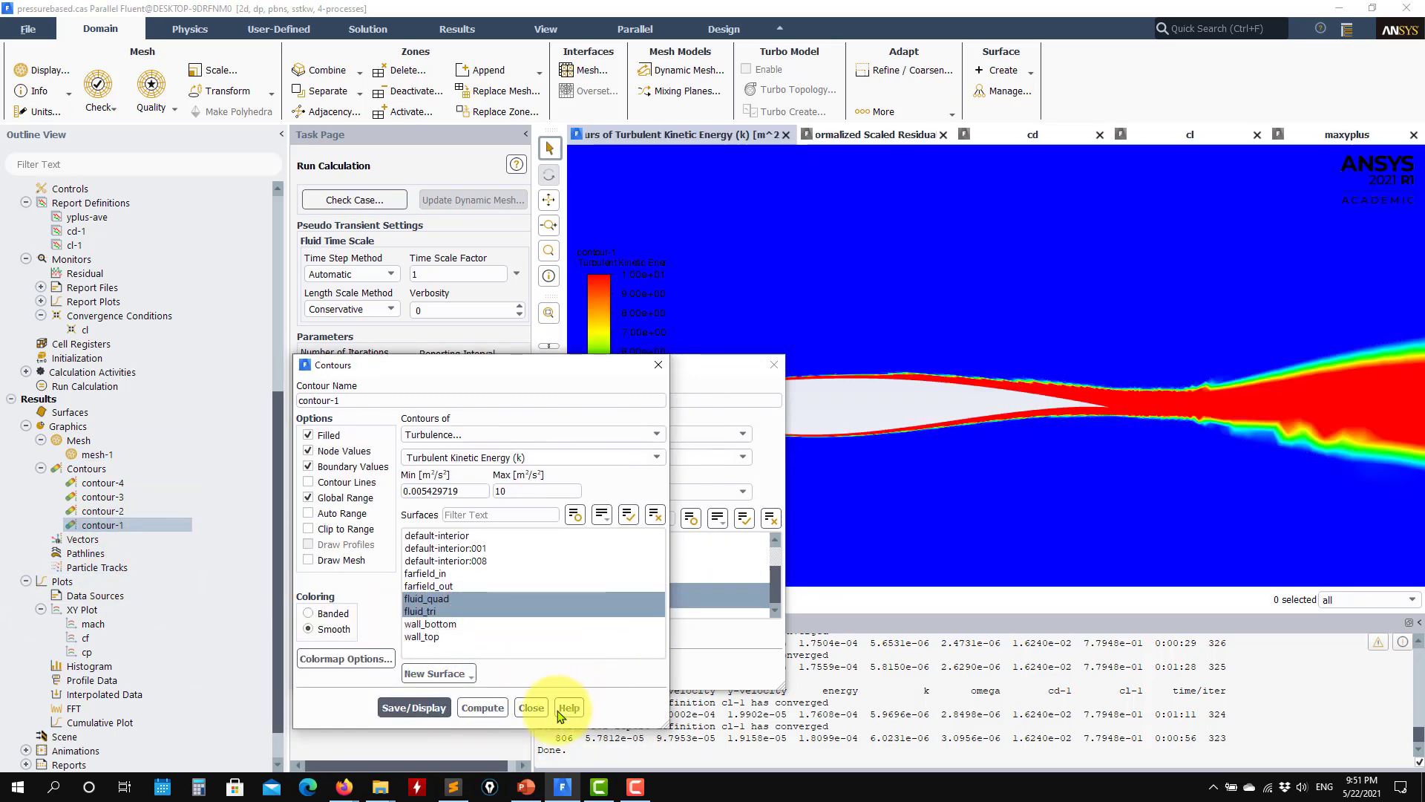
click(532, 707)
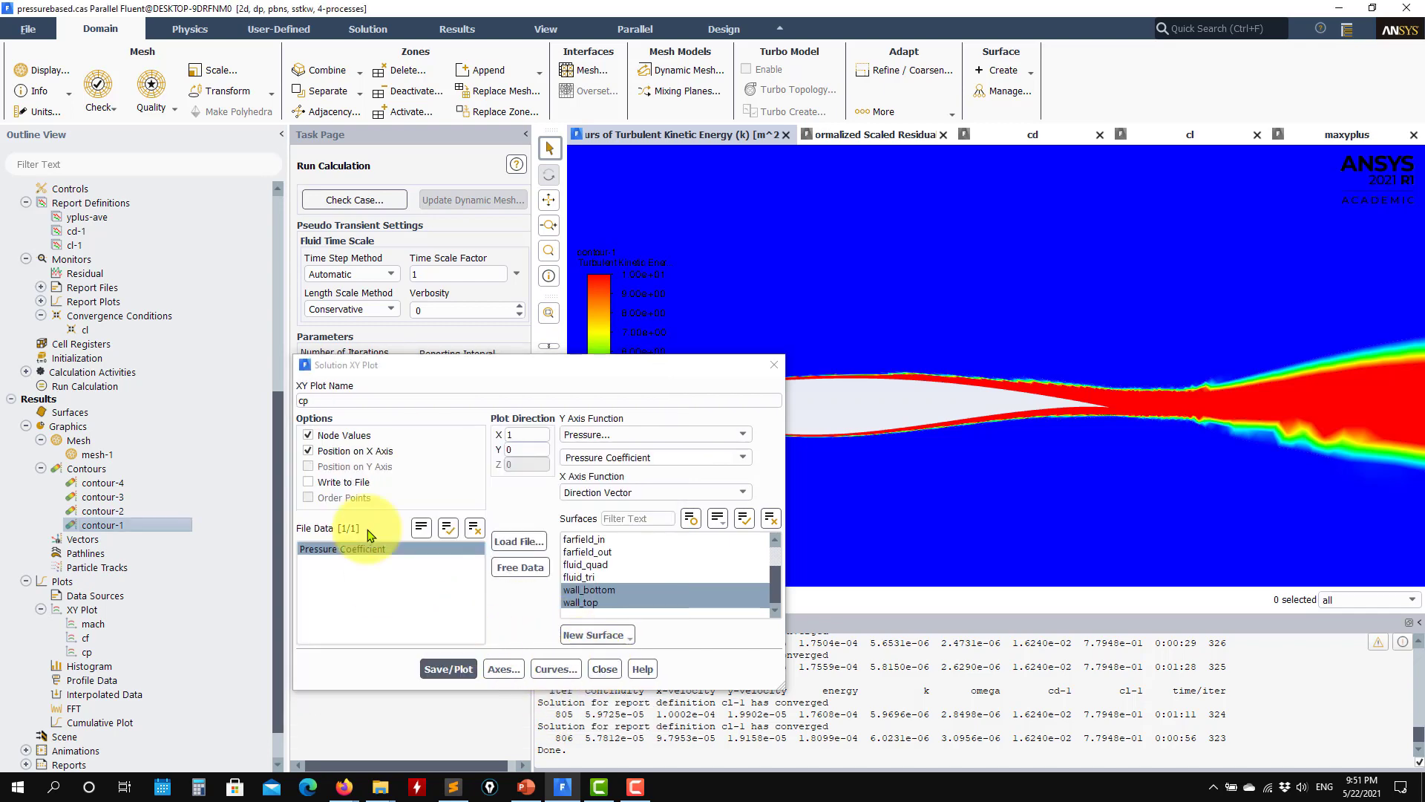
Step: Plot the skin friction coefficient along wall_bottom and wall_top from cf, and load the experimental file RAE_2820_Case9_cf.xy
double_click(86, 638)
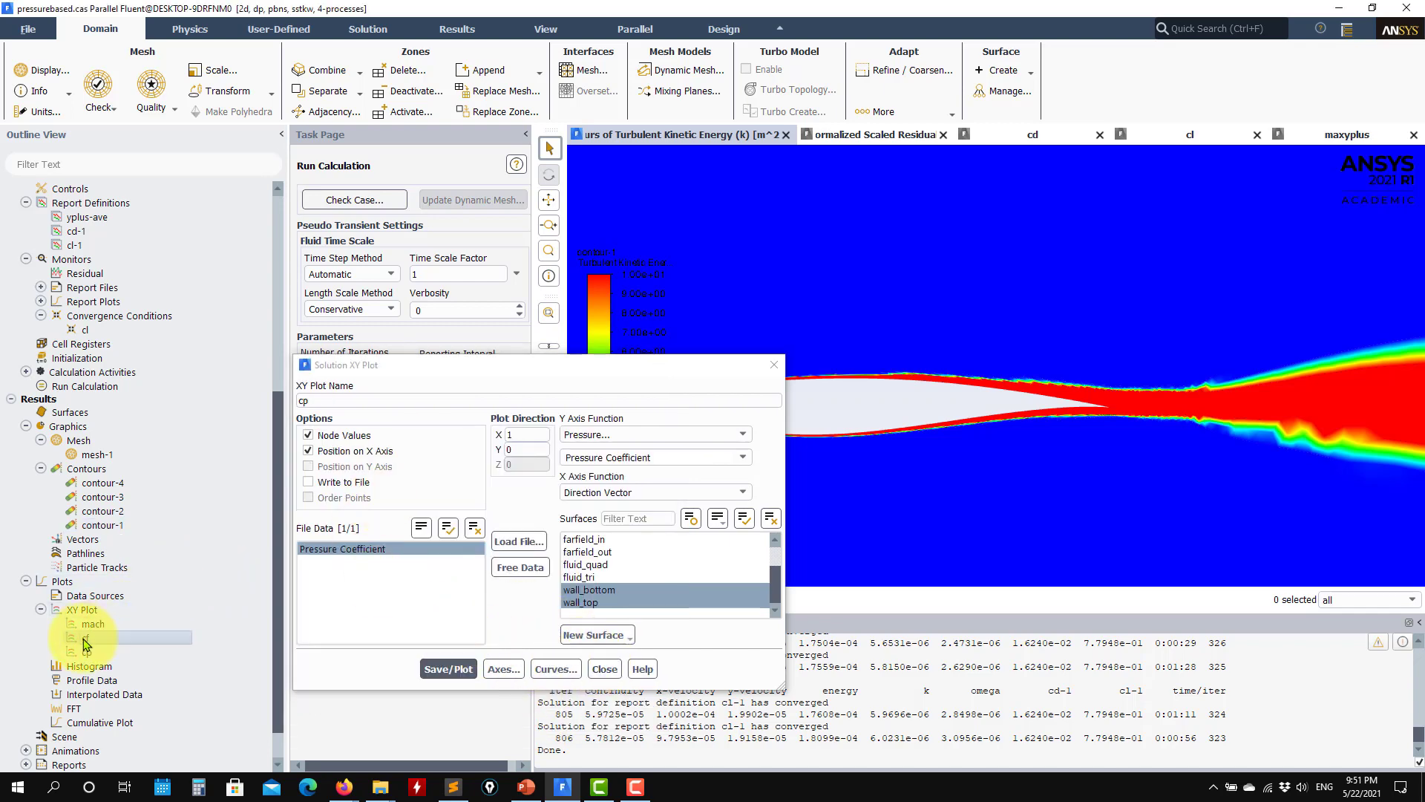
click(479, 682)
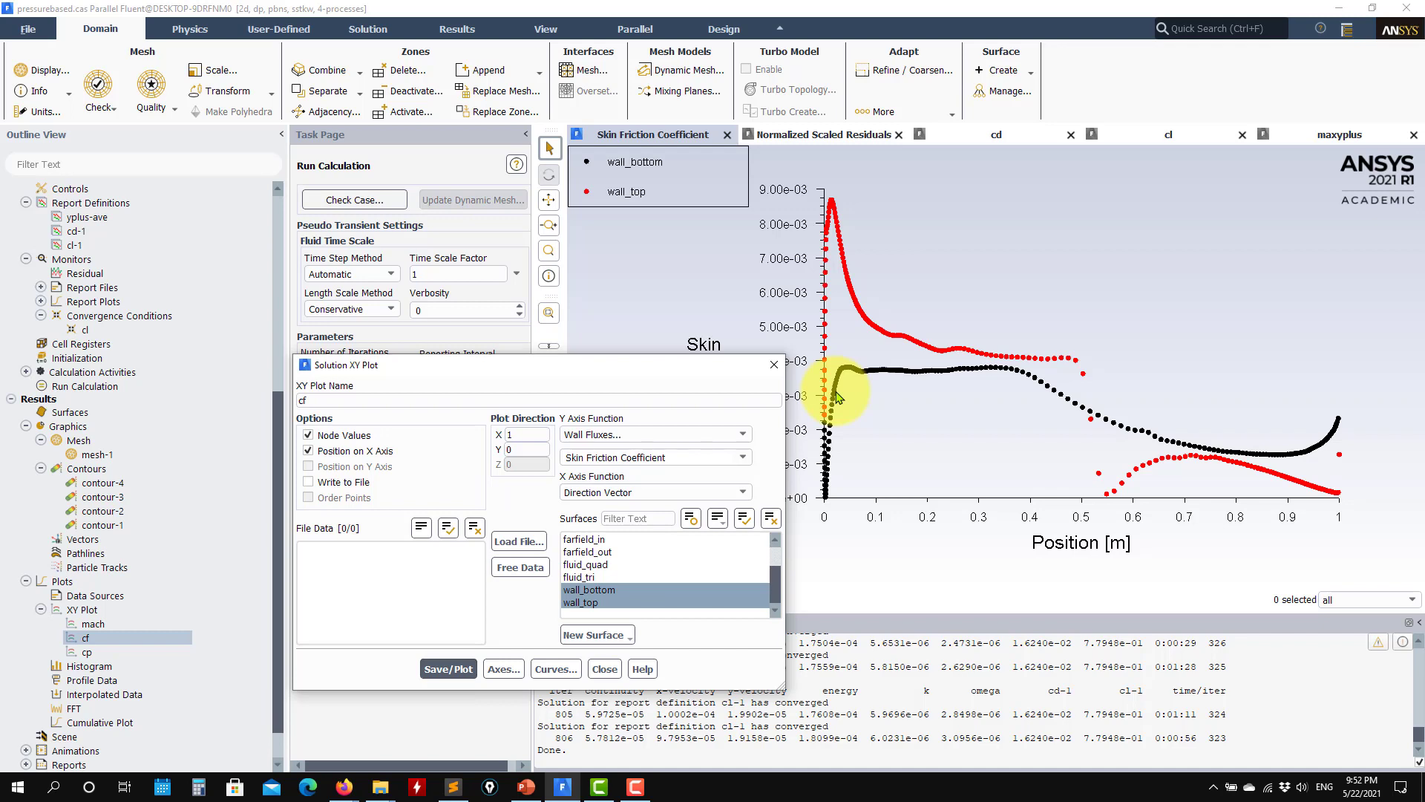
click(519, 542)
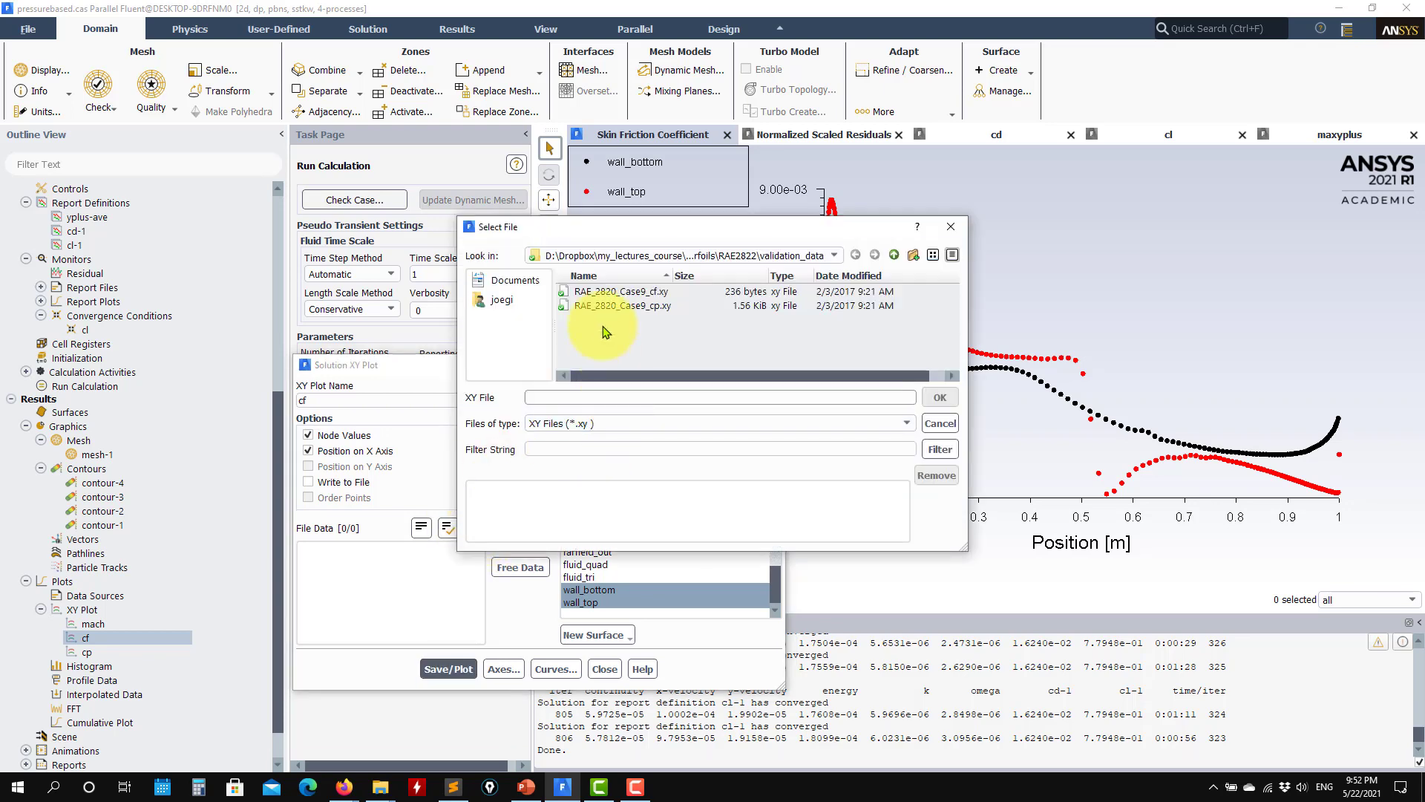
click(621, 291)
click(940, 397)
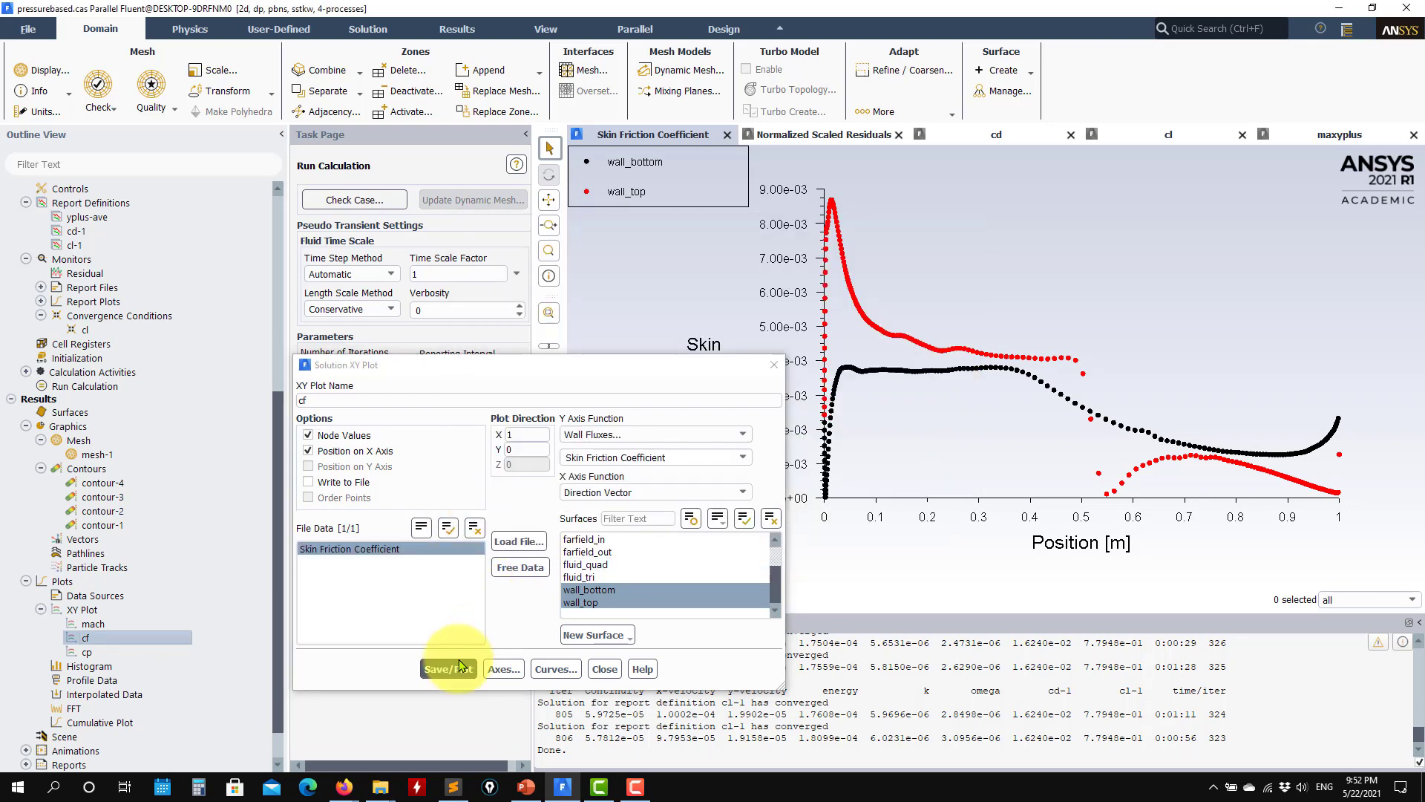
Step: Overlay the loaded experimental data on the cf skin friction plot and close the plot settings
click(448, 669)
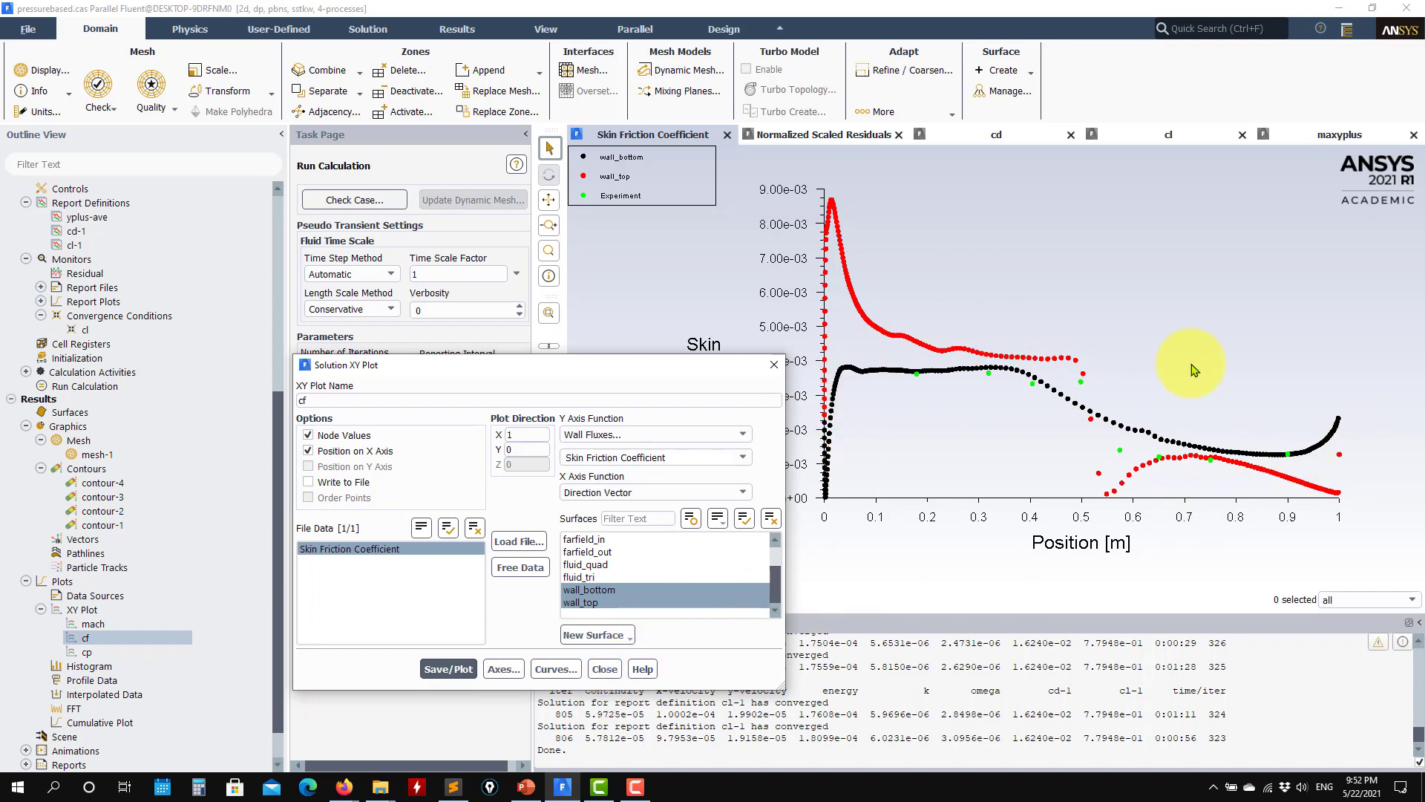
click(603, 668)
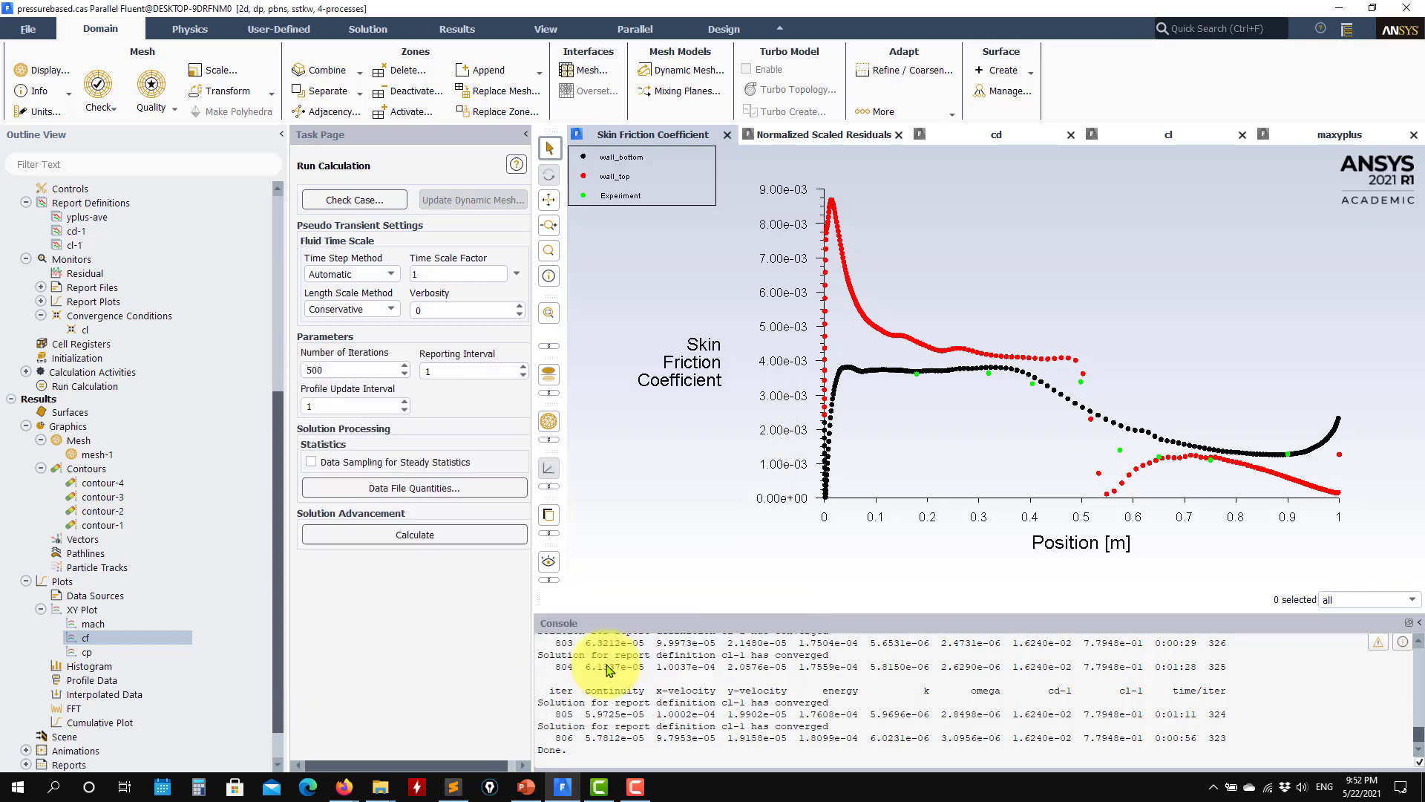
Step: Display the contour-1 turbulent kinetic energy field, followed by the contour-2 Mach number field
double_click(123, 525)
click(414, 712)
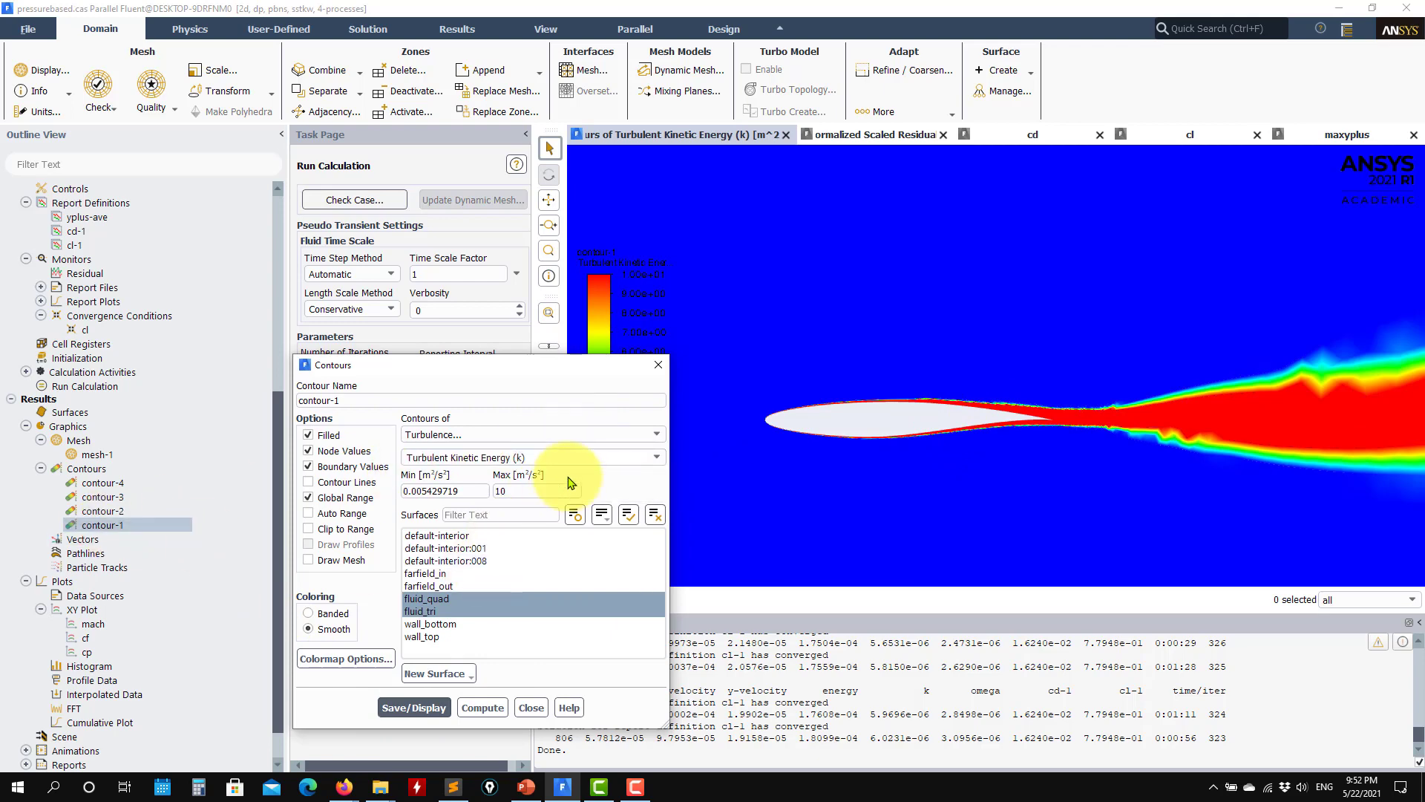
double_click(102, 510)
click(417, 693)
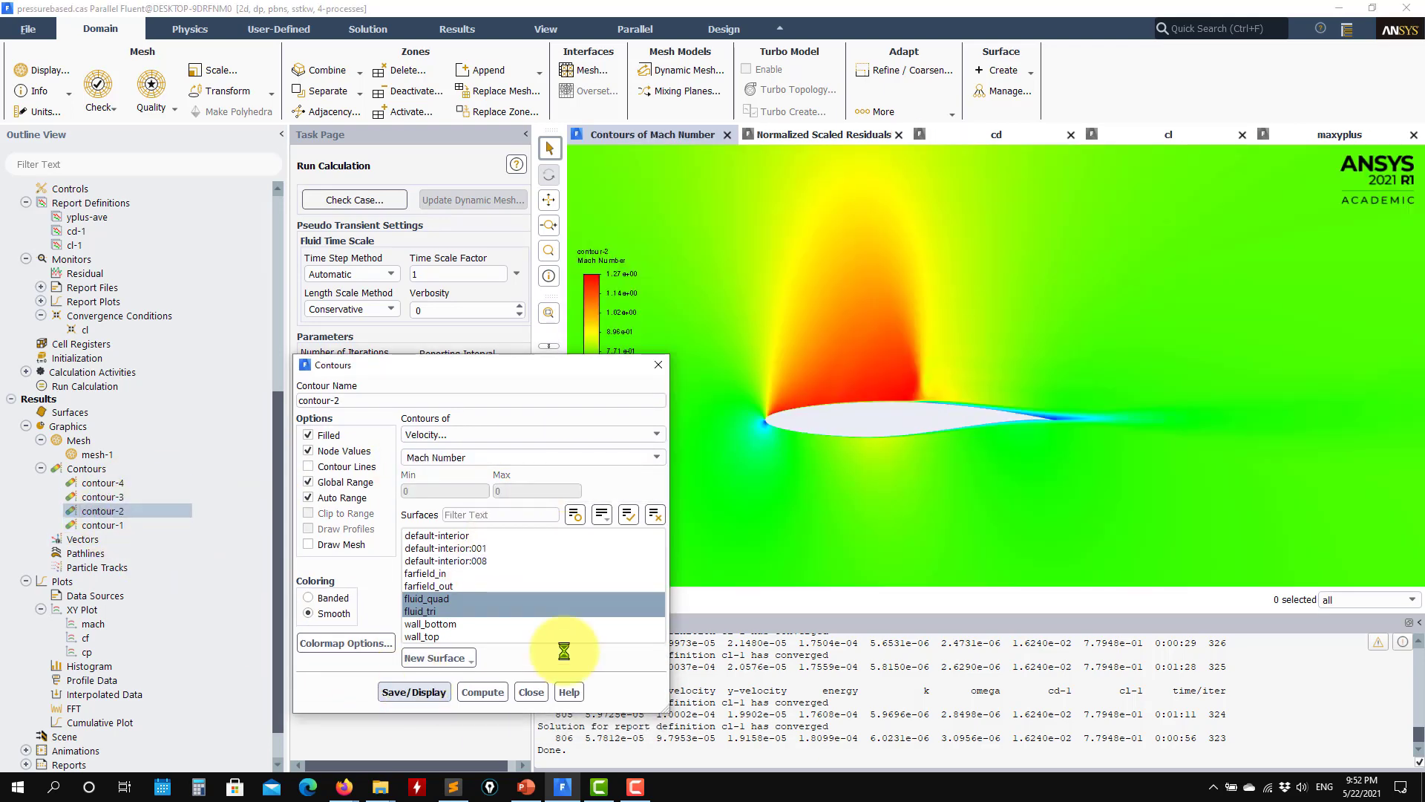
Step: Examine the shock and the boundary layer along the airfoil's upper surface in the Mach number contours, and close the contour settings
scroll(1022, 426, up, 5)
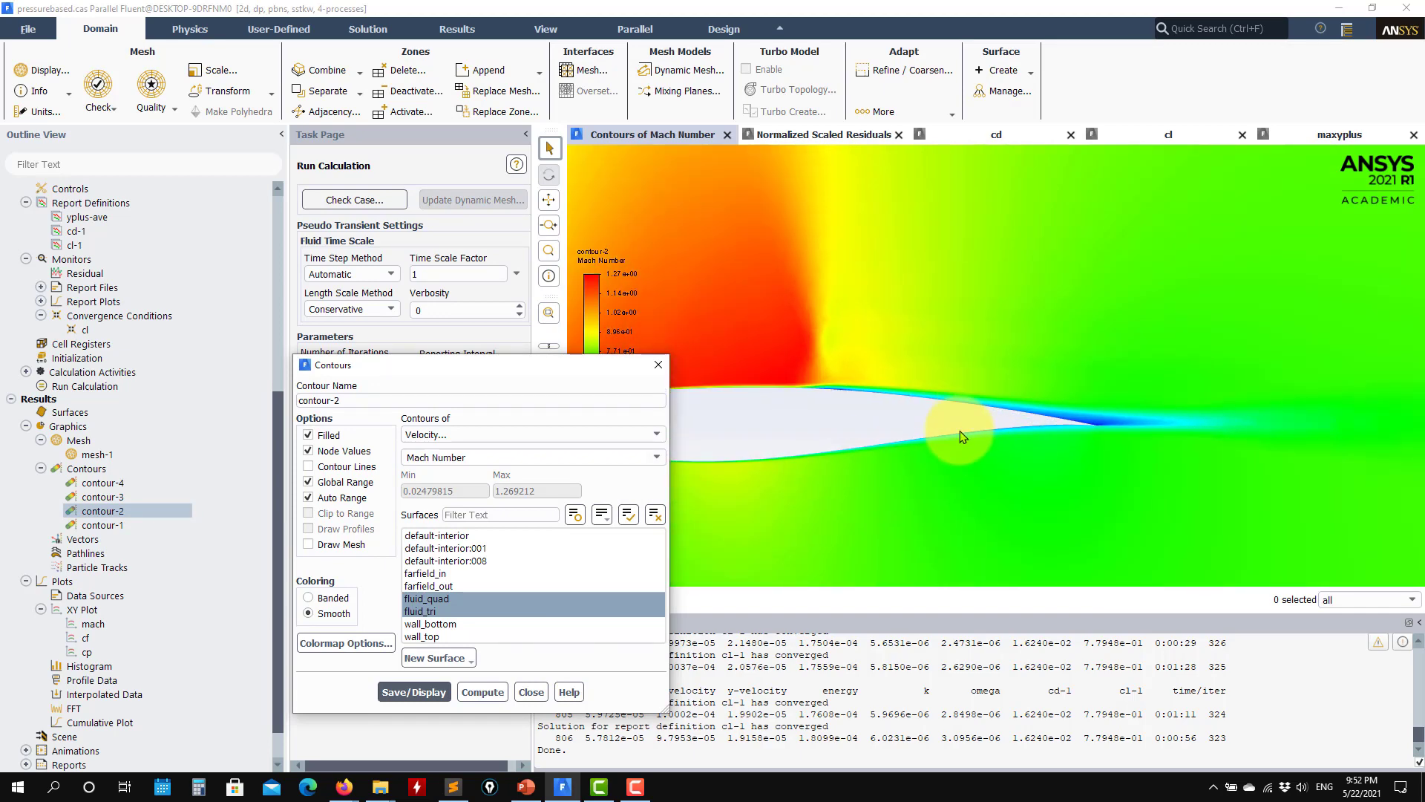
scroll(1043, 464, up, 4)
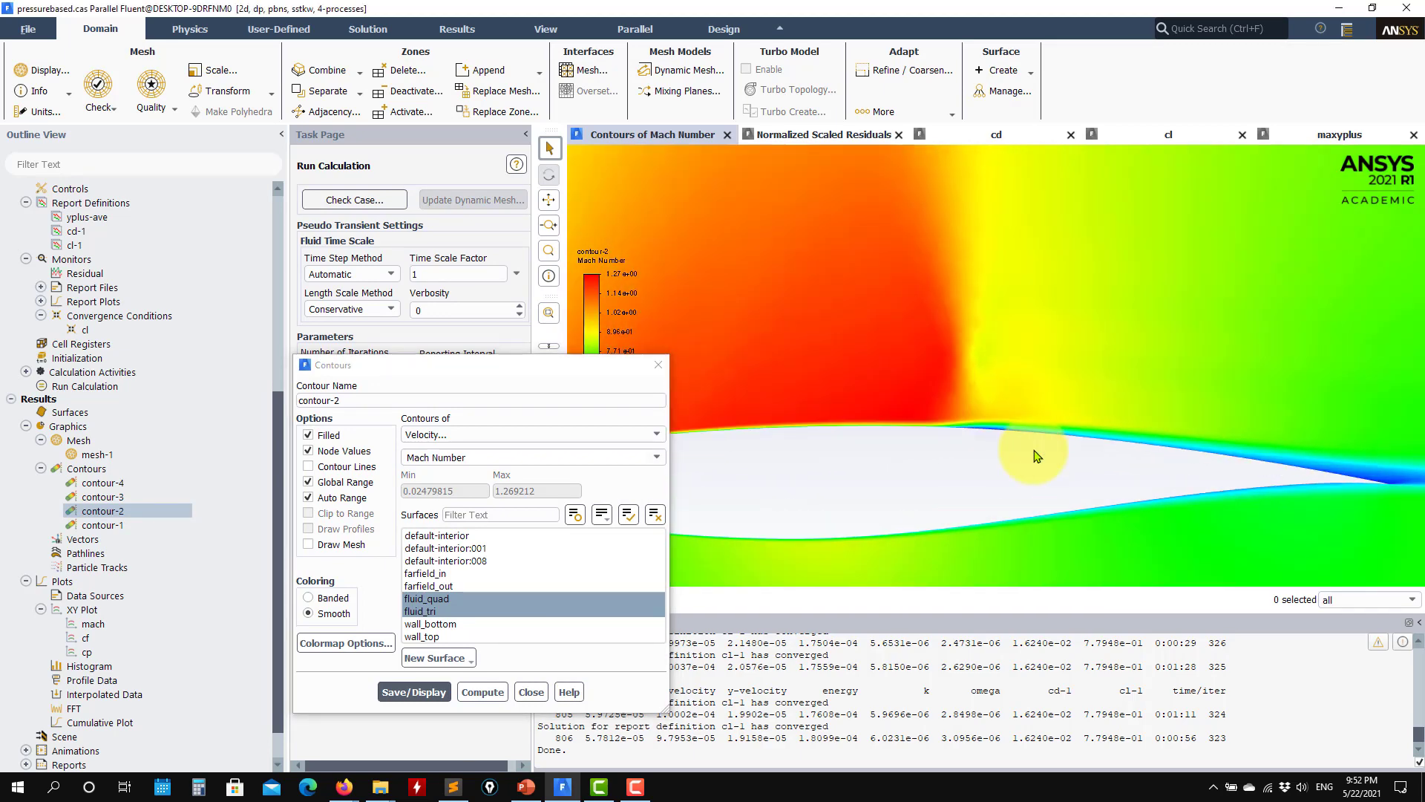
scroll(973, 375, up, 3)
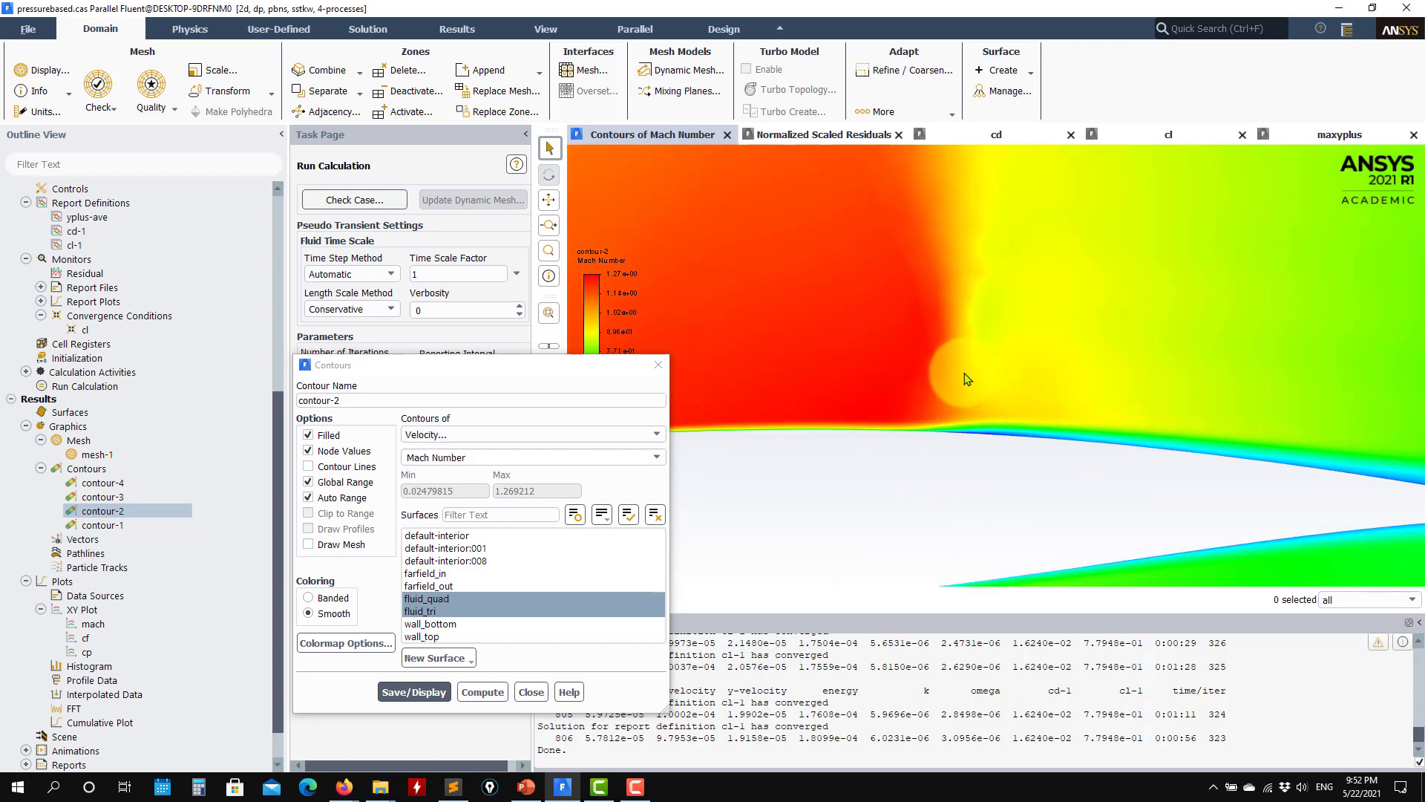
scroll(972, 438, down, 8)
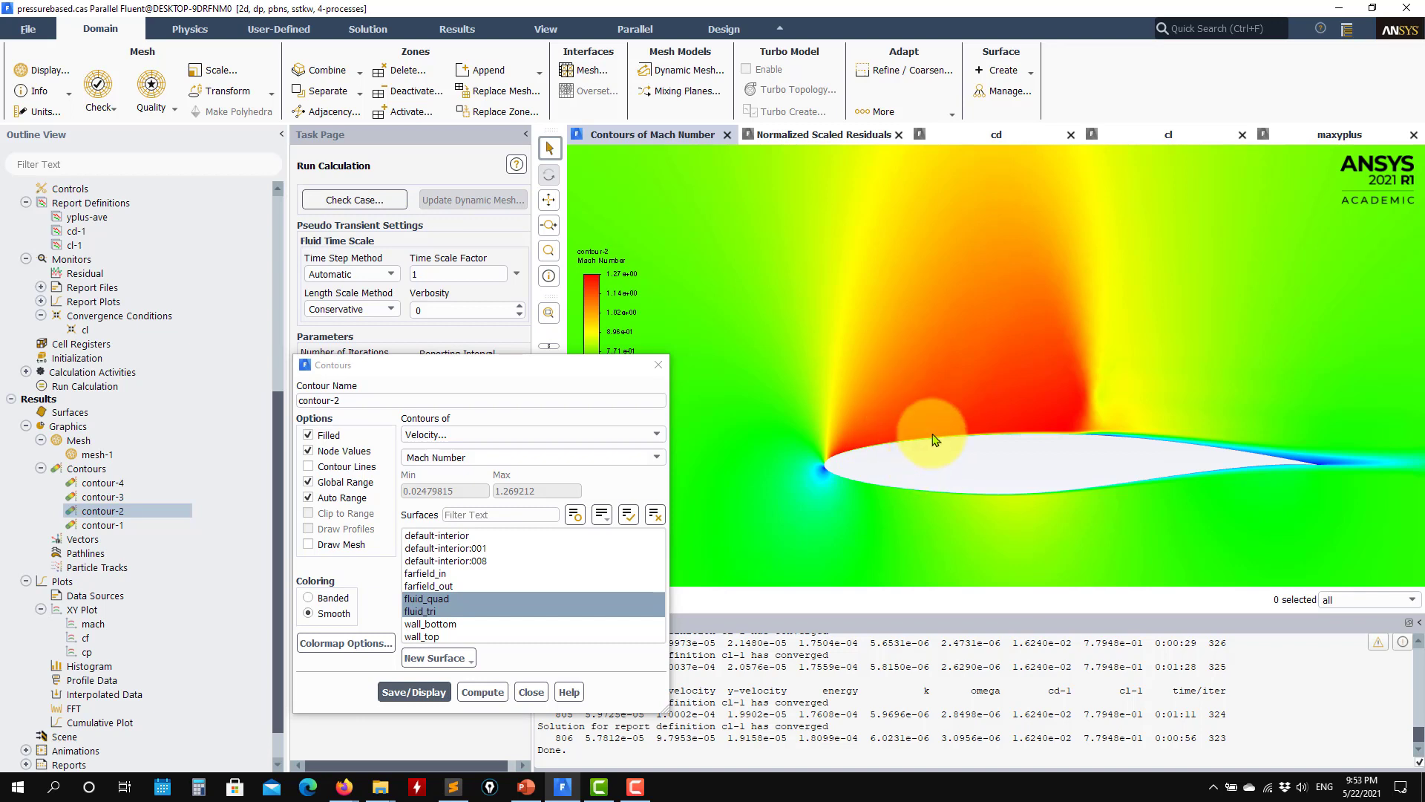
scroll(1098, 442, up, 3)
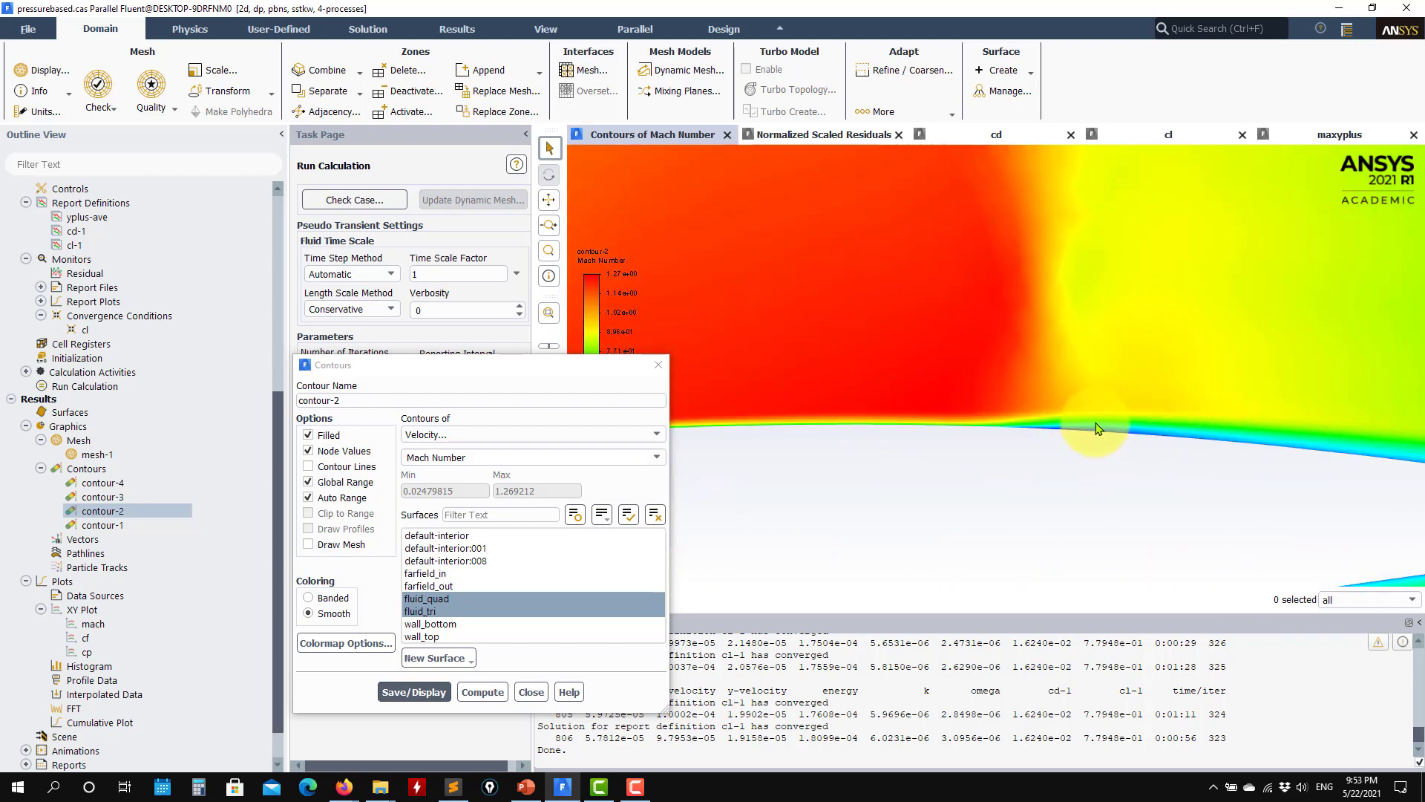
scroll(1091, 460, down, 2)
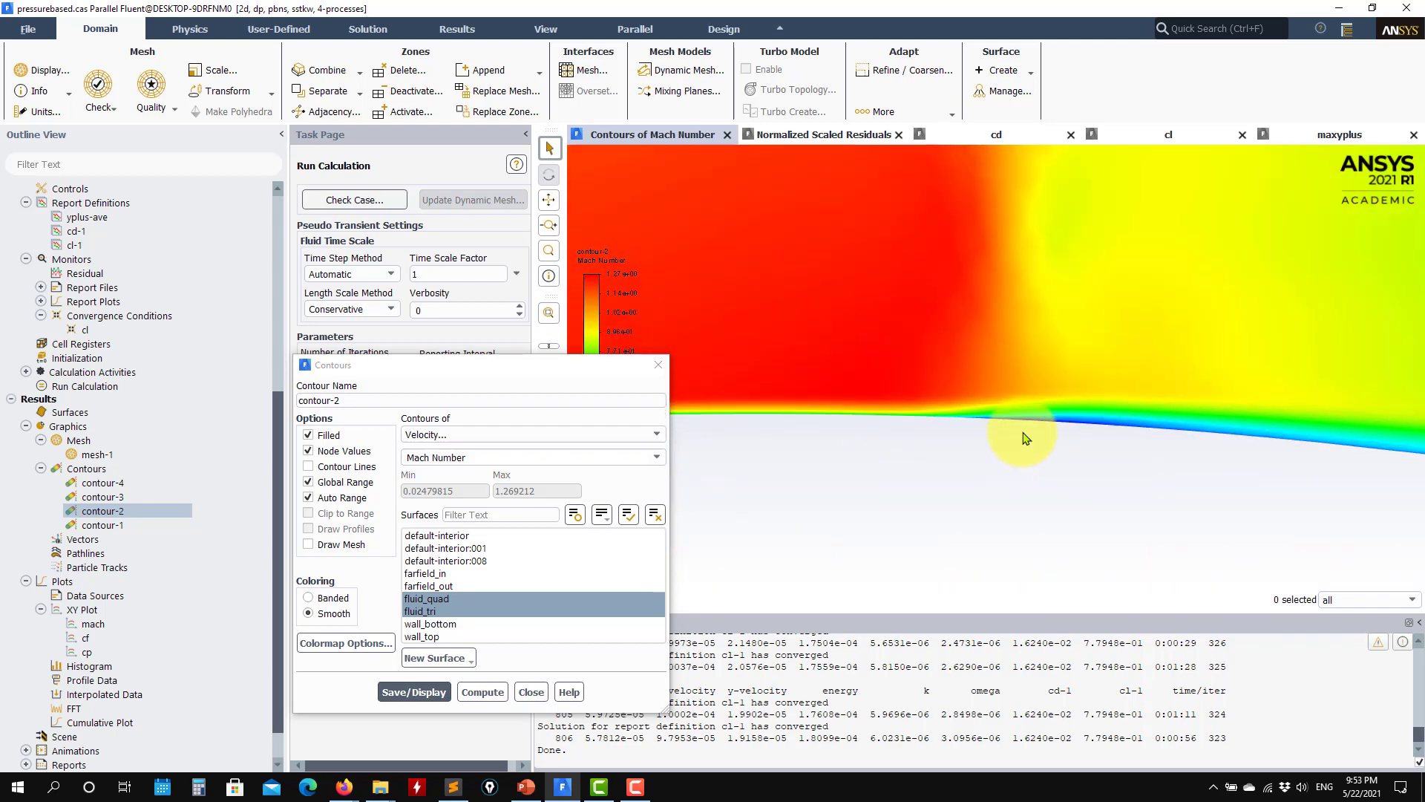
scroll(1151, 417, up, 2)
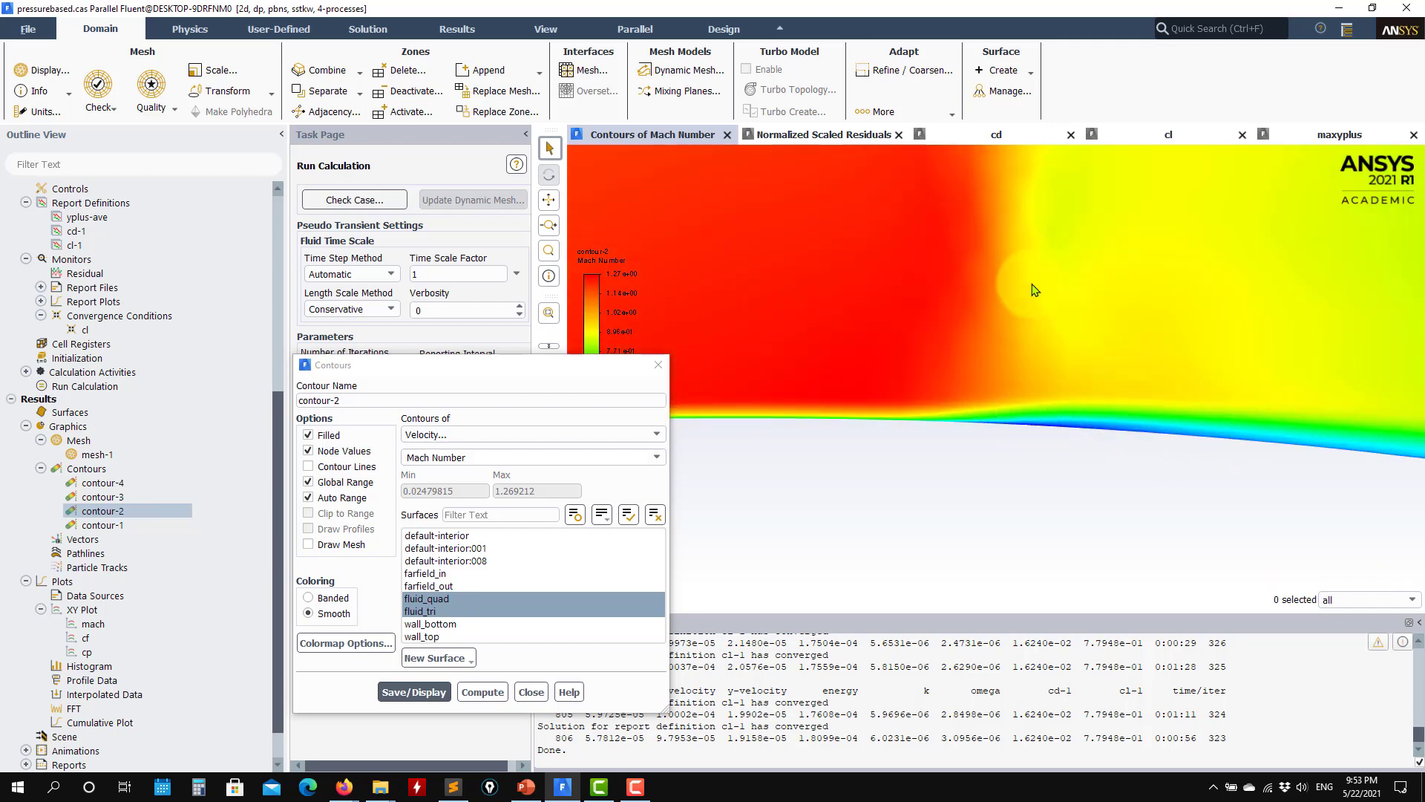
scroll(1147, 504, down, 5)
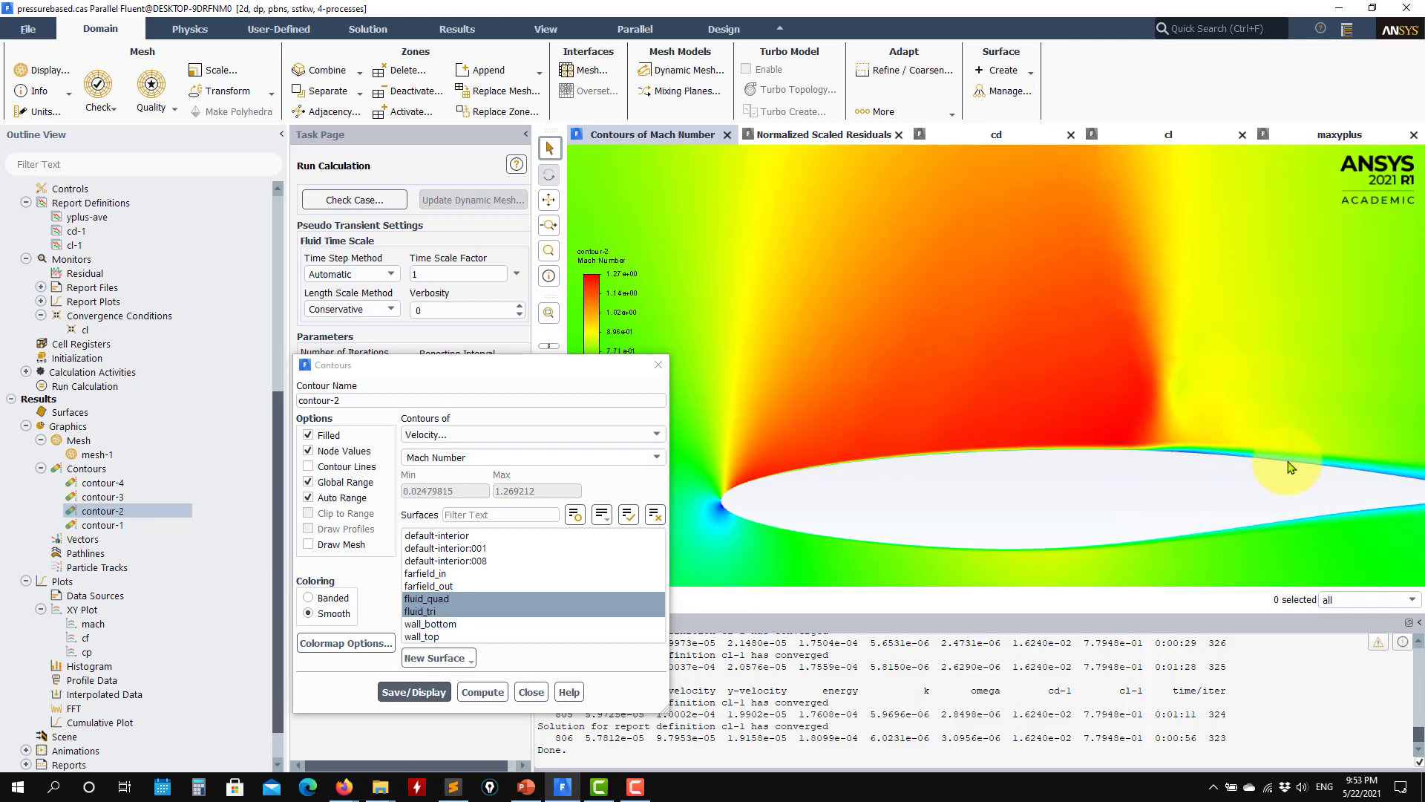
scroll(1247, 453, up, 4)
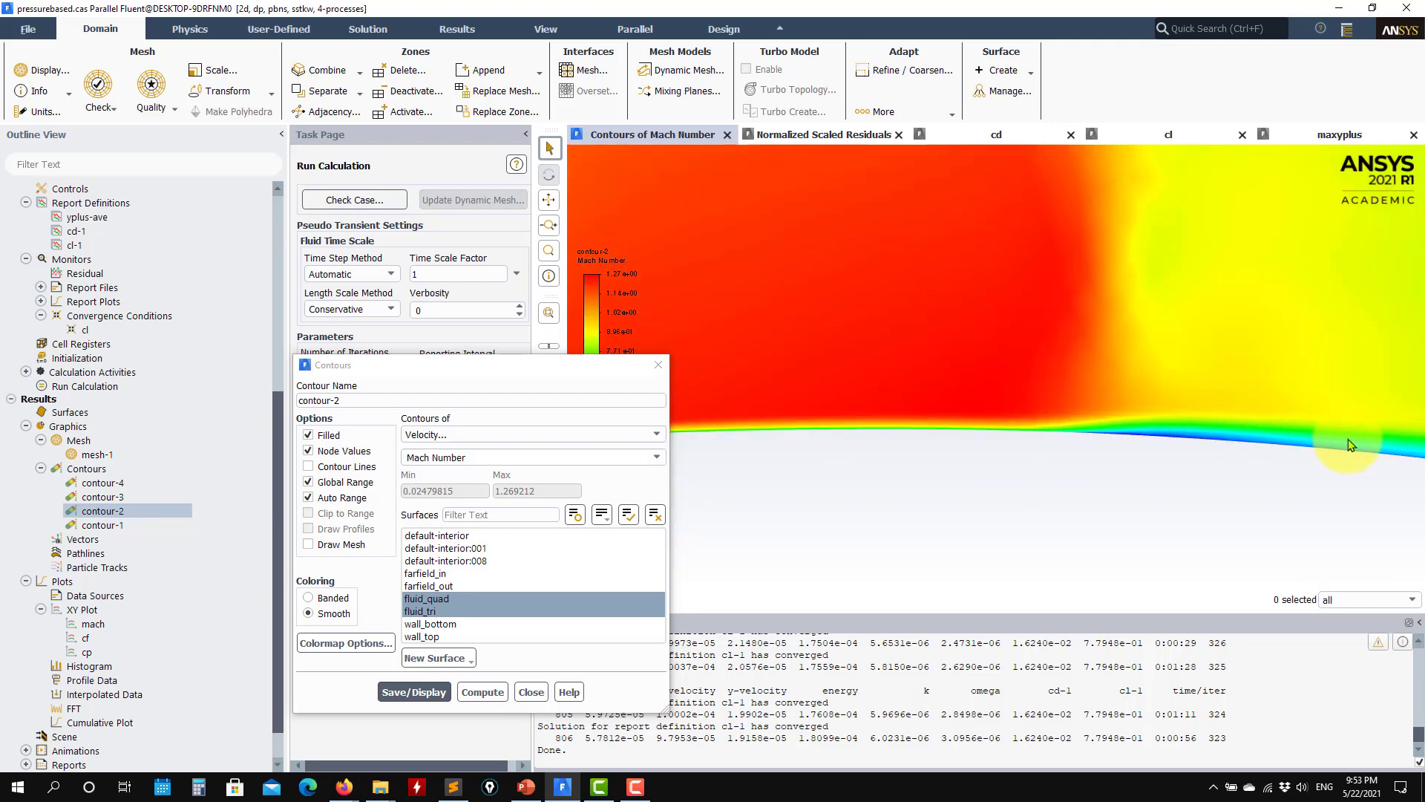
click(531, 692)
Step: Display velocity vectors colored by velocity magnitude and examine the flow near the airfoil's upper surface and trailing edge
double_click(80, 539)
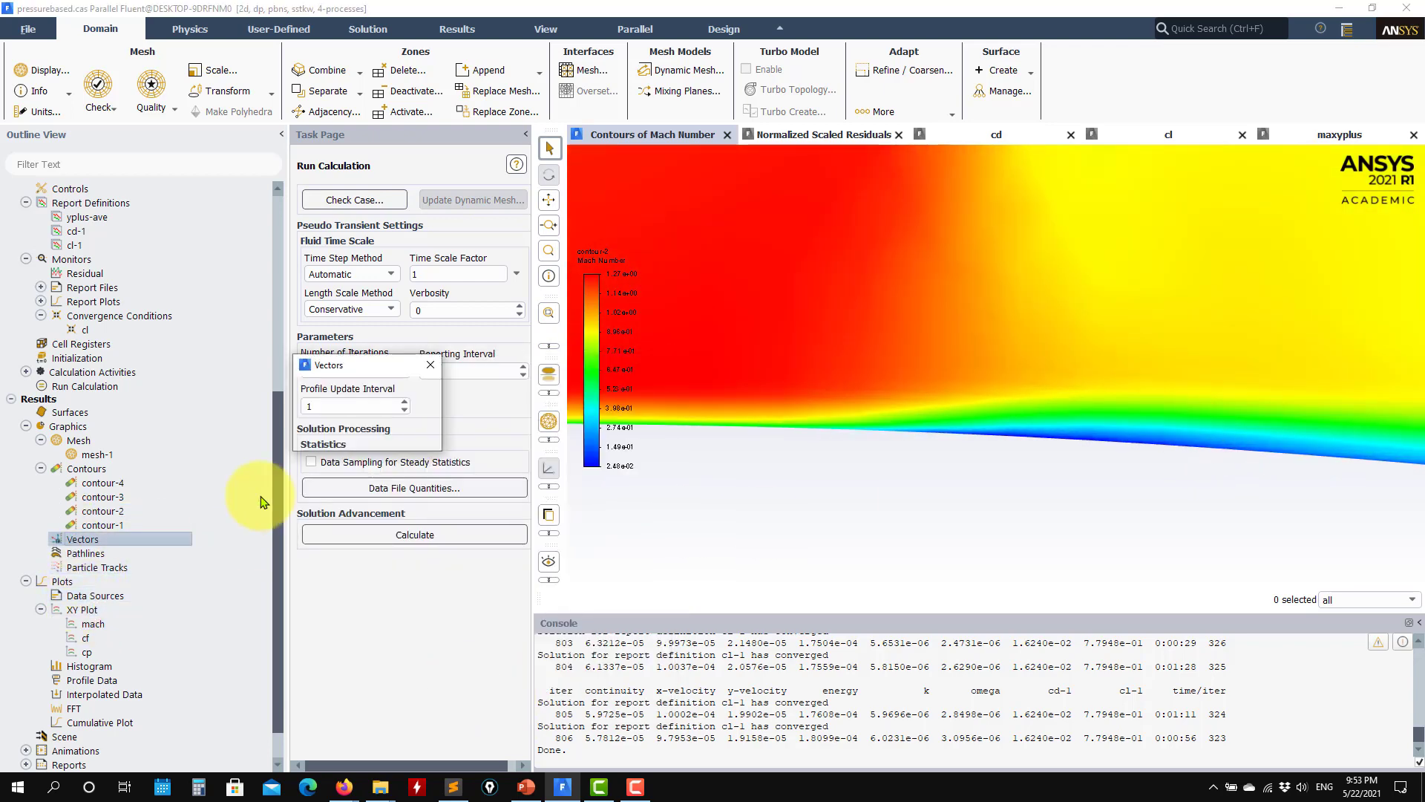
click(425, 693)
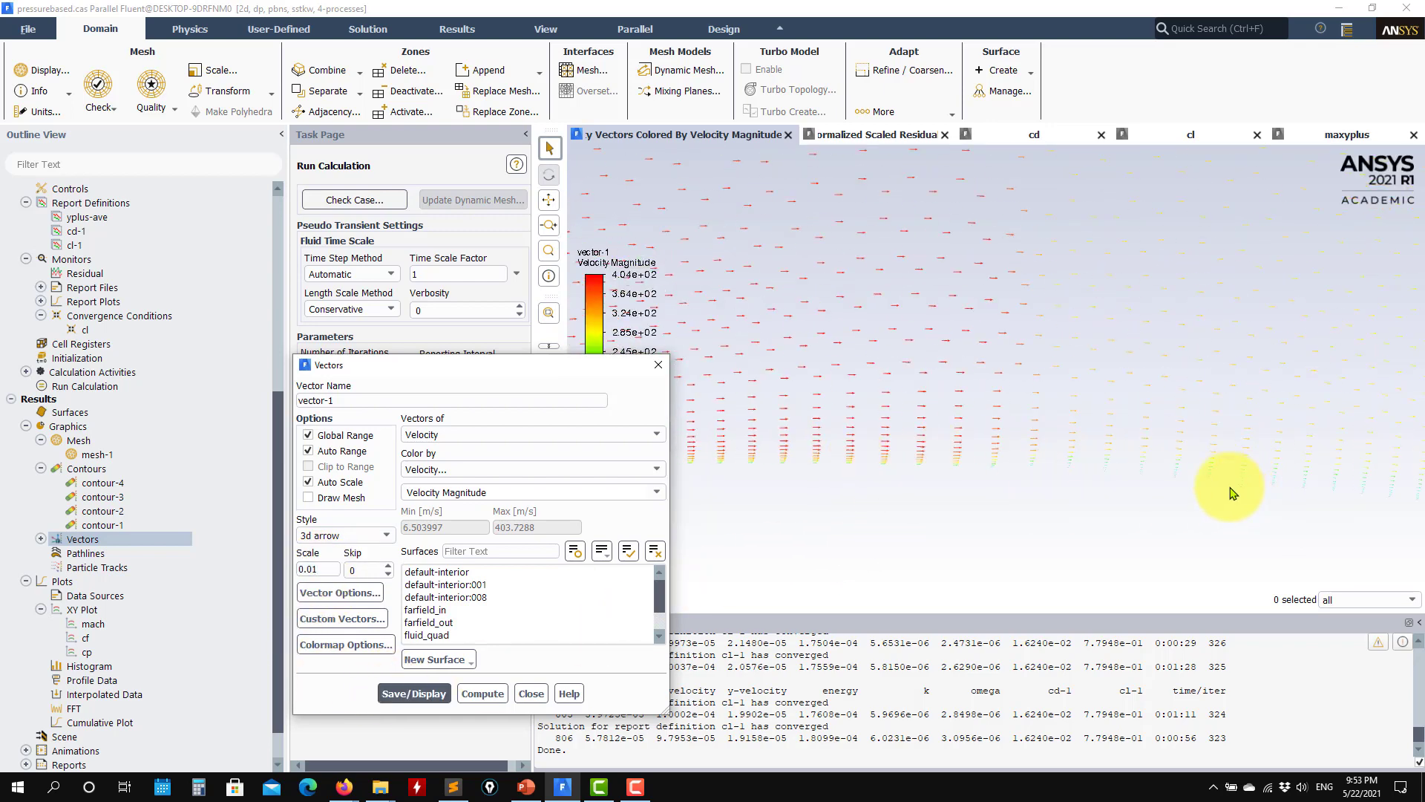
drag(1230, 493, 916, 484)
scroll(1187, 541, down, 3)
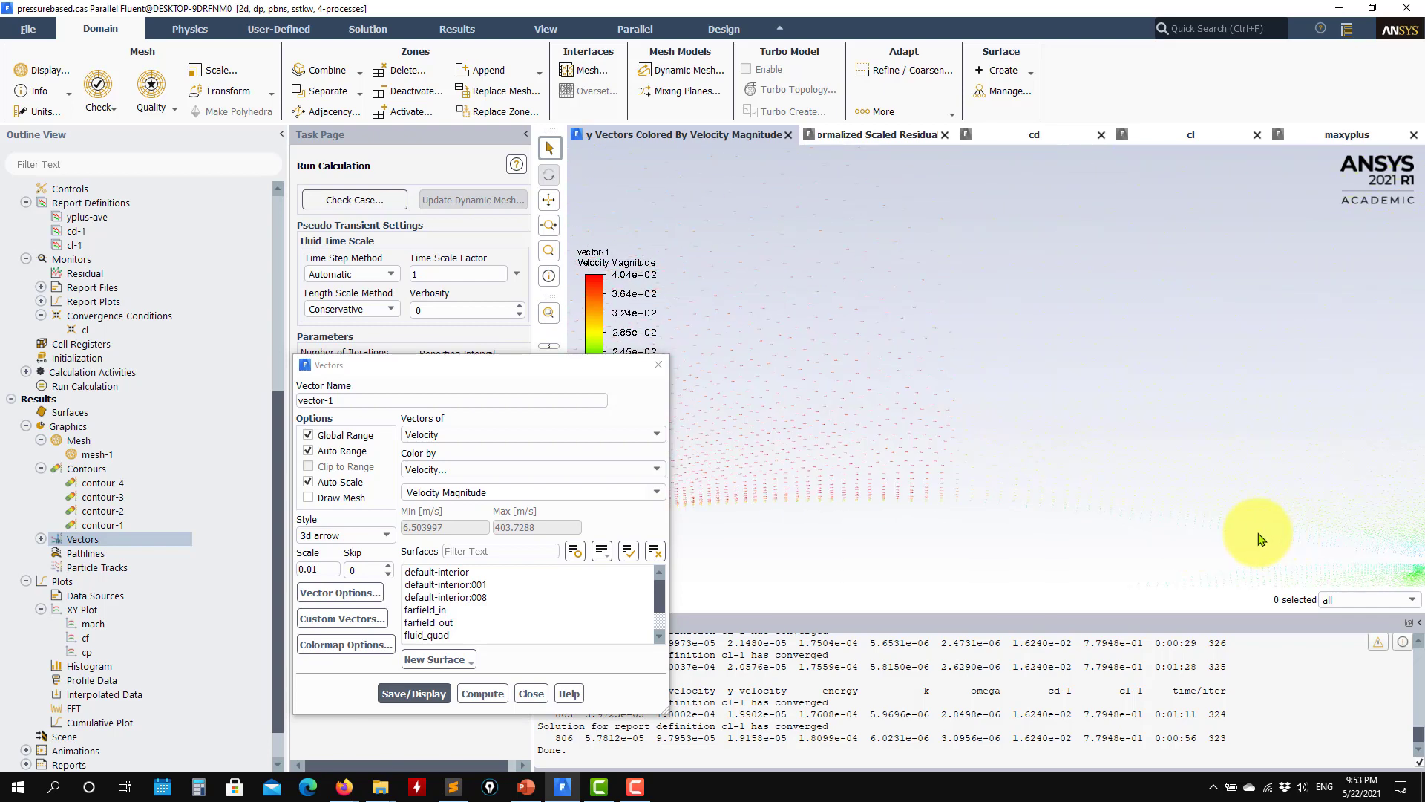
drag(1258, 533, 905, 475)
scroll(1127, 478, up, 10)
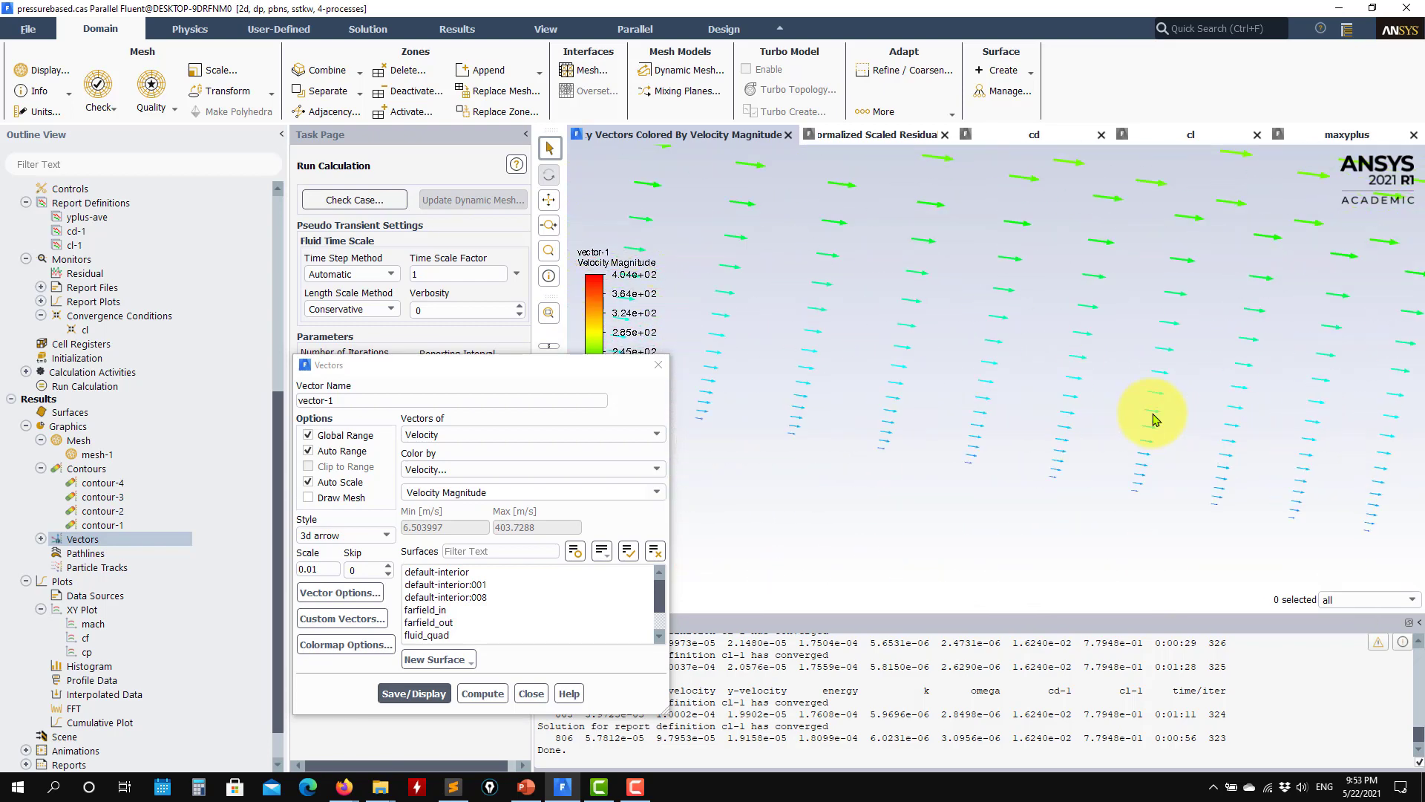
scroll(1154, 419, down, 8)
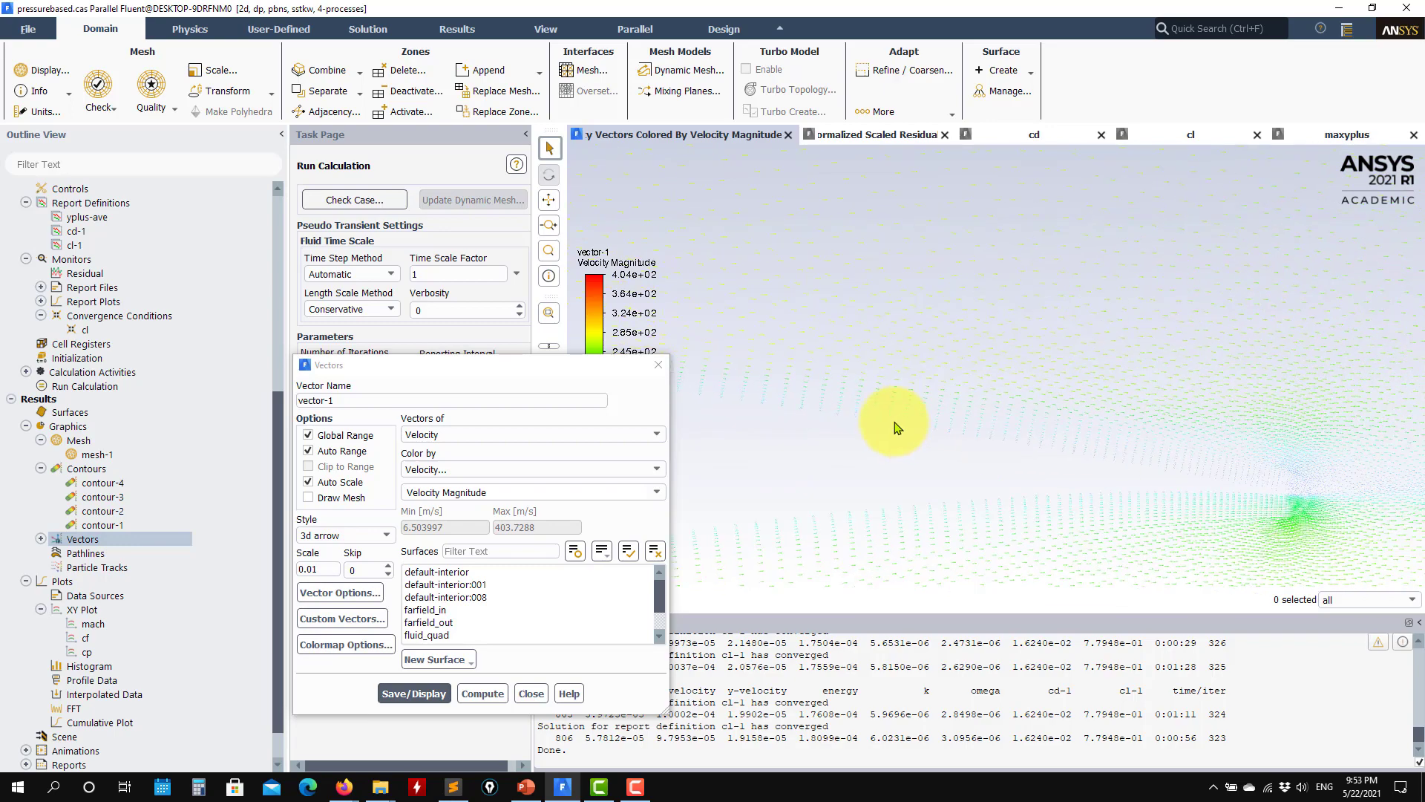
scroll(1255, 475, up, 5)
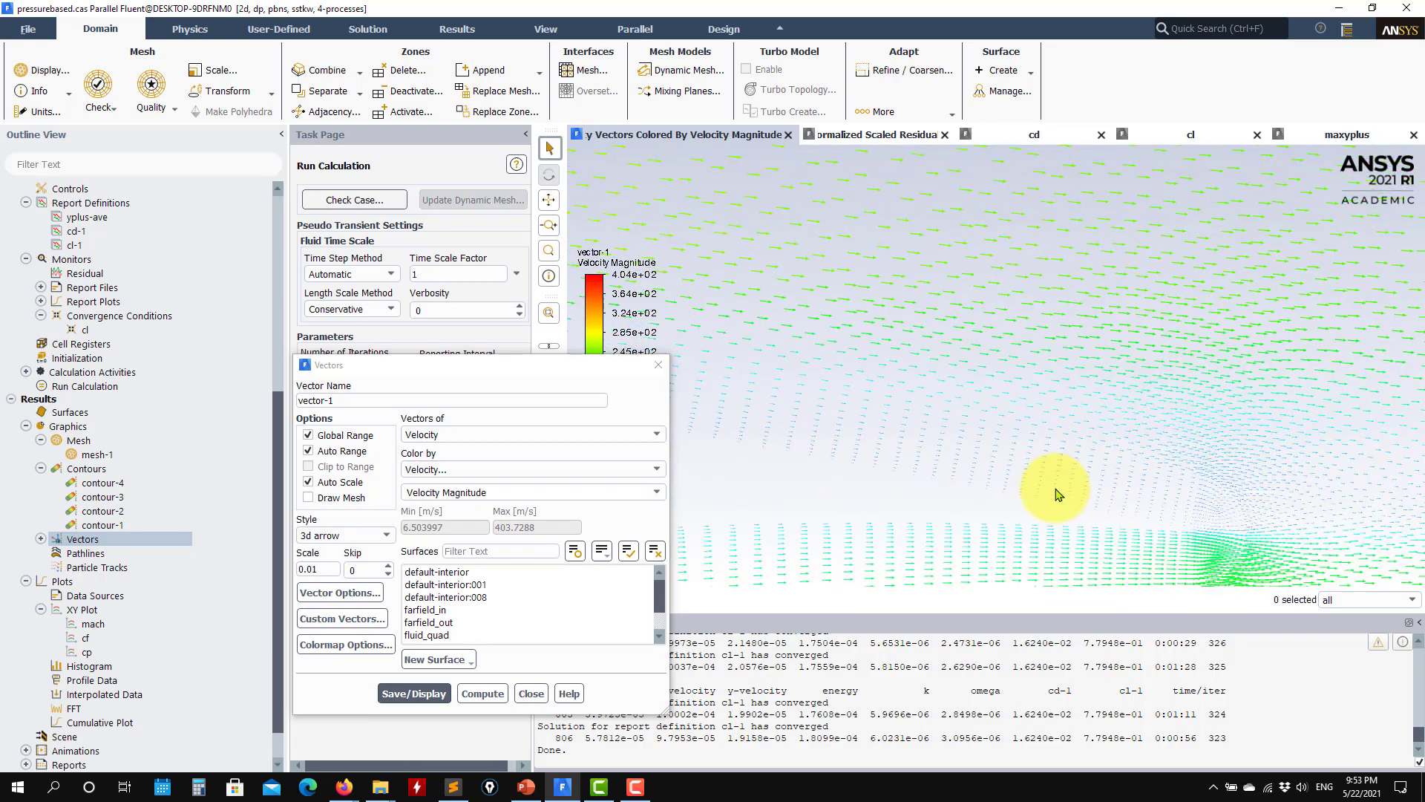
scroll(1058, 494, down, 8)
scroll(1050, 430, up, 2)
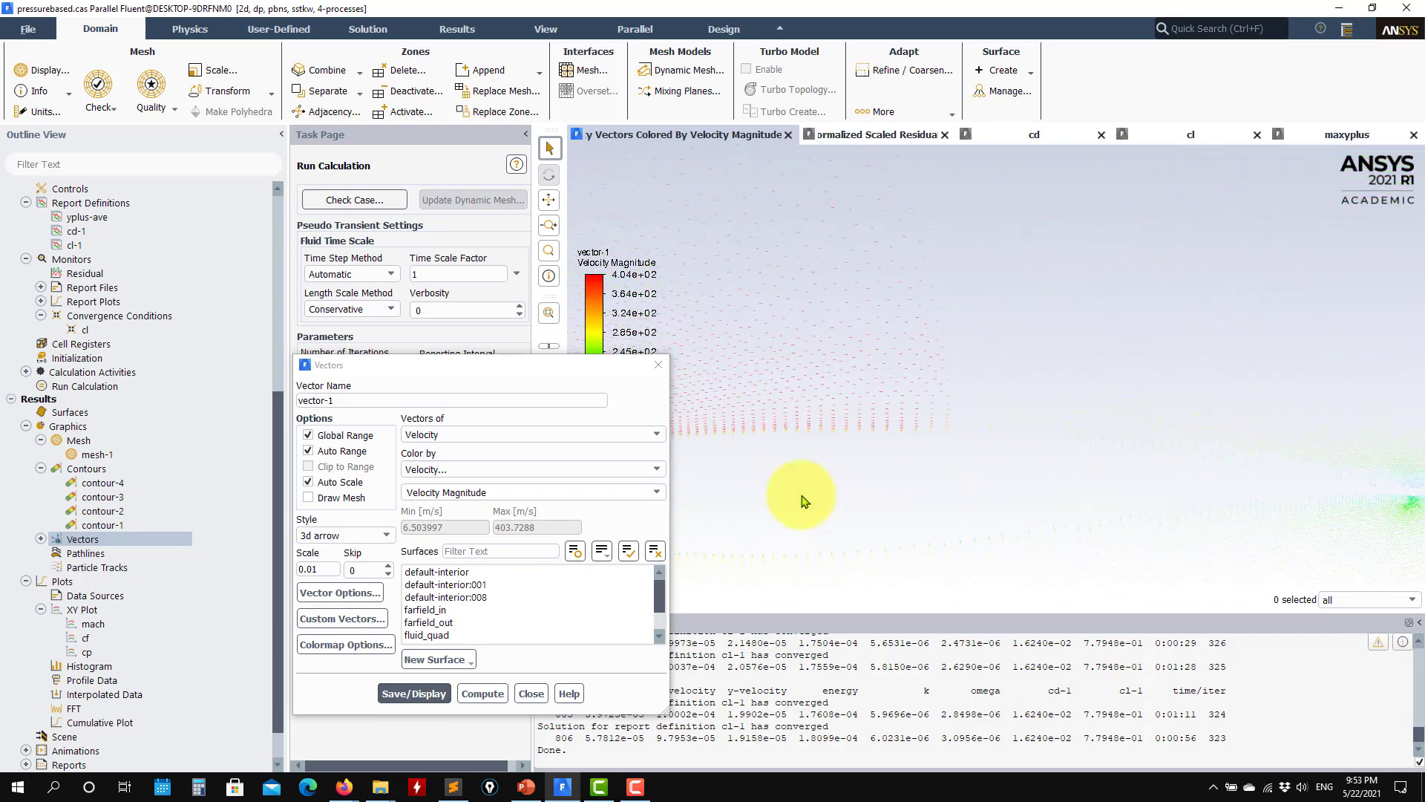
Step: Redisplay the contour-1 turbulent kinetic energy field around the airfoil and close the contour and vector settings
double_click(111, 525)
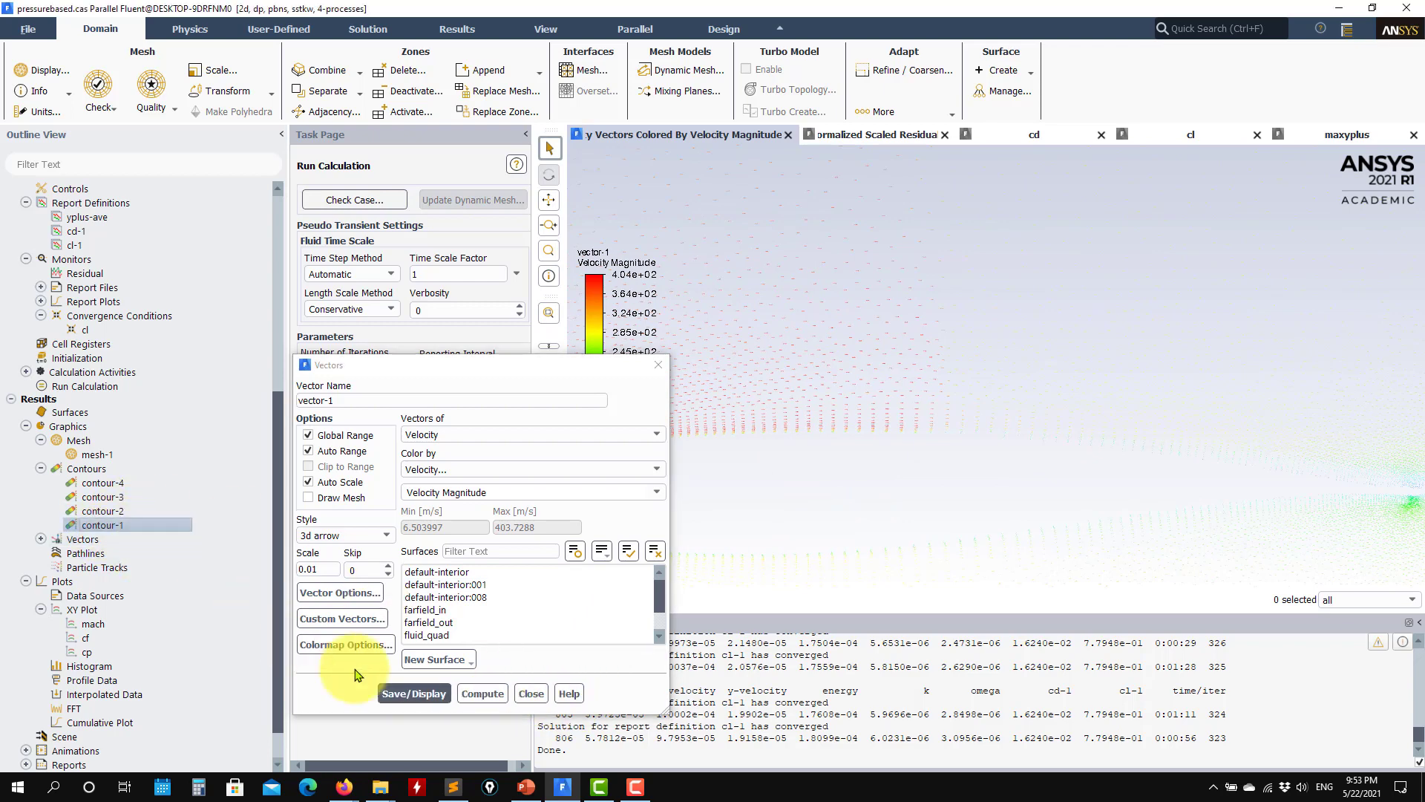
click(413, 708)
click(530, 707)
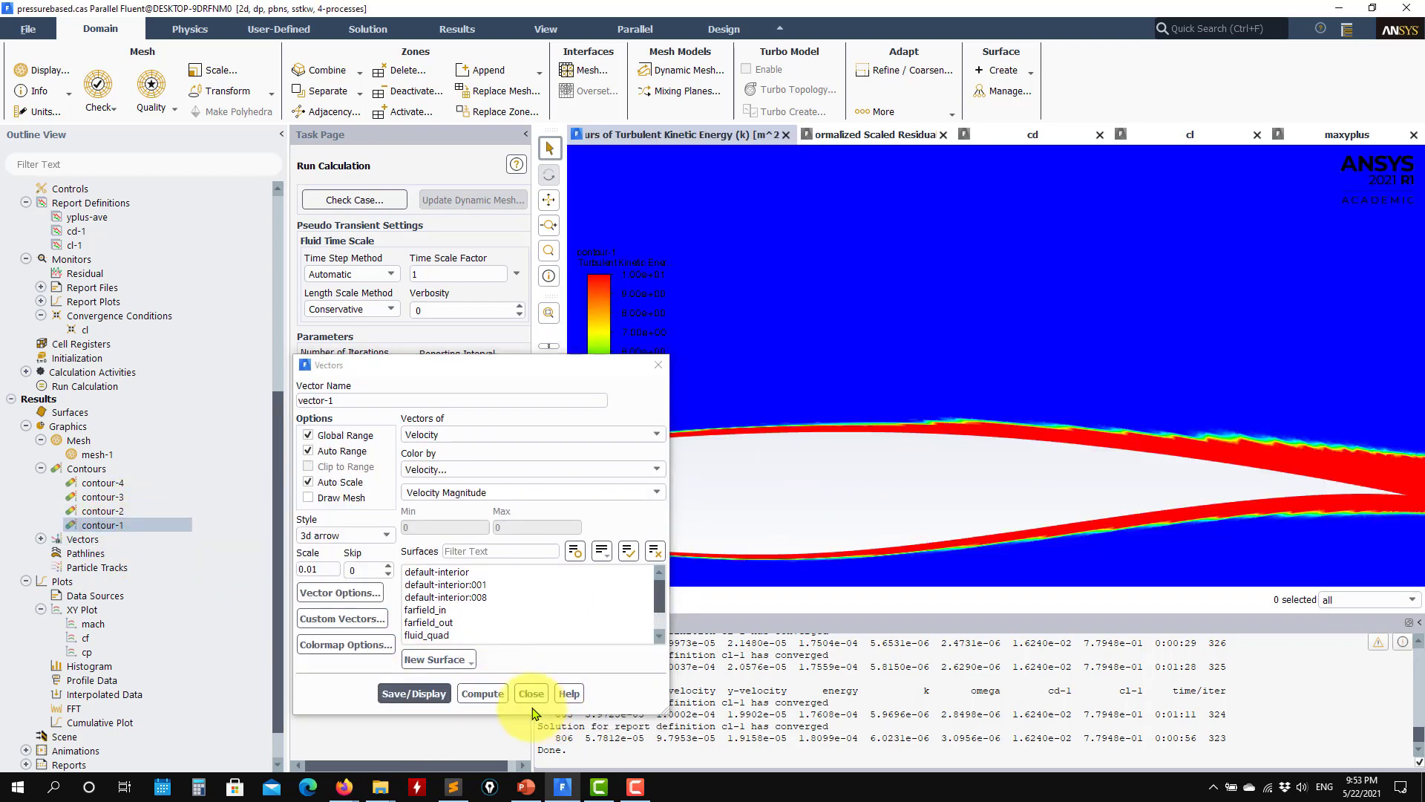
click(531, 693)
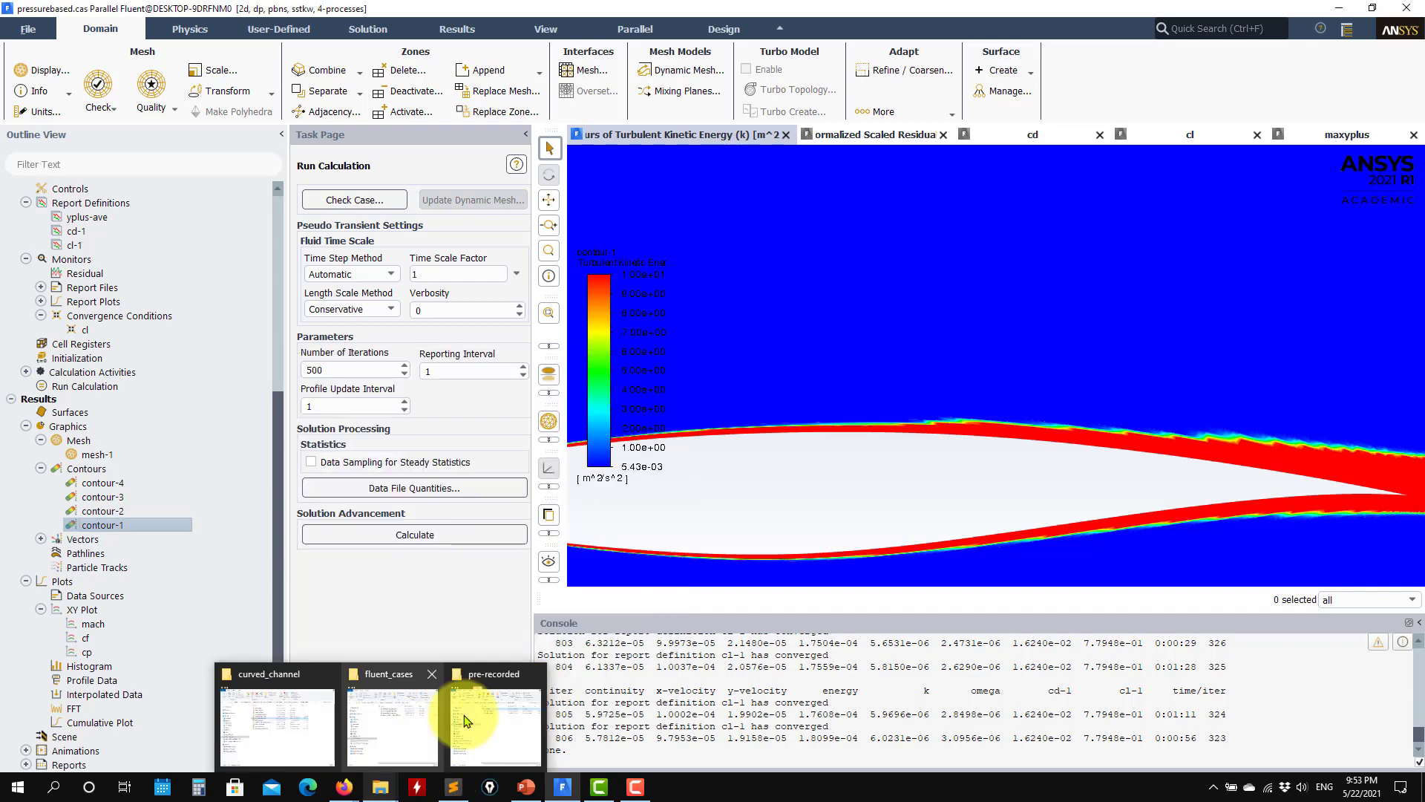
drag(781, 510, 959, 459)
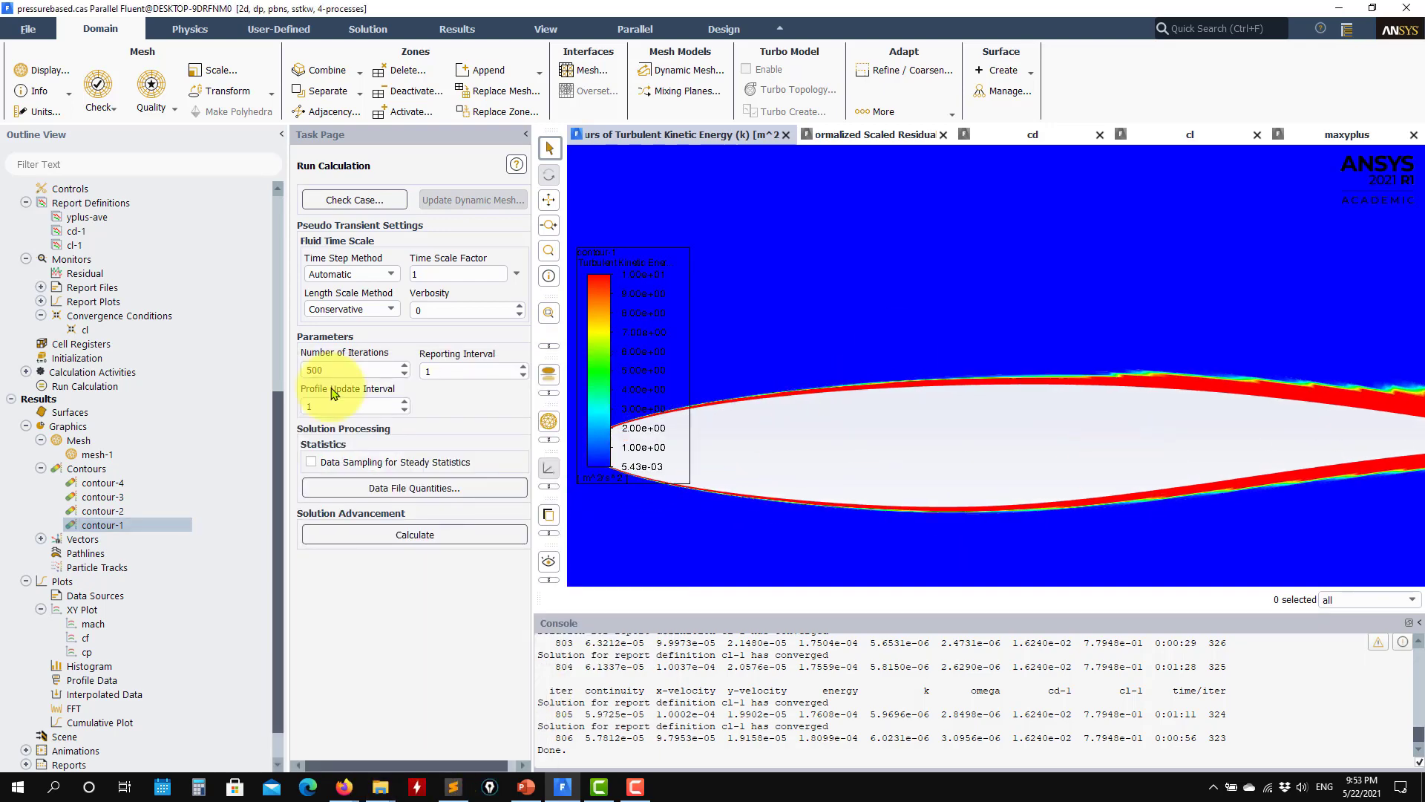
Step: Change the viscous model from SST k-omega to Spalart-Allmaras (1 eqn)
scroll(186, 372, up, 8)
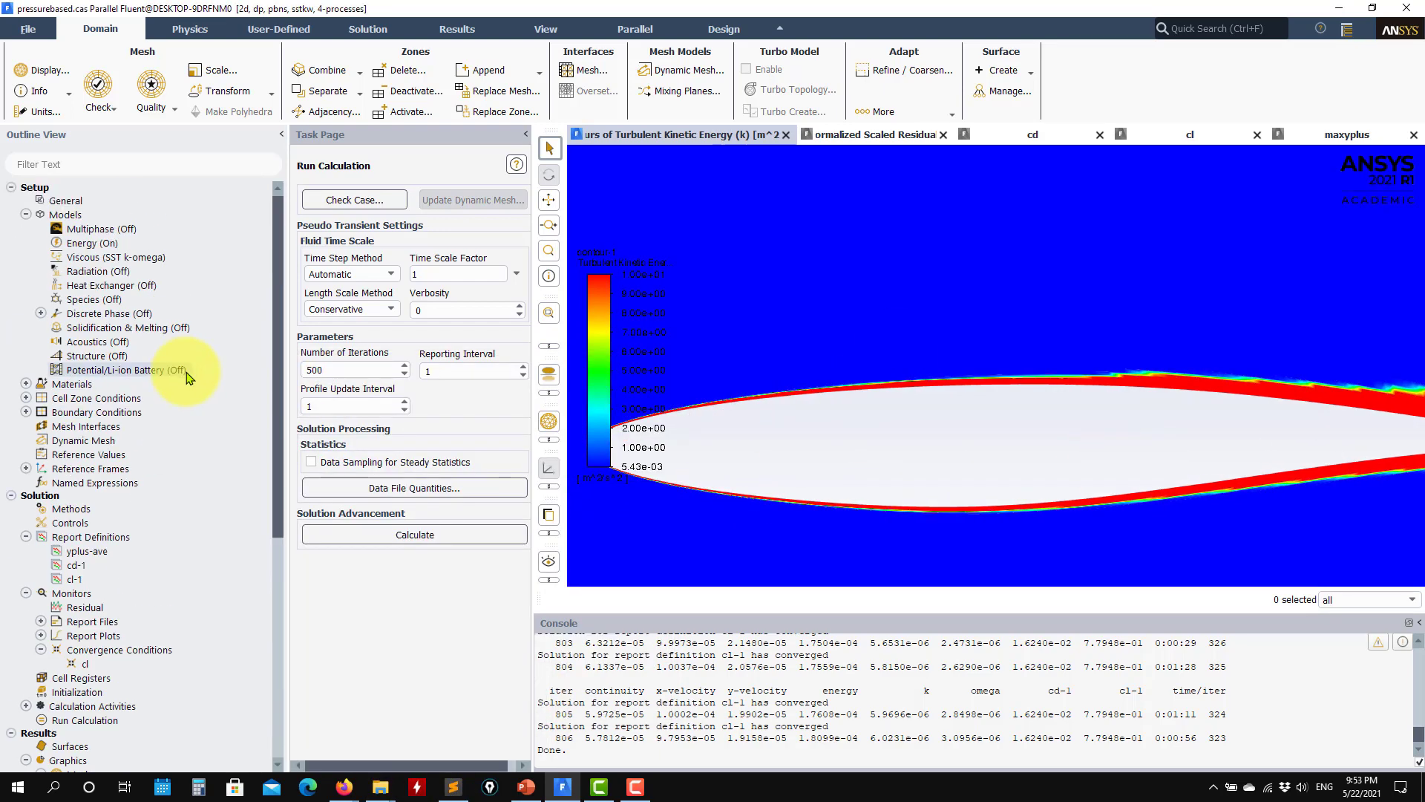
double_click(147, 260)
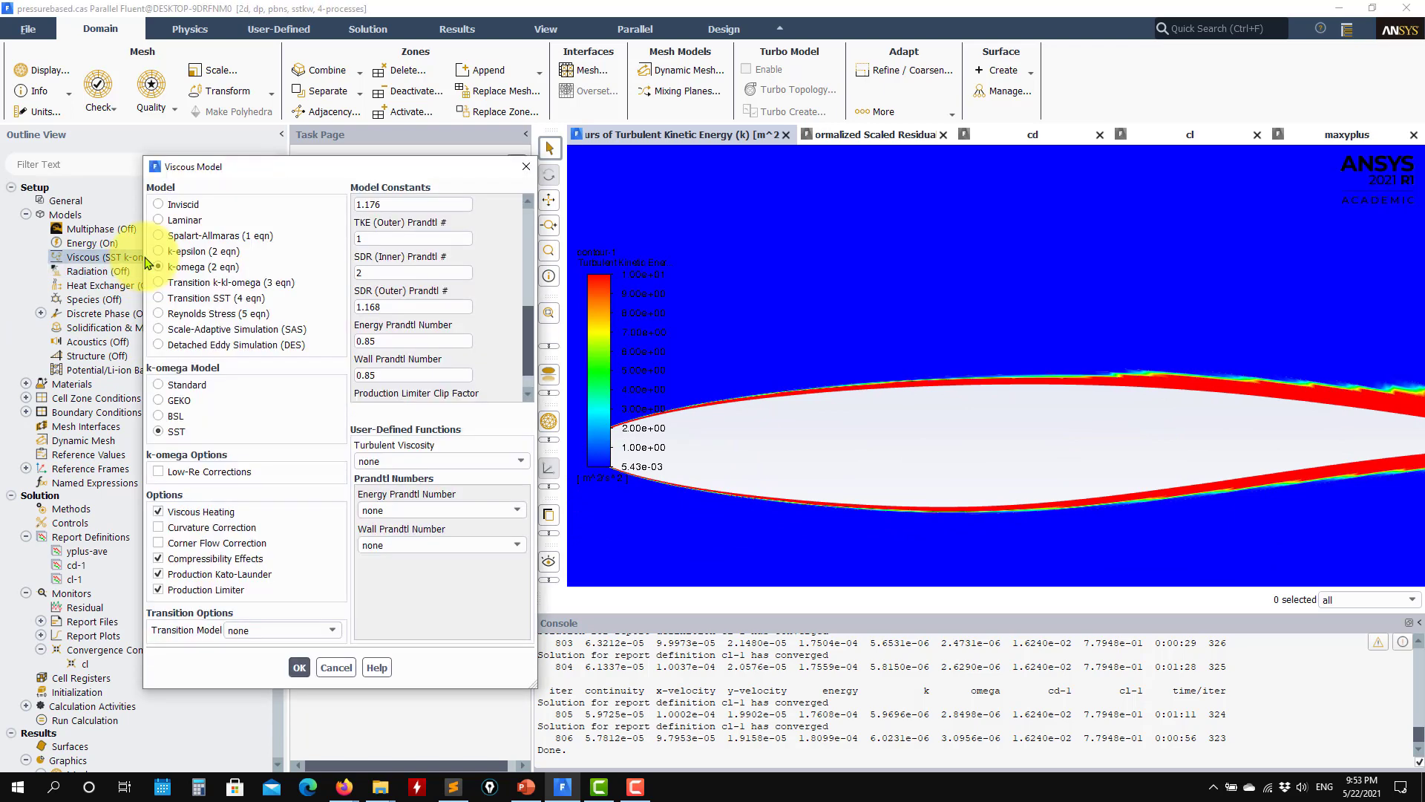
click(253, 236)
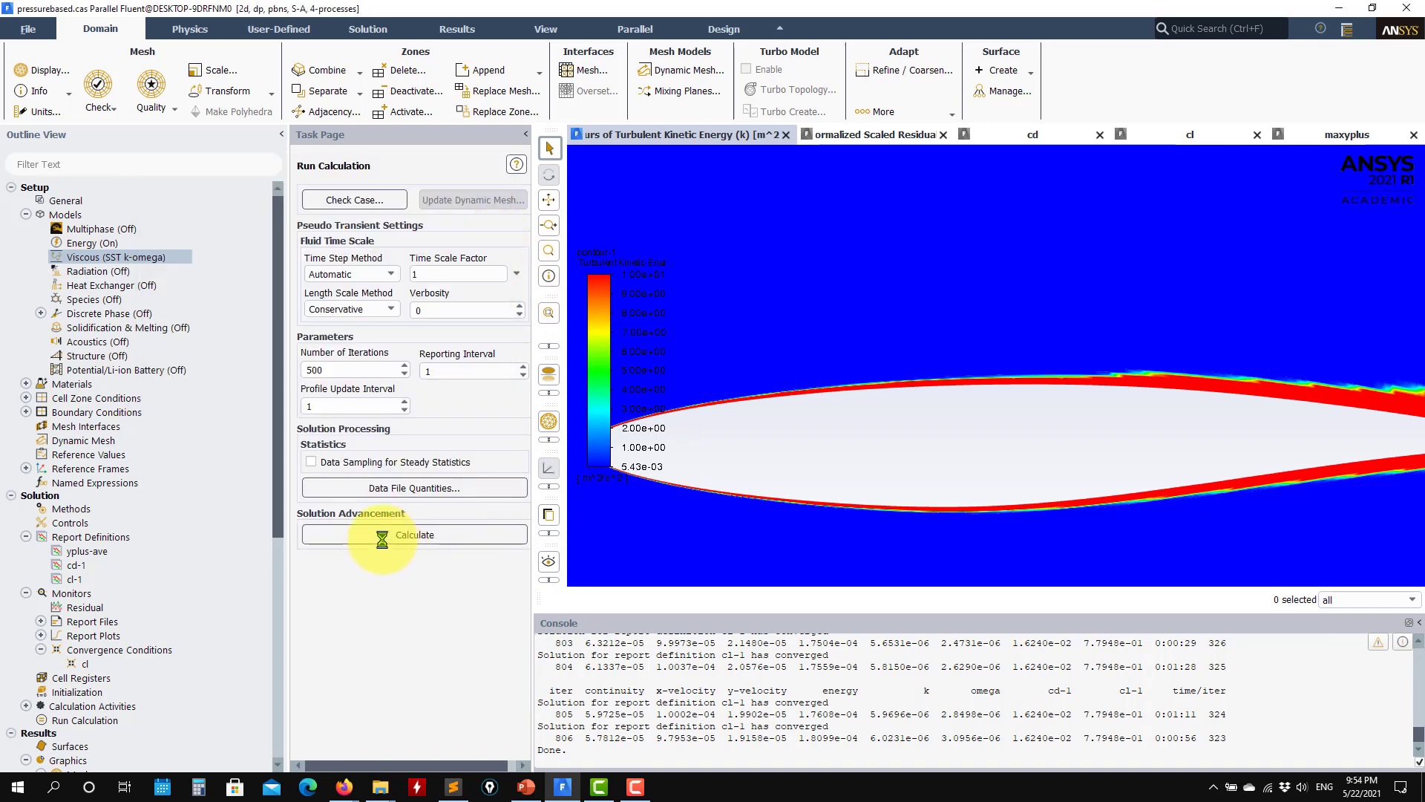
Step: Start a calculation of 500 iterations and show the scaled residuals plot to monitor it
click(380, 540)
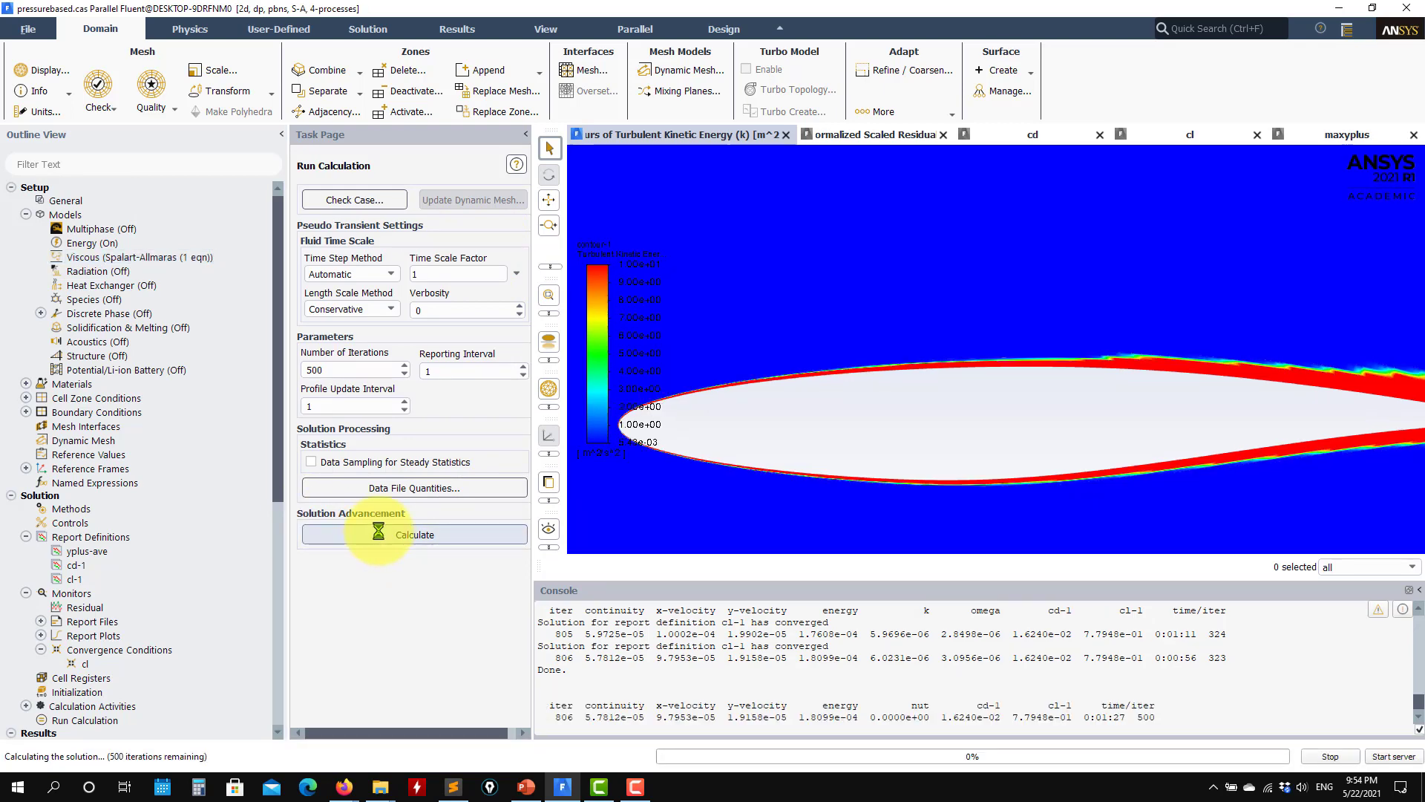
click(854, 133)
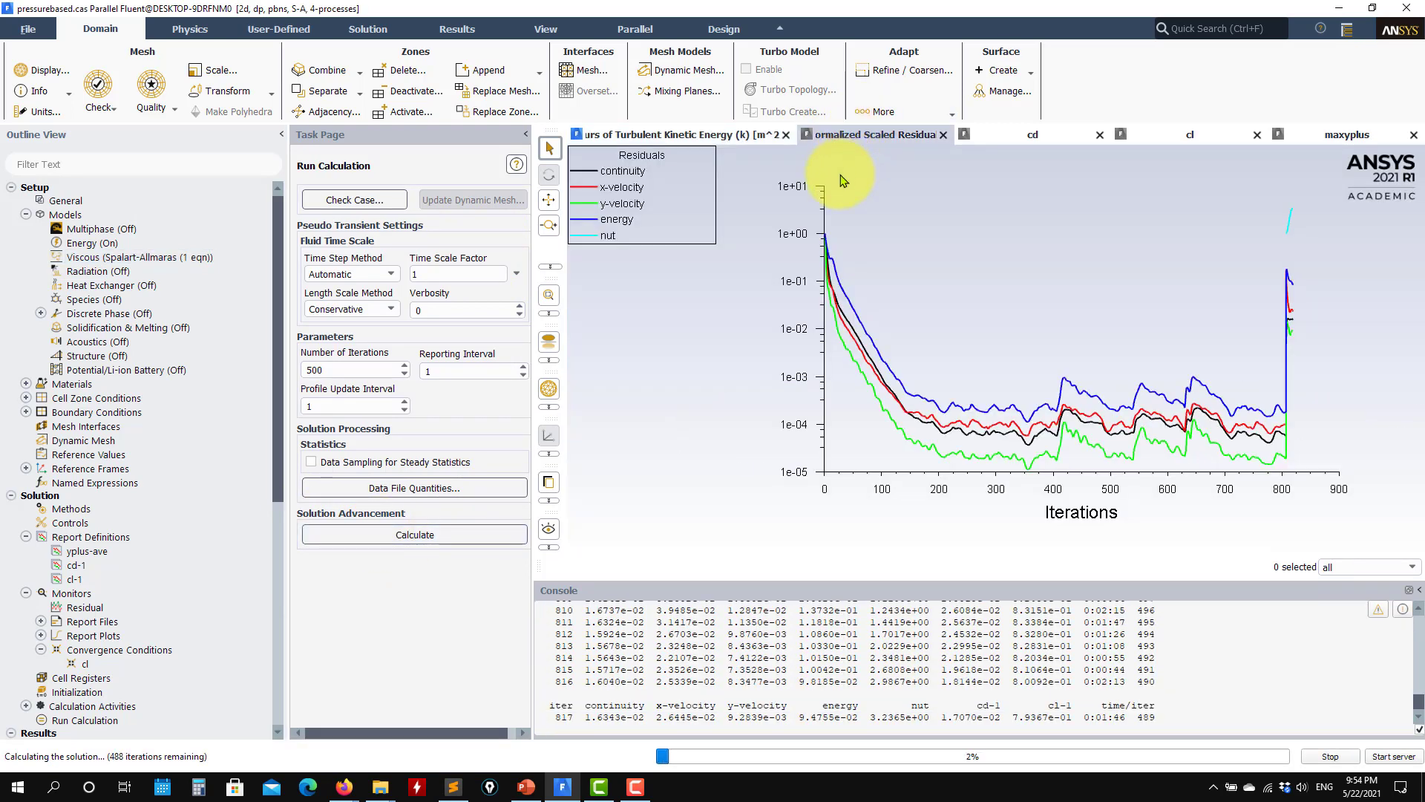
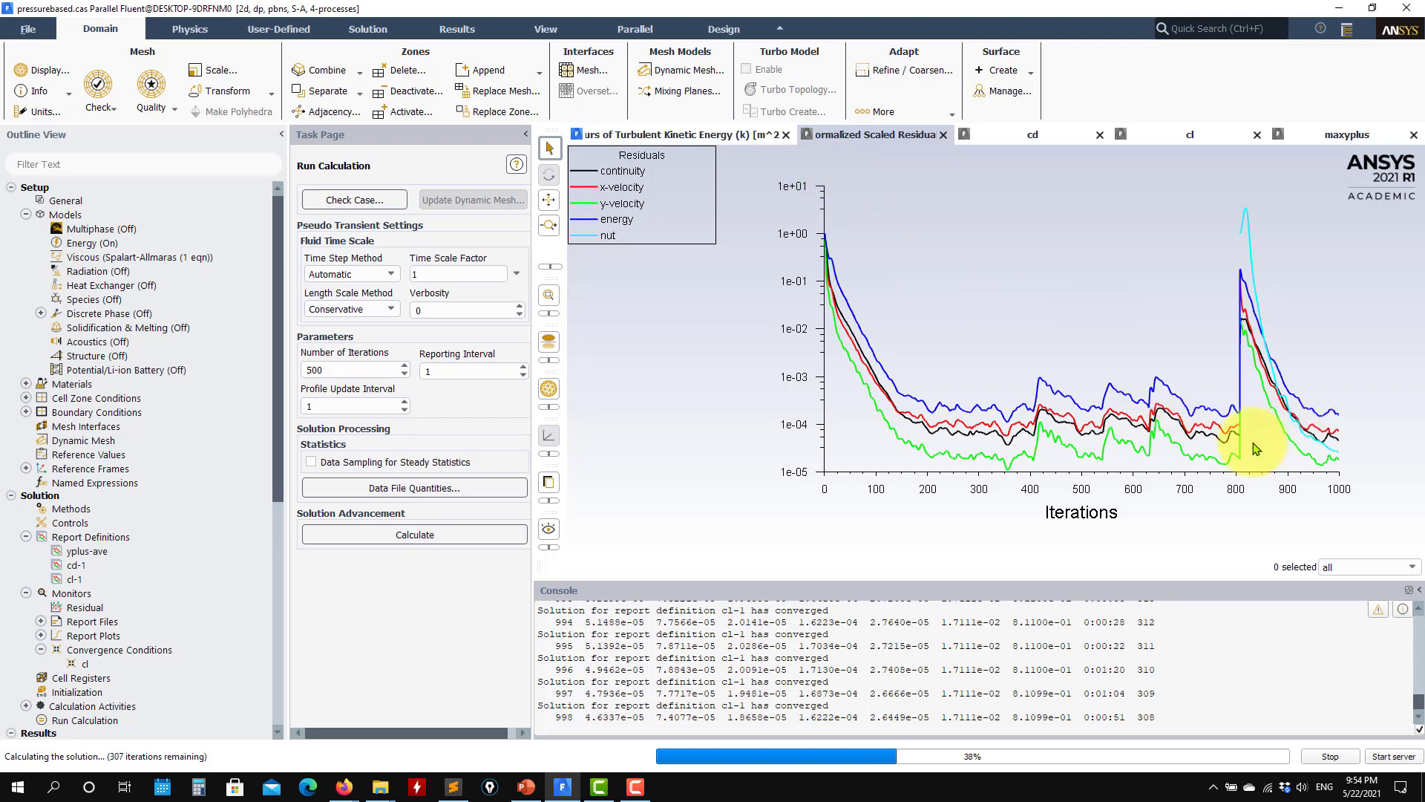
Step: Stop the running calculation and display contour-1 with the Modified Turbulent Viscosity field
click(1344, 760)
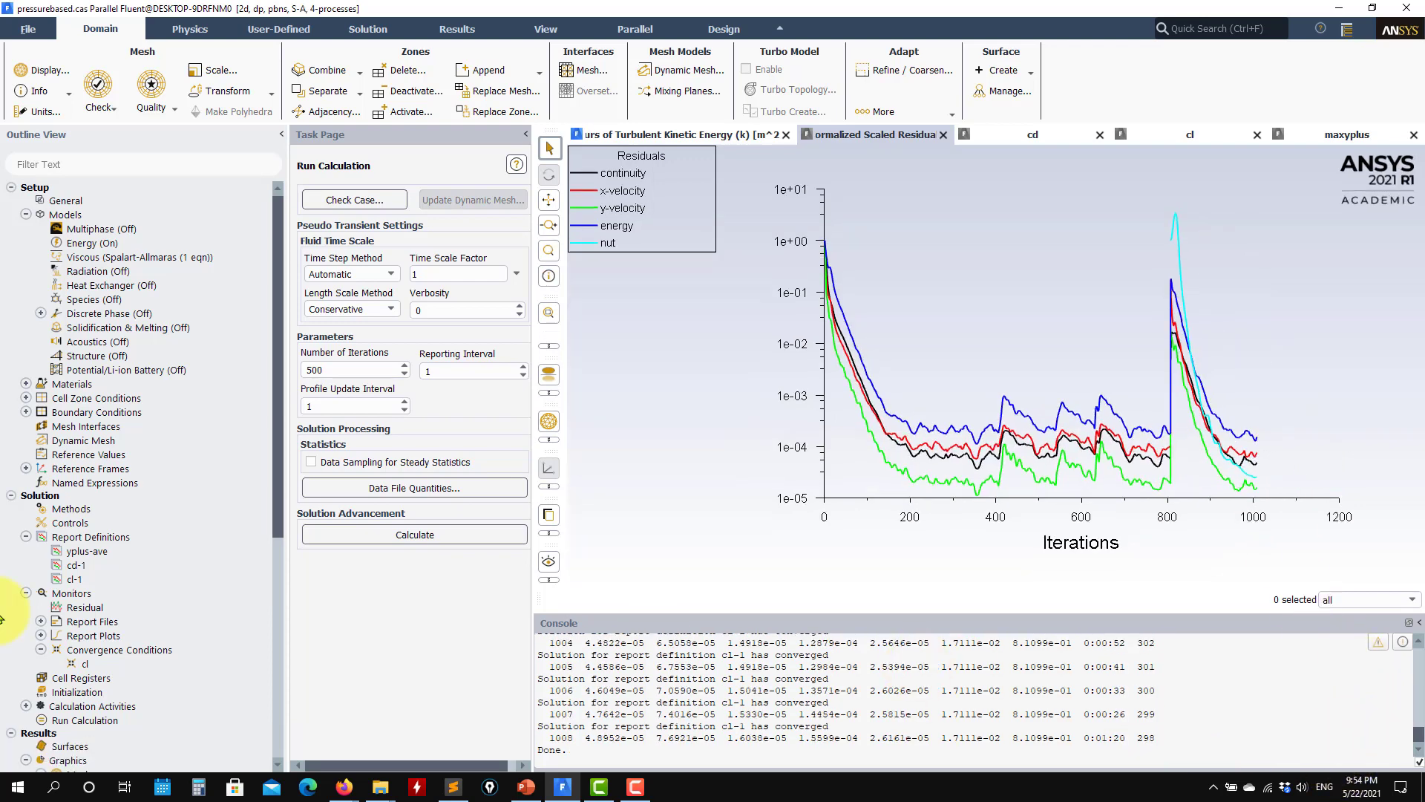
scroll(143, 605, down, 9)
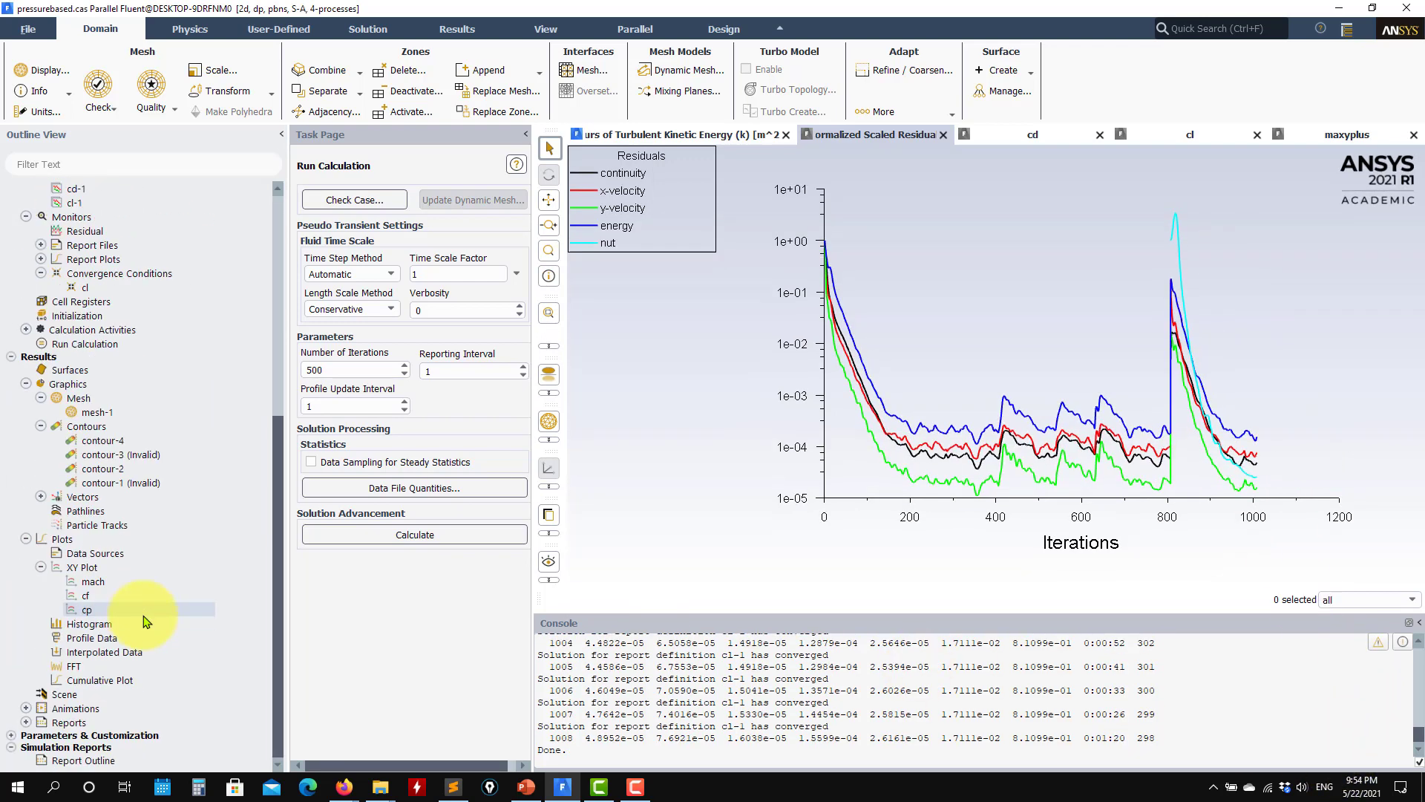
double_click(125, 483)
click(414, 692)
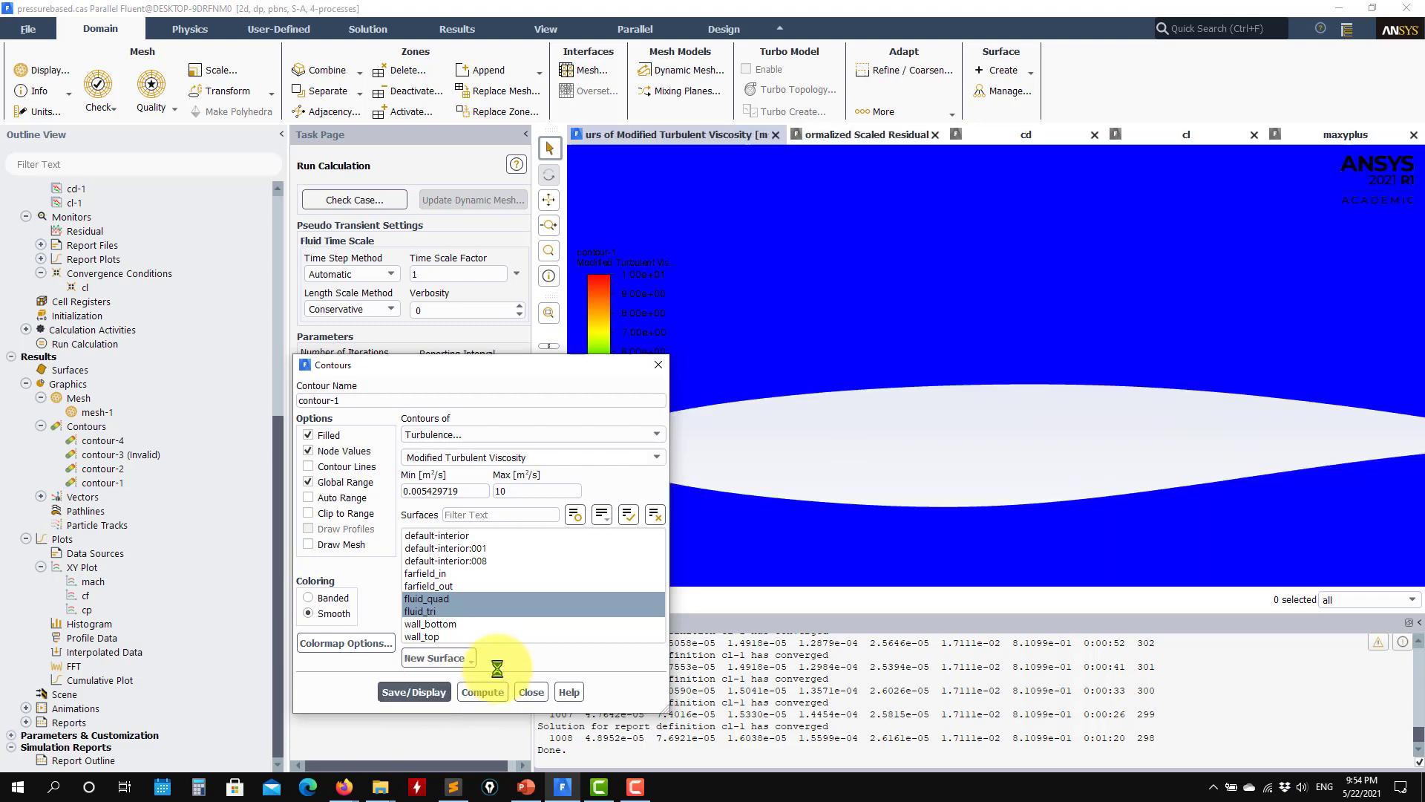
Step: Display contour-1 as Velocity Magnitude
click(634, 434)
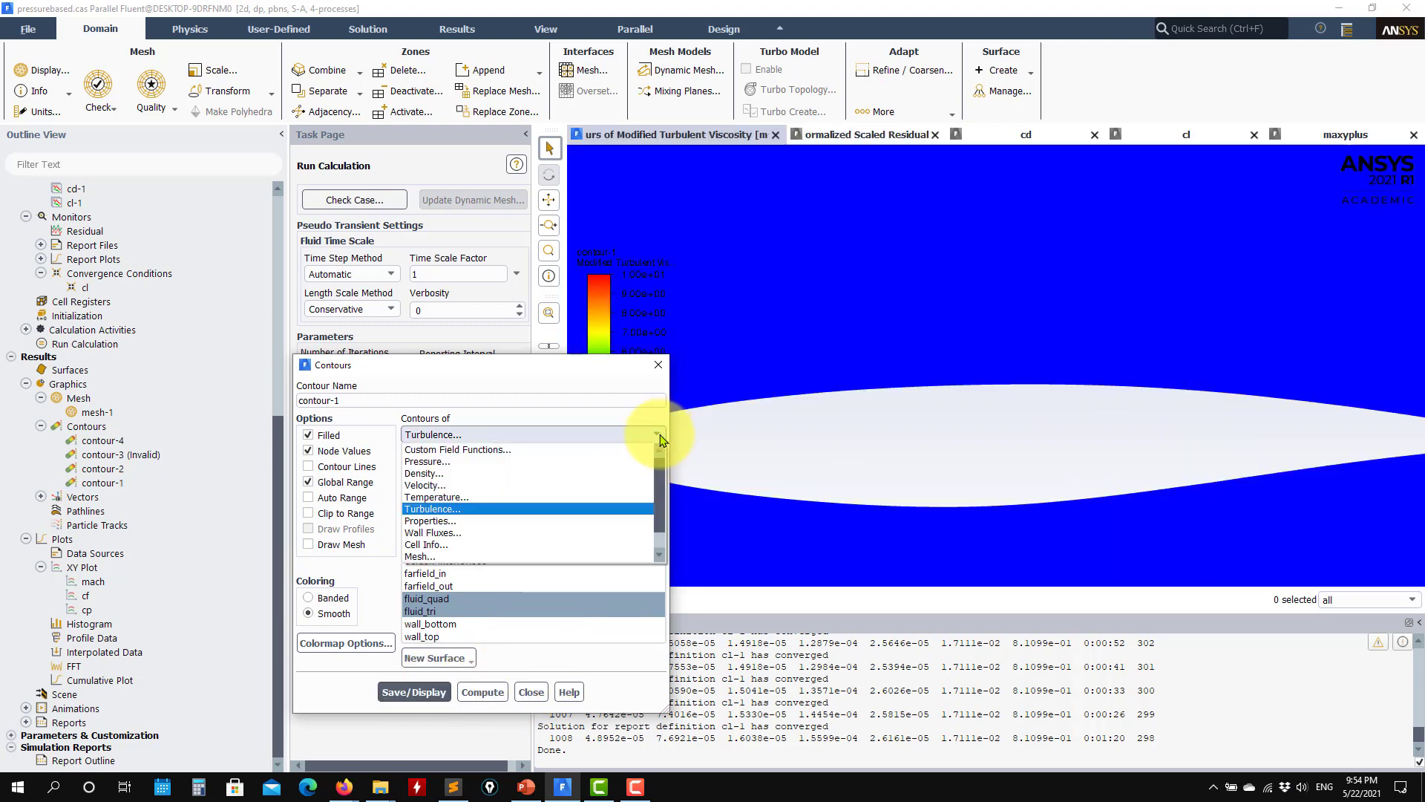
click(480, 485)
click(414, 707)
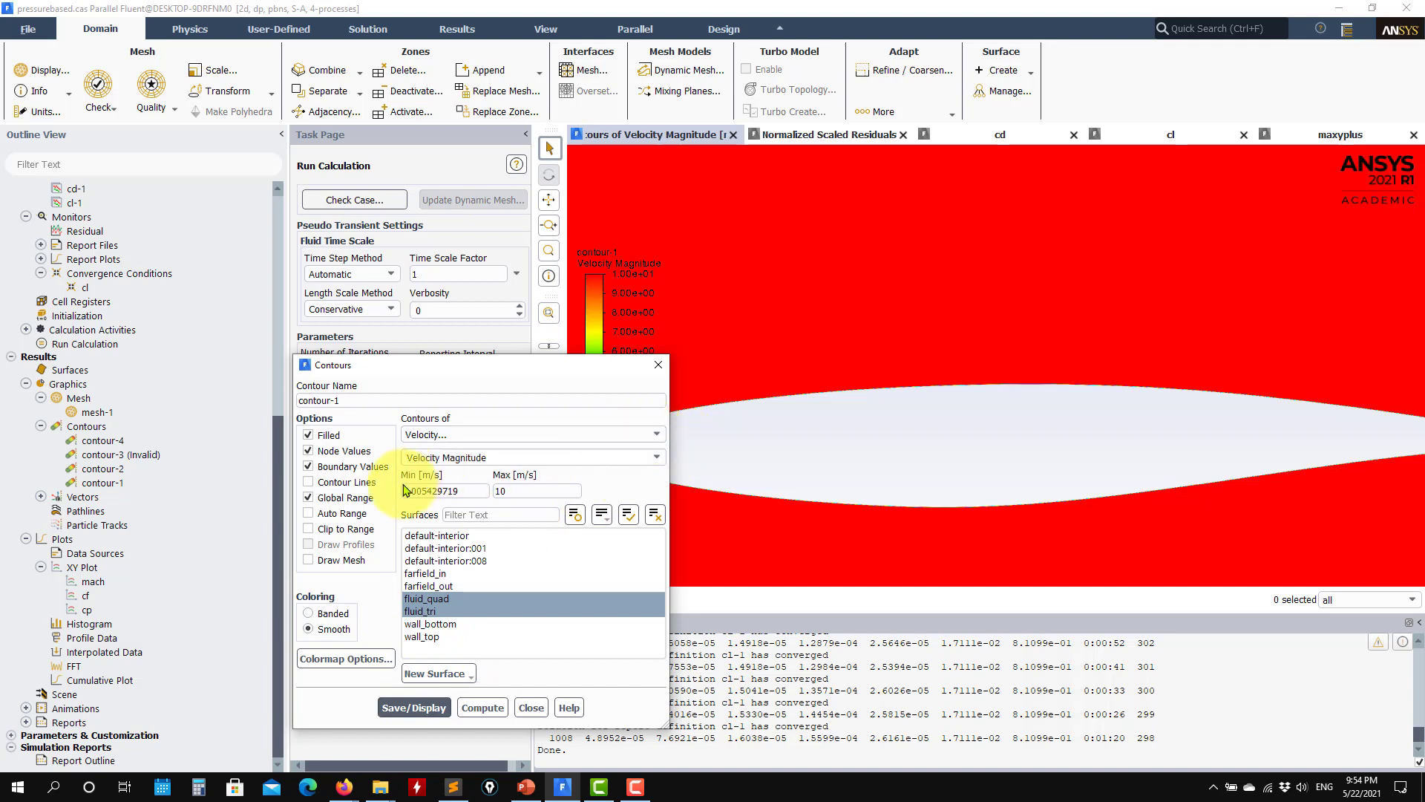
Step: Return contour-1 to the Turbulence category and display Modified Turbulent Viscosity
click(603, 436)
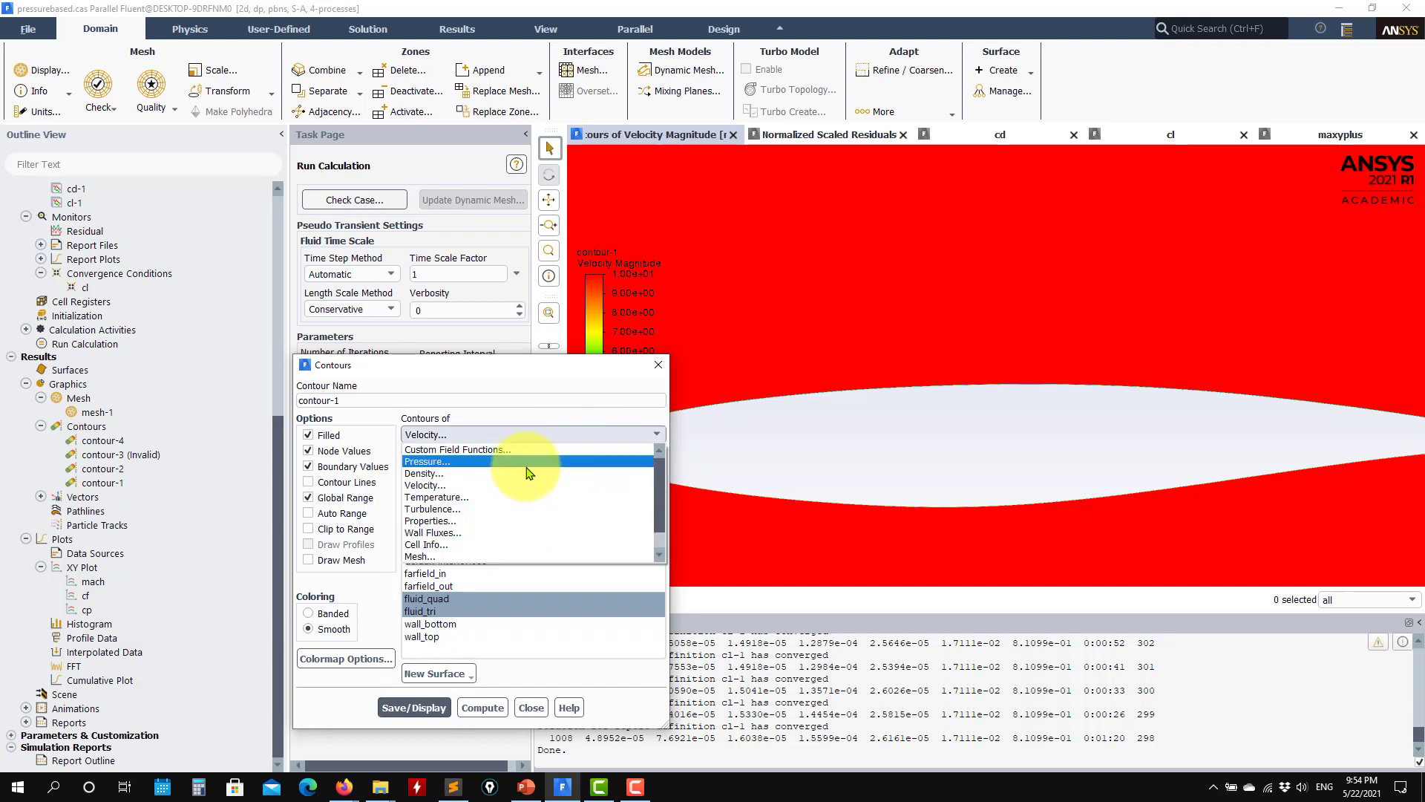
click(462, 510)
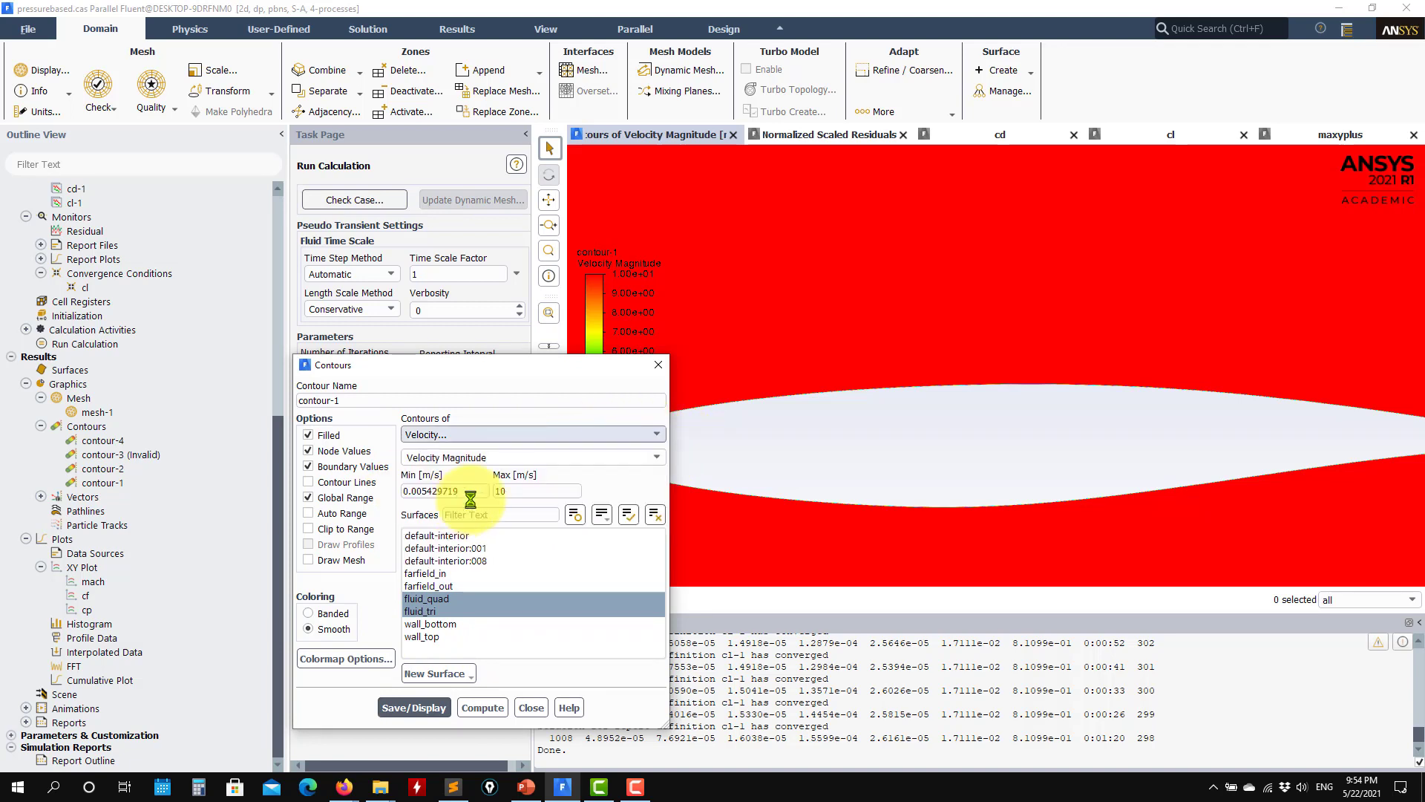
click(656, 458)
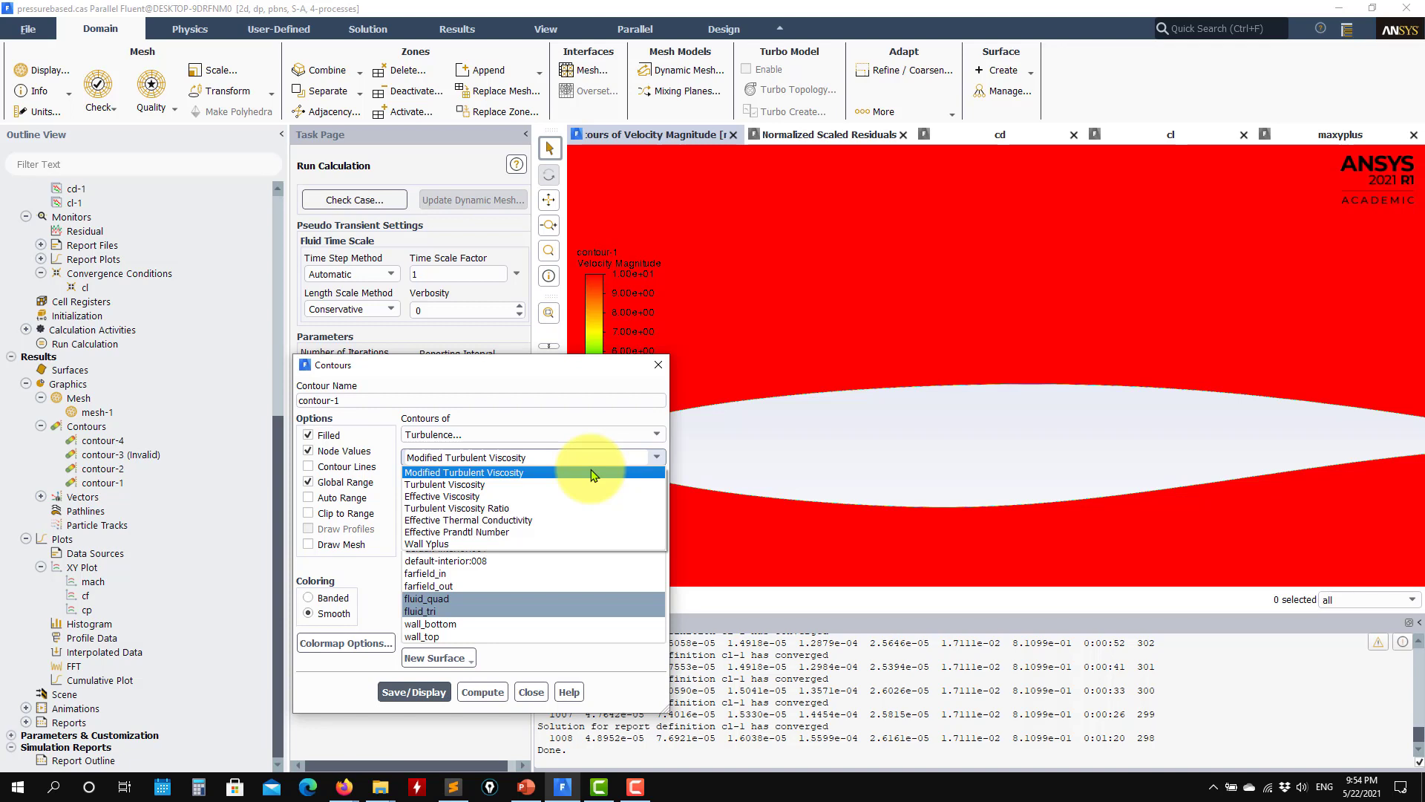
click(594, 473)
click(415, 692)
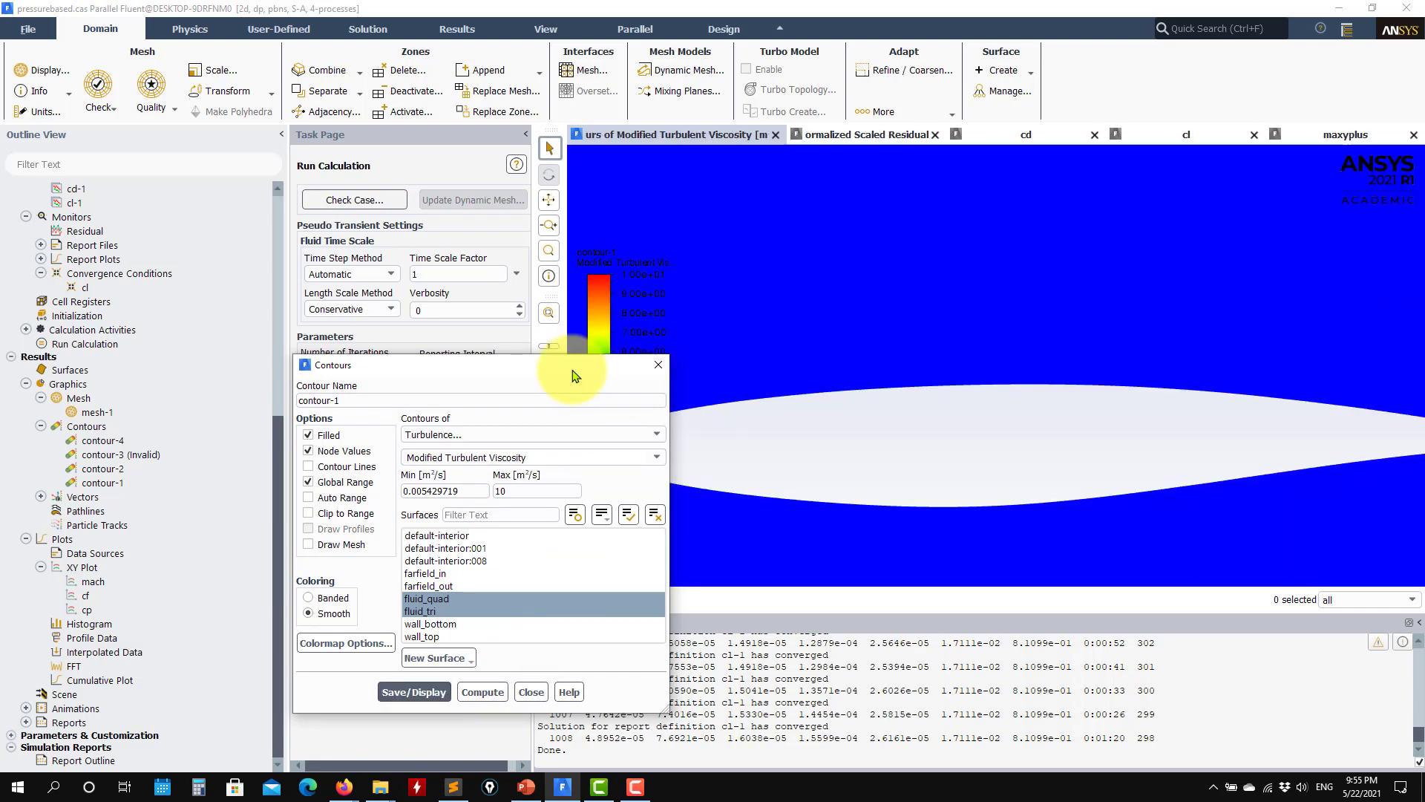
Step: Enable Auto Range for contour-1 and redisplay the modified turbulent viscosity around the airfoil
drag(506, 368, 279, 361)
scroll(814, 455, down, 3)
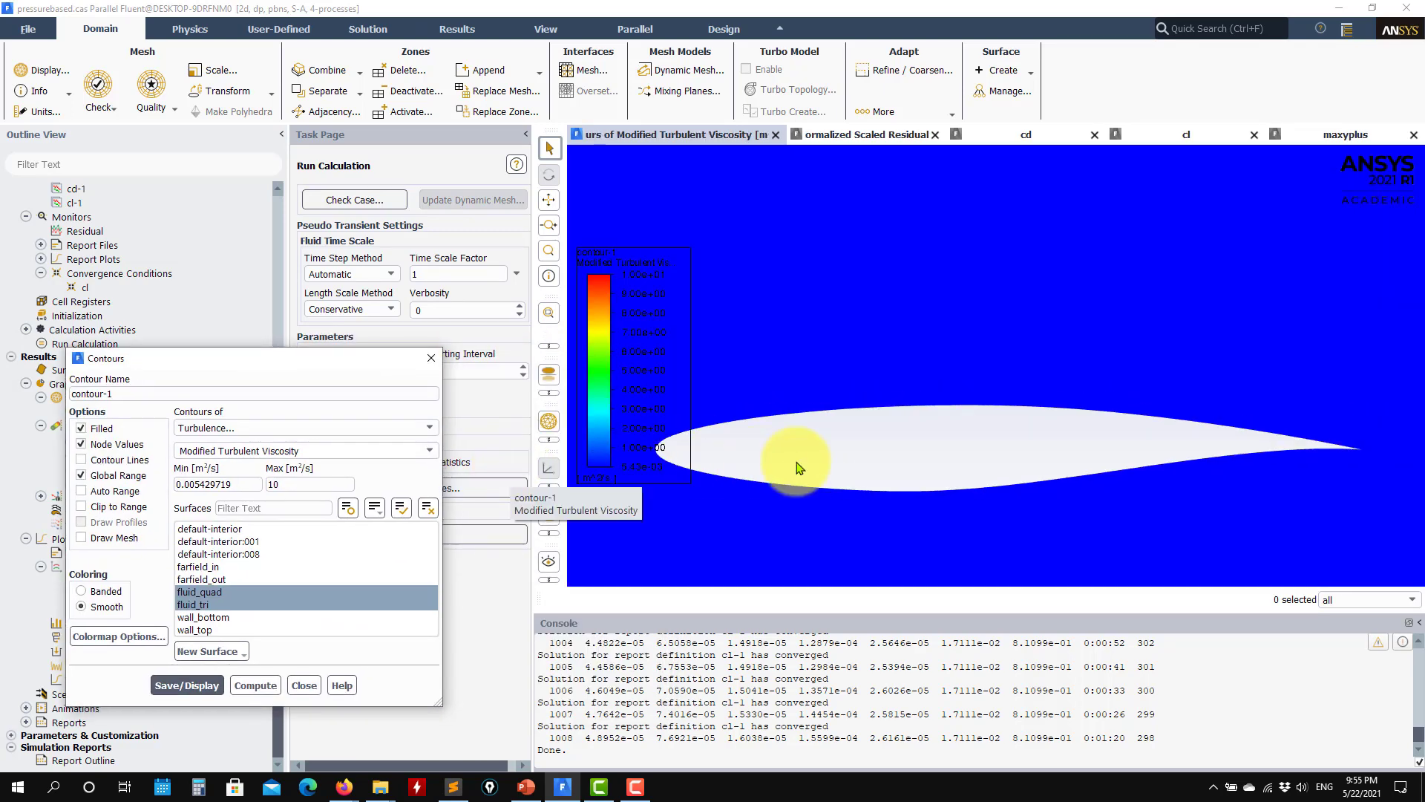
drag(1012, 461, 1151, 453)
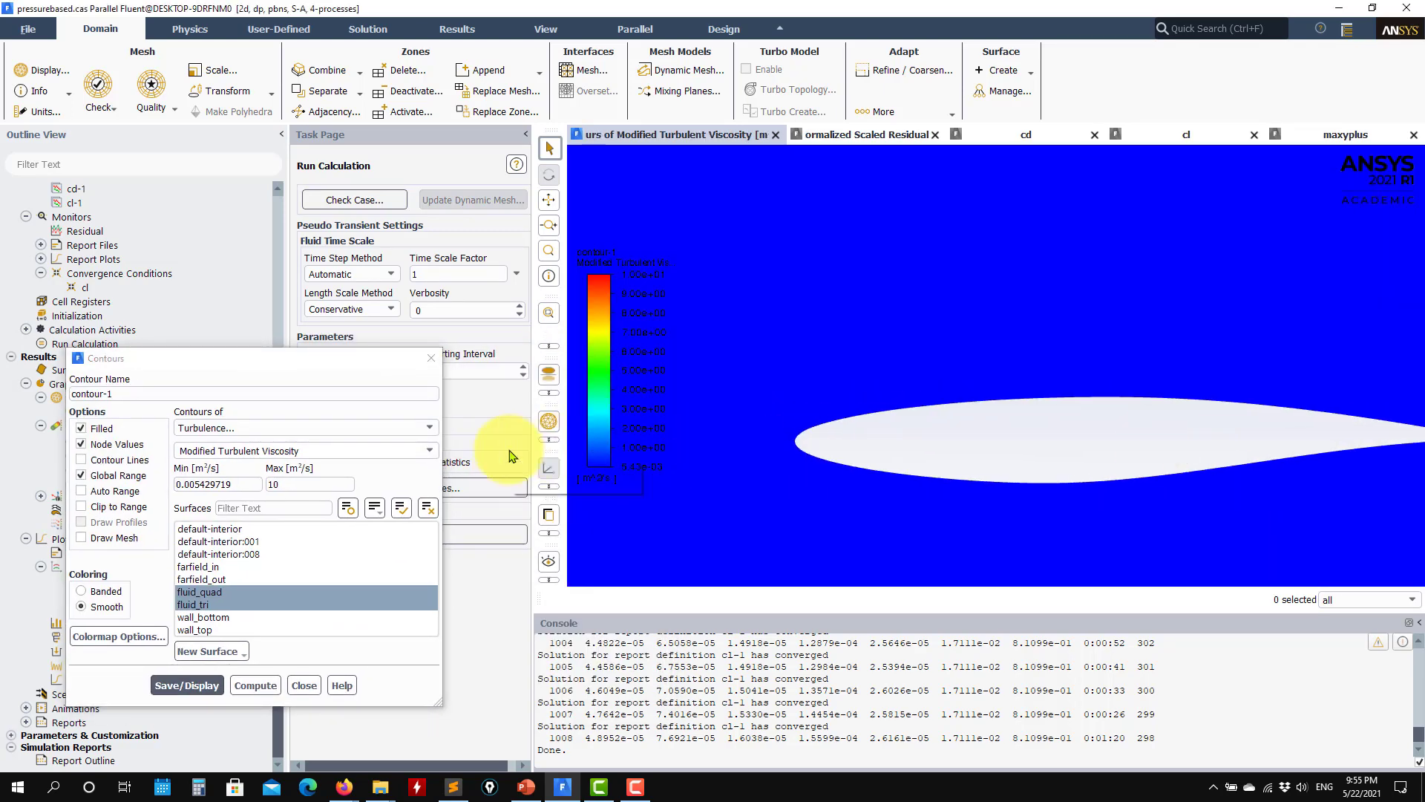
click(428, 454)
click(112, 504)
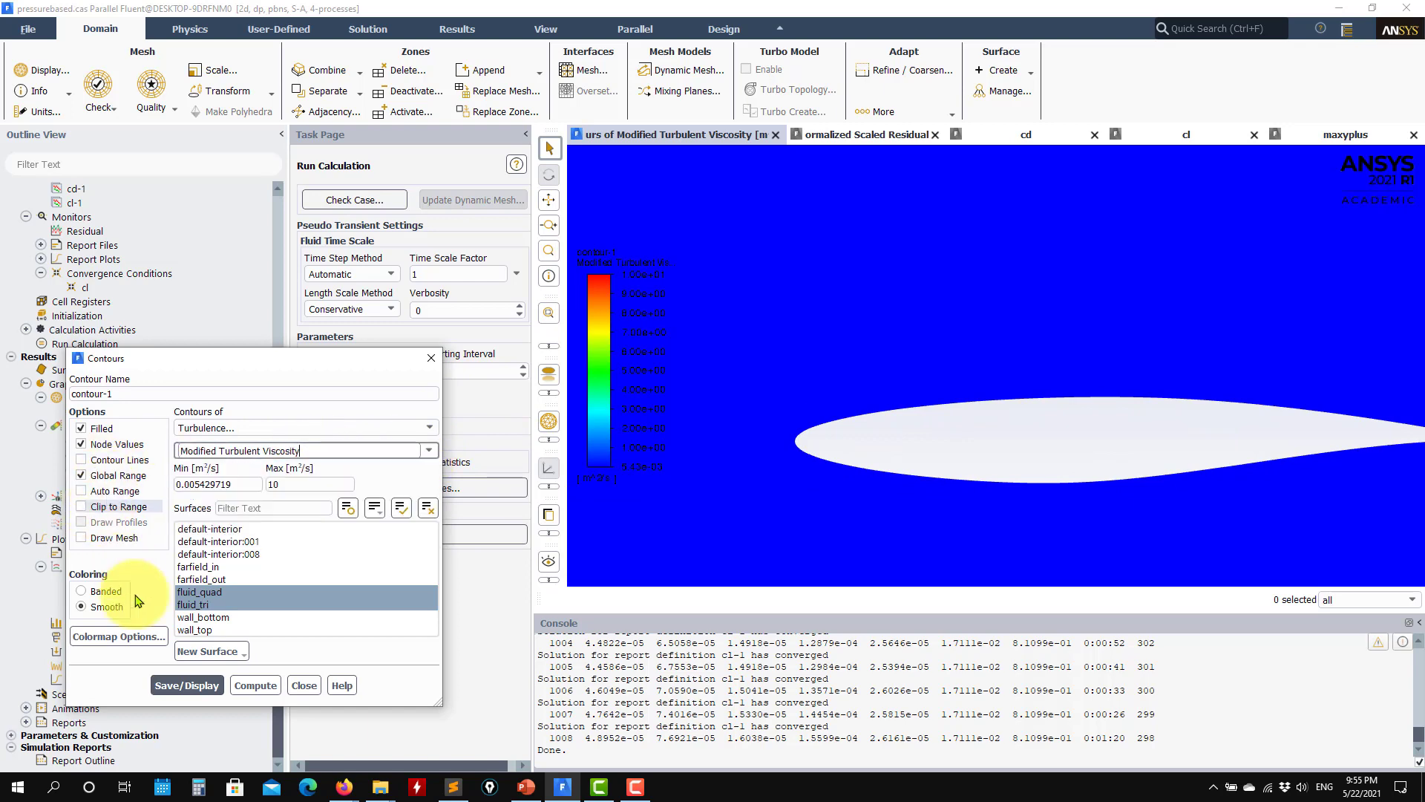
click(100, 491)
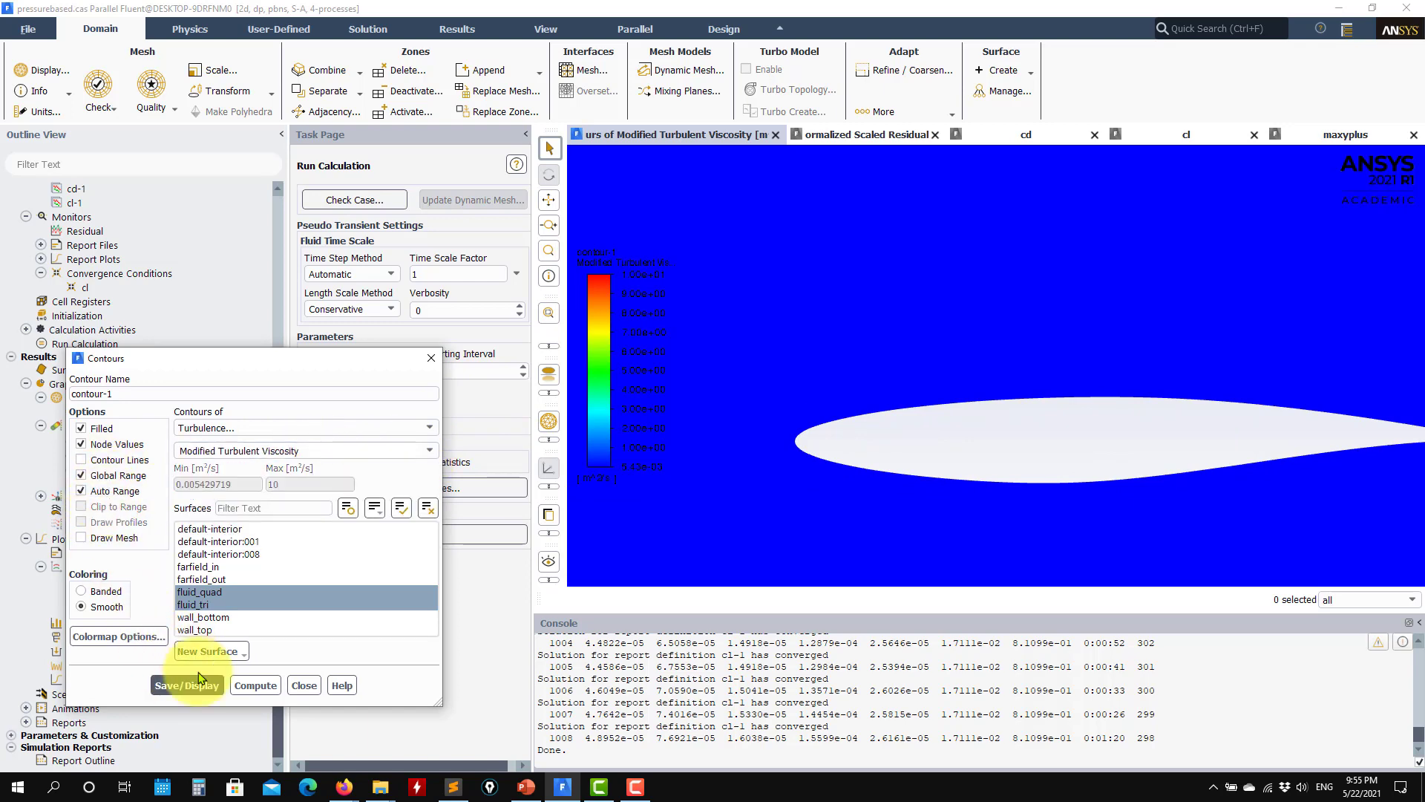
click(201, 679)
Step: Display contour-1 as Turbulent Viscosity Ratio and examine the field near the airfoil's upper surface and trailing edge
click(430, 453)
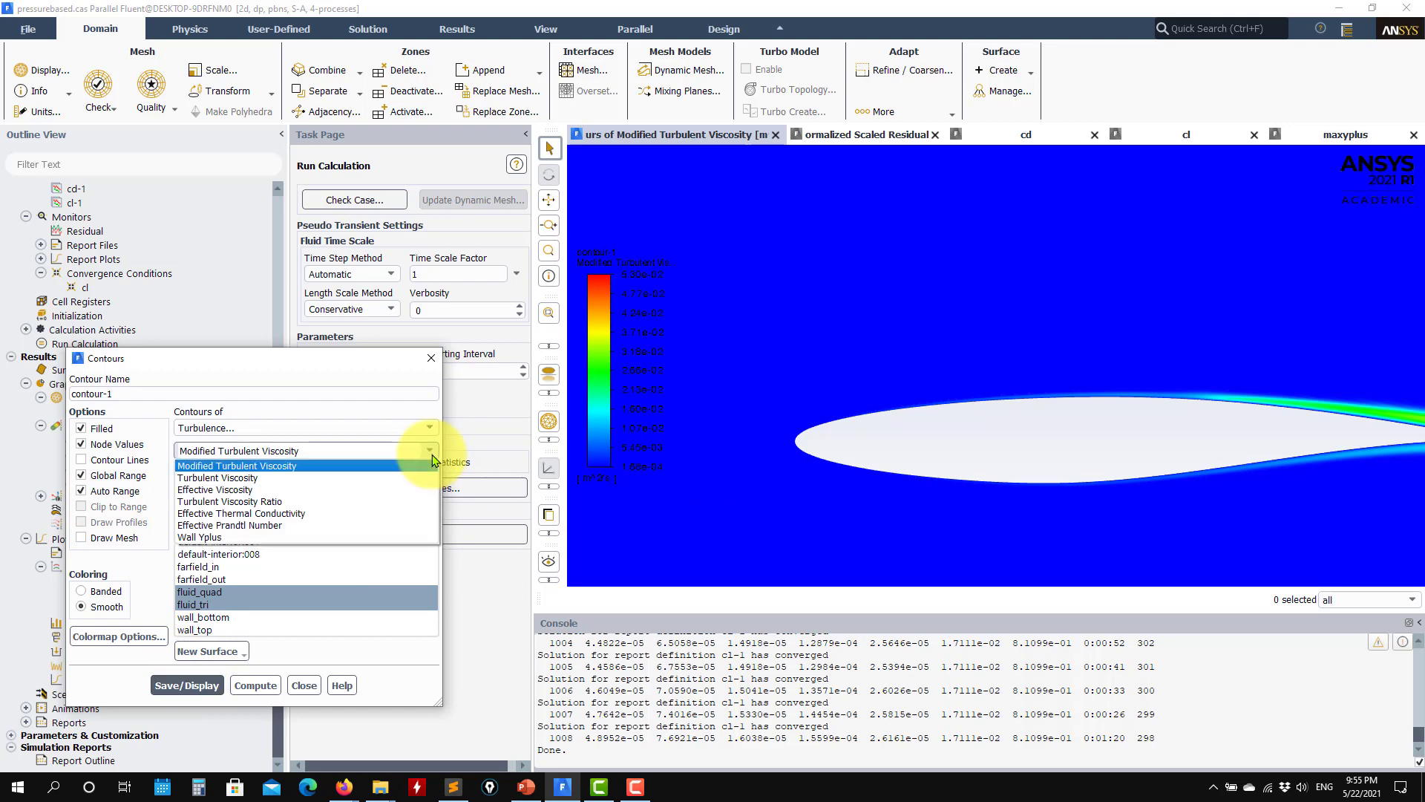
click(238, 502)
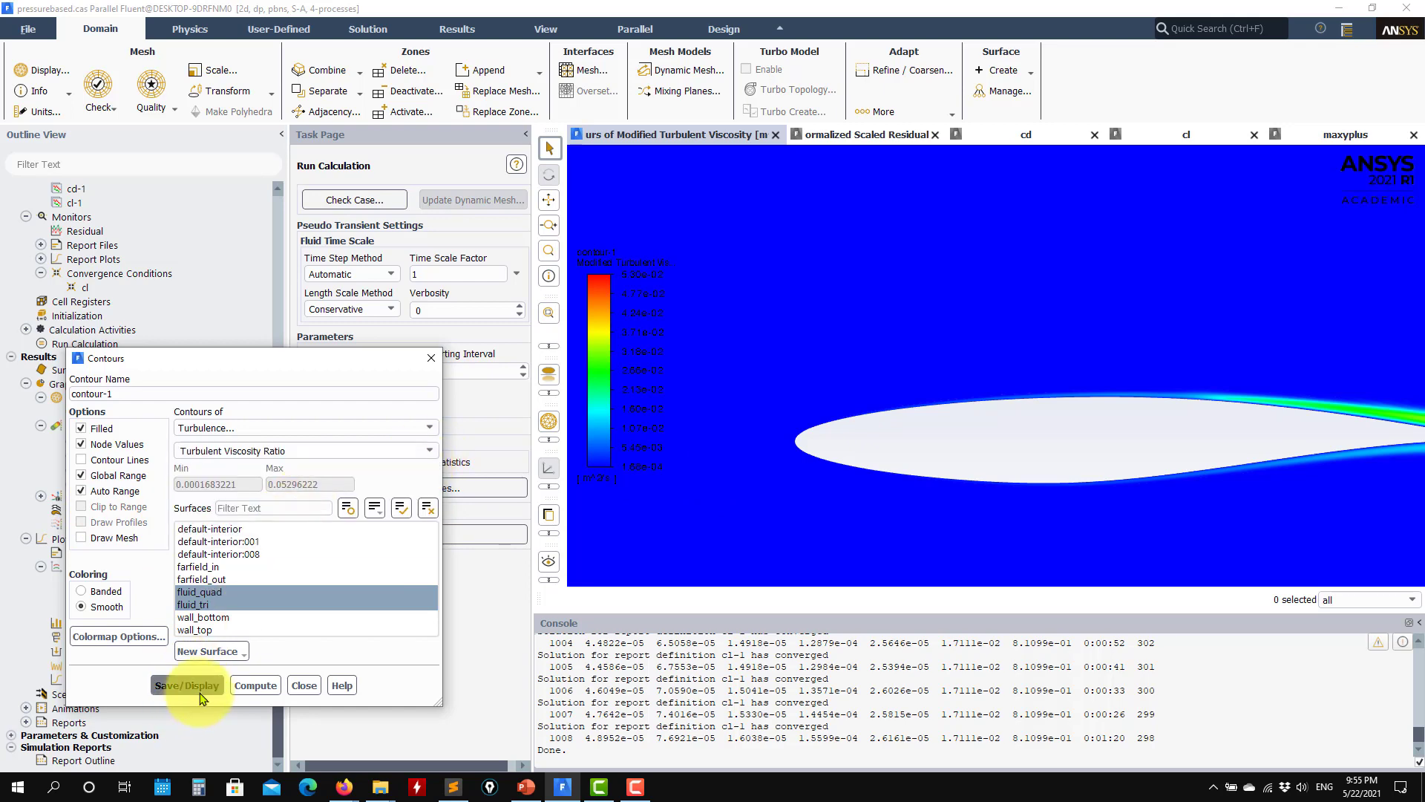
click(200, 693)
scroll(965, 413, up, 6)
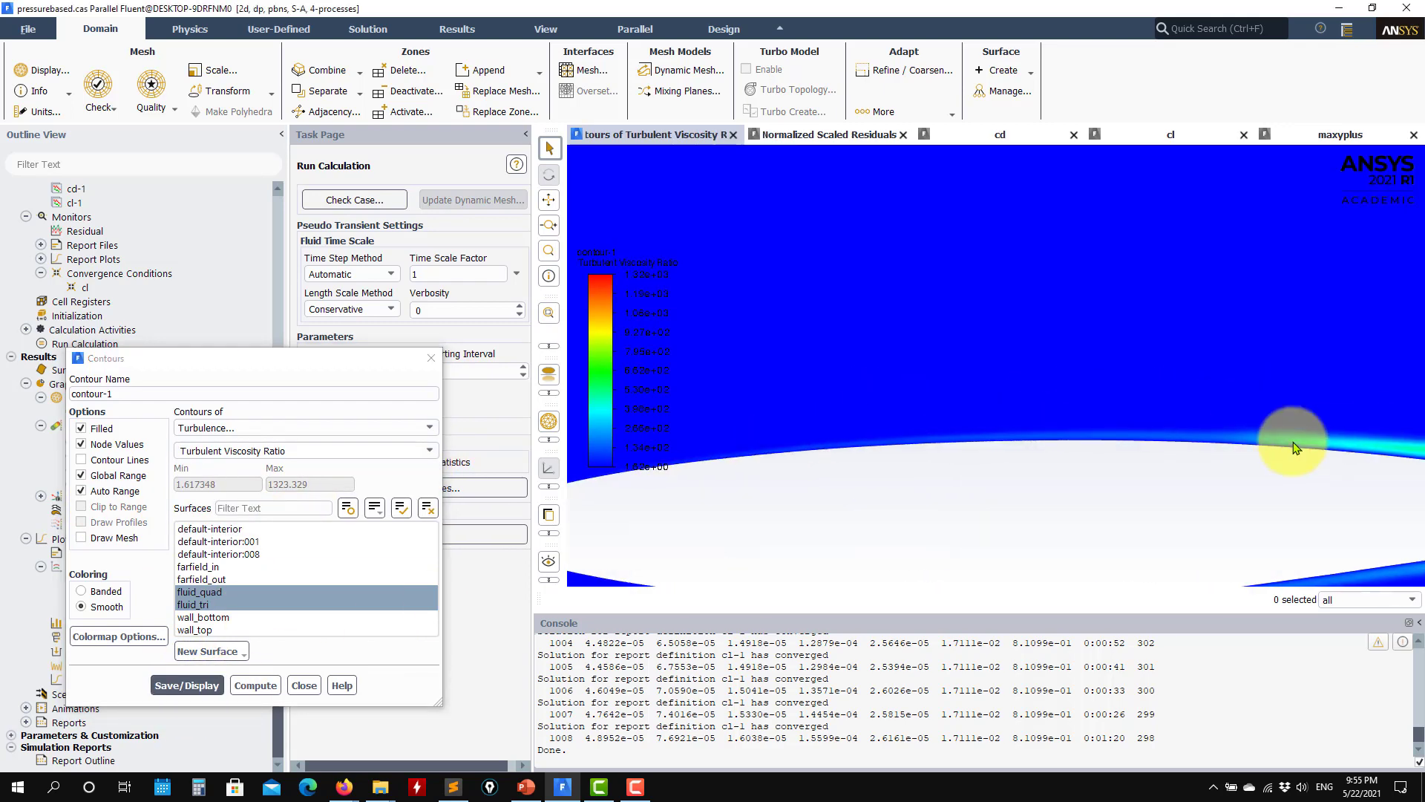
scroll(811, 382, down, 5)
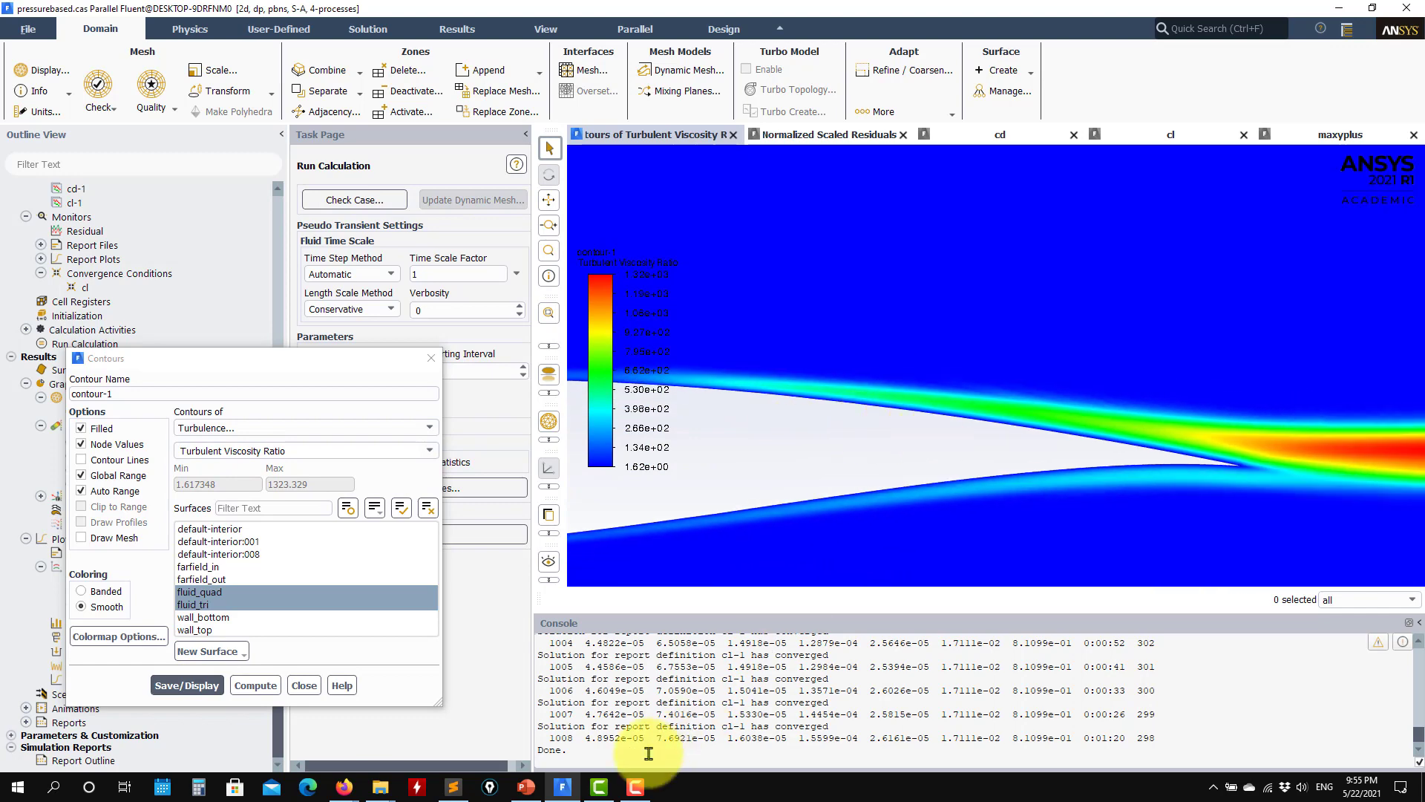
Step: Switch to PowerPoint, view the viscosity ratio contours on slide 6 of case_presentation.pptx, and return to Fluent
click(525, 786)
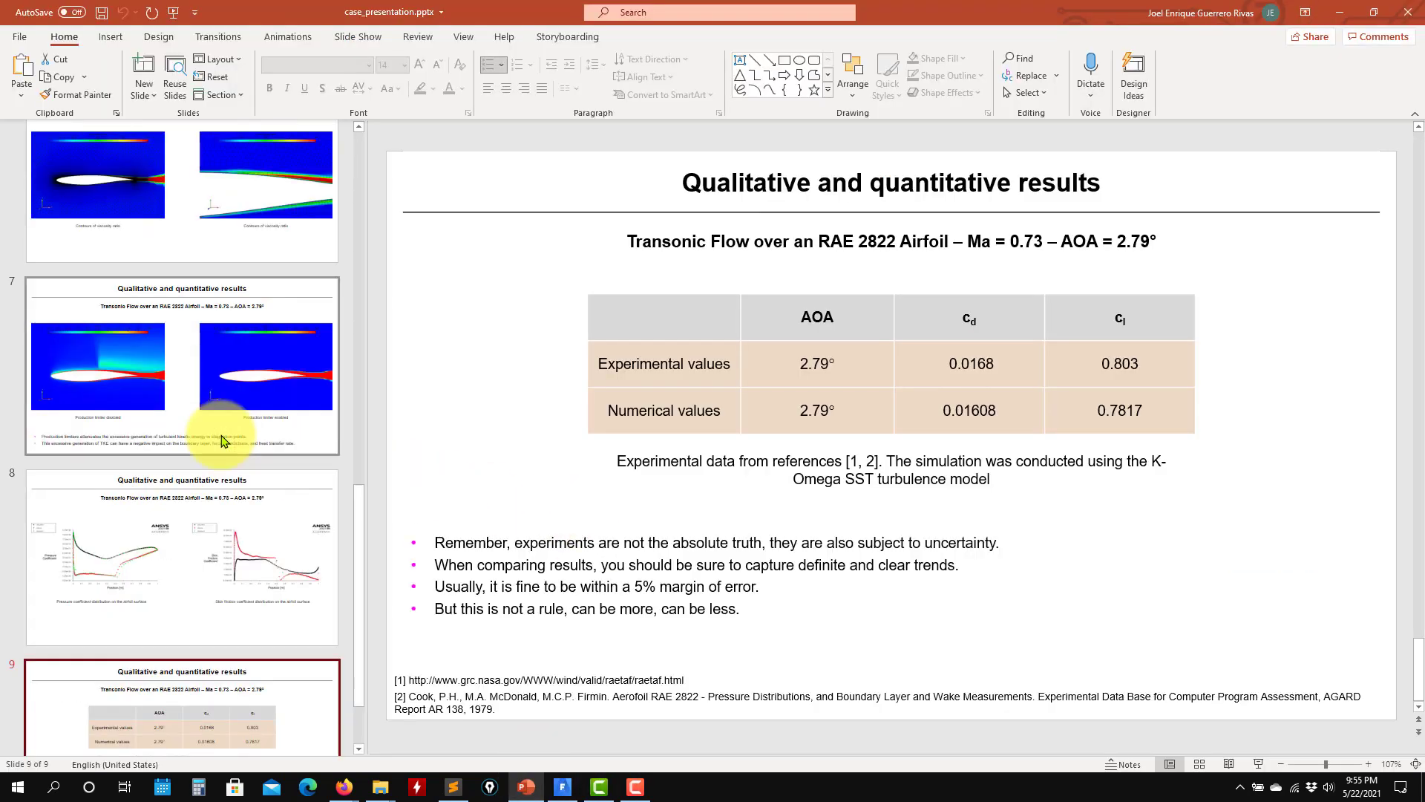
scroll(222, 441, up, 3)
click(237, 438)
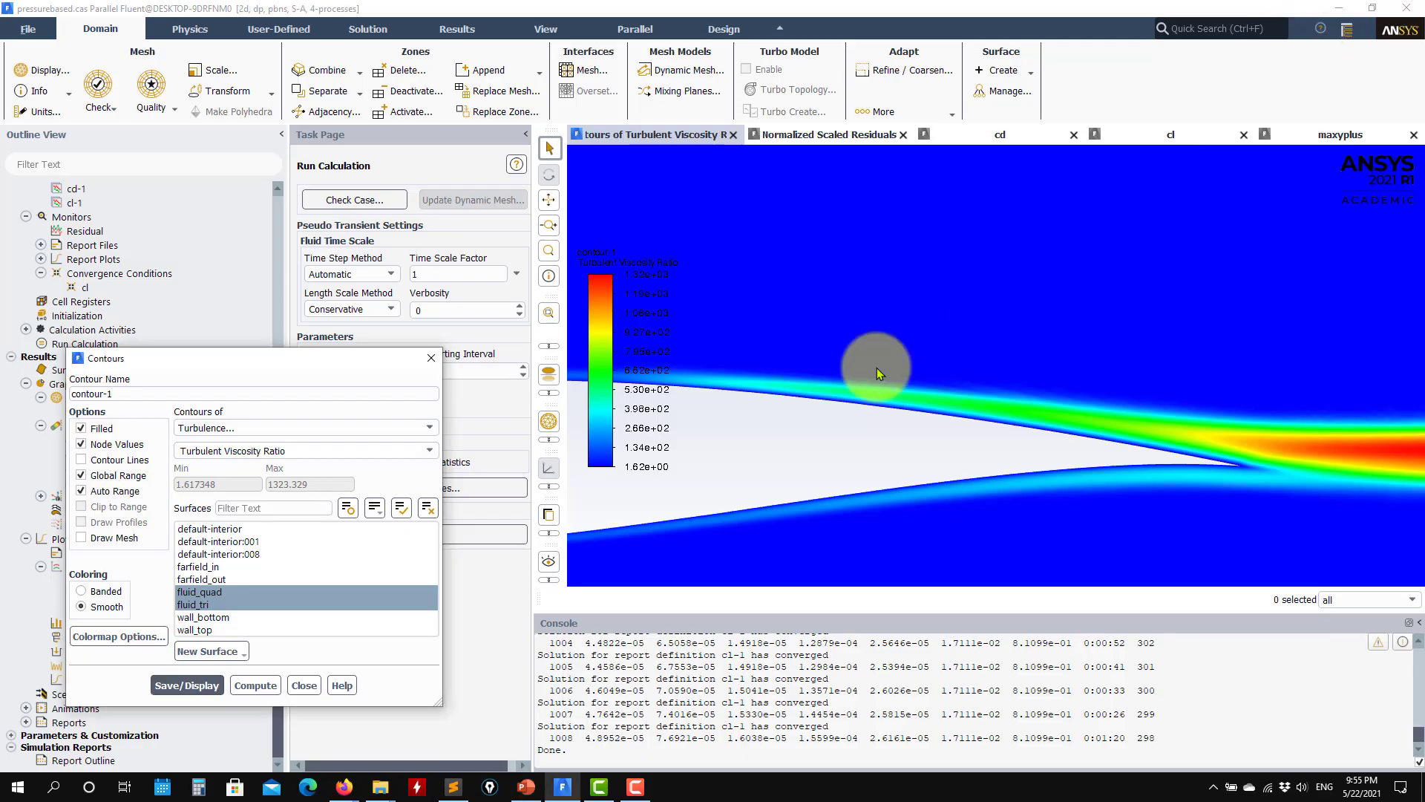
click(1339, 12)
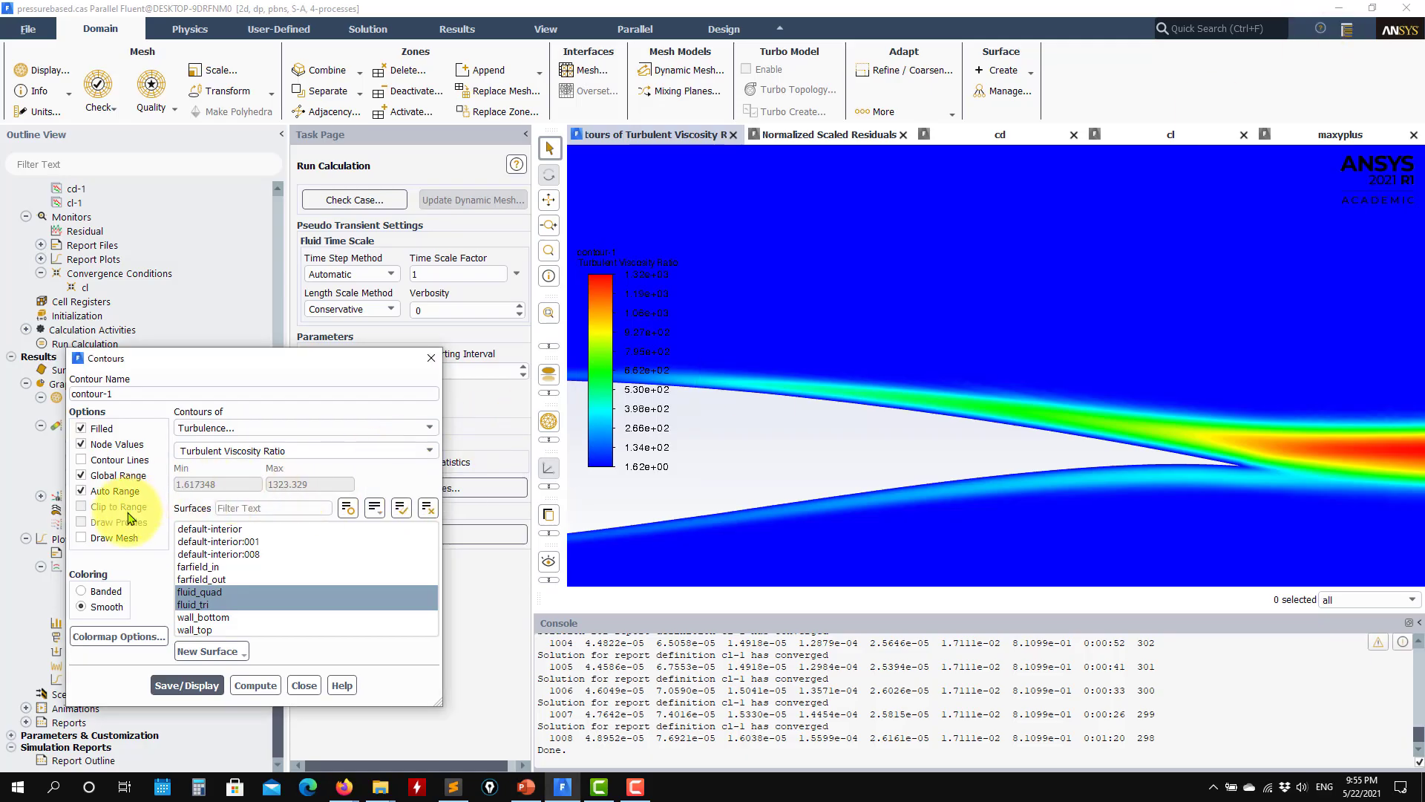
Step: Disable Auto Range for contour-1, set the turbulent viscosity ratio range to 0–500, and redisplay it over the airfoil
click(116, 491)
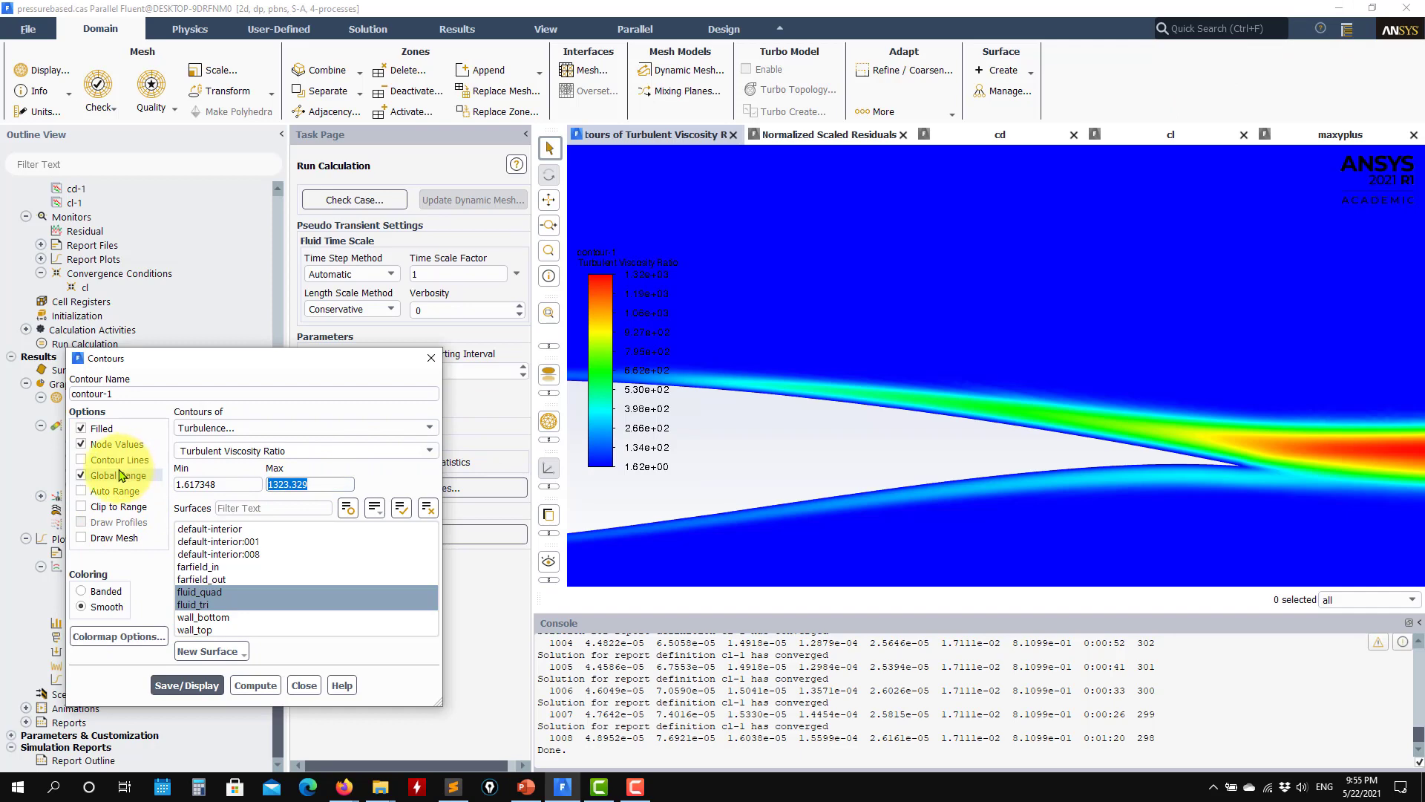
click(187, 685)
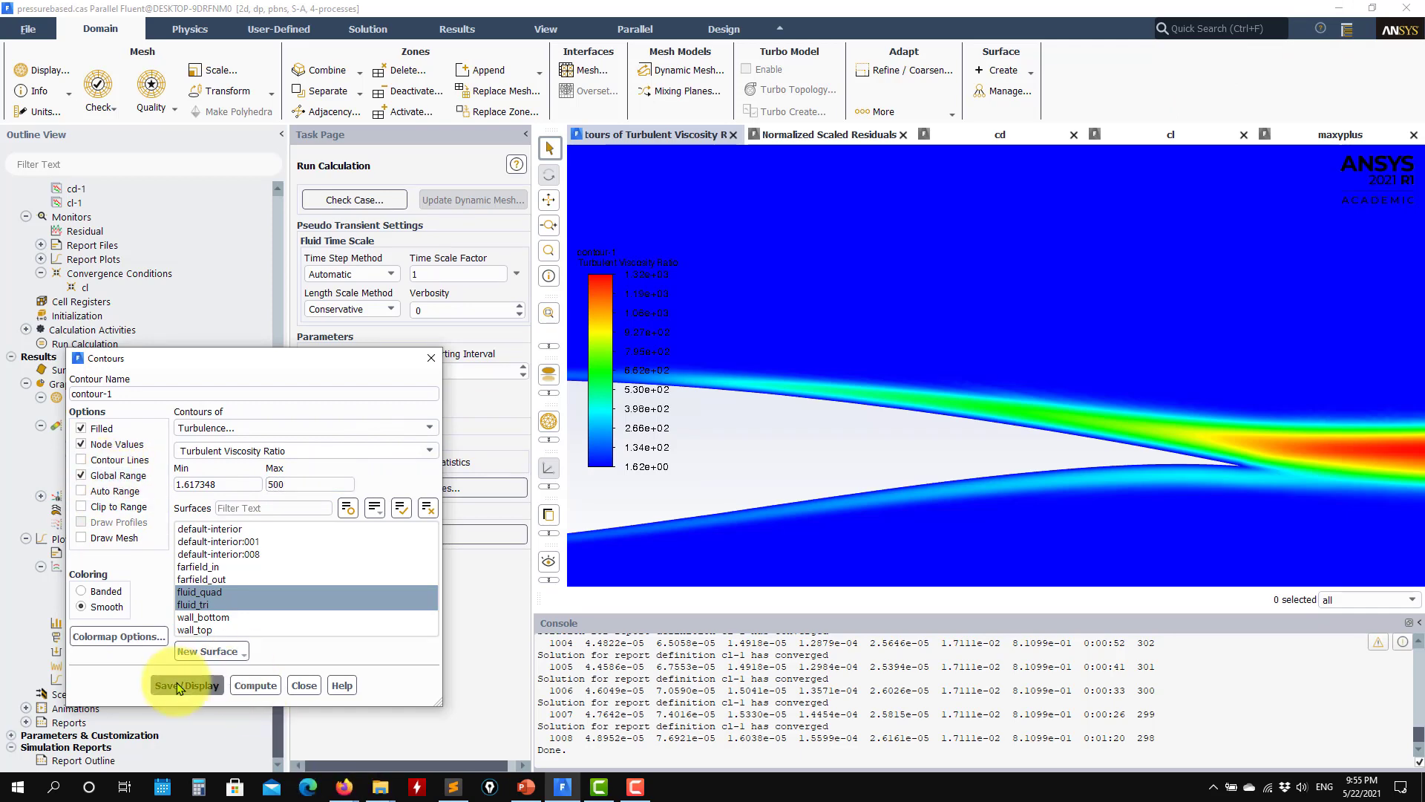
drag(226, 484, 58, 459)
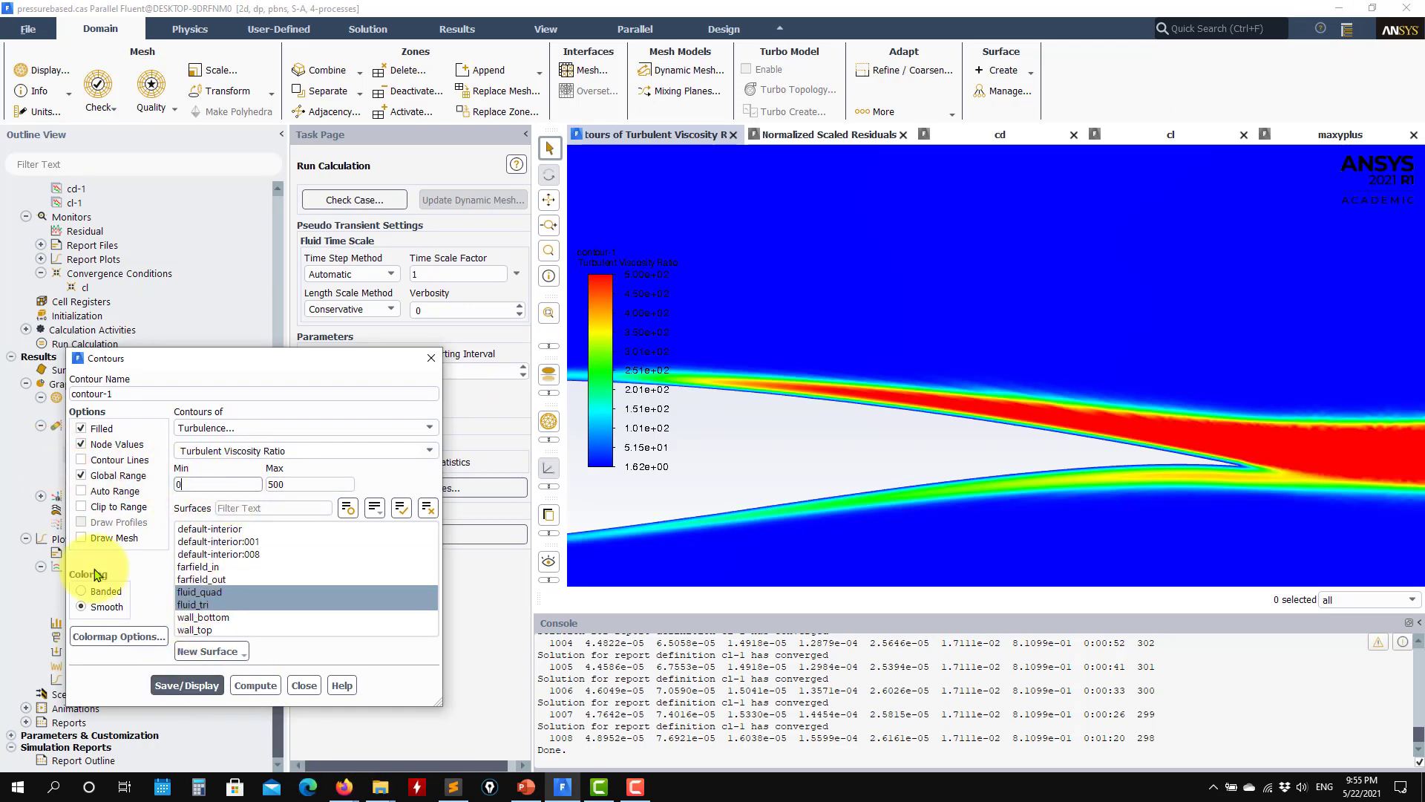
click(187, 685)
drag(861, 494, 1258, 474)
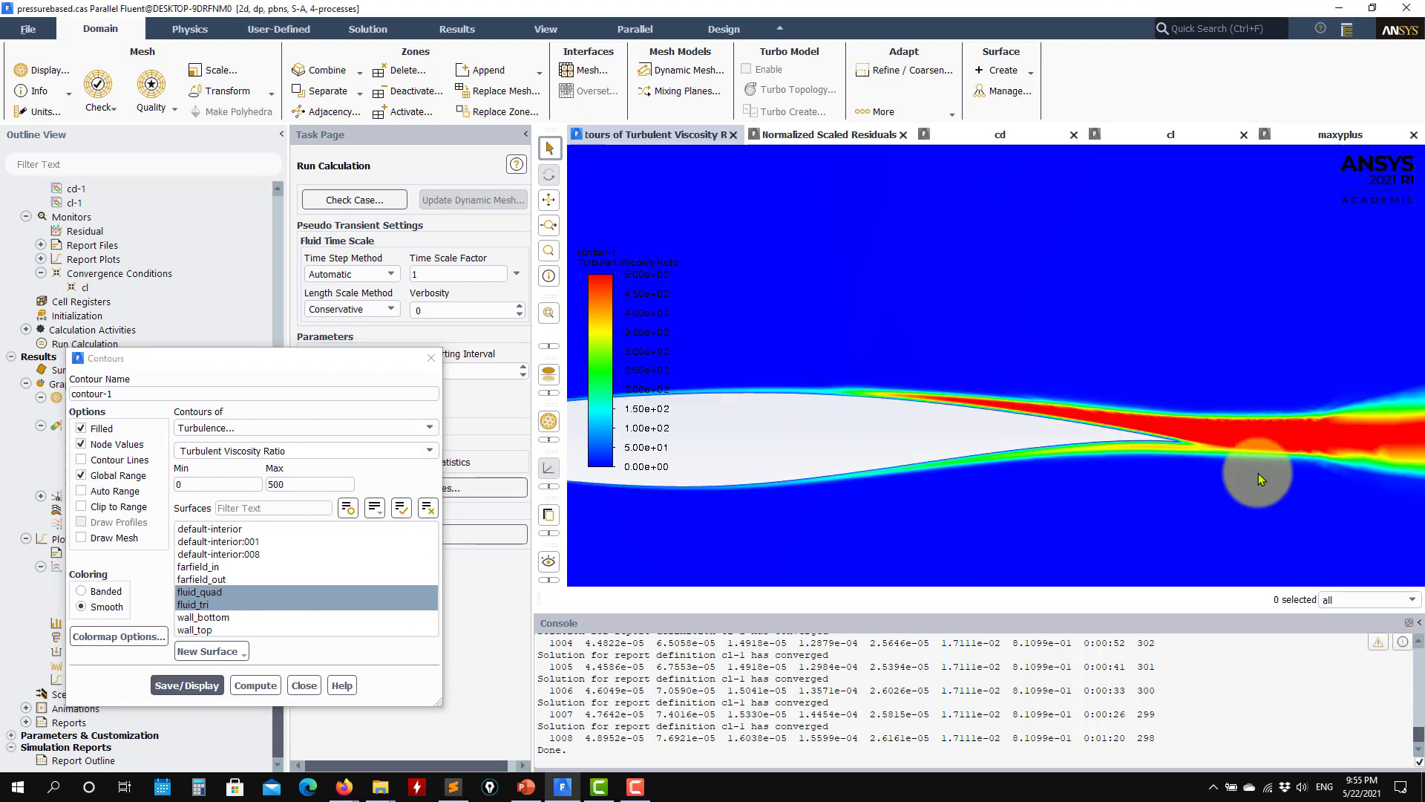
Step: Compare the turbulent viscosity ratio around the airfoil and wake with the PowerPoint viscosity ratio slide, and close the contour settings
click(526, 786)
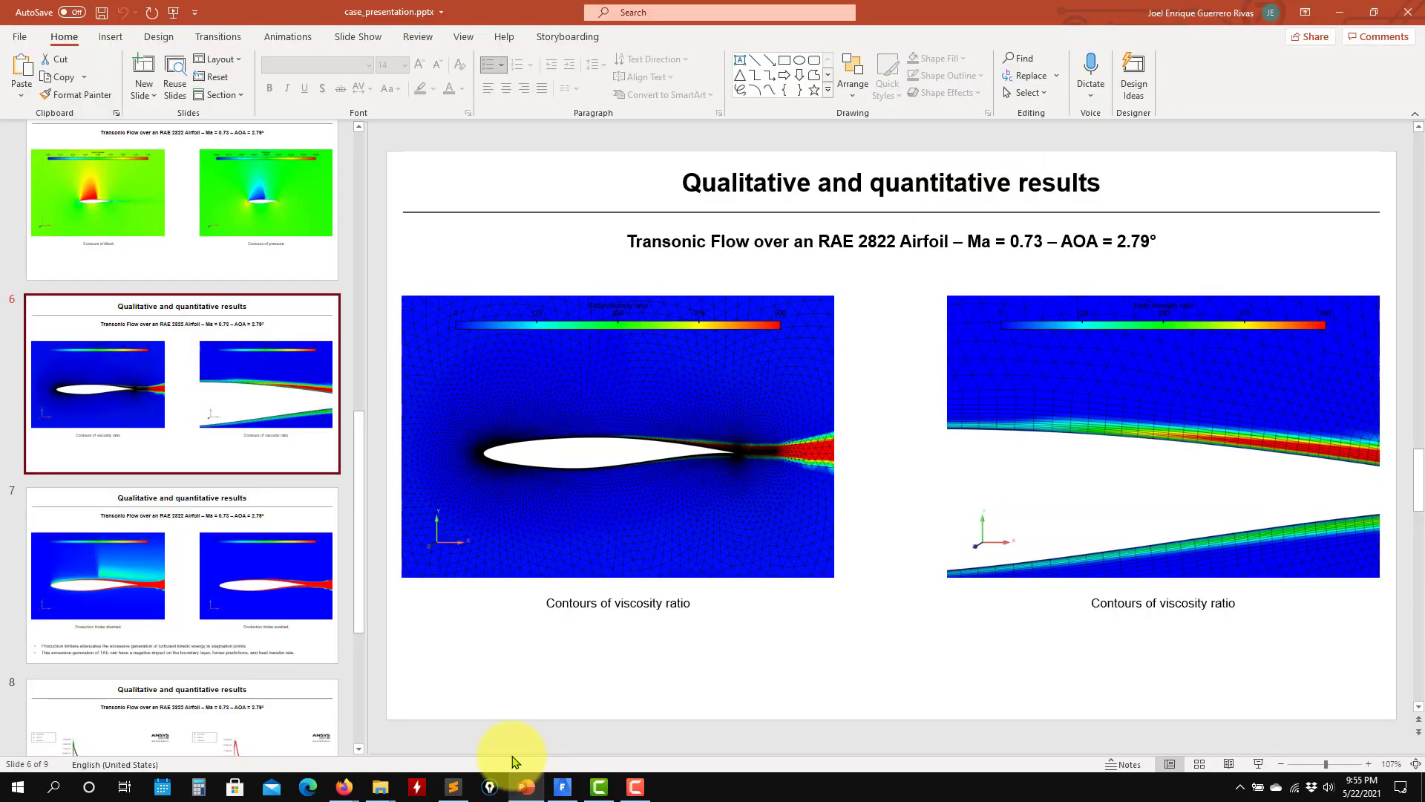
click(1339, 13)
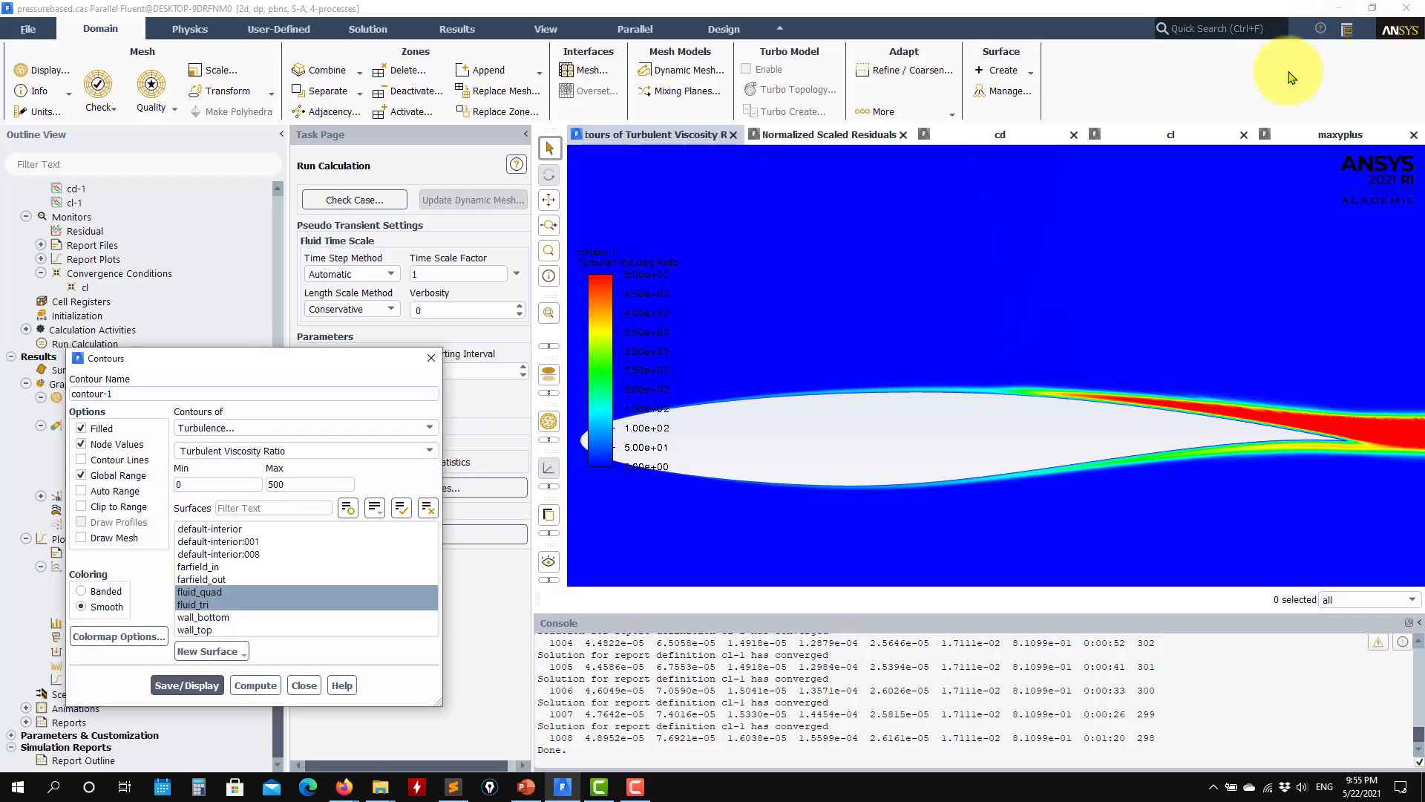
scroll(1091, 465, down, 8)
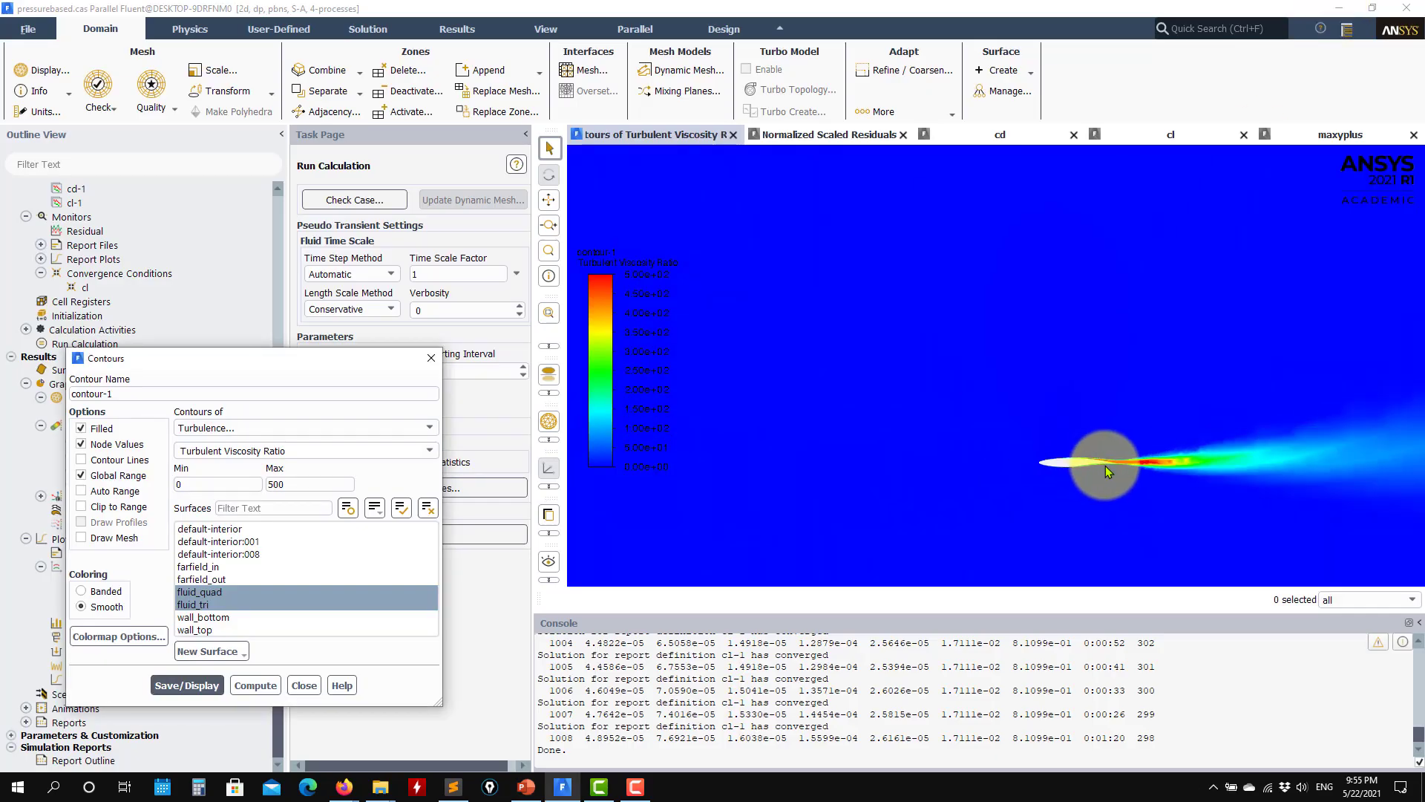
scroll(1106, 465, up, 8)
click(306, 683)
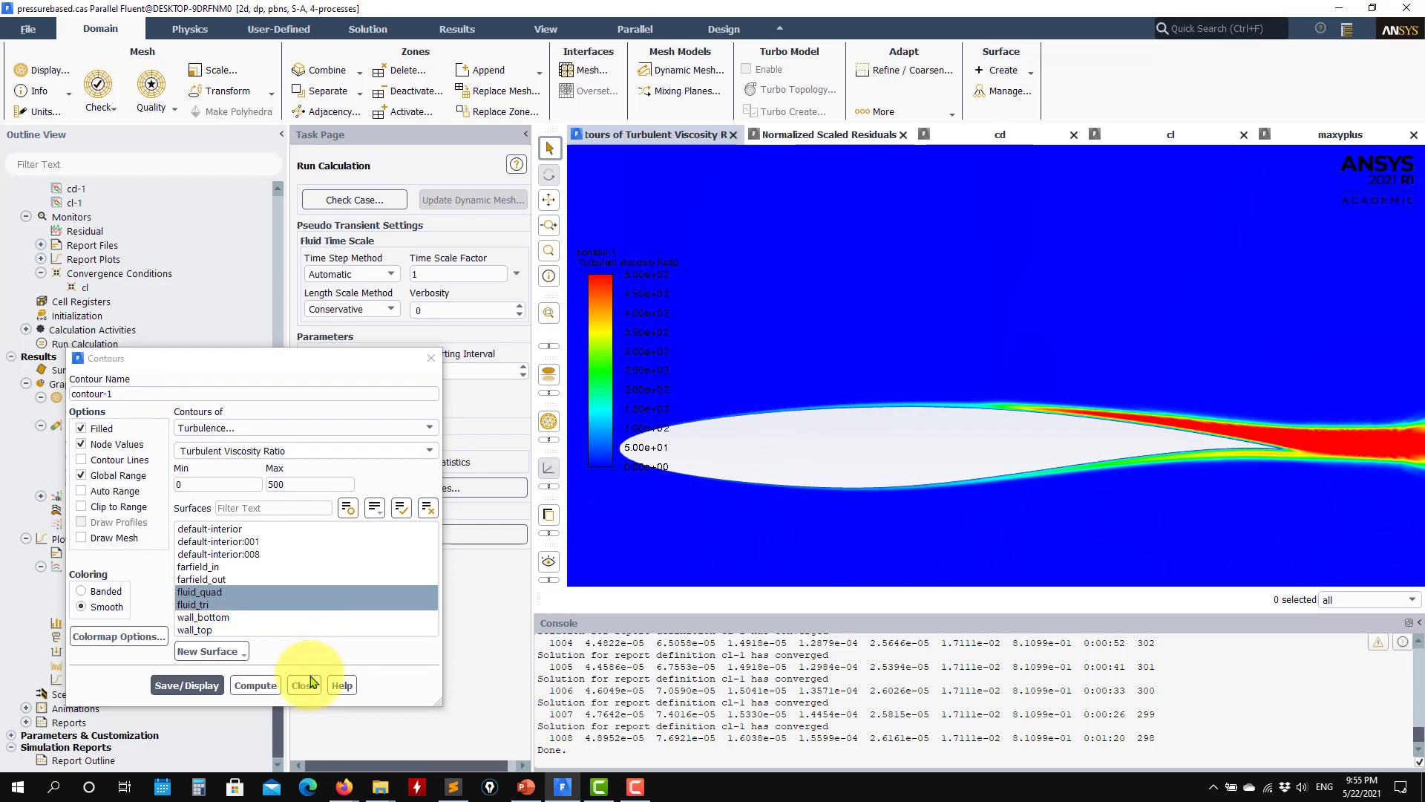
click(305, 682)
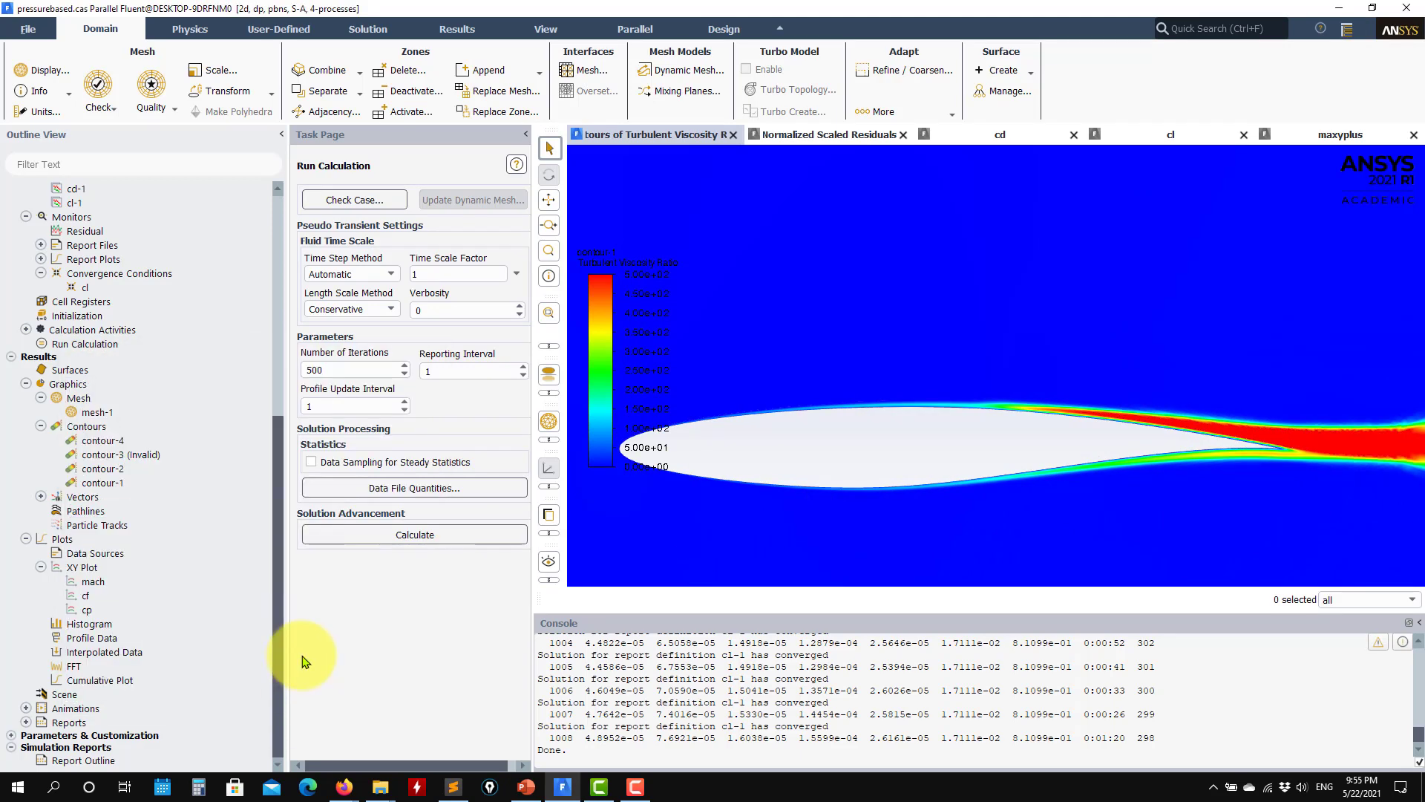
Step: Switch to File Explorer and view the case folders in fluent_cases
scroll(196, 320, up, 10)
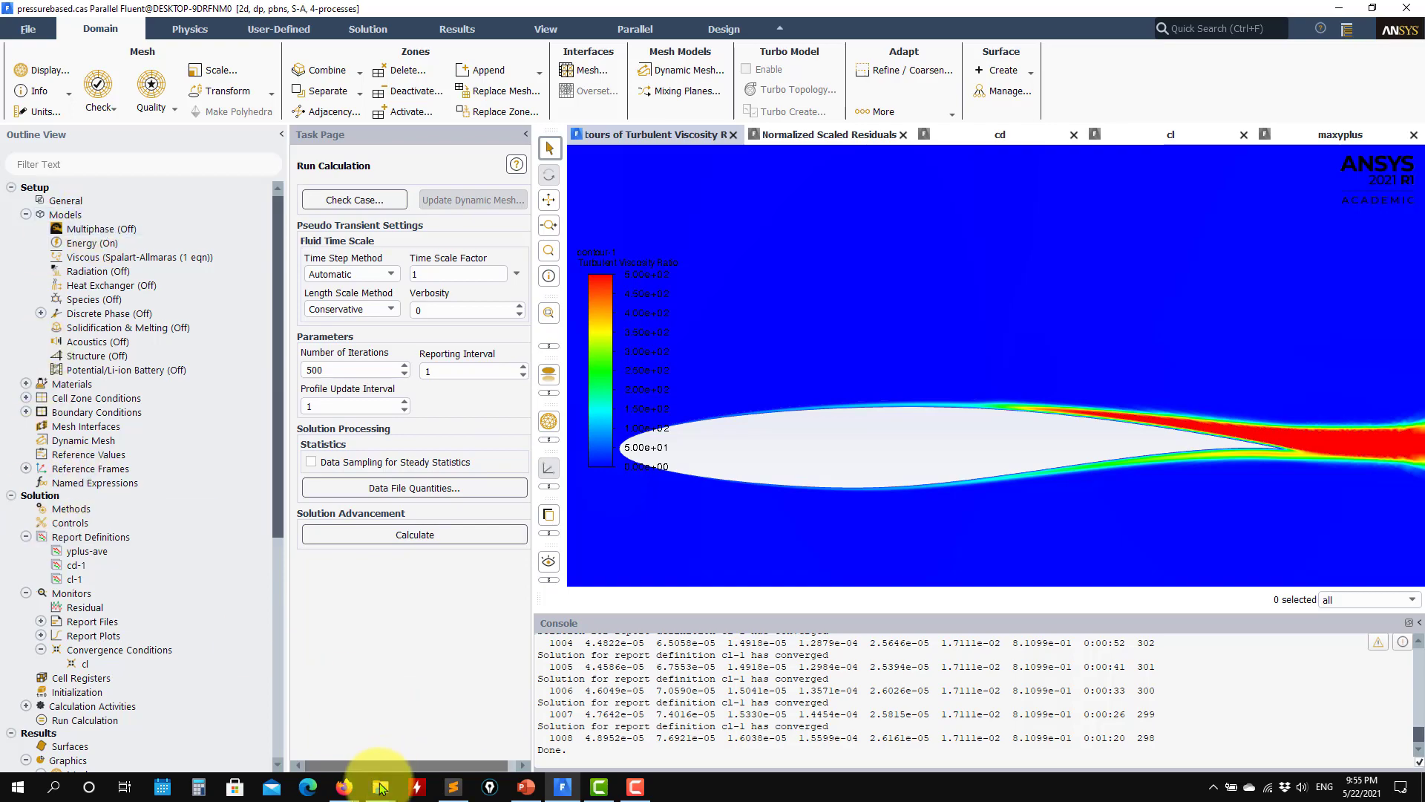
mouse_move(380, 785)
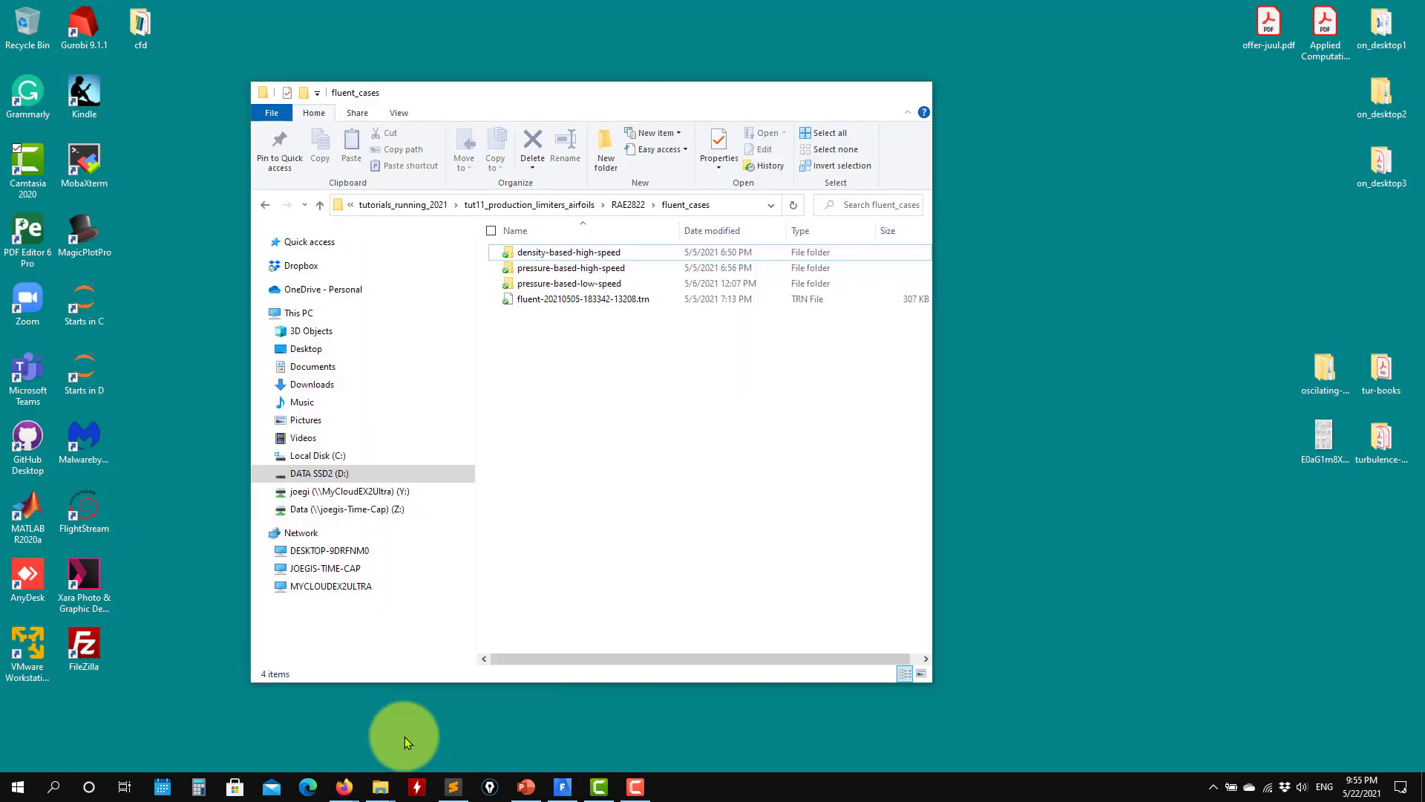
click(404, 736)
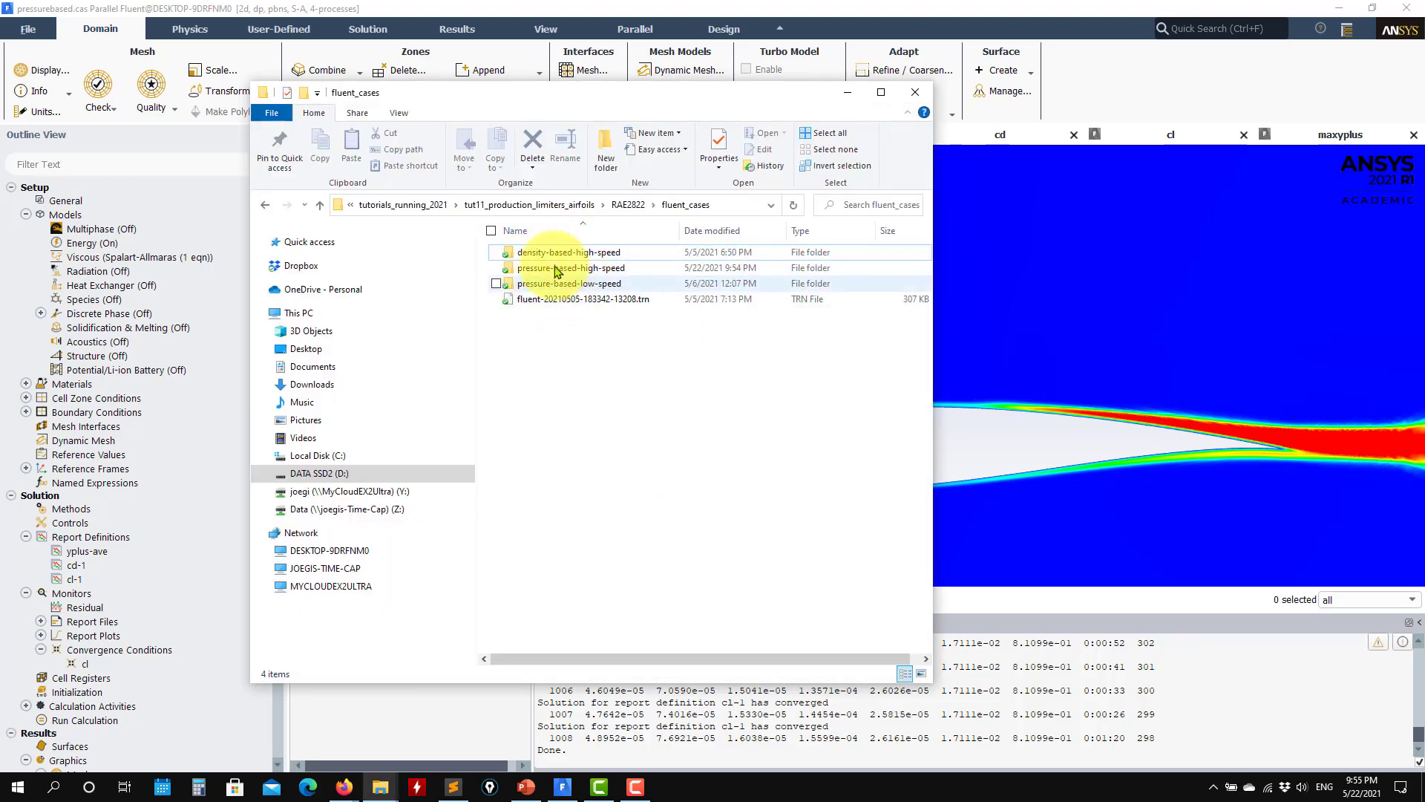
Step: Preview the k-epsilon (2 eqn) viscous model with Production Kato-Launder and Production Limiter enabled, inspect the limiter clip factor, and discard the changes
click(122, 260)
double_click(121, 259)
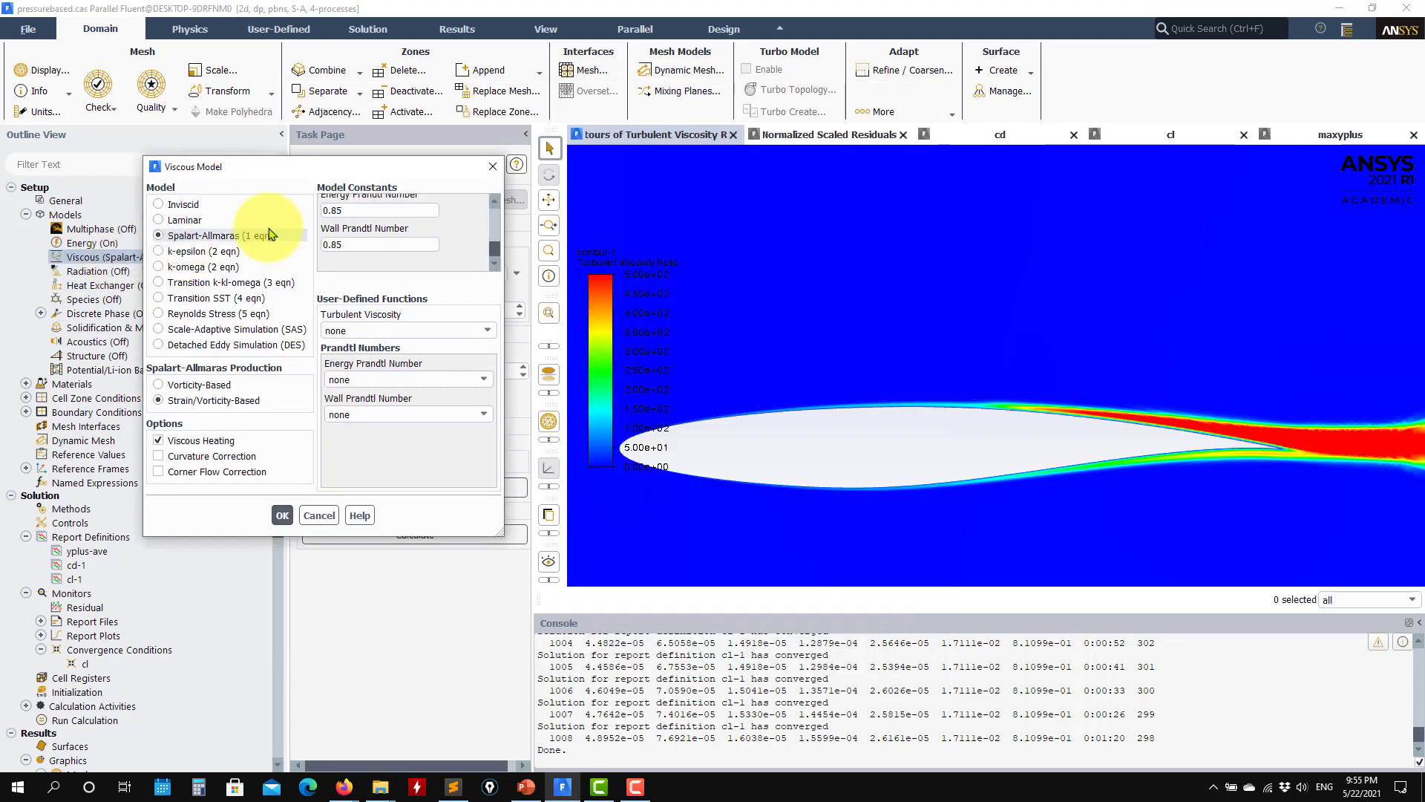
click(191, 252)
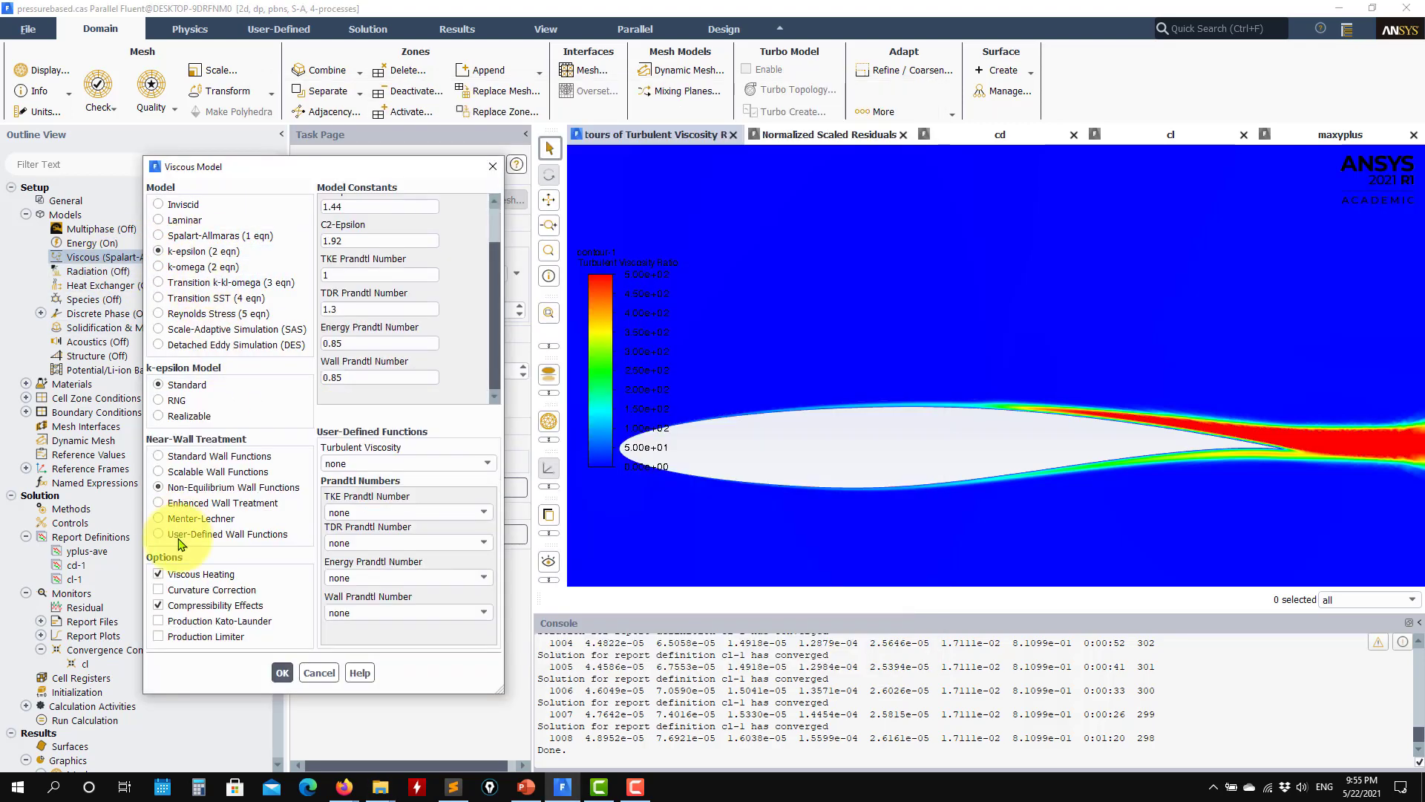
click(196, 605)
click(195, 636)
click(195, 621)
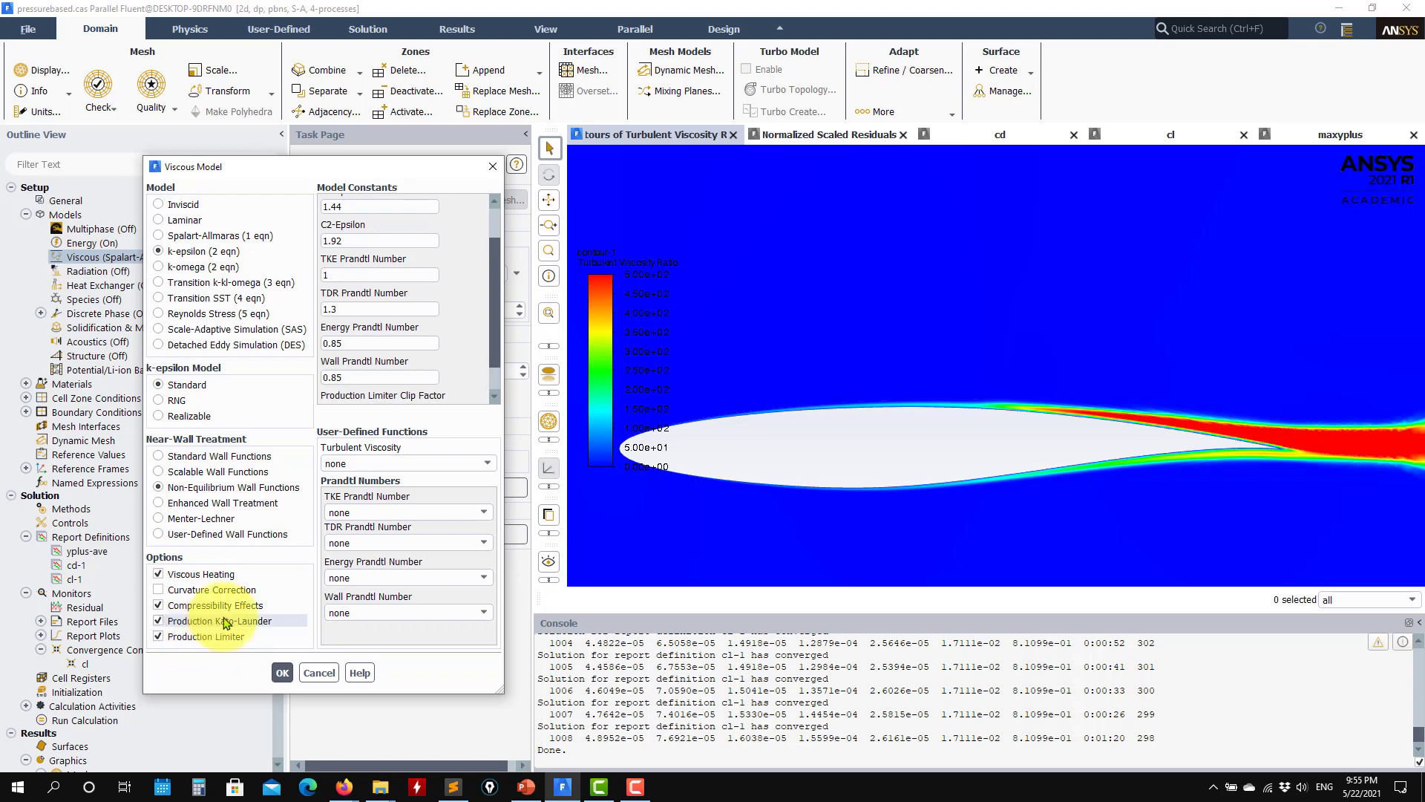
scroll(493, 340, down, 1)
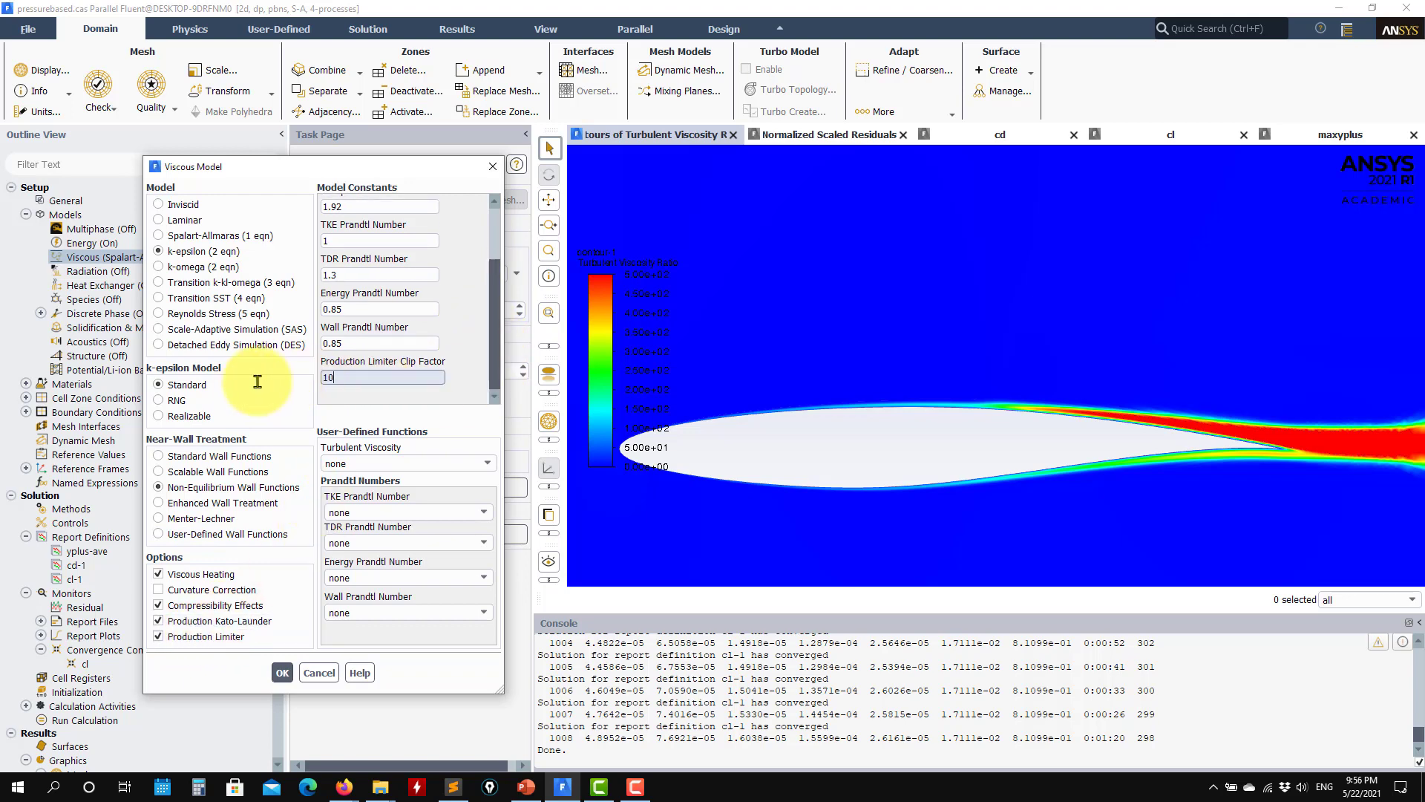
double_click(370, 380)
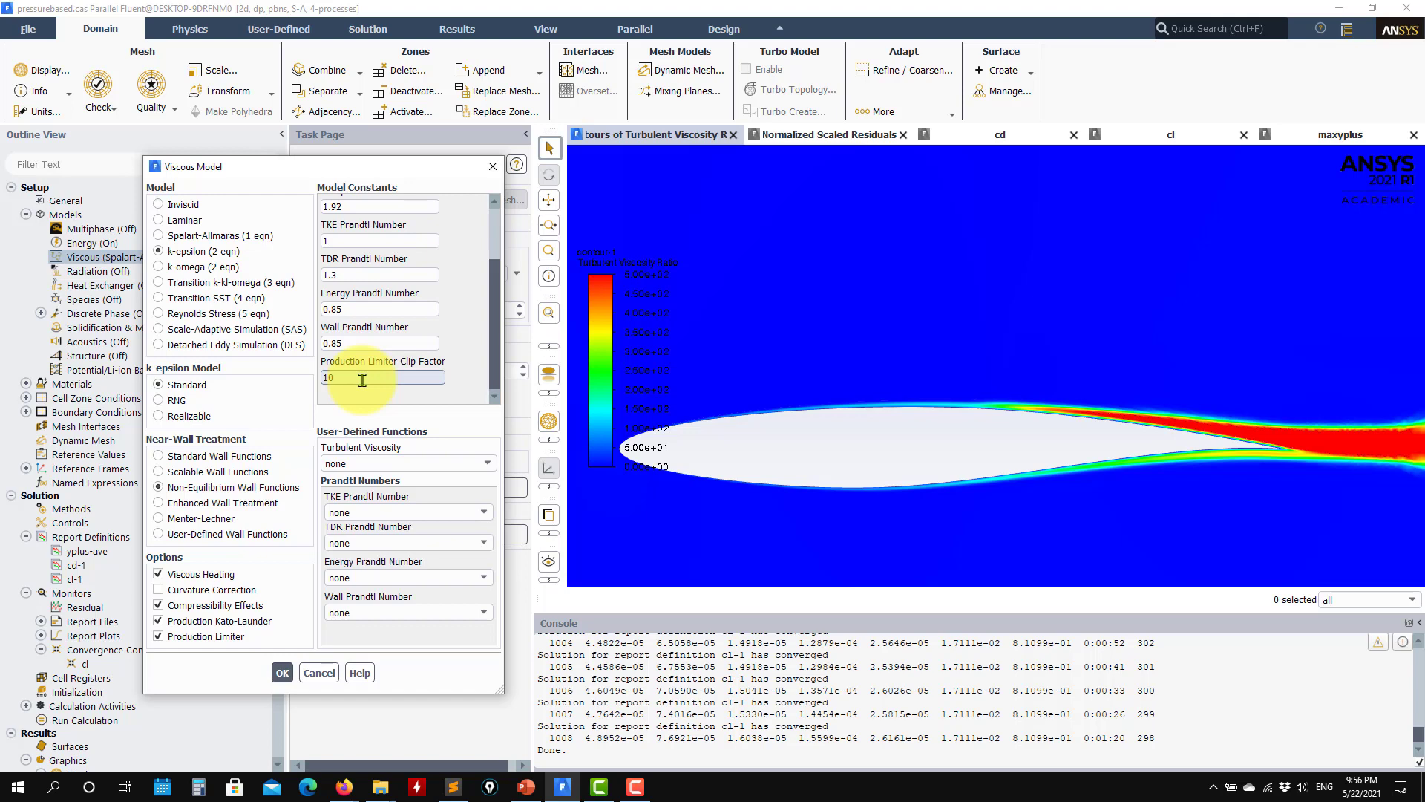
click(319, 673)
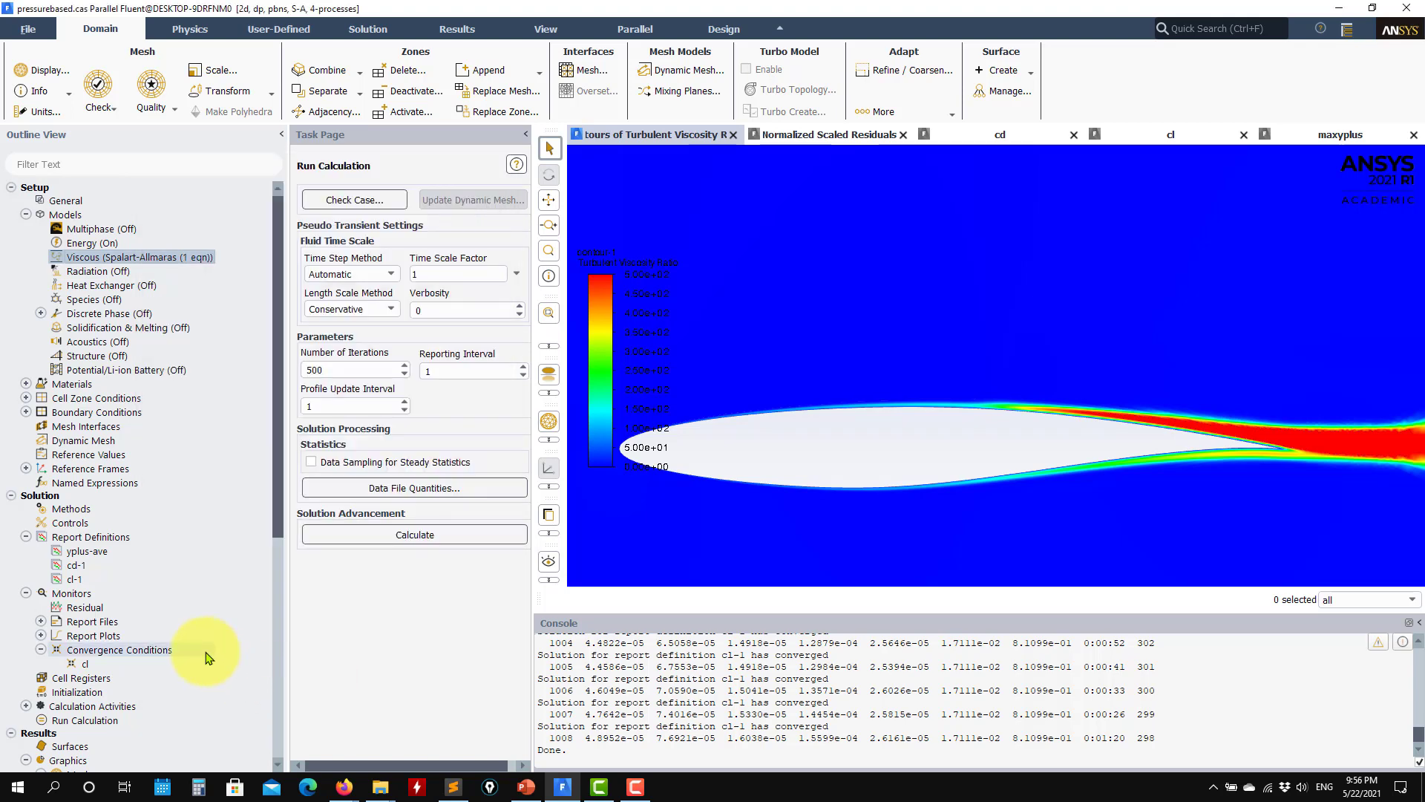
scroll(207, 658, down, 4)
scroll(205, 652, down, 3)
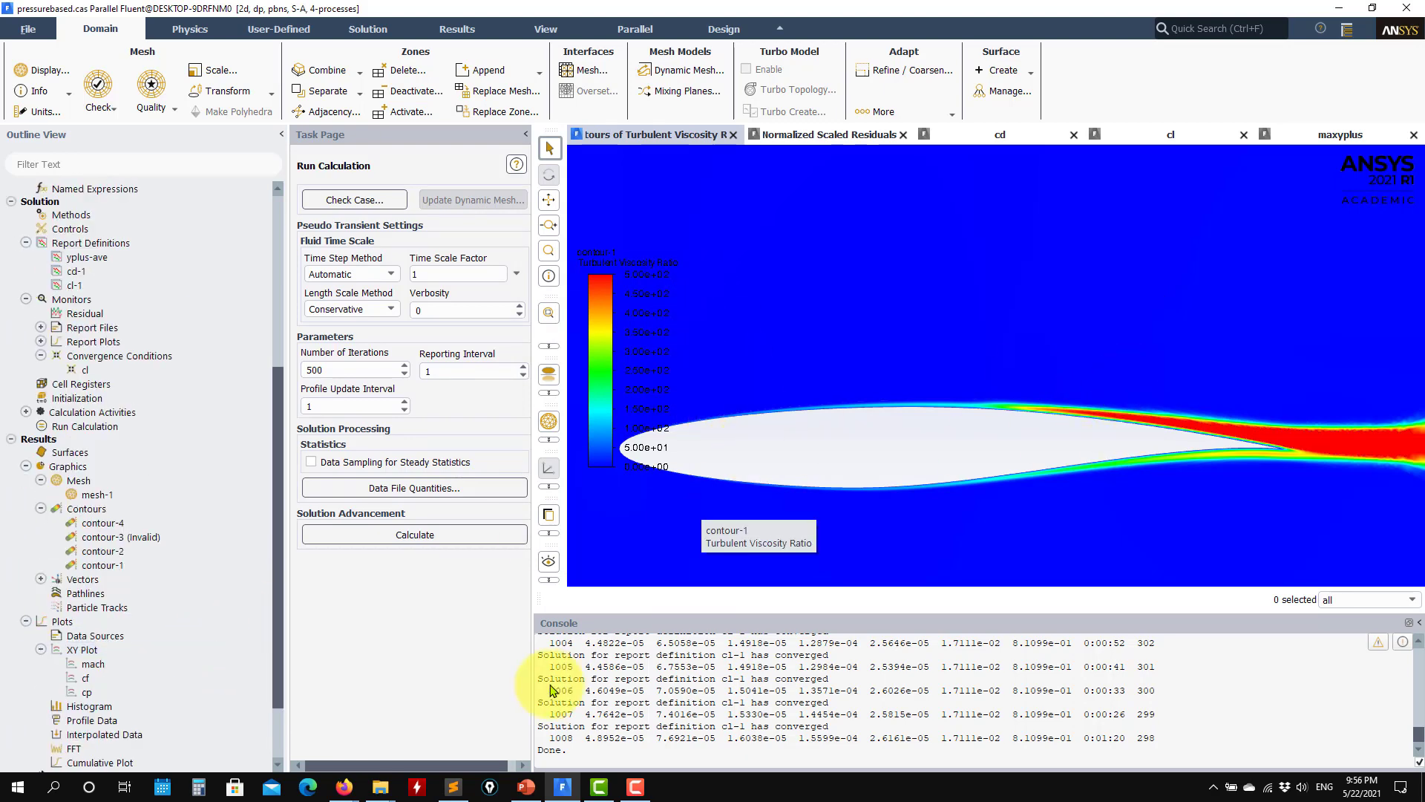
drag(284, 635, 275, 700)
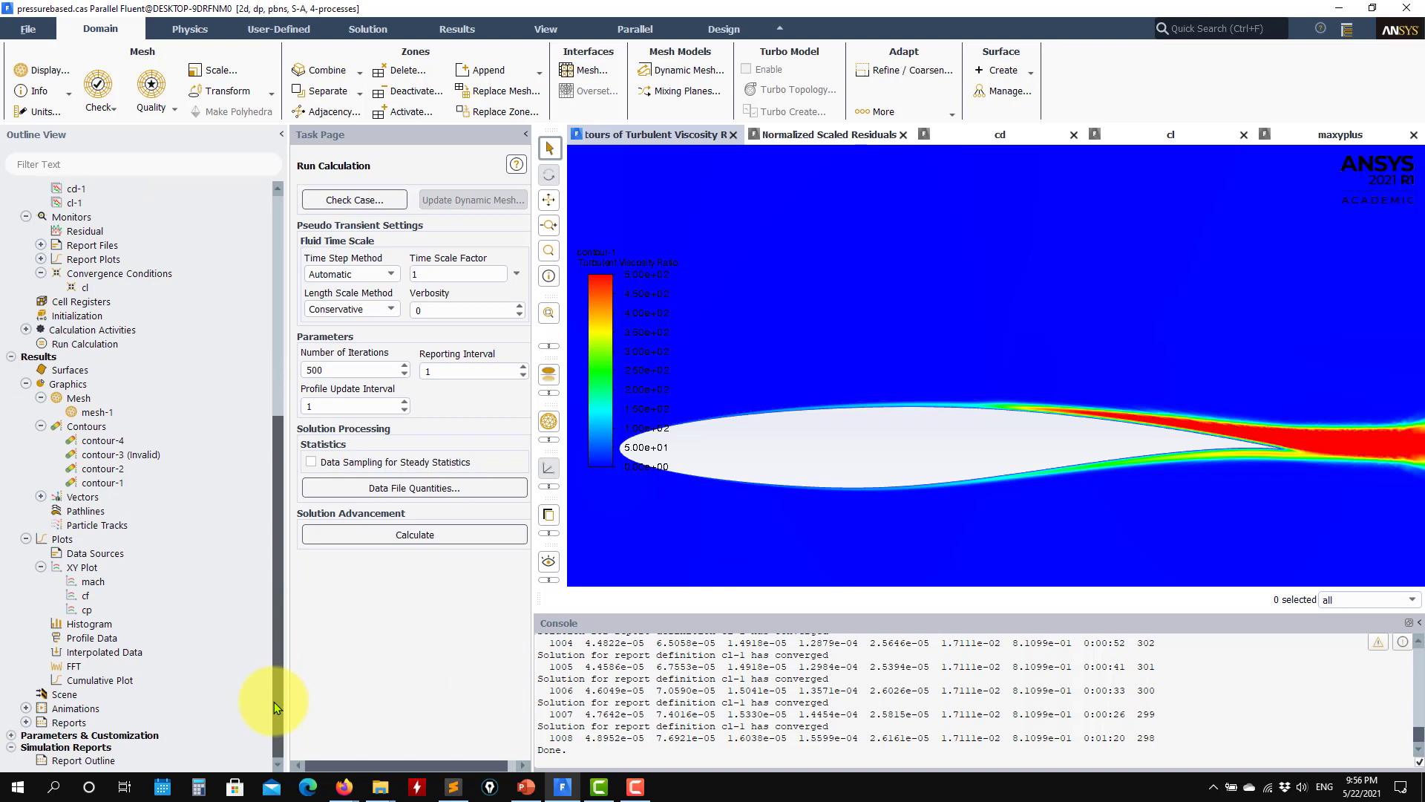